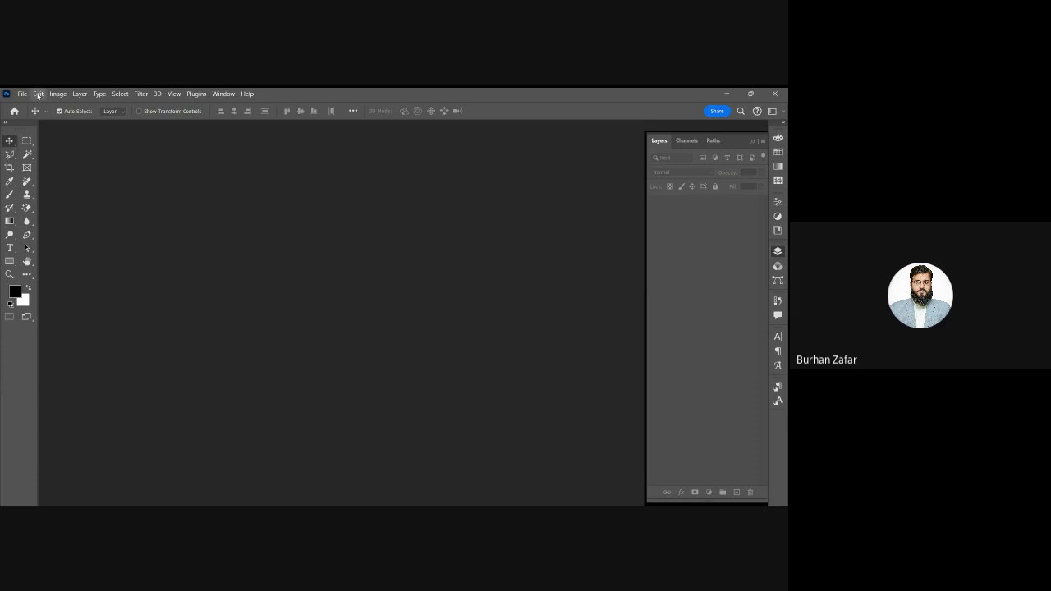
Open the application preferences and review the General and Scratch Disks settings
mouse_move(98, 500)
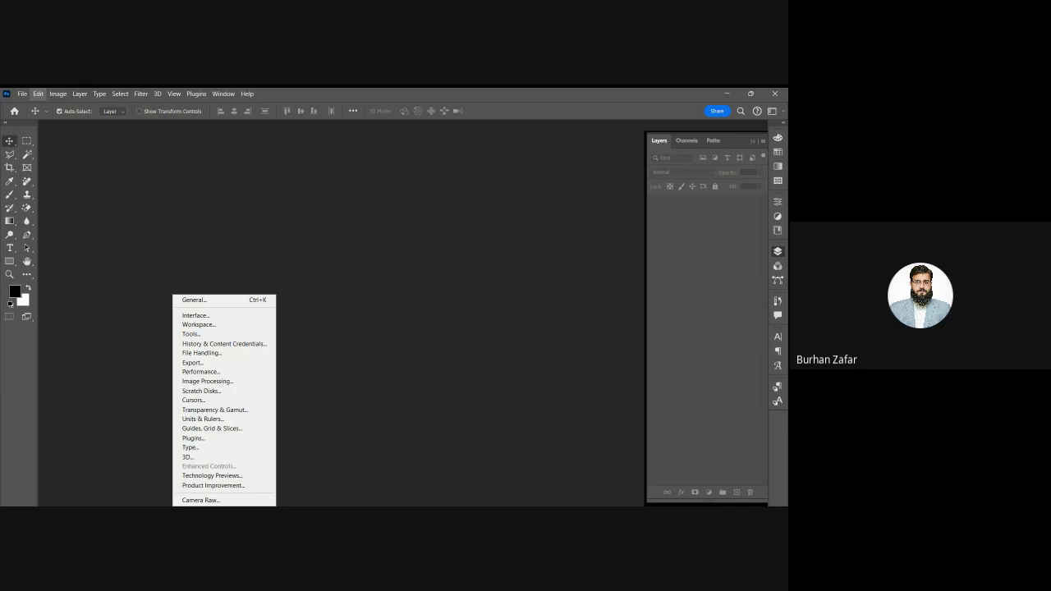
click(205, 300)
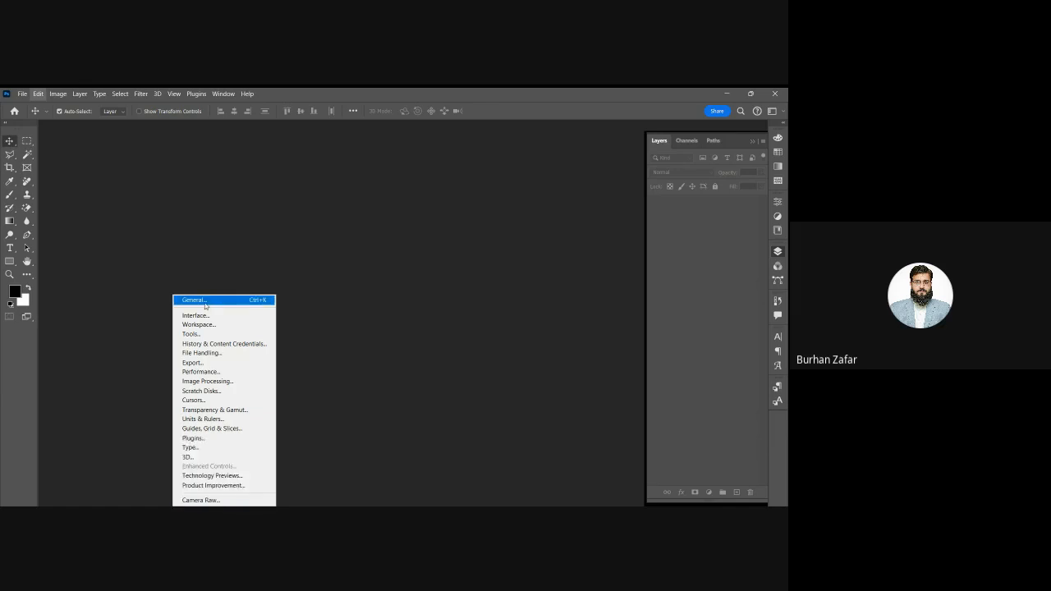
click(249, 304)
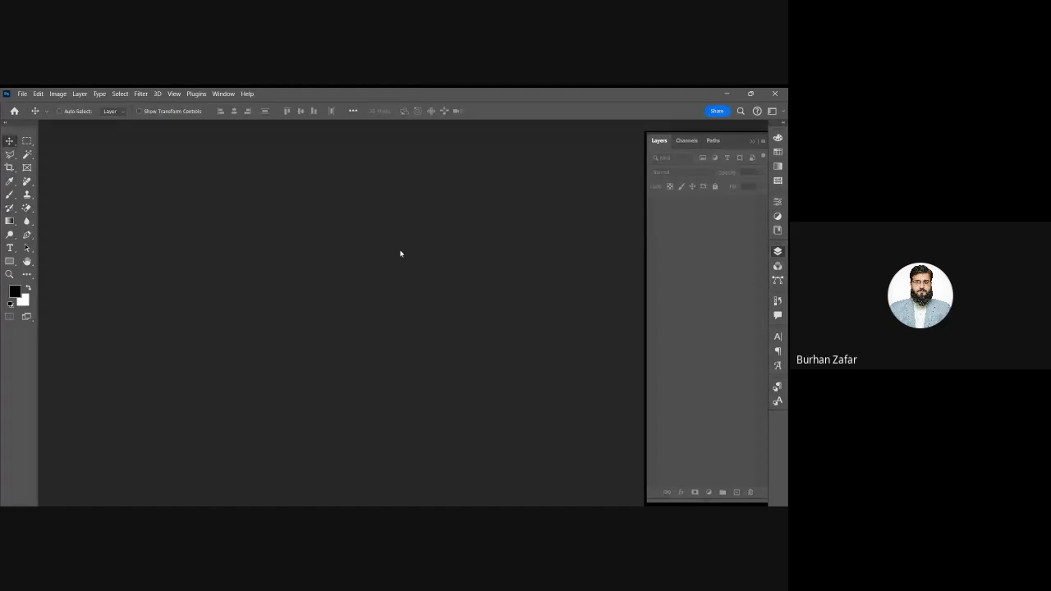
key(i)
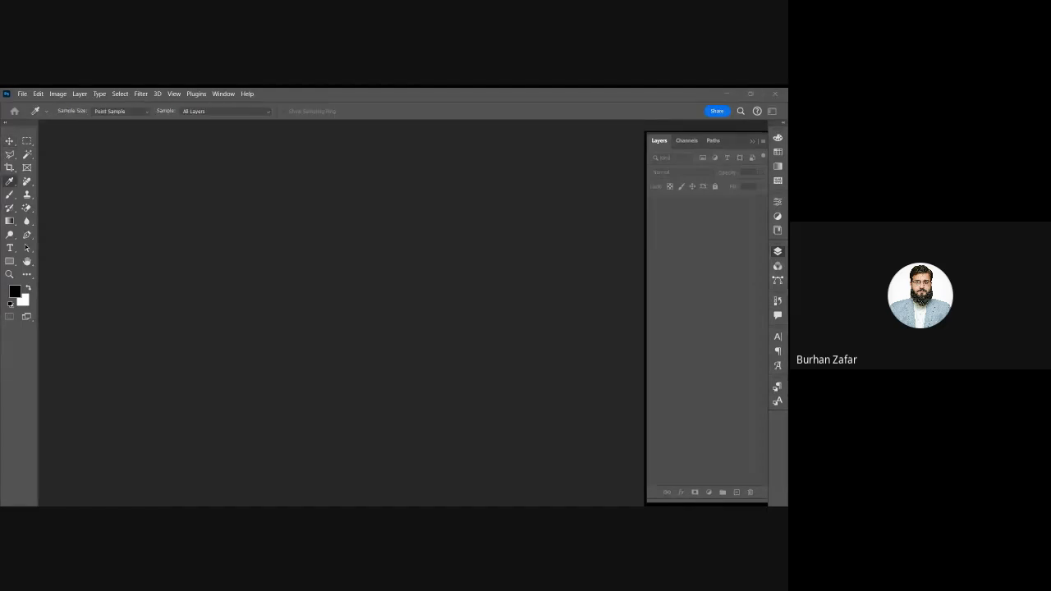
drag(186, 255, 329, 152)
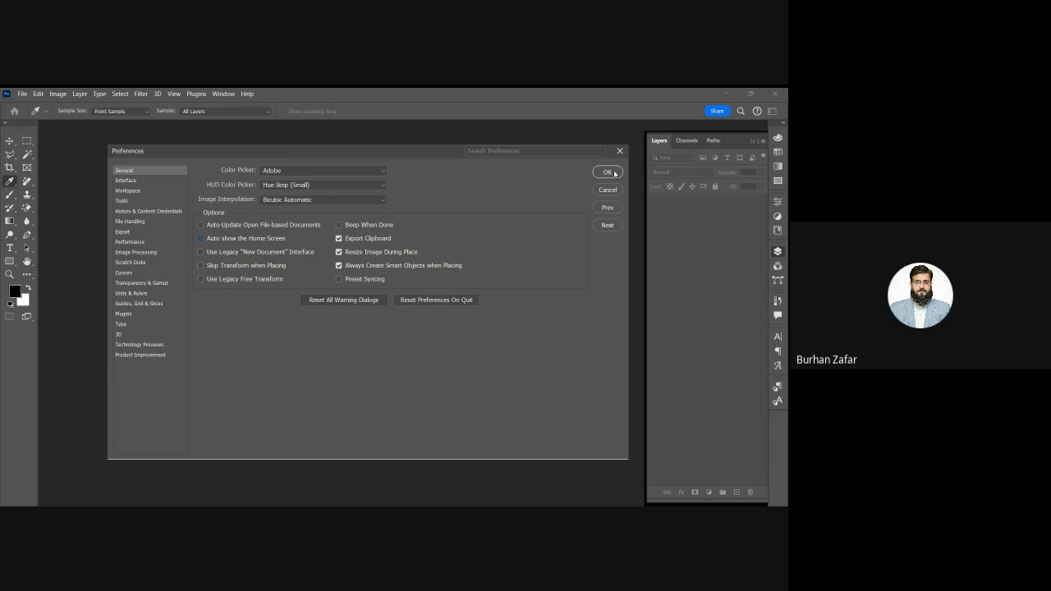
click(608, 173)
click(118, 265)
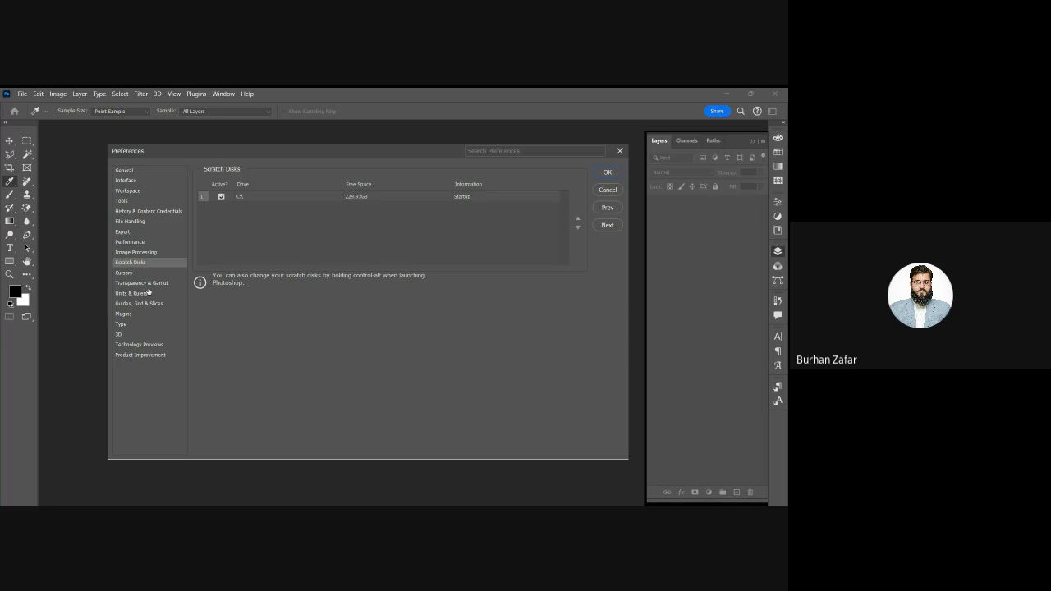
Try raising the memory allowance to 11562 MB in the Performance preferences, and cancel the dialog
click(125, 243)
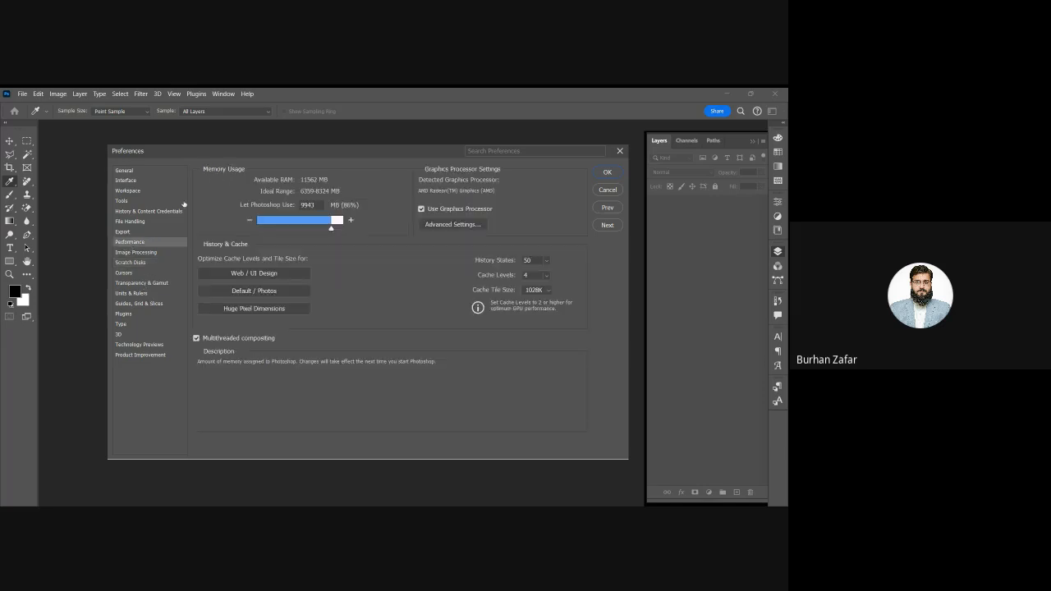
click(241, 208)
drag(241, 207, 257, 208)
key(Escape)
drag(331, 228, 378, 233)
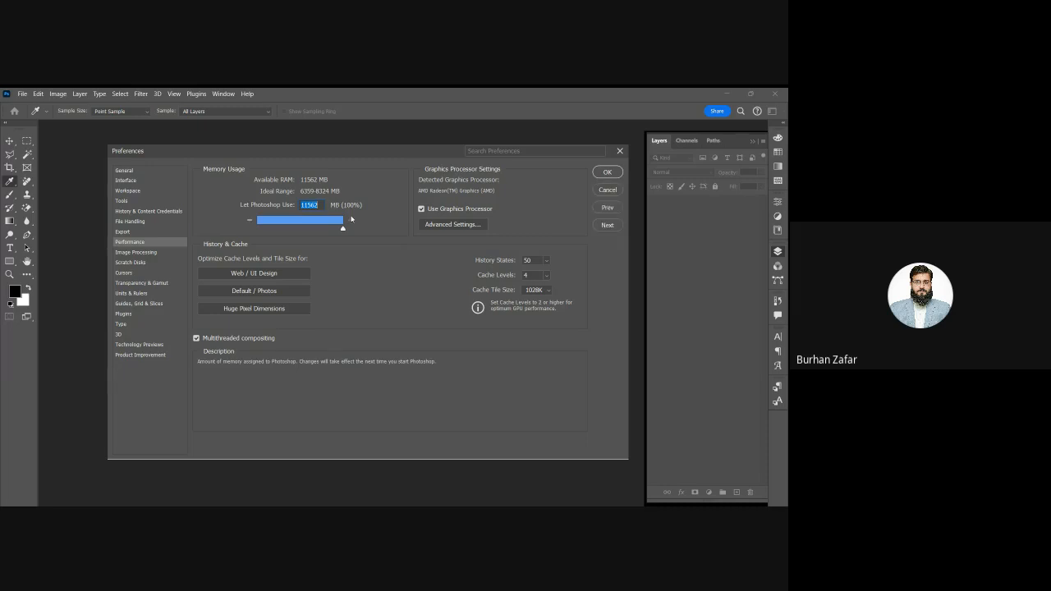
click(607, 190)
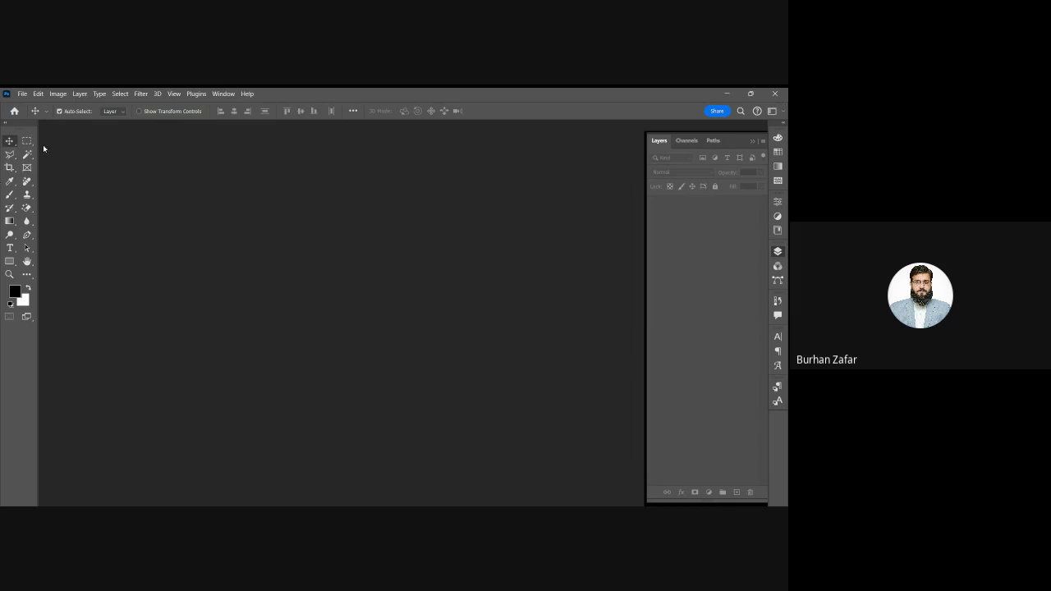
Toggle the toolbar to a single column and back to two columns, and activate the Rectangular Marquee tool
click(6, 124)
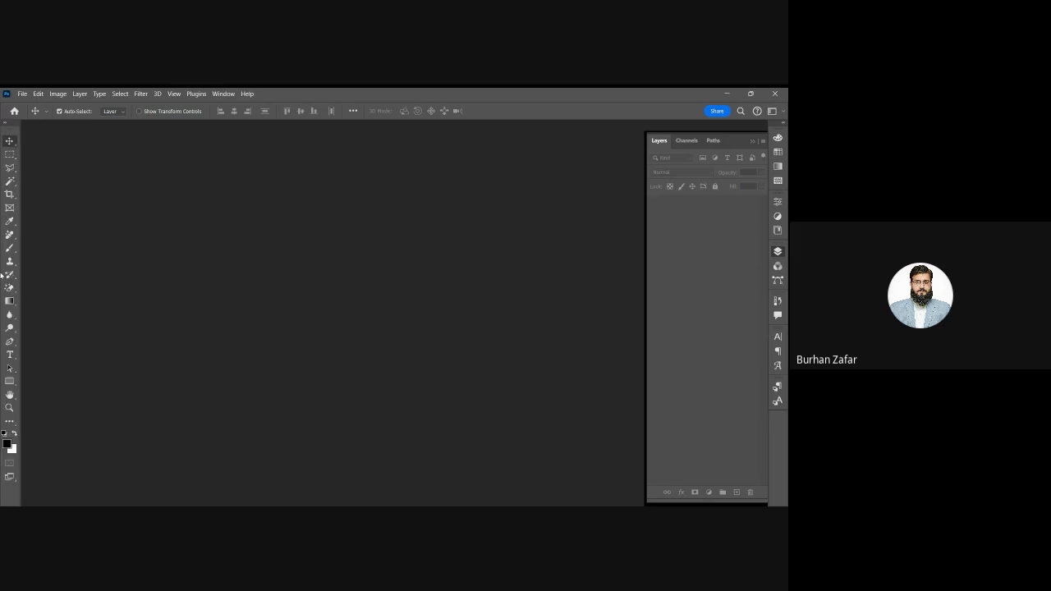
click(6, 124)
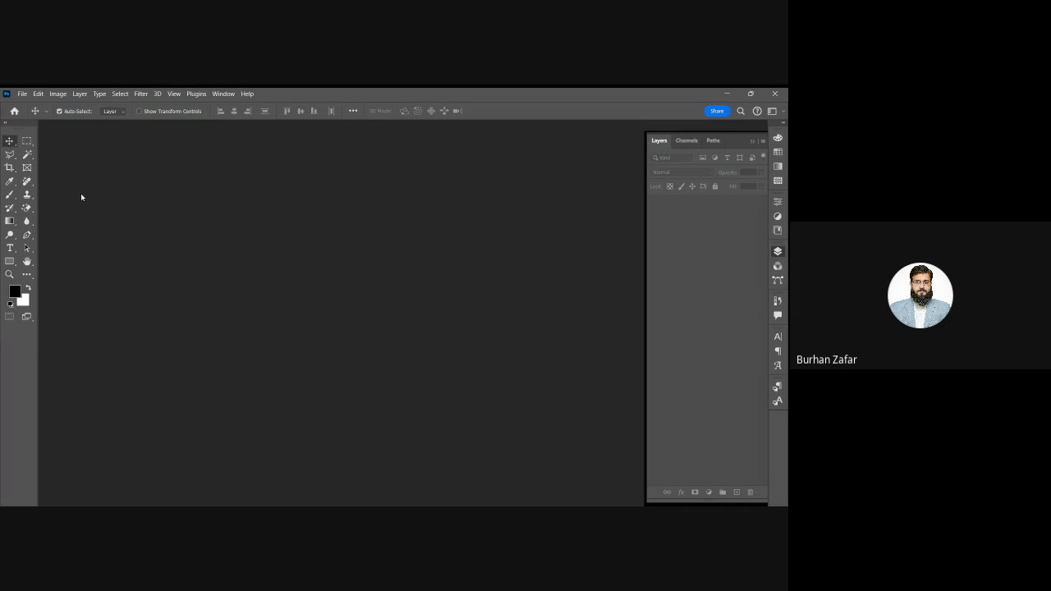
click(27, 141)
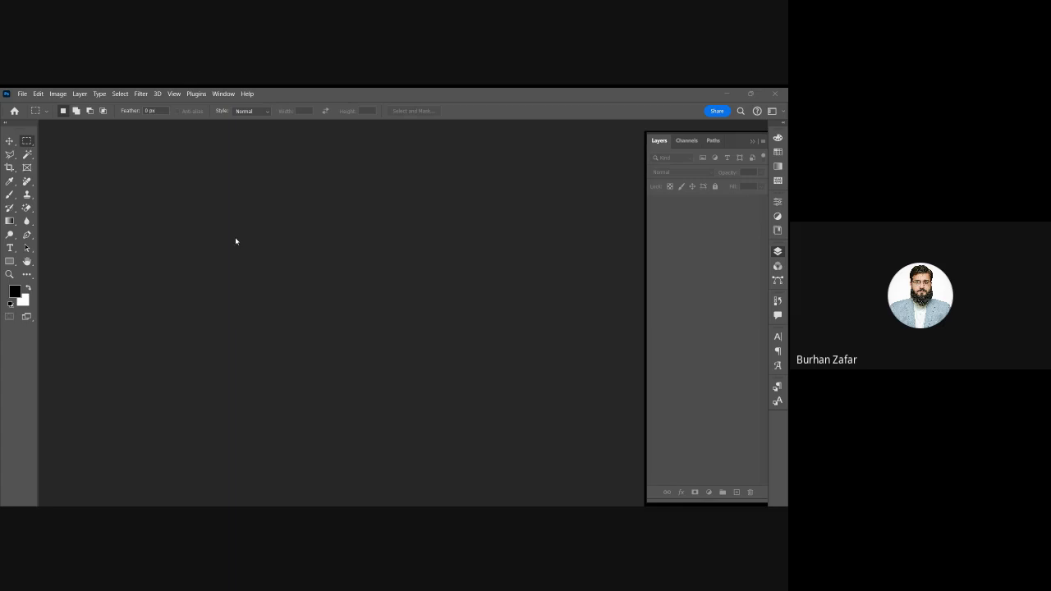
Open the new document dialog and move it slightly higher on the workspace
click(368, 100)
key(ctrl+n)
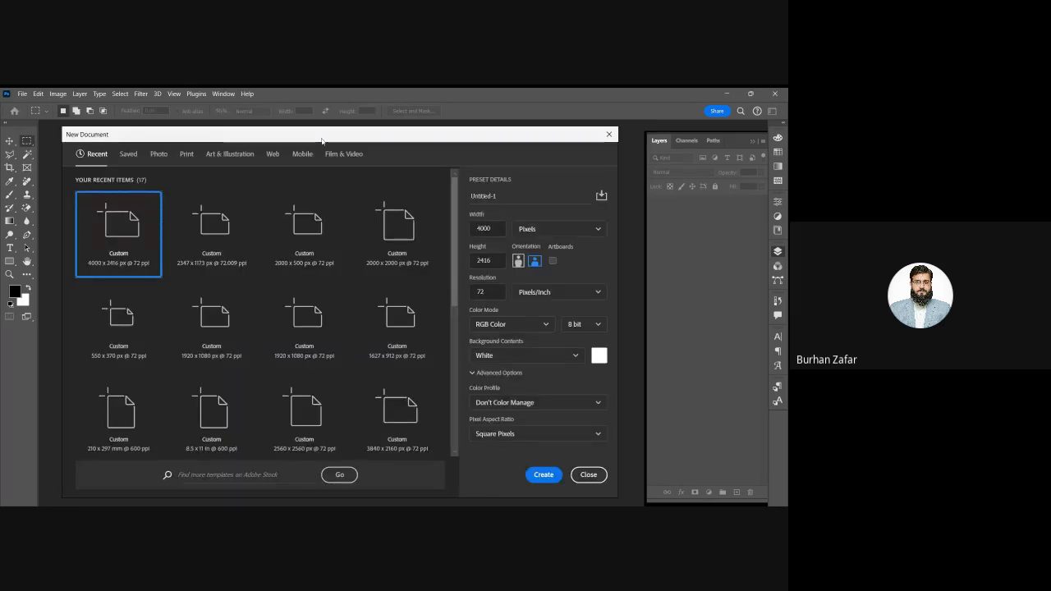
drag(322, 140, 319, 134)
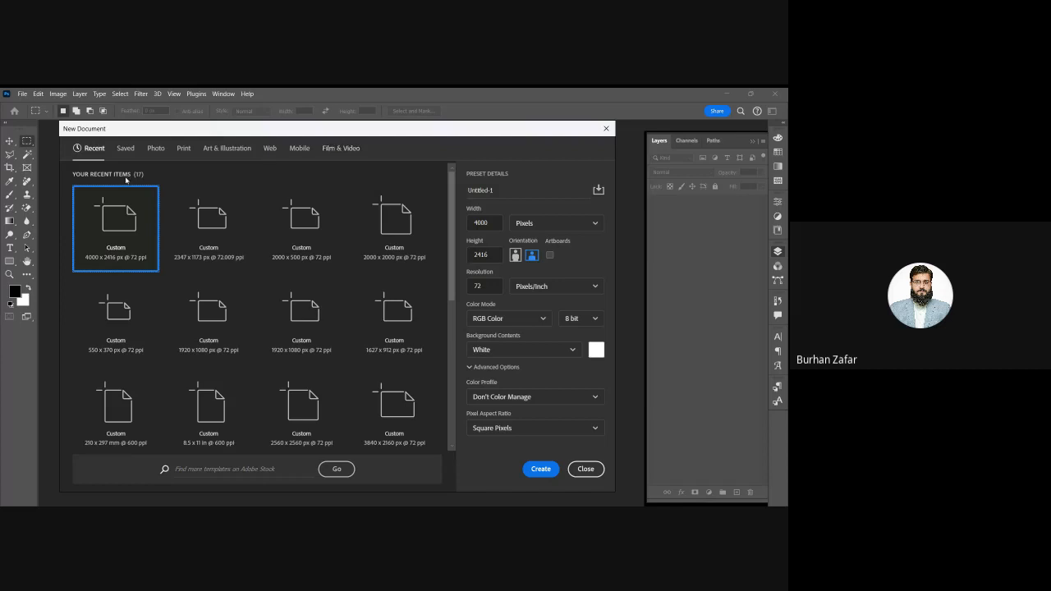
click(419, 314)
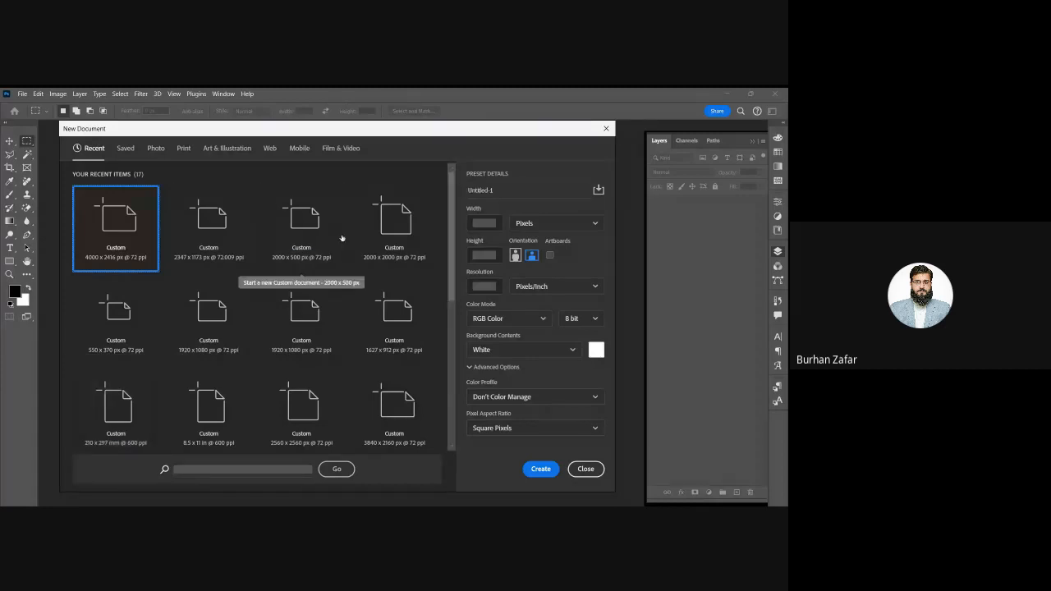
Review the saved templates and the full Photo, Print, and Art & Illustration blank document presets
click(126, 149)
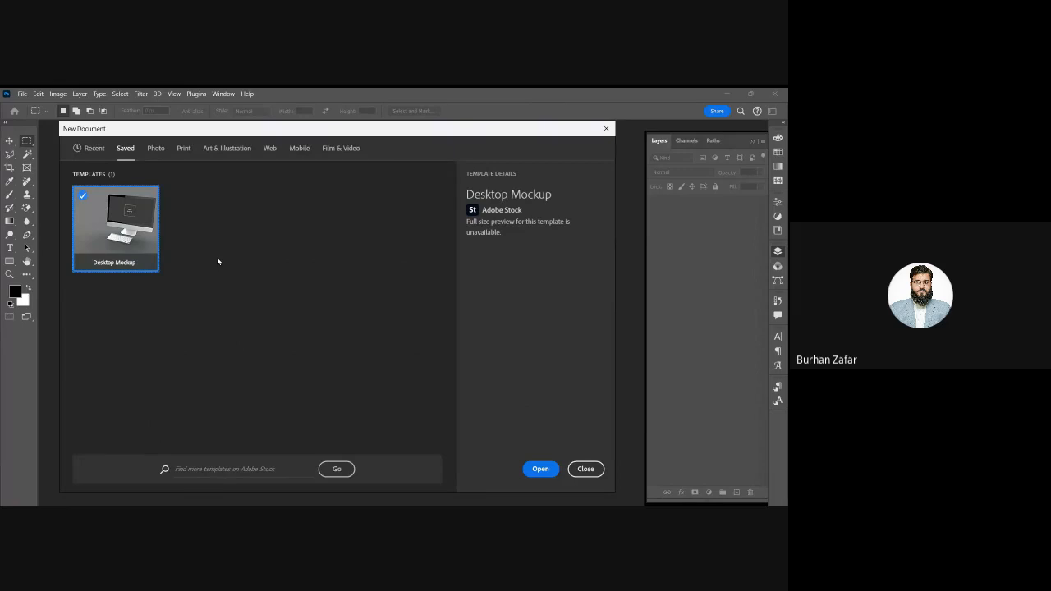
key(Escape)
click(152, 147)
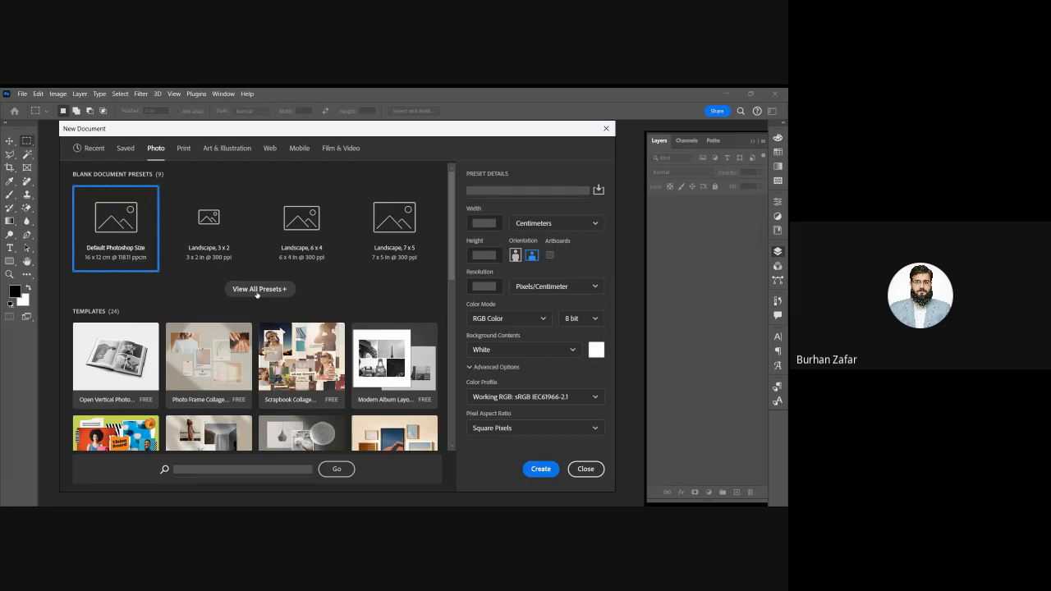
click(258, 290)
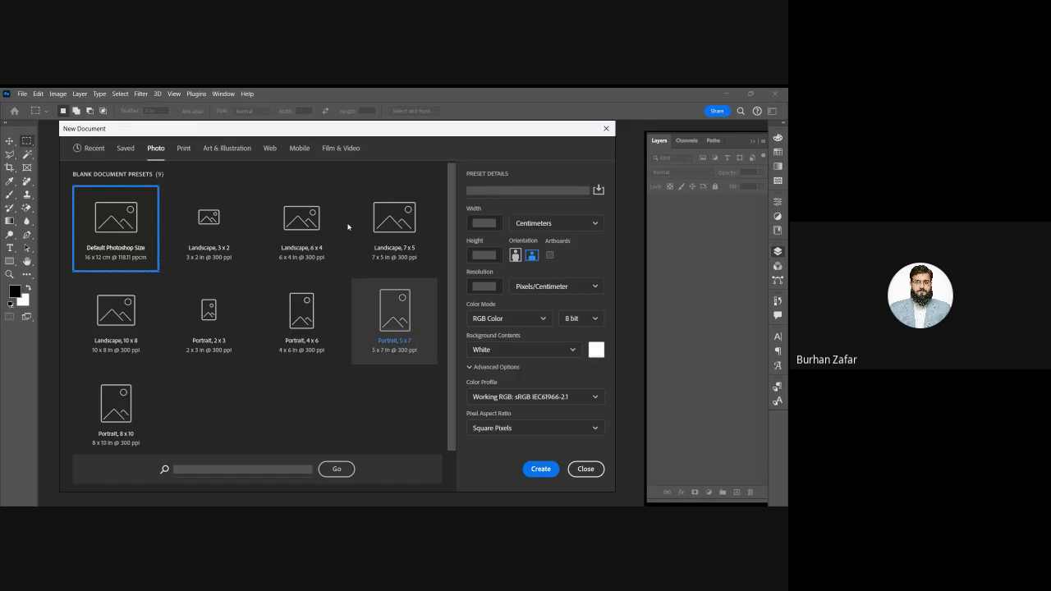
click(184, 148)
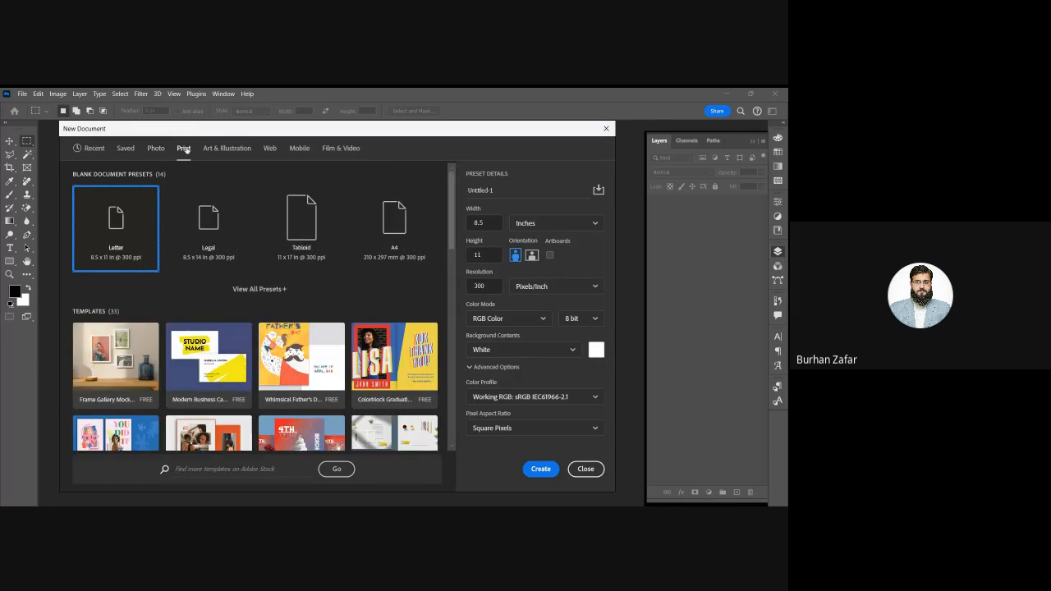
click(253, 289)
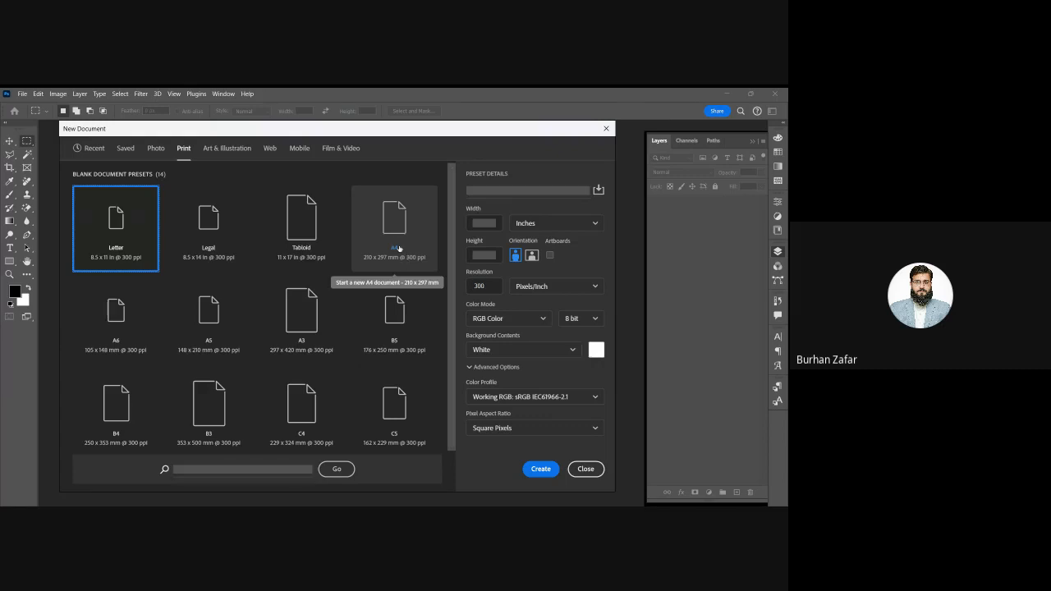
click(235, 152)
click(264, 289)
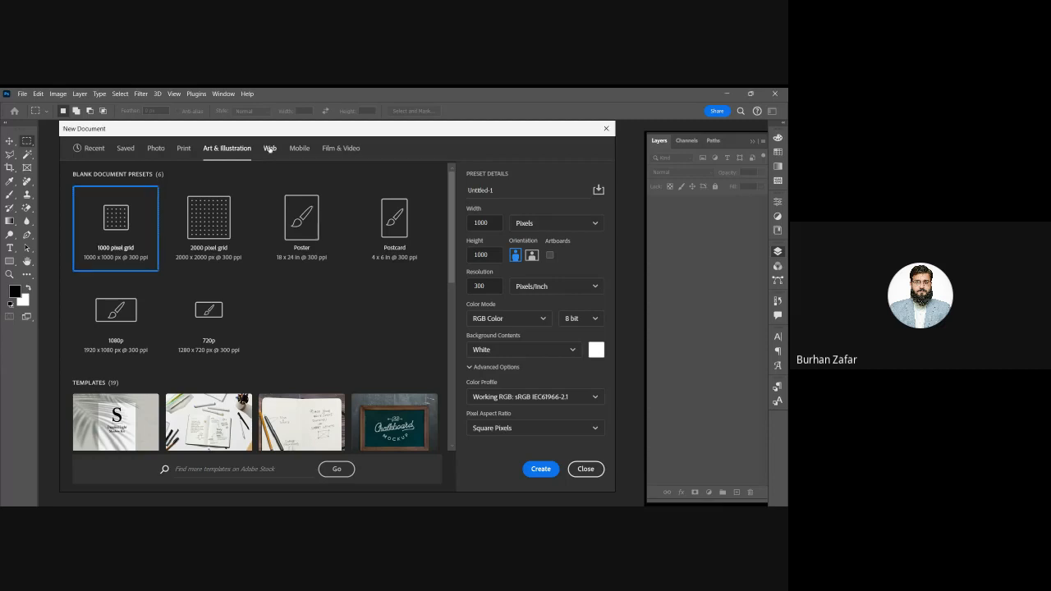
Examine the Web, Mobile, and Film & Video blank document presets, expanding the full Web and Mobile lists
click(269, 148)
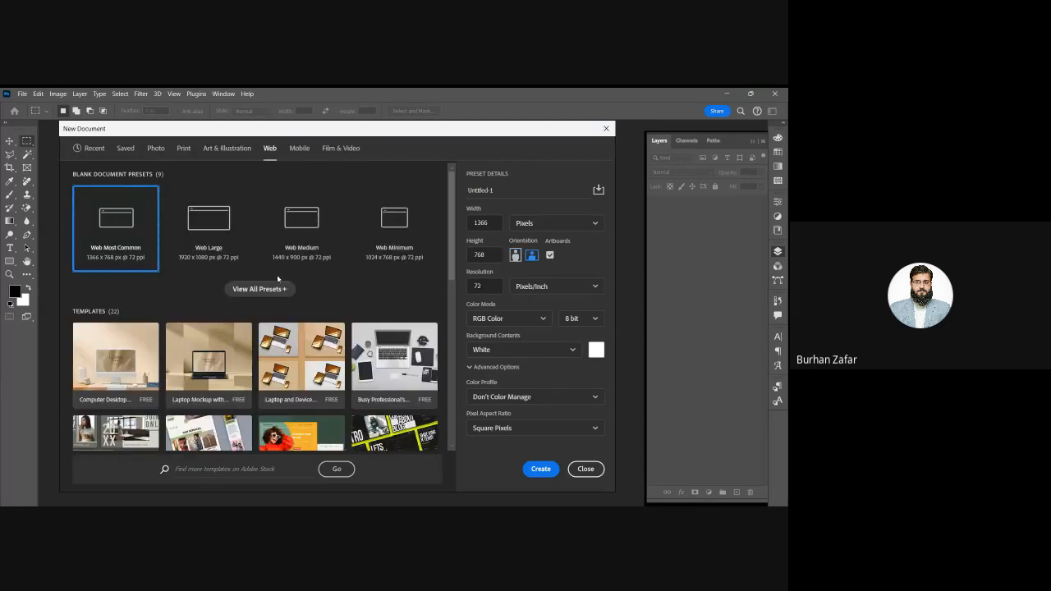
click(282, 288)
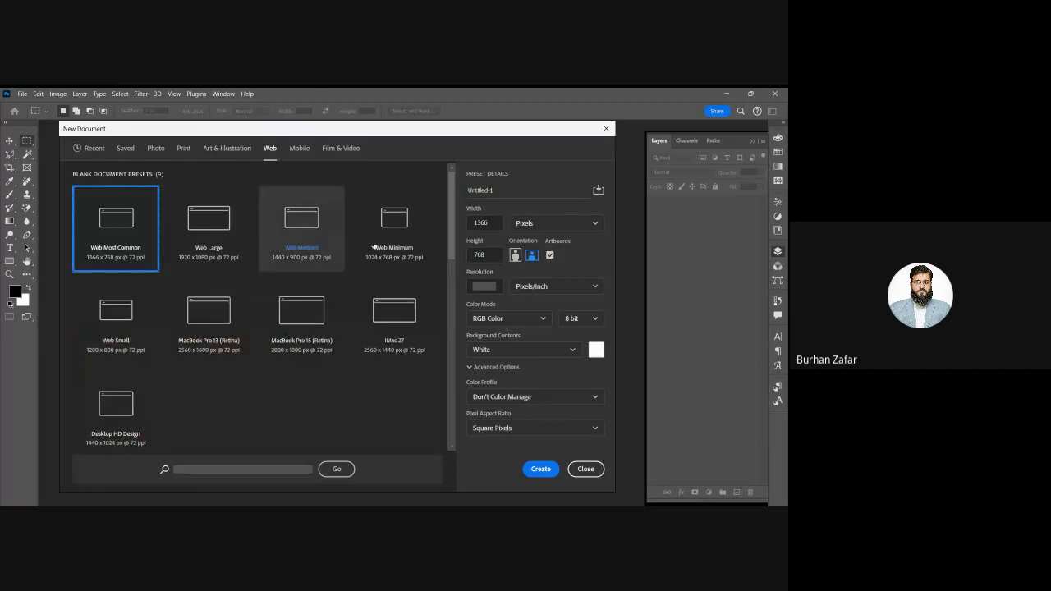
click(300, 149)
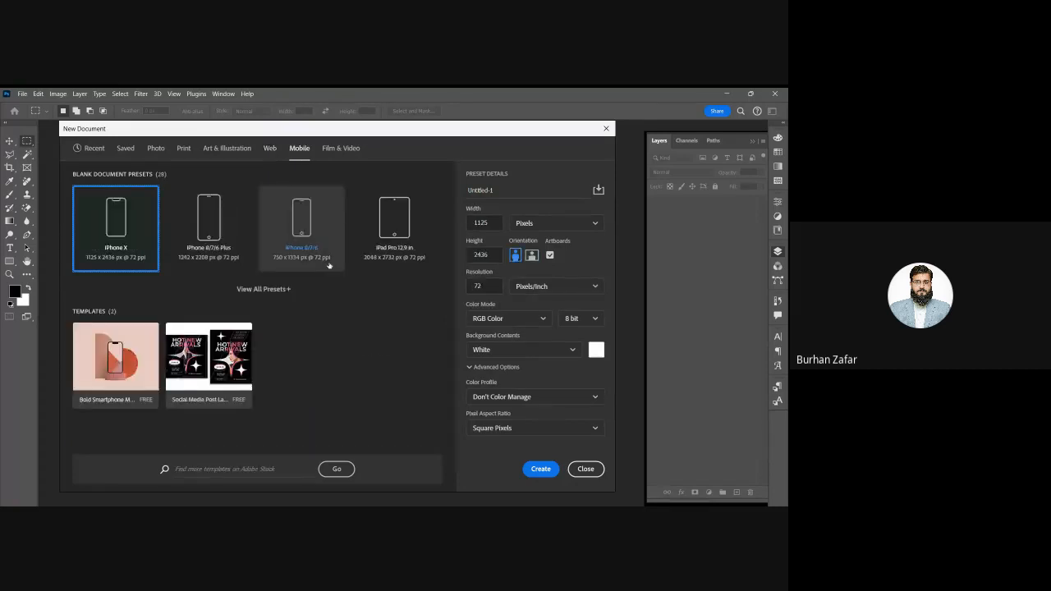
click(271, 289)
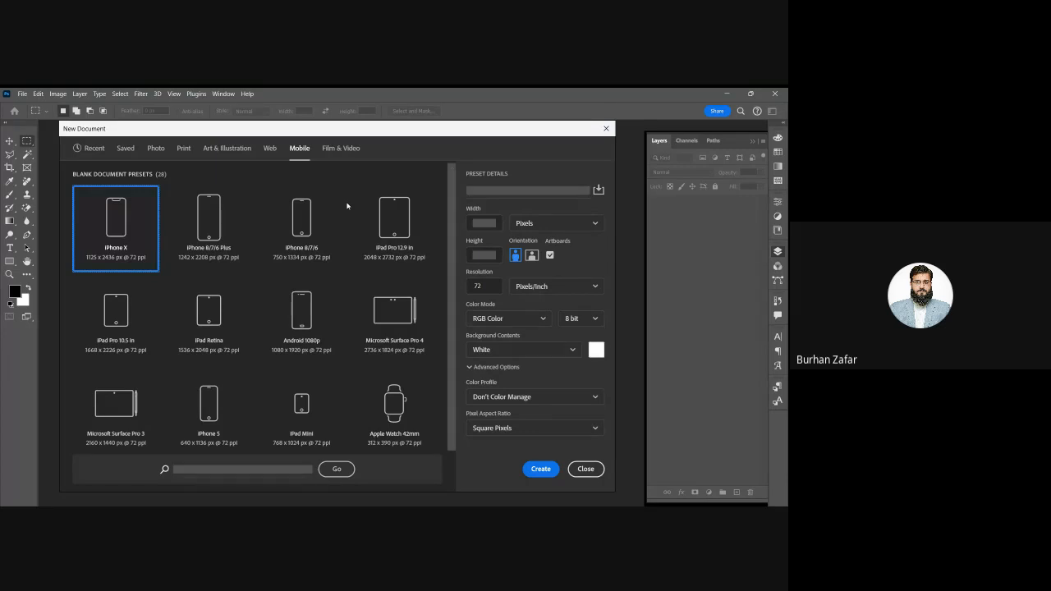
click(339, 152)
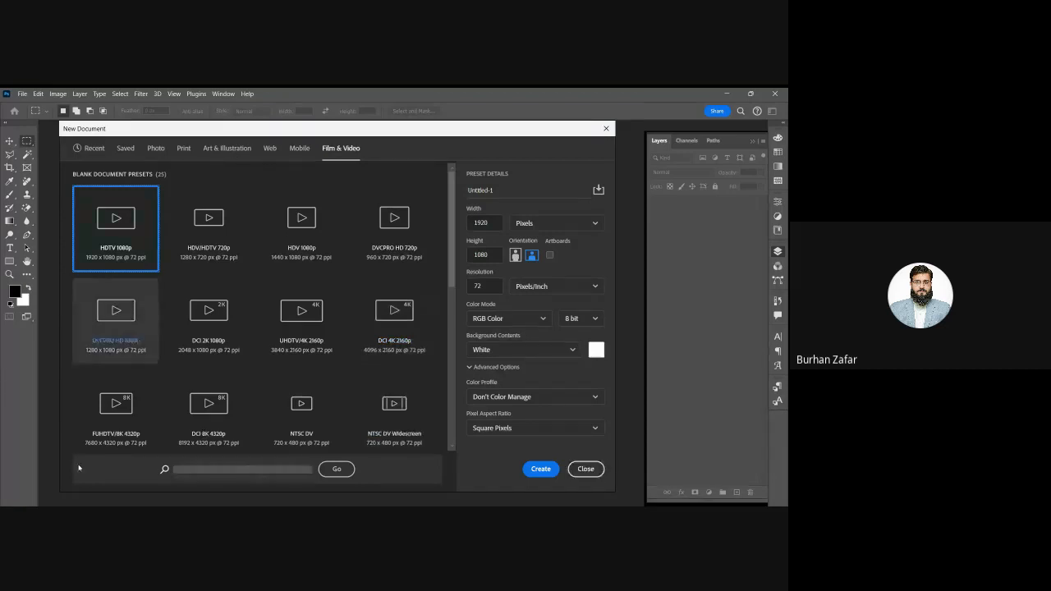
Return to the recent presets and set the custom document size to 2000 by 2000 pixels
click(94, 150)
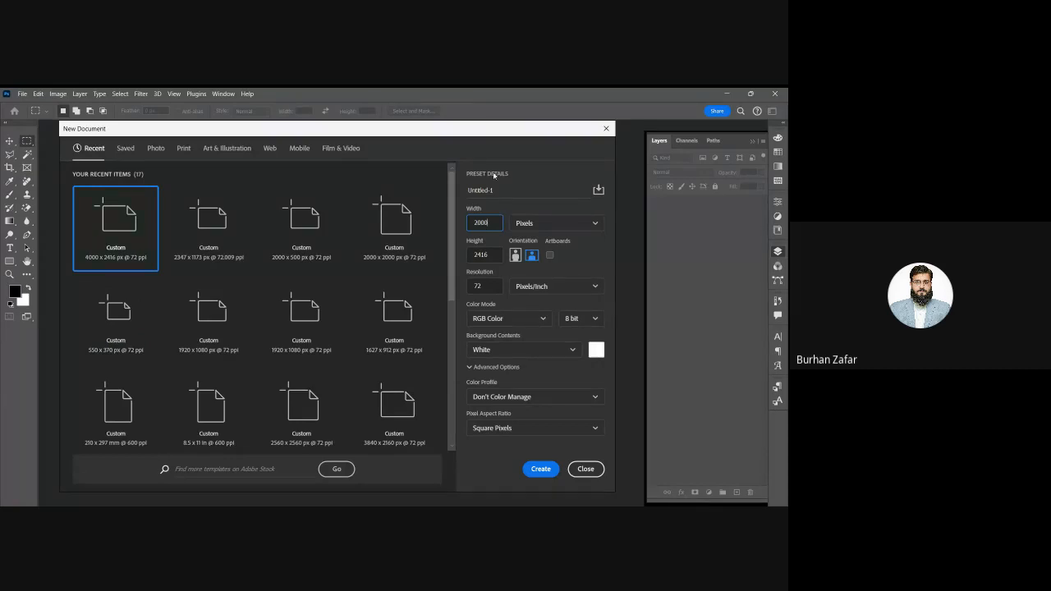
drag(493, 191, 467, 191)
click(492, 222)
click(539, 224)
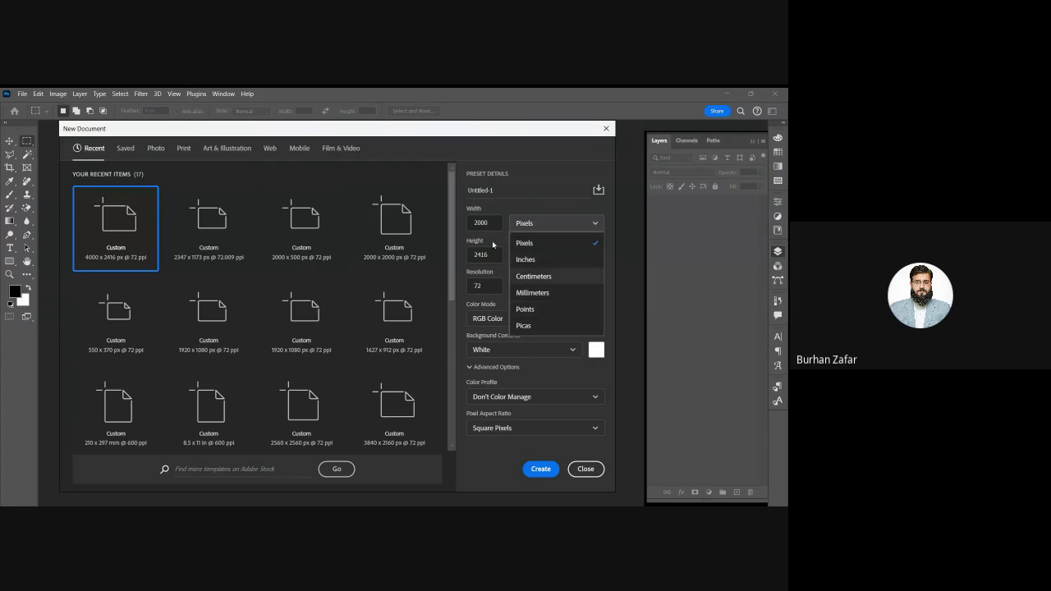
click(526, 224)
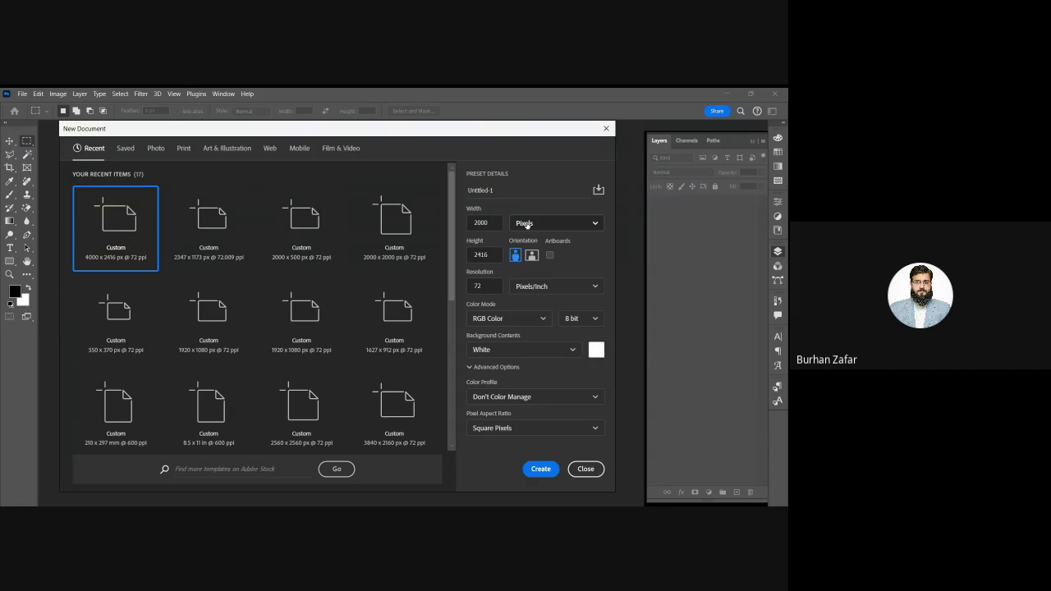
click(484, 255)
text(2000)
Choose the A4 print preset with pixel units and toggle its orientation between landscape and portrait
click(182, 149)
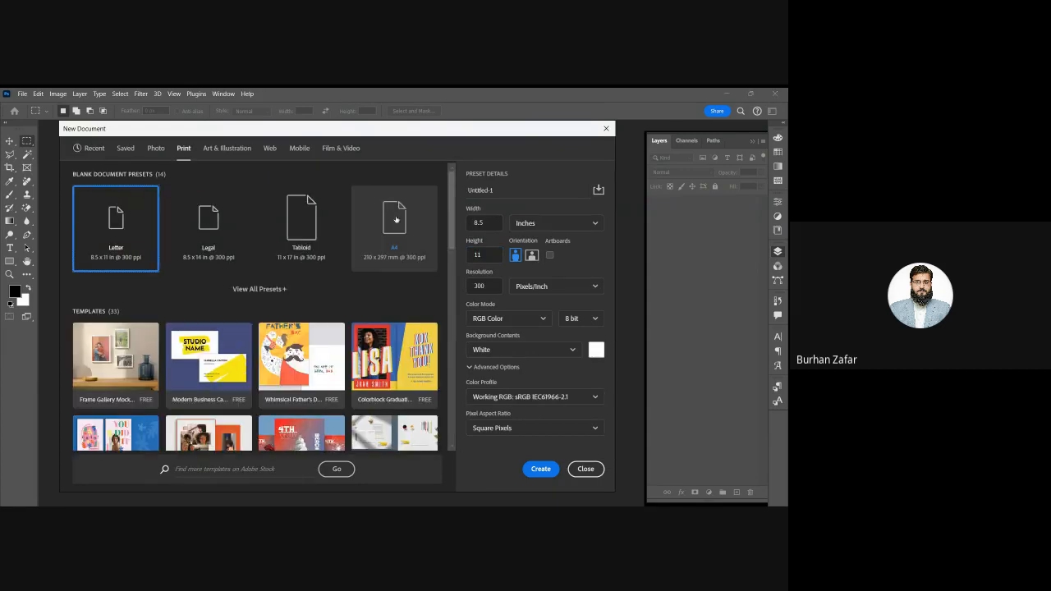
click(396, 219)
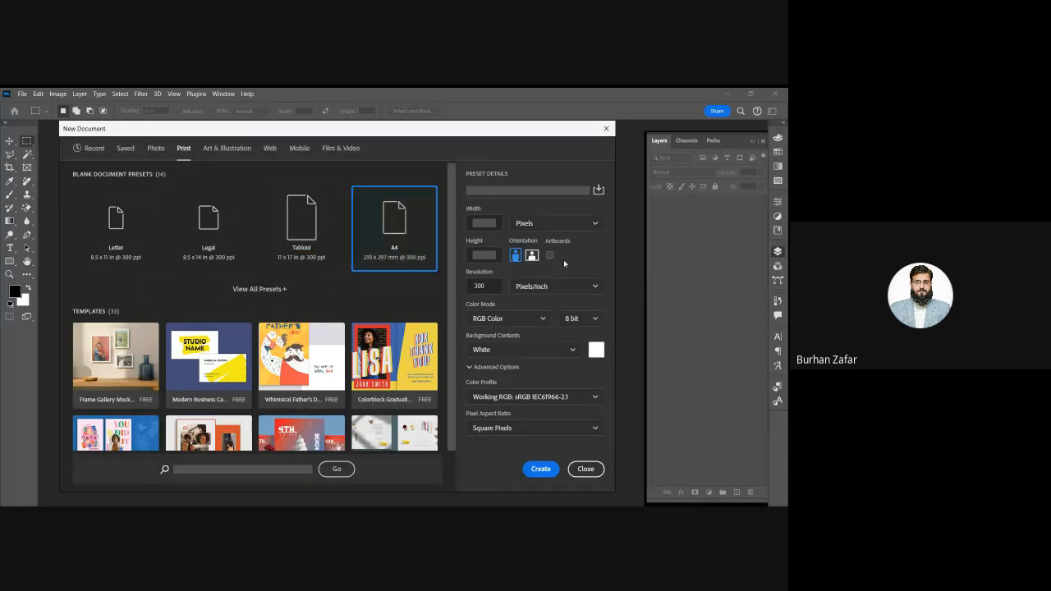
click(531, 256)
click(515, 255)
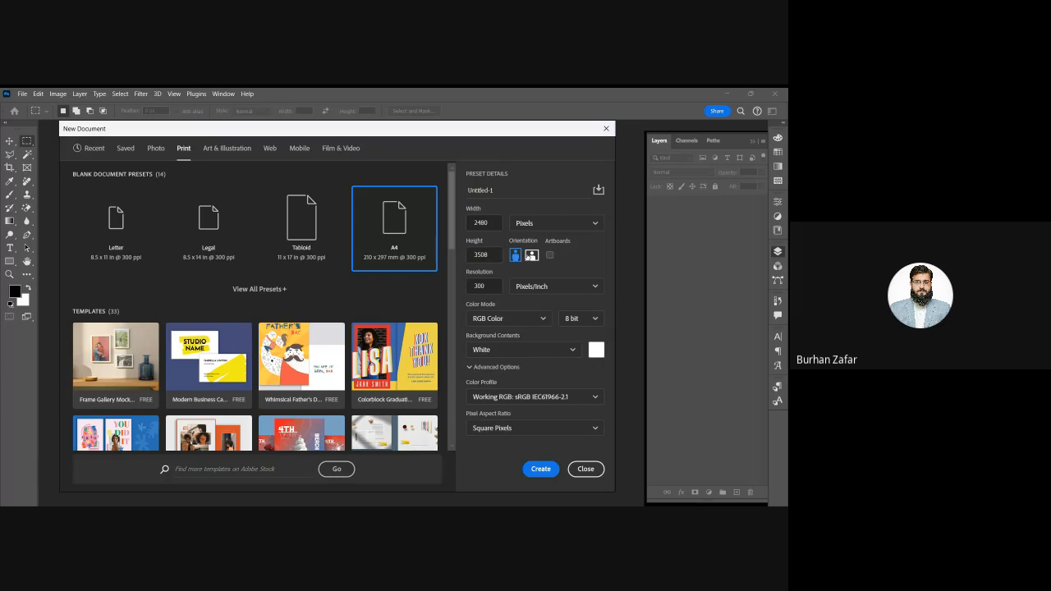
click(530, 255)
click(514, 255)
Return to the recent presets and set the custom document to 2000 by 2000 pixels at 300 pixels per inch
click(113, 152)
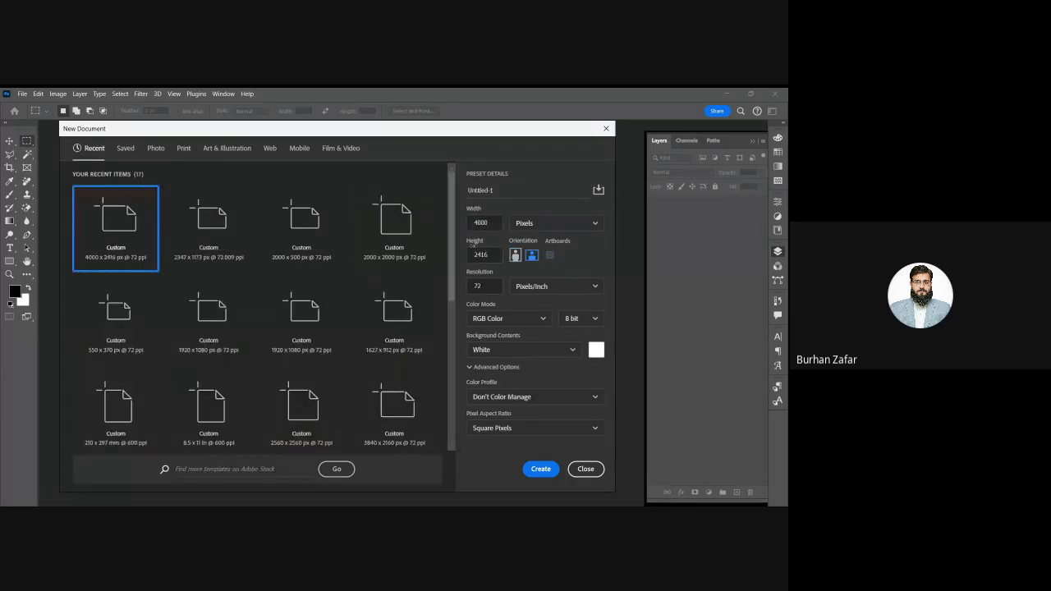
click(481, 223)
text(20)
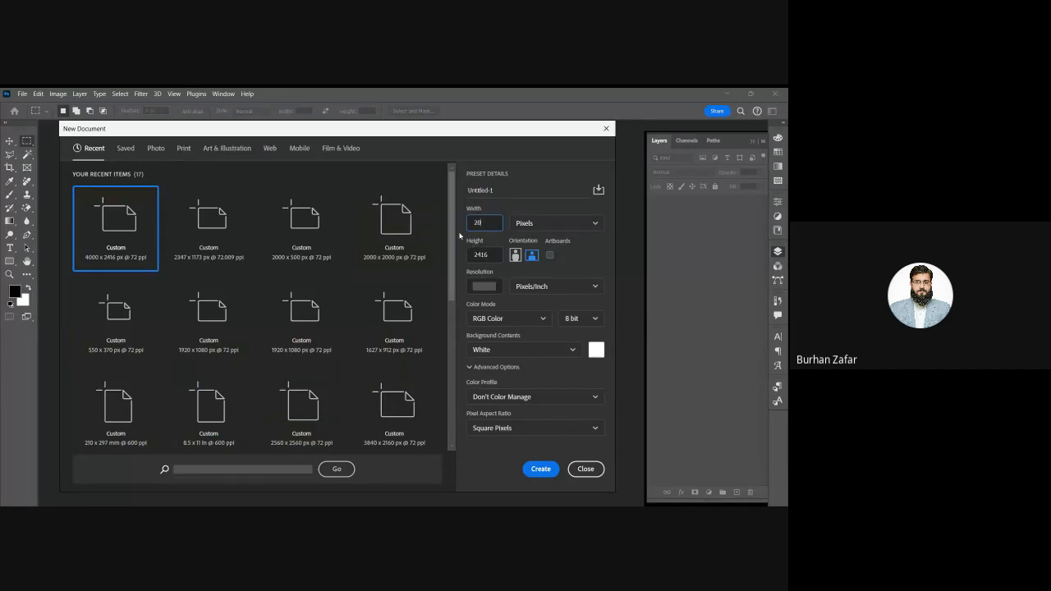
text(00)
key(Tab)
text(2)
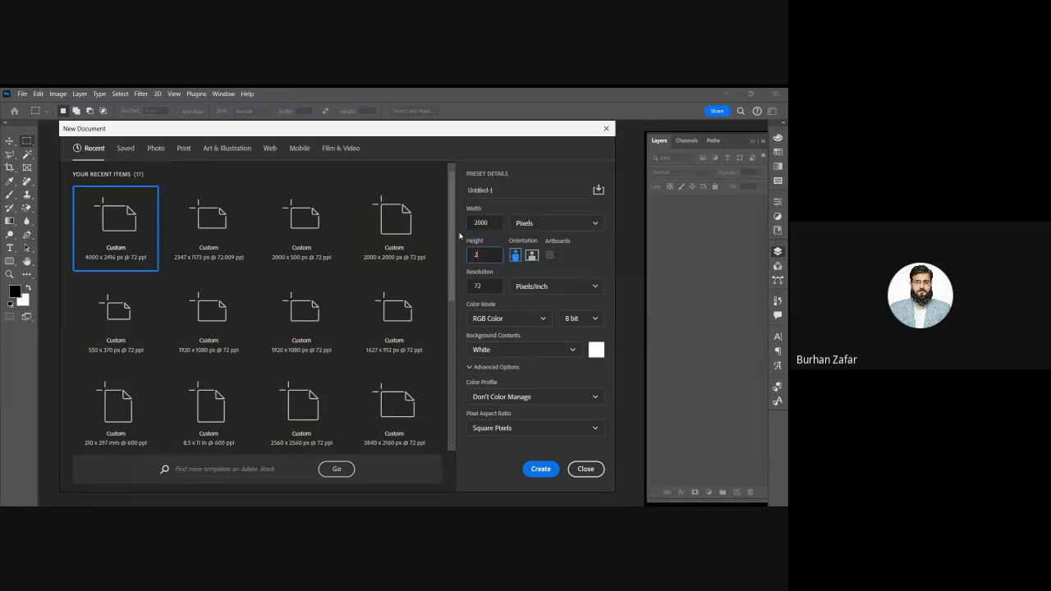
text(000)
key(Tab)
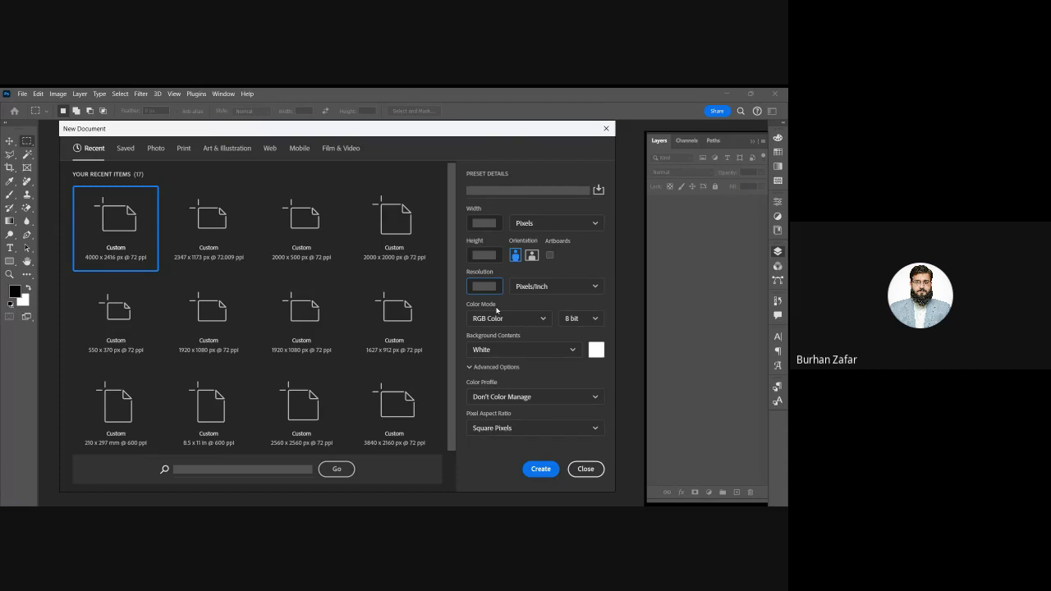
text(300)
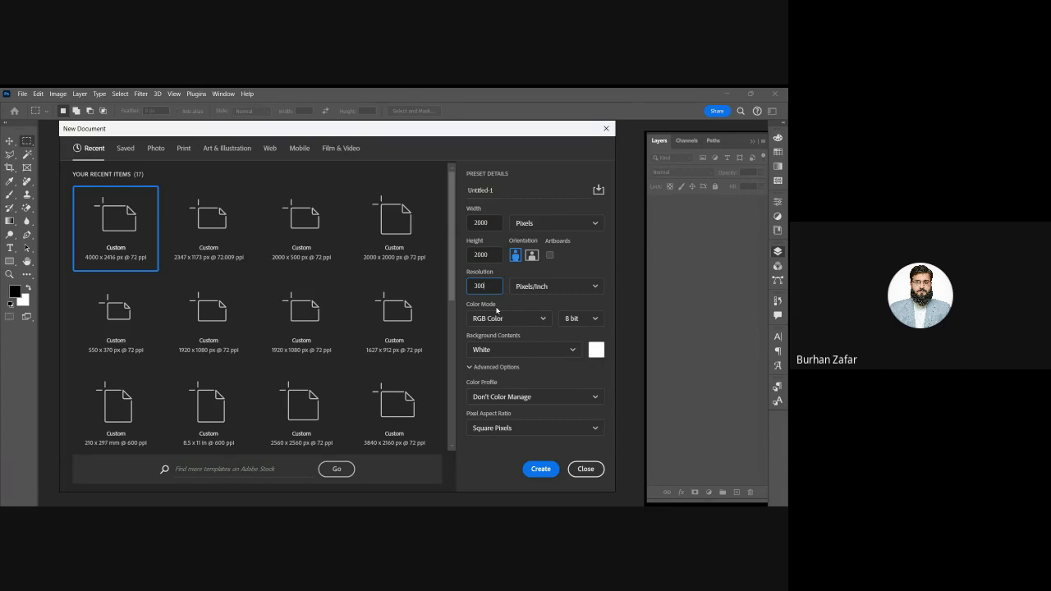
key(Return)
key(Return)
key(Return)
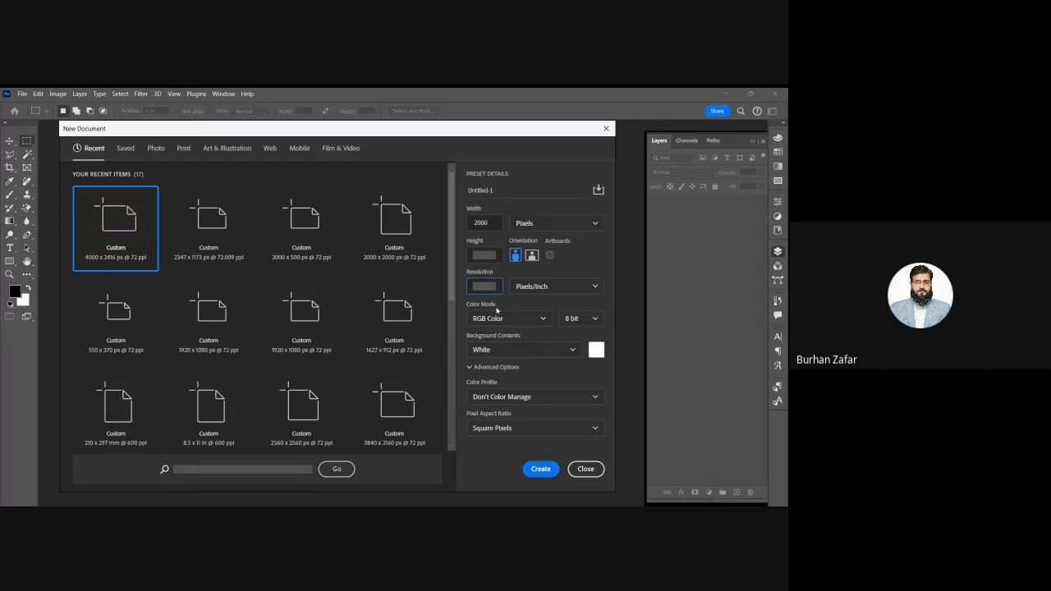
Review the available color modes, choose CMYK Color for the document and create it
click(512, 321)
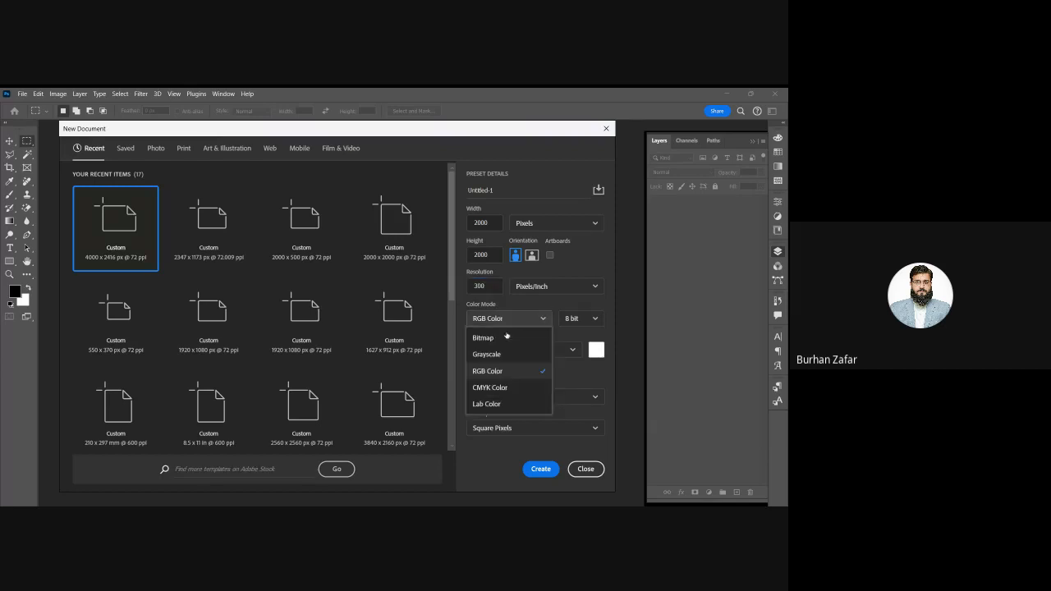
click(493, 374)
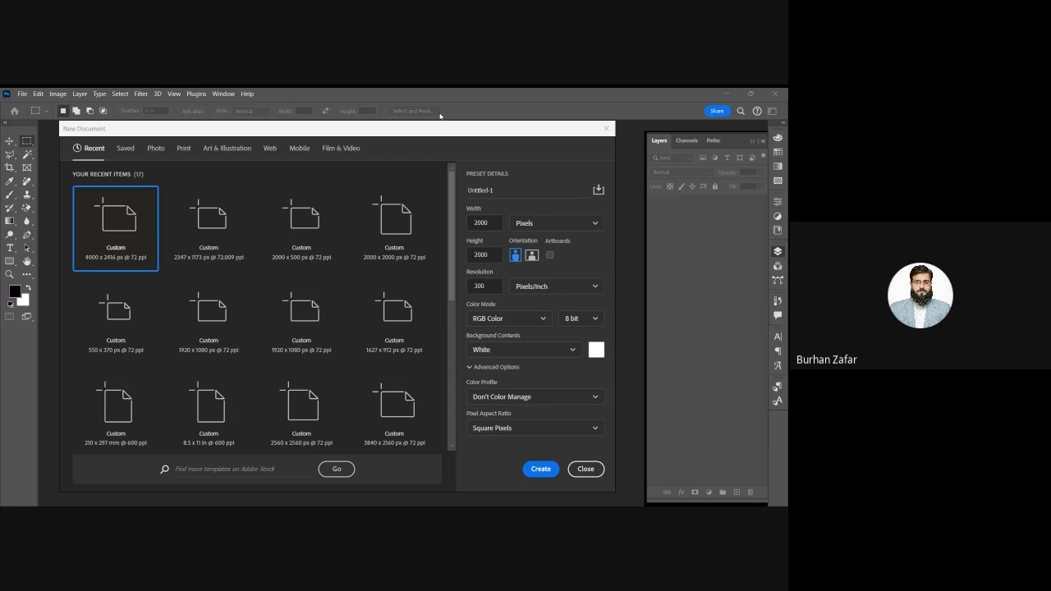
click(511, 319)
click(503, 387)
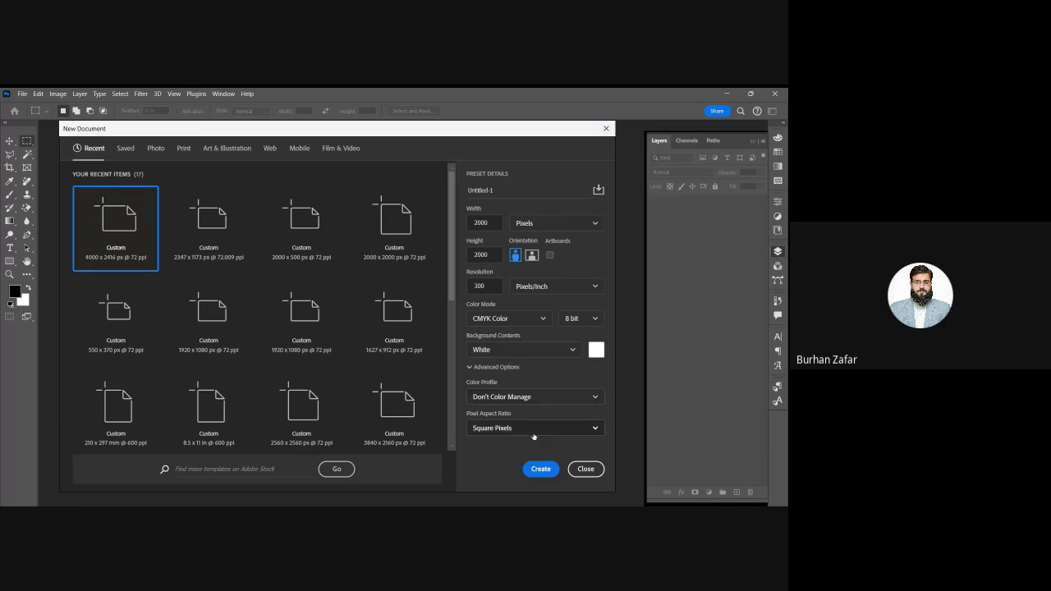
click(539, 470)
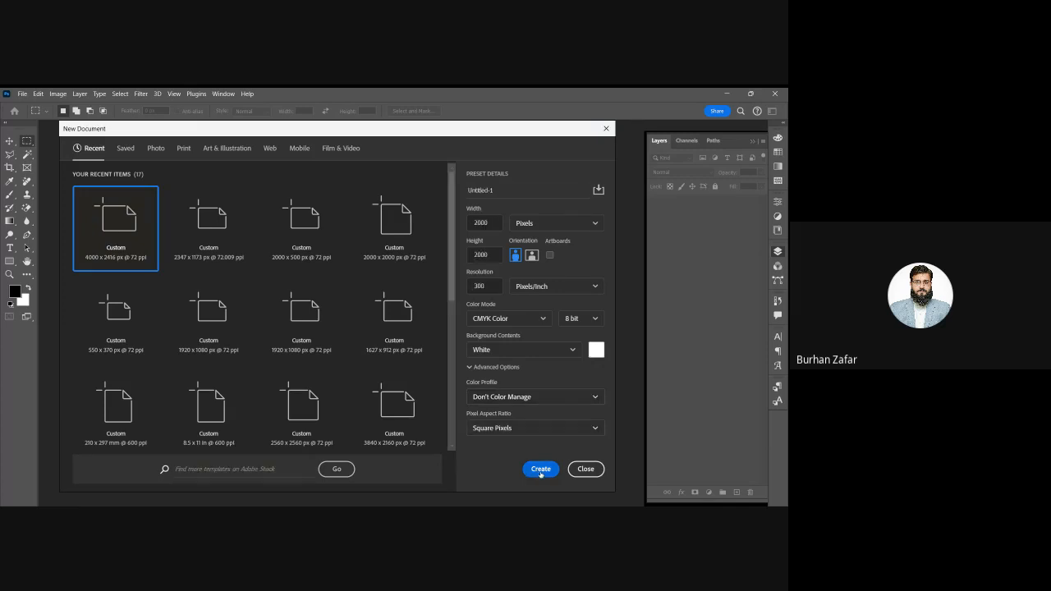
click(540, 472)
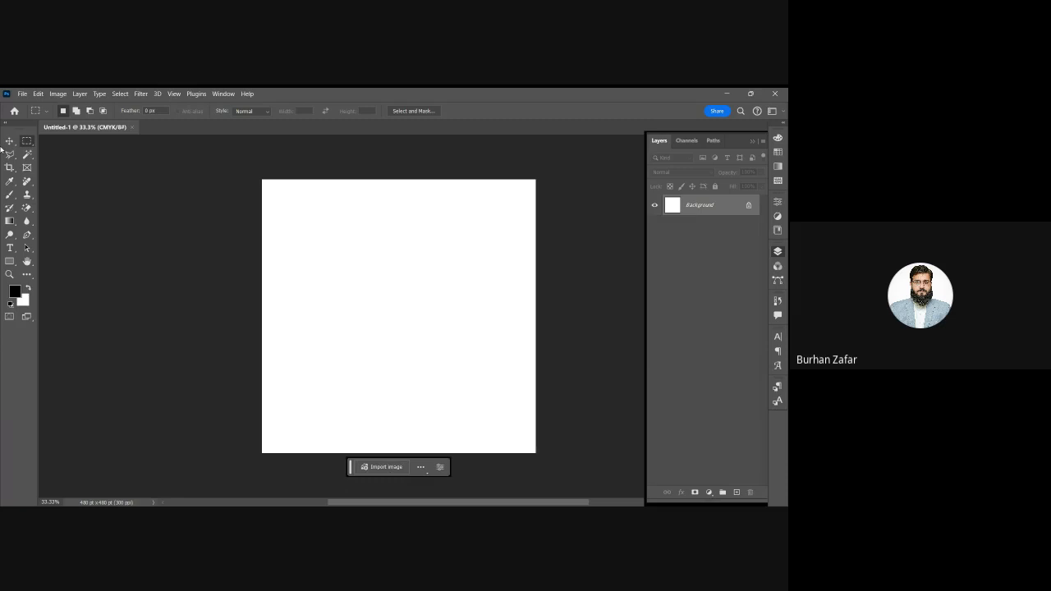
Place Lorem Ipsum placeholder text on the canvas and draw a wide rectangular marquee selection above it
click(9, 248)
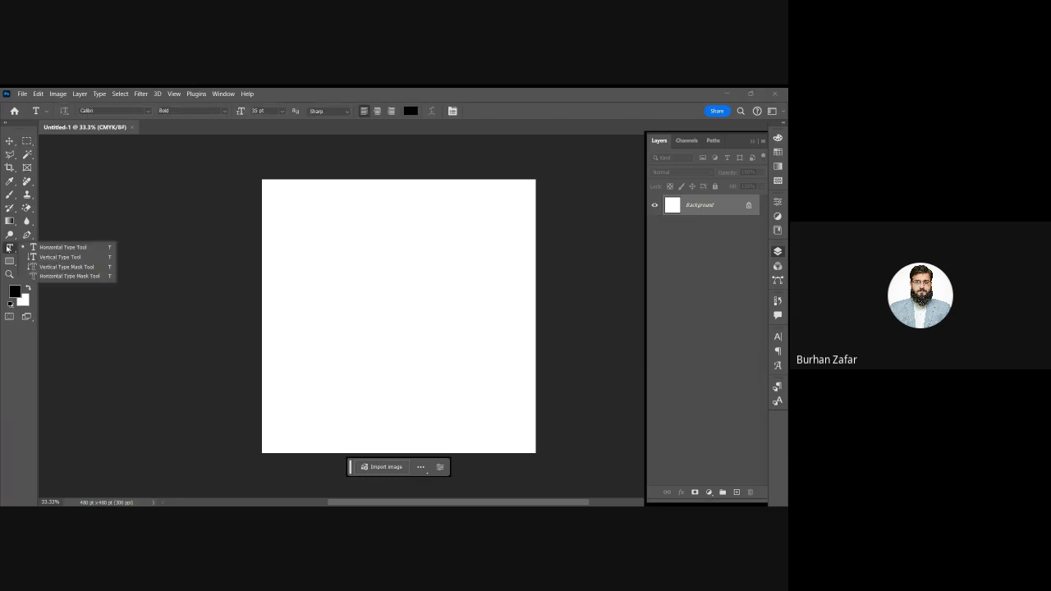
click(341, 288)
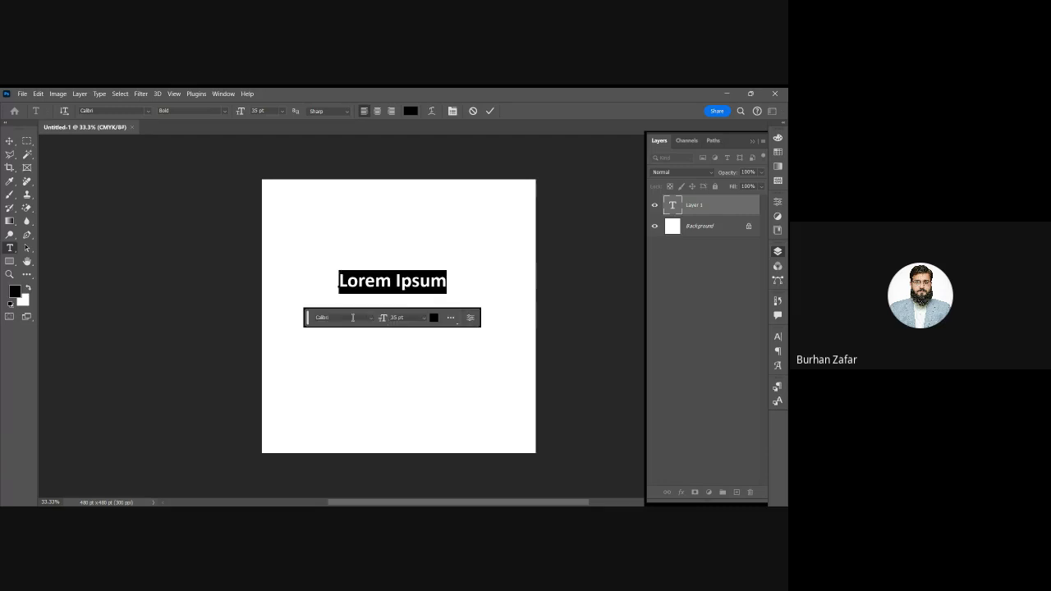
click(395, 317)
click(26, 143)
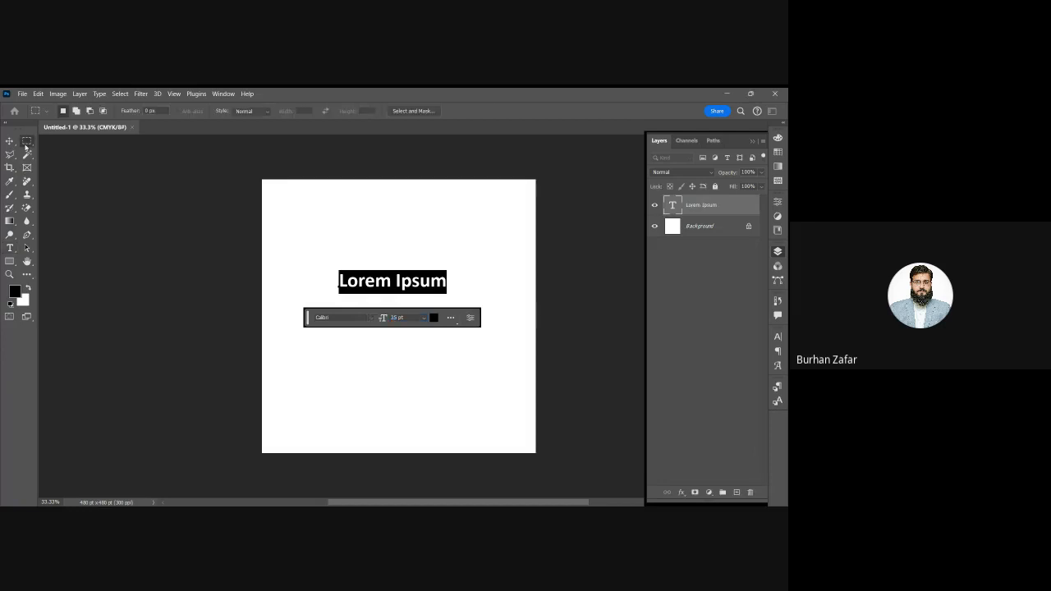
drag(297, 222, 461, 266)
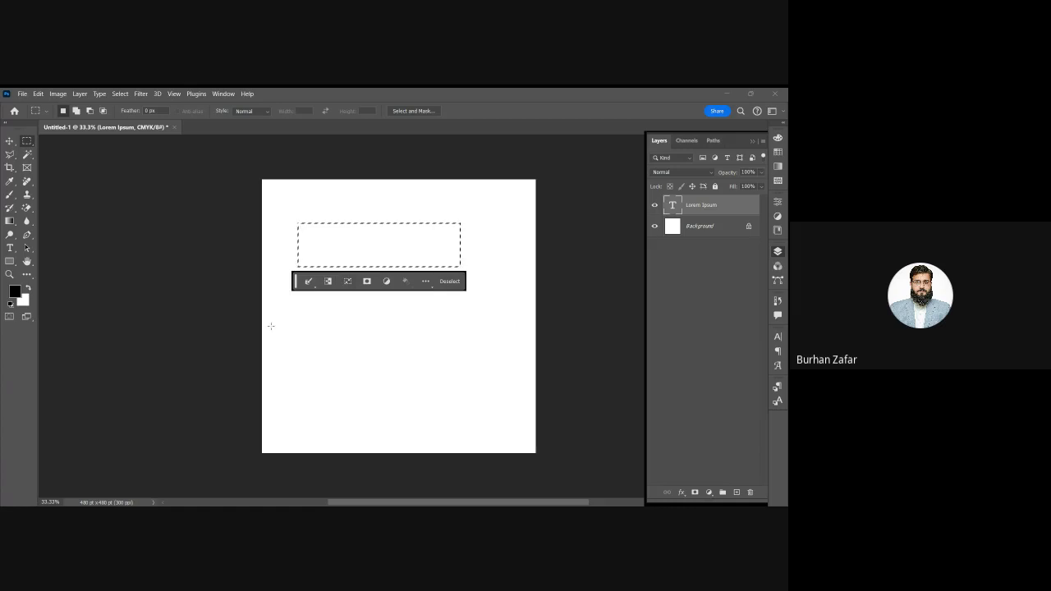
On the Background layer, enlarge the brush to 176 pixels, clear the selection and paint a short black stroke below the text
click(10, 196)
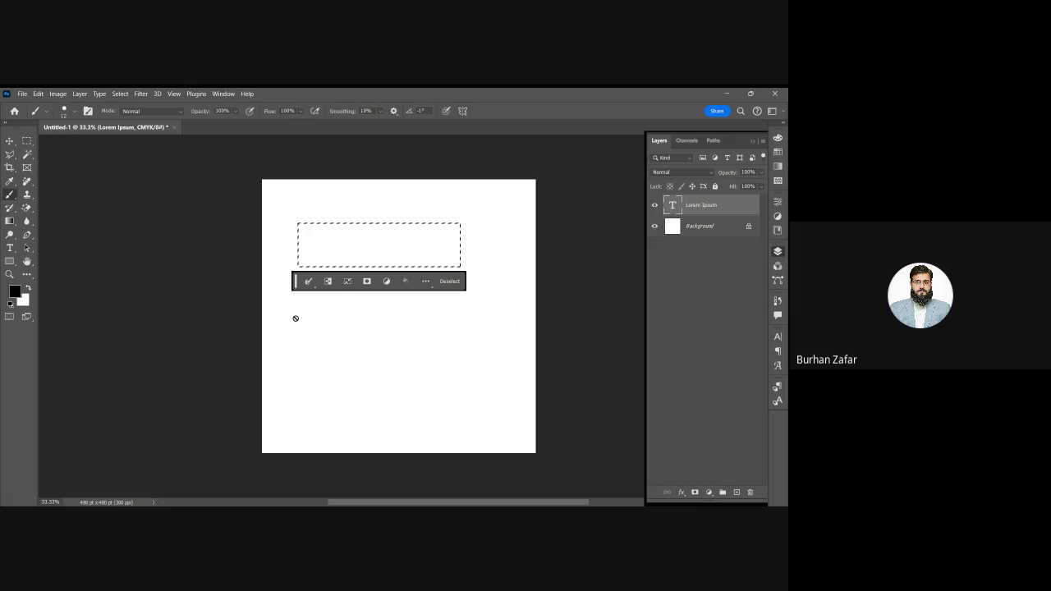
click(705, 229)
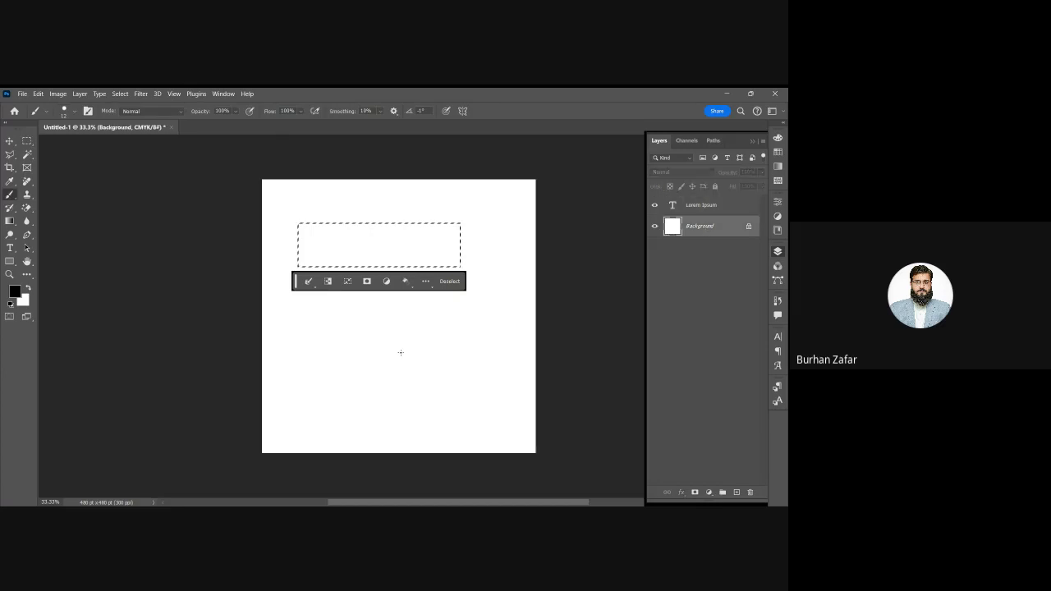
key(bracketright)
key(bracketright)
key(bracketright)
key(bracketright)
key(bracketright)
key(bracketright)
key(bracketright)
key(bracketright)
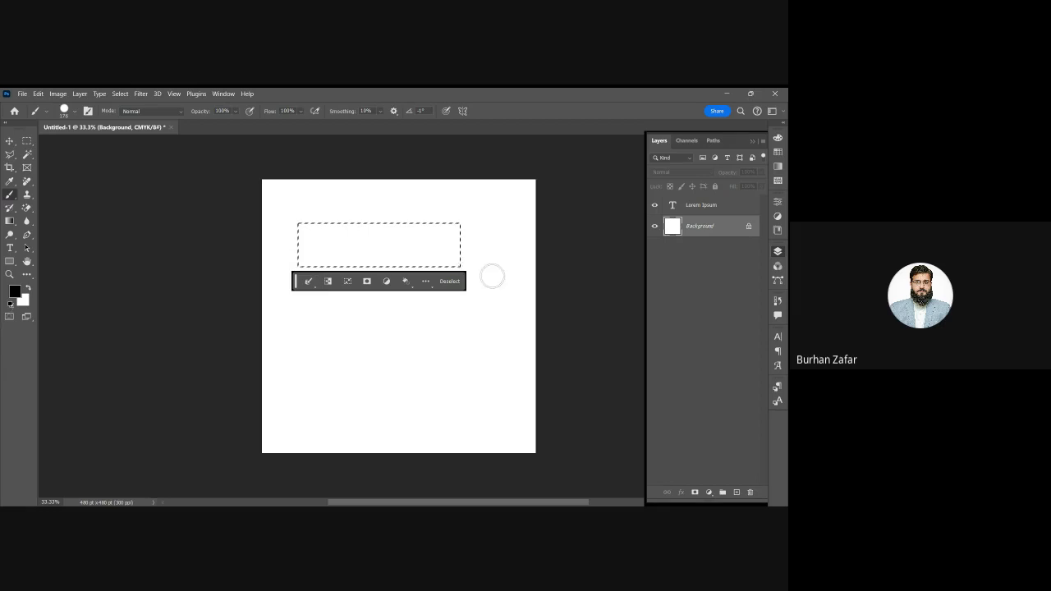
click(449, 281)
drag(323, 318, 343, 319)
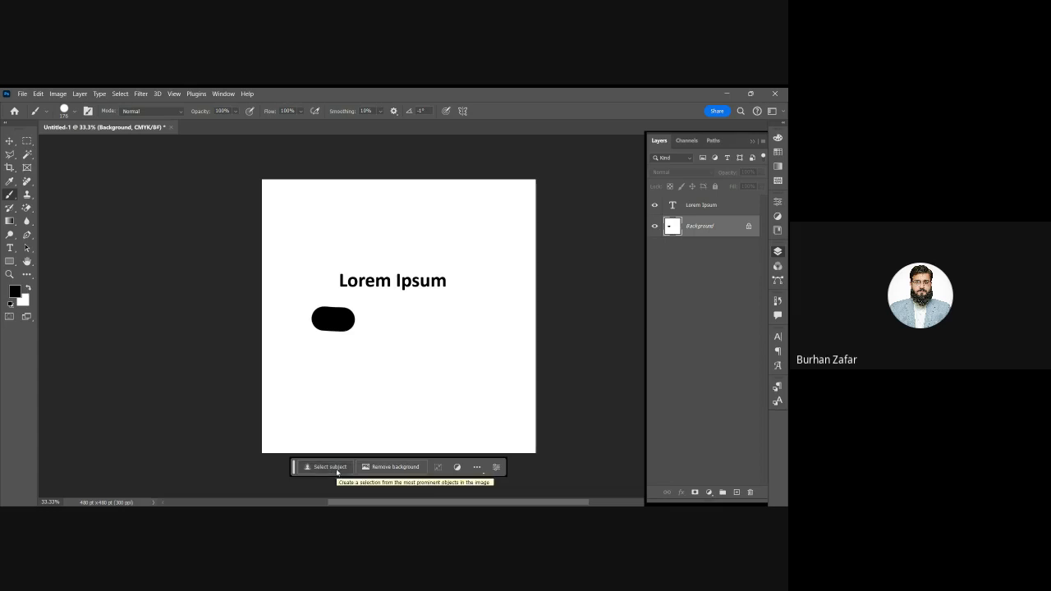
Paint three crossing brush strokes on the Background layer in black, red and blue, changing the foreground color for each
click(27, 143)
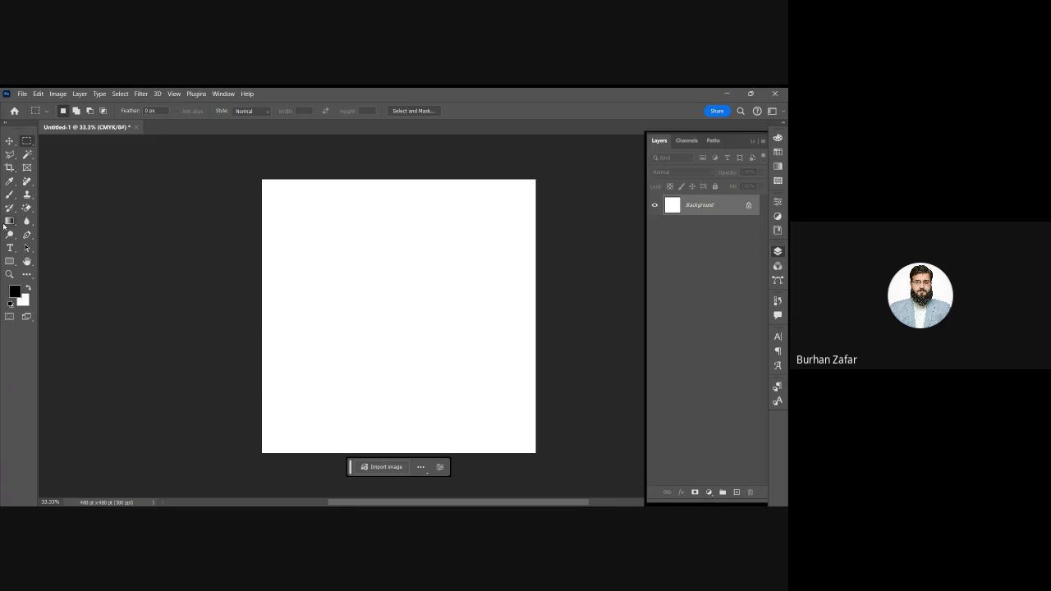
key(b)
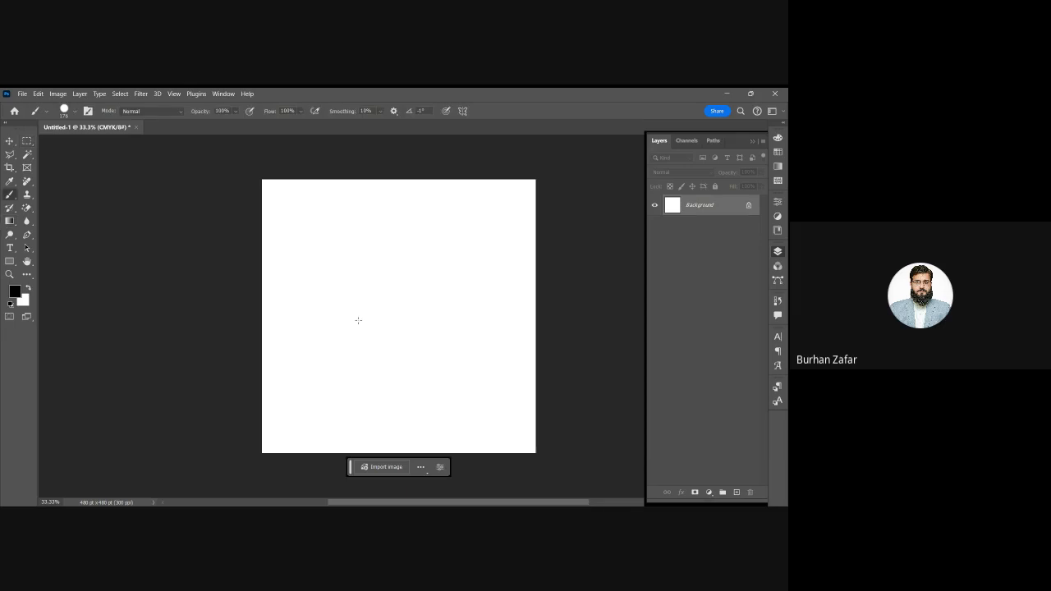
drag(320, 307, 463, 285)
key(i)
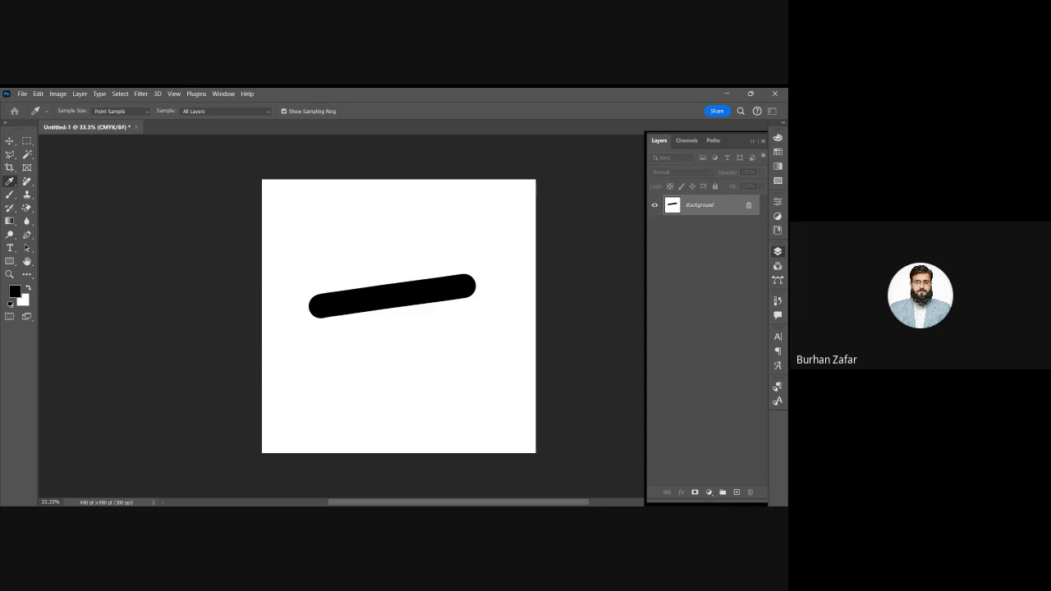
click(14, 290)
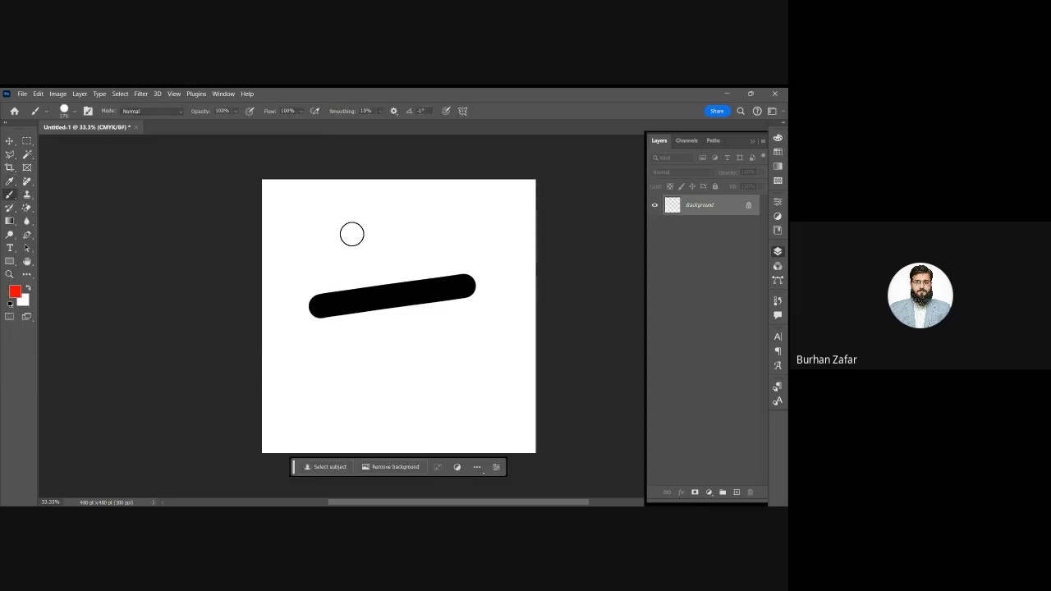
drag(352, 234, 409, 325)
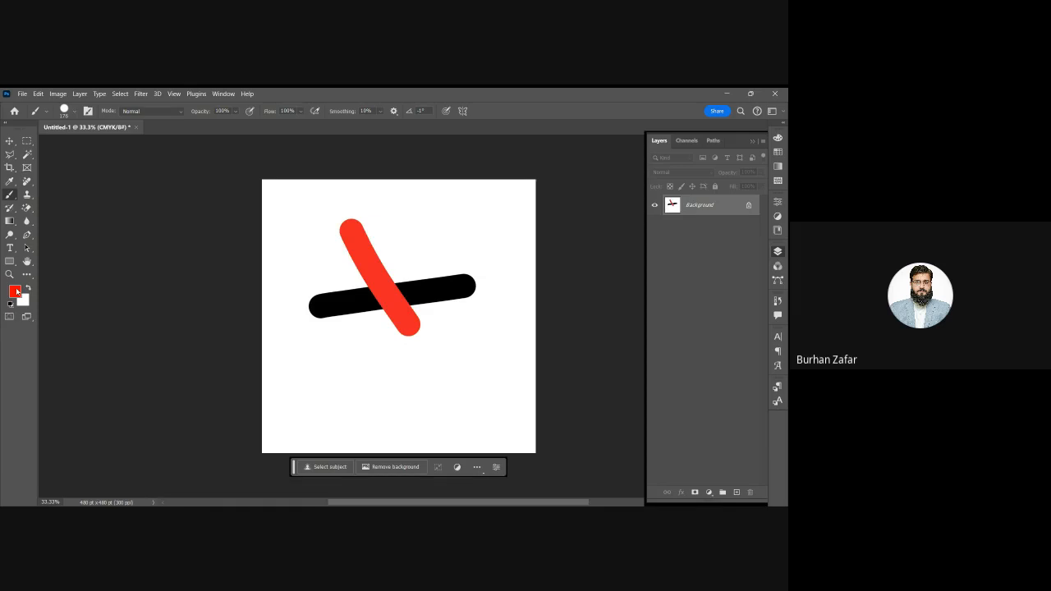
click(15, 292)
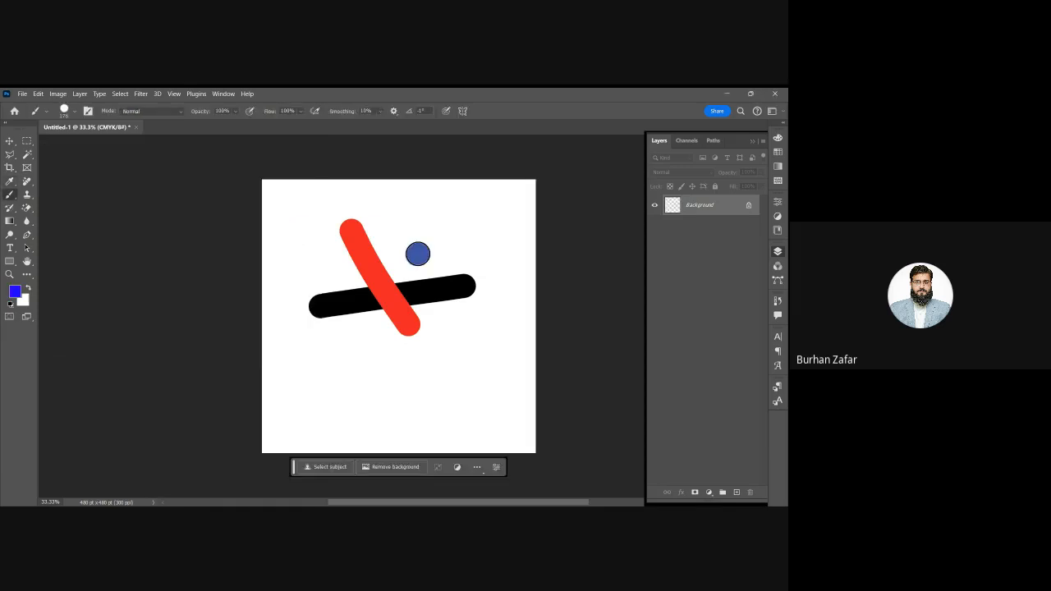
drag(418, 254, 374, 313)
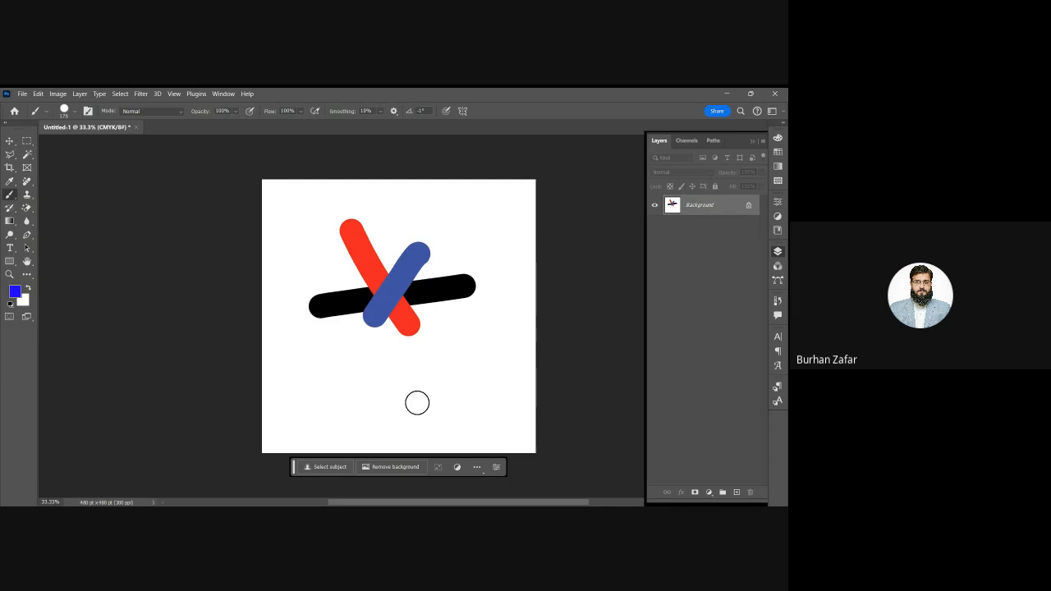
Try to move a painted stroke with the Move tool and undo the black, red and blue strokes
click(10, 142)
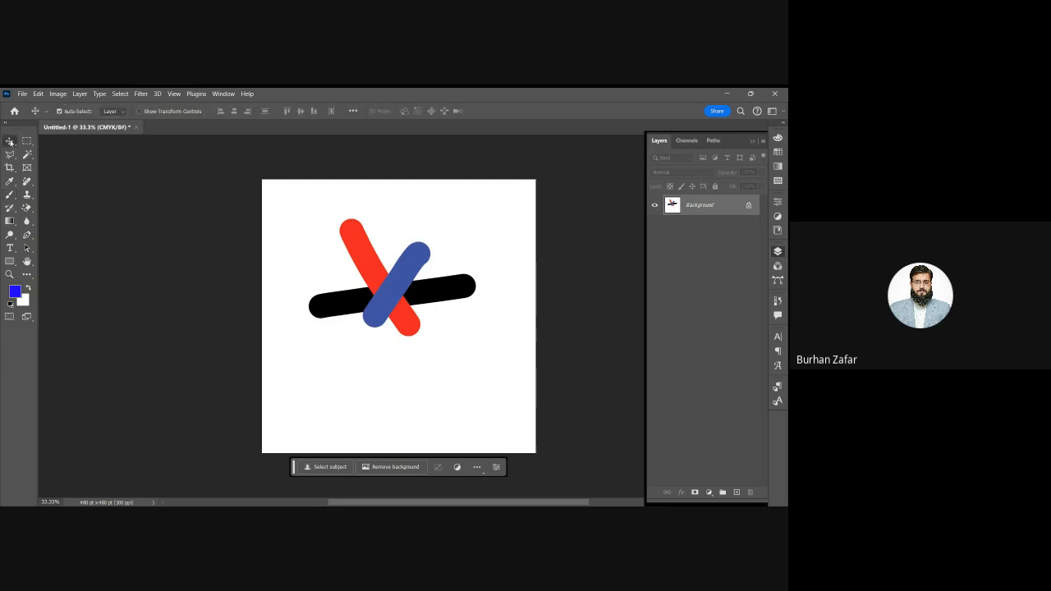
mouse_move(395, 223)
mouse_down()
mouse_move(412, 255)
mouse_move(488, 283)
mouse_up()
key(ctrl+z)
key(ctrl+z)
key(ctrl+z)
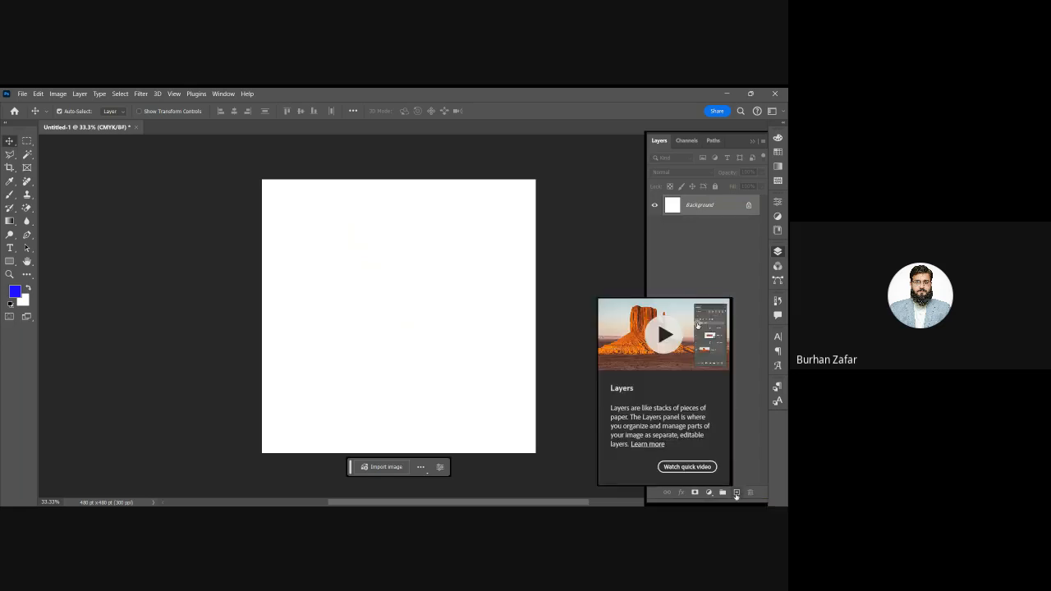
Add six new empty layers above the Background layer
click(736, 492)
click(737, 492)
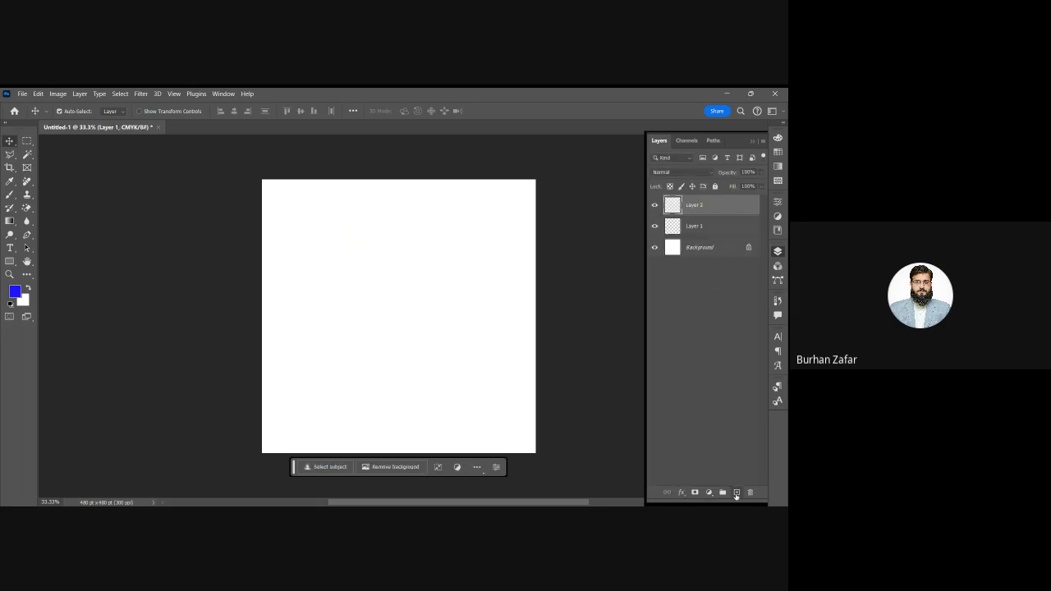
click(736, 492)
click(737, 493)
click(736, 492)
click(736, 493)
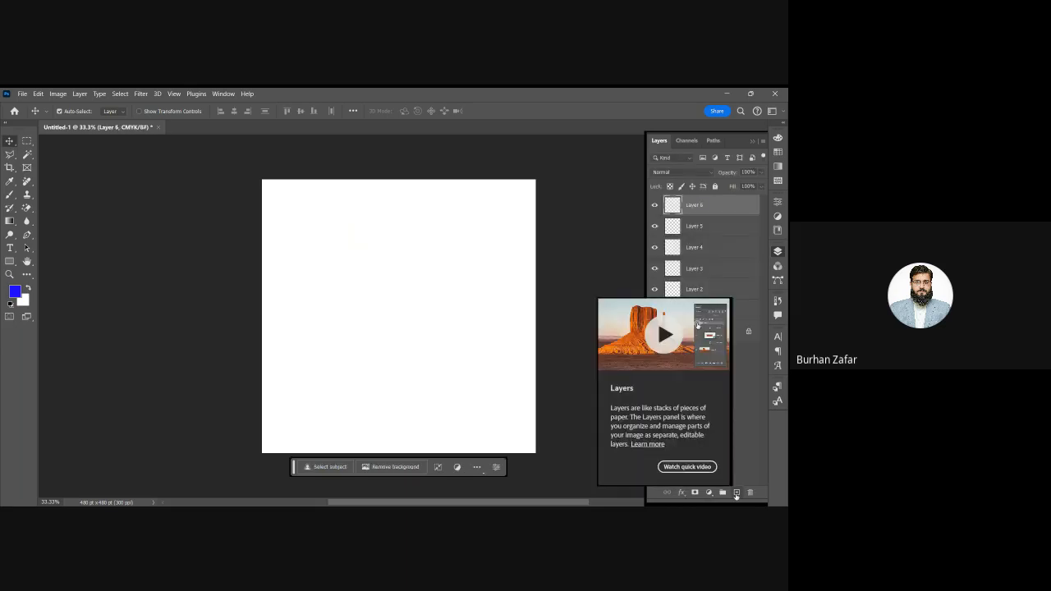
Undo the creation of all six empty layers
key(ctrl+z)
key(ctrl+z)
key(ctrl+z)
key(ctrl+z)
key(ctrl+z)
key(ctrl+z)
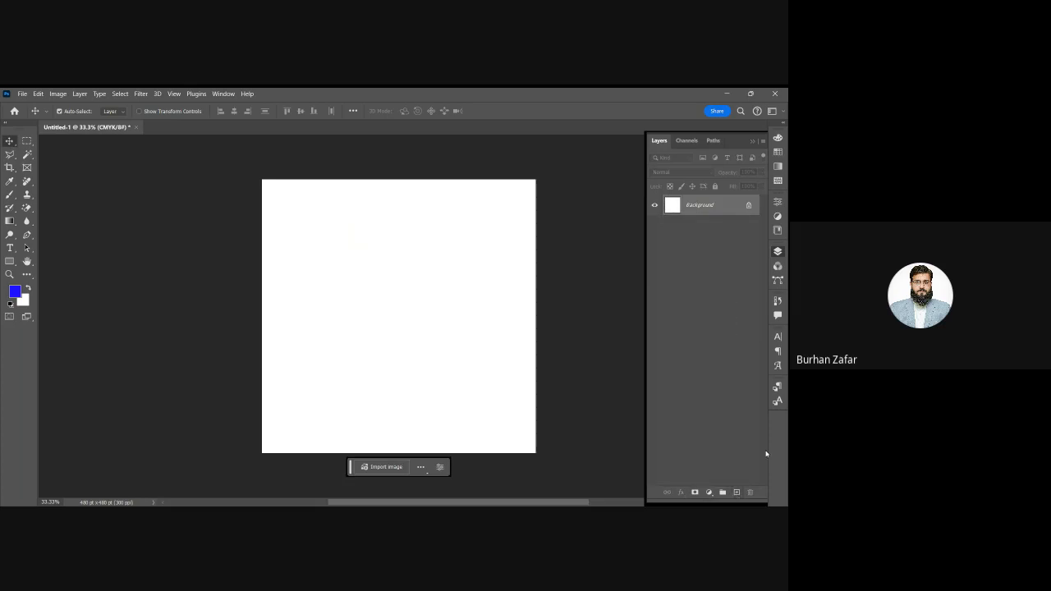
Add one new layer above the Background and paint a blue diagonal brush stroke on it
click(736, 493)
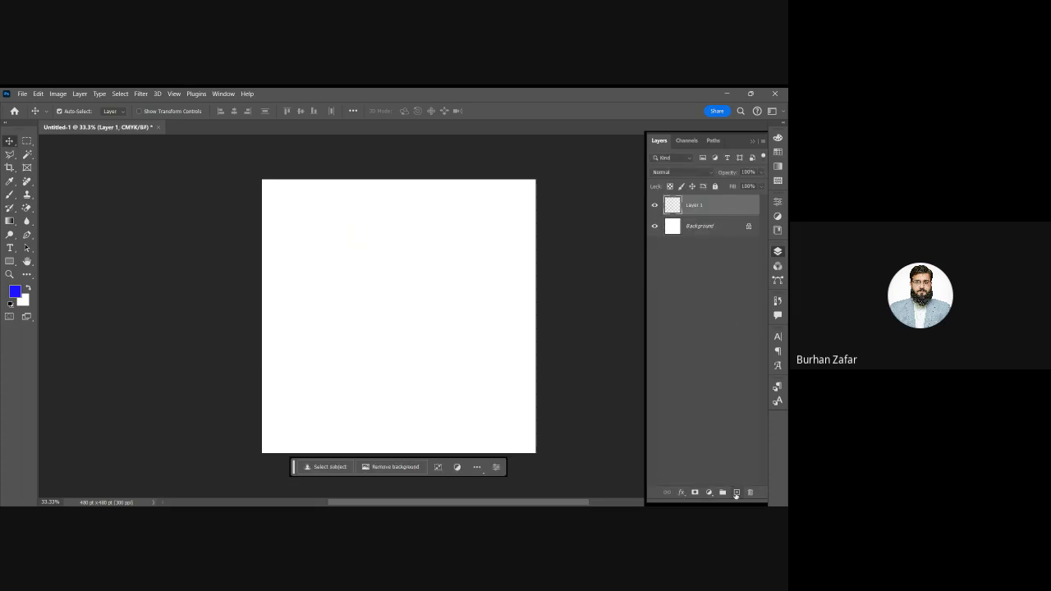
key(b)
drag(326, 352, 410, 279)
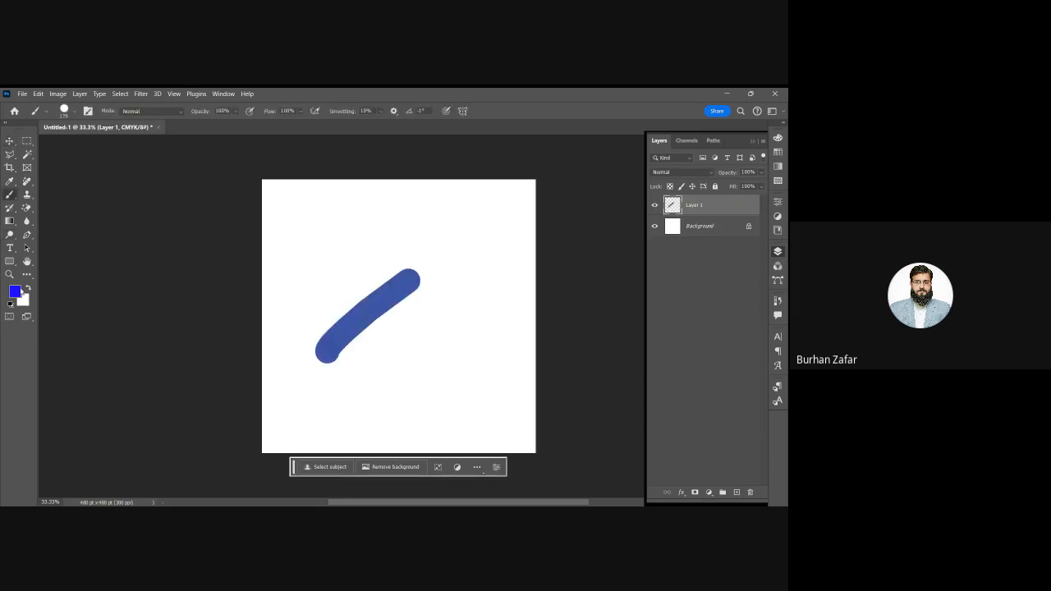
Change the foreground color to red
click(19, 291)
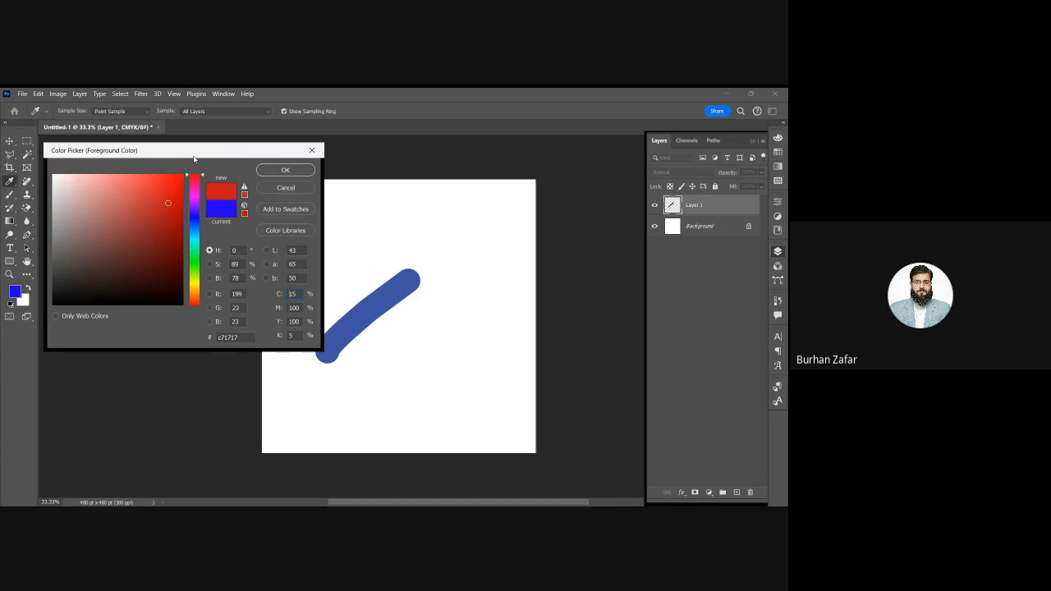
key(Escape)
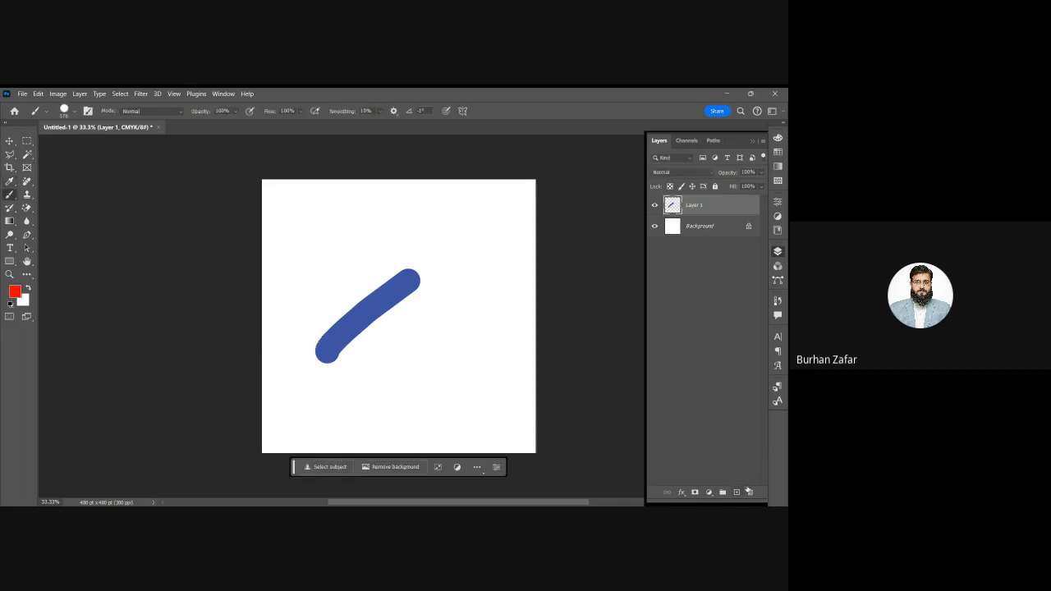
Paint a red diagonal stroke on a new layer and a black horizontal stroke on another, both crossing the blue stroke
click(736, 492)
drag(345, 277, 430, 363)
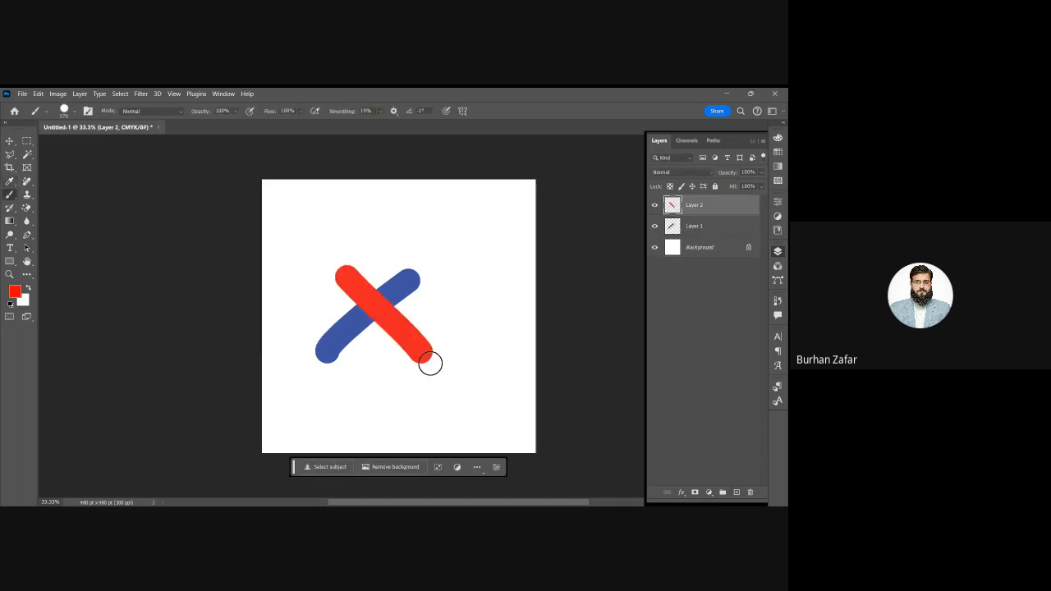
click(15, 290)
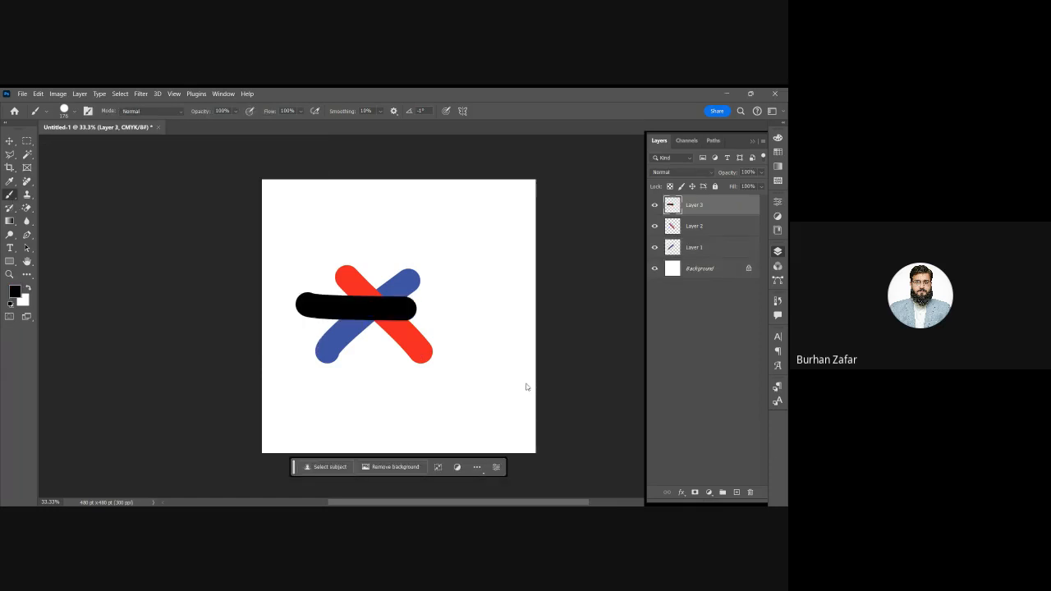
Convert the locked Background into a regular layer, keeping the default name Layer 0
key(v)
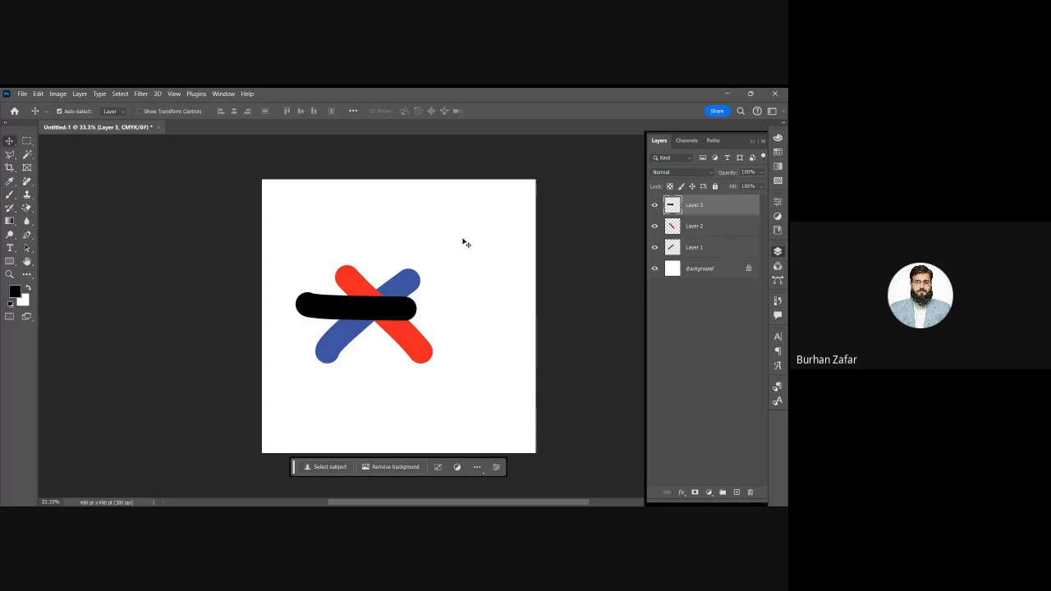
double_click(704, 271)
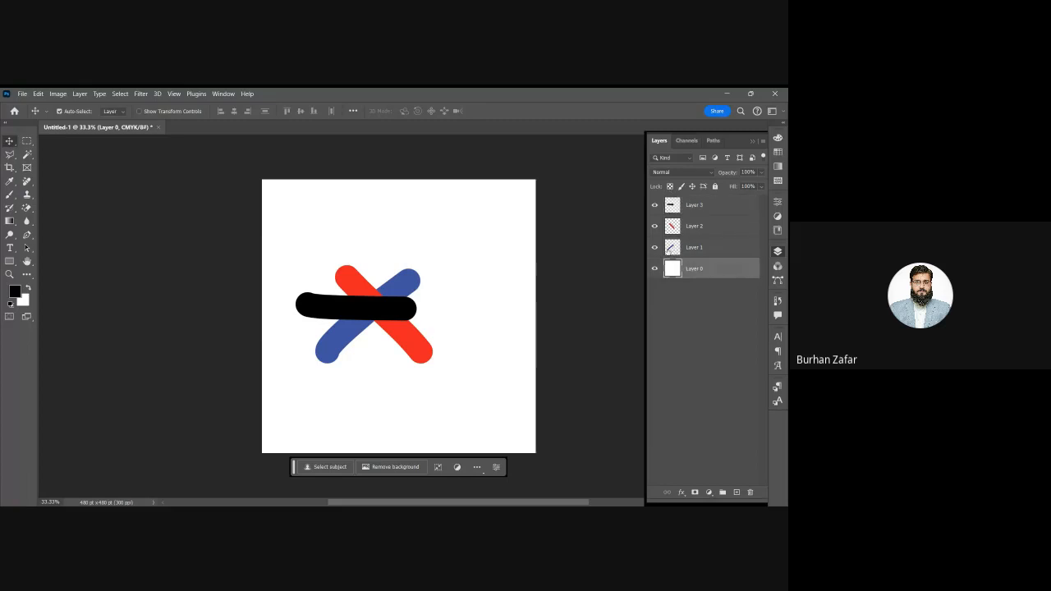
Toggle the visibility of individual layers to isolate single strokes, and show all four layers again
click(655, 205)
click(655, 226)
click(655, 269)
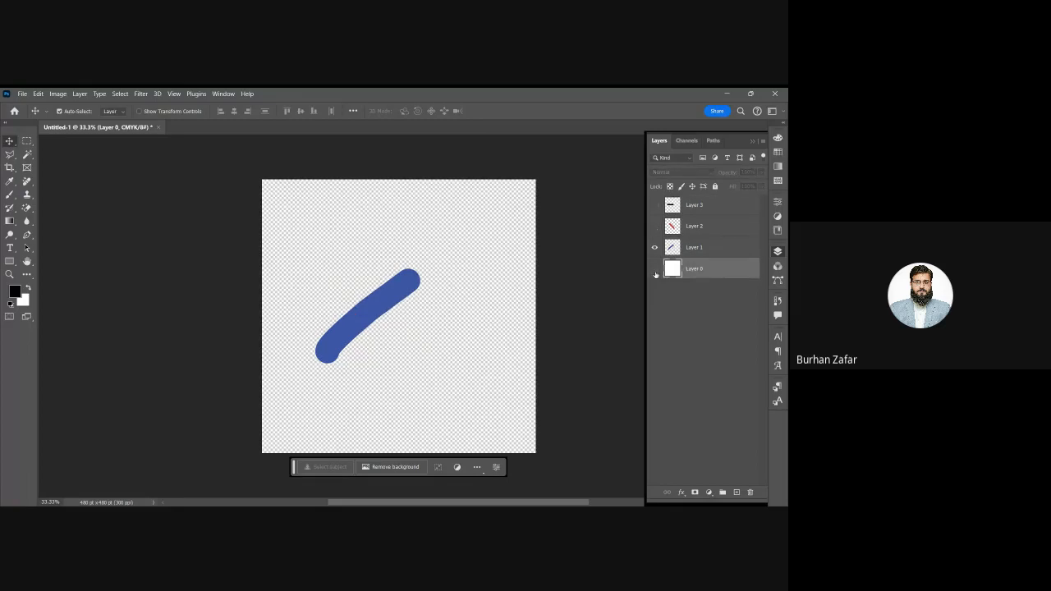
click(655, 247)
click(655, 226)
click(655, 226)
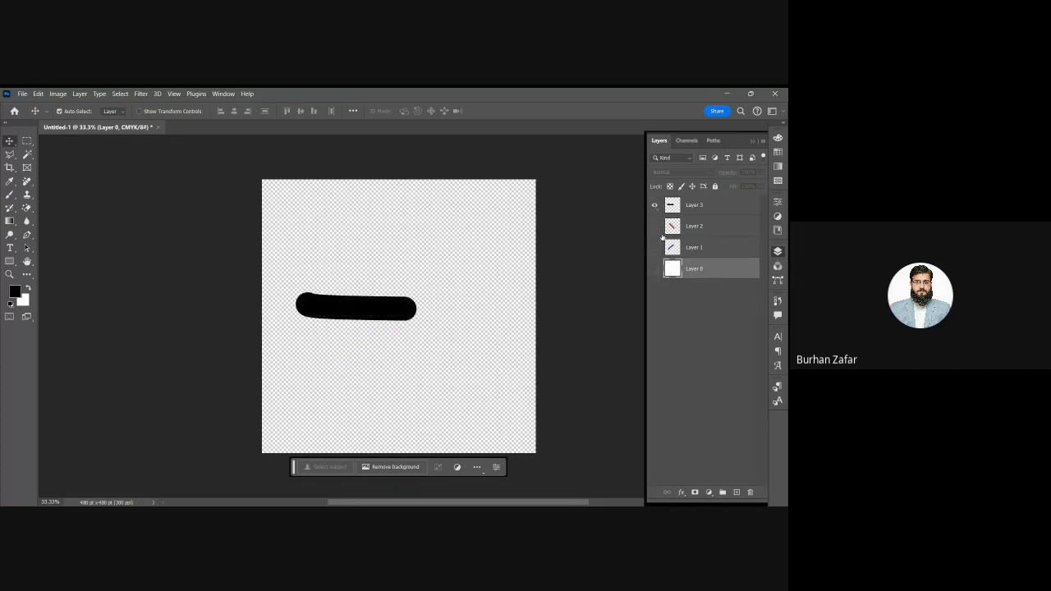
drag(656, 226, 661, 261)
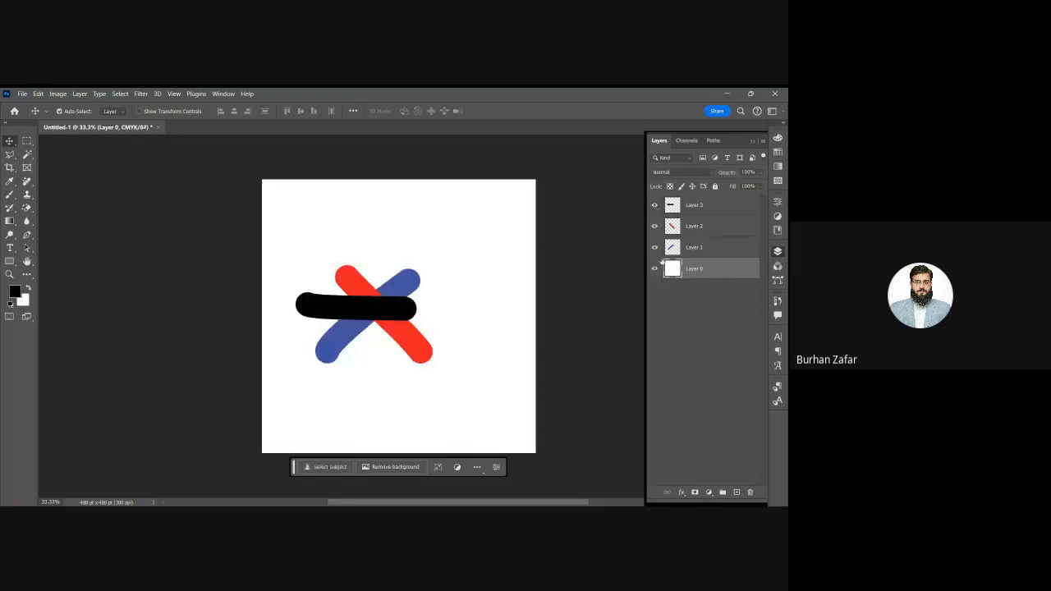
Move the three strokes apart on the canvas and lay the black stroke across the blue and red ones
mouse_move(356, 307)
mouse_down()
mouse_move(420, 243)
mouse_move(327, 316)
mouse_move(318, 336)
mouse_move(337, 330)
mouse_up()
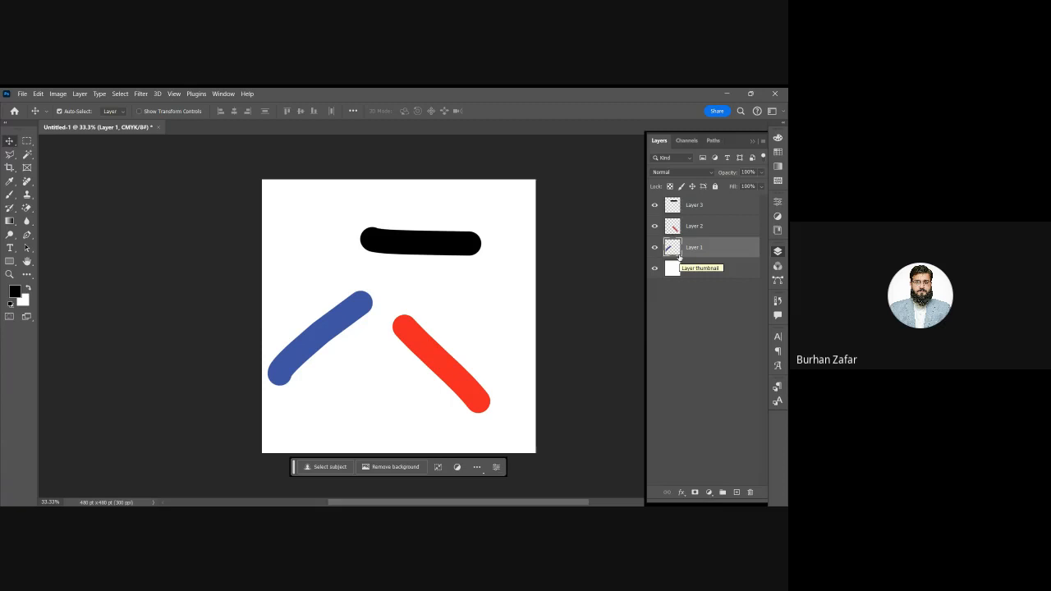
mouse_move(427, 242)
mouse_down()
mouse_move(399, 286)
mouse_move(392, 335)
mouse_up()
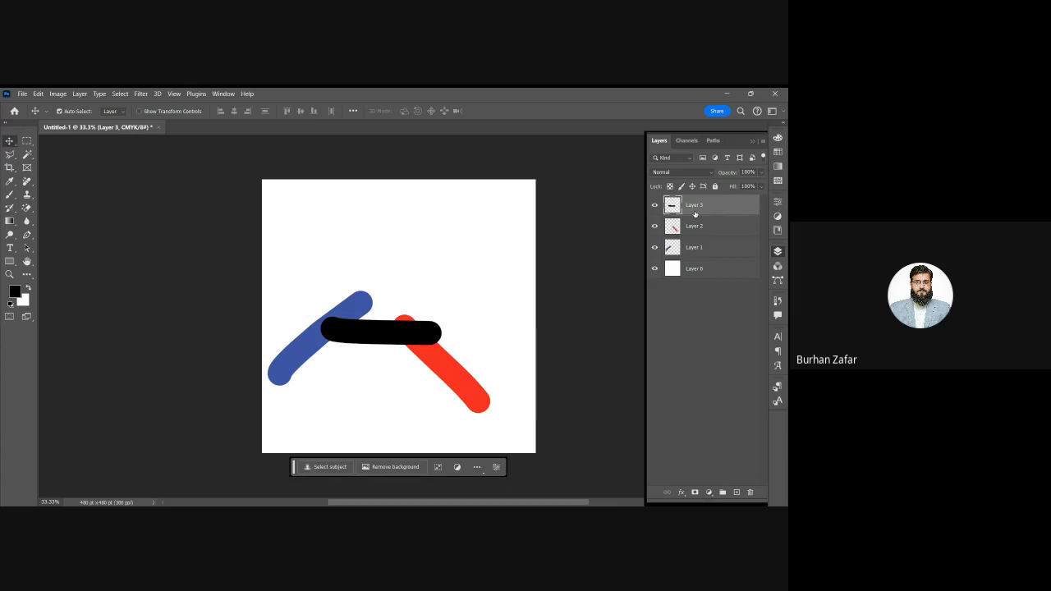
Restack the stroke layers with blue above red and black beneath both, moving the red and blue strokes to overlap
drag(696, 210, 694, 255)
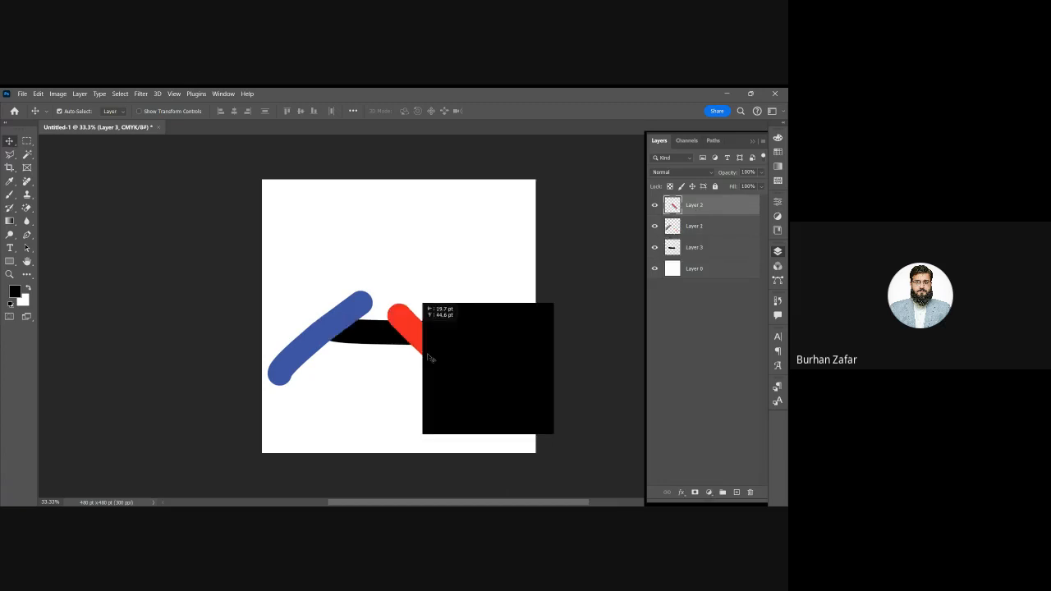
drag(427, 356, 414, 348)
drag(332, 326, 393, 331)
drag(697, 229, 700, 203)
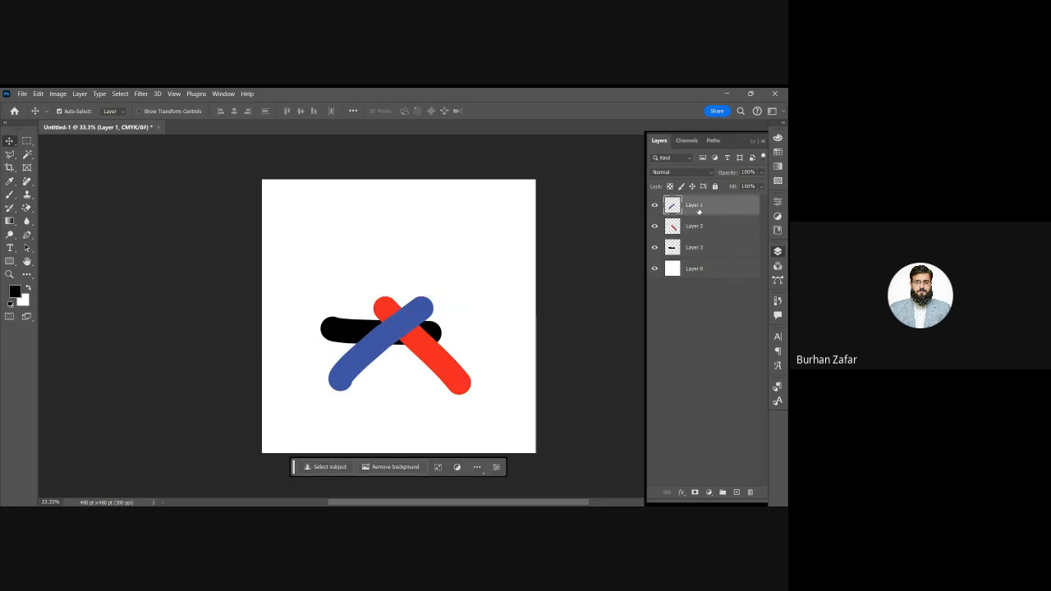
Rename Layer 0 to BACKGROUND and the black stroke's layer to BLACK
double_click(693, 269)
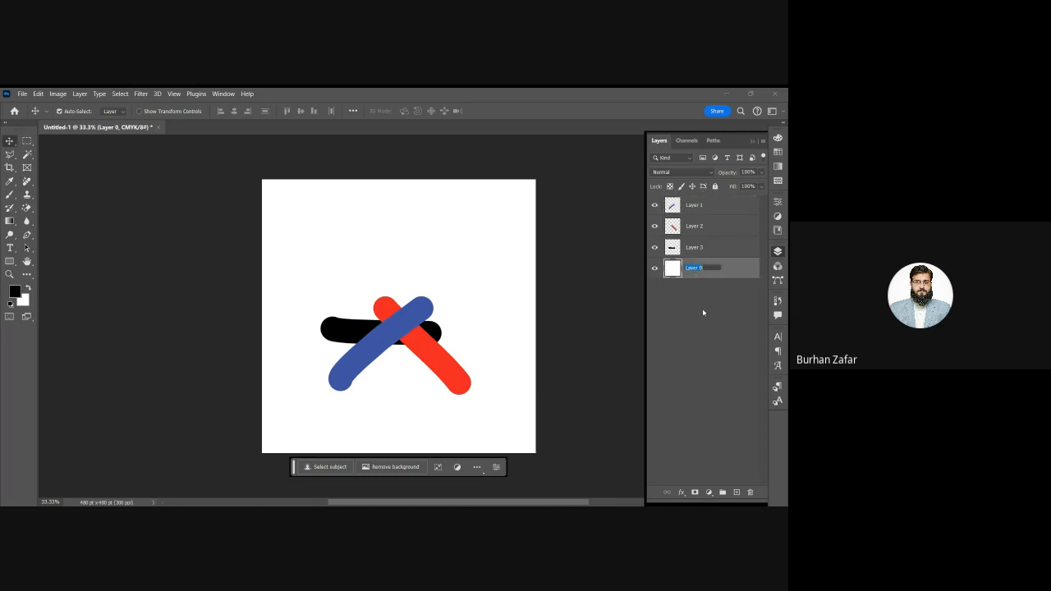
text(BACKGROUND)
key(Return)
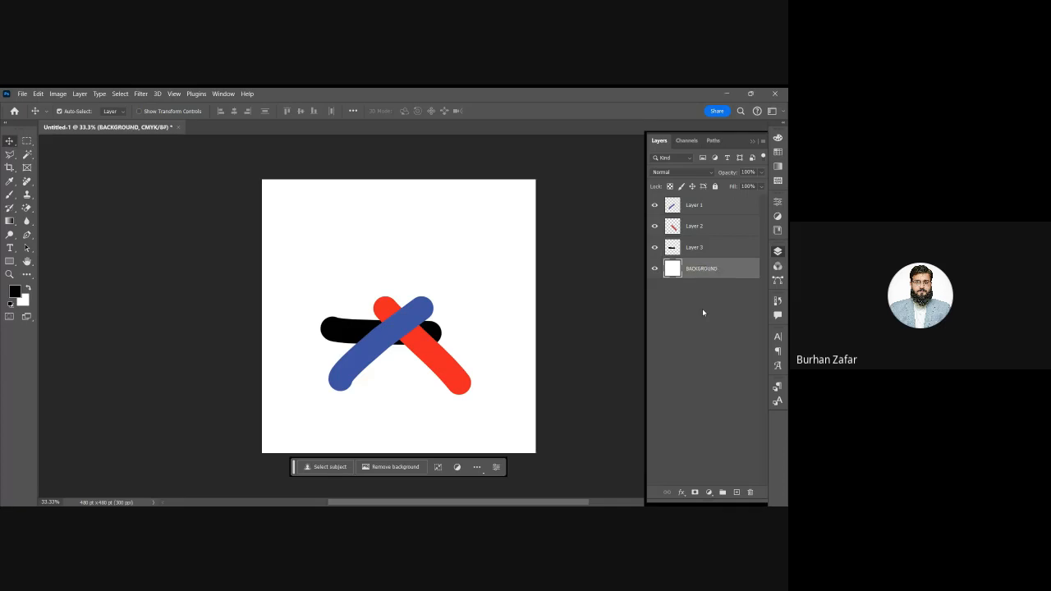
double_click(695, 247)
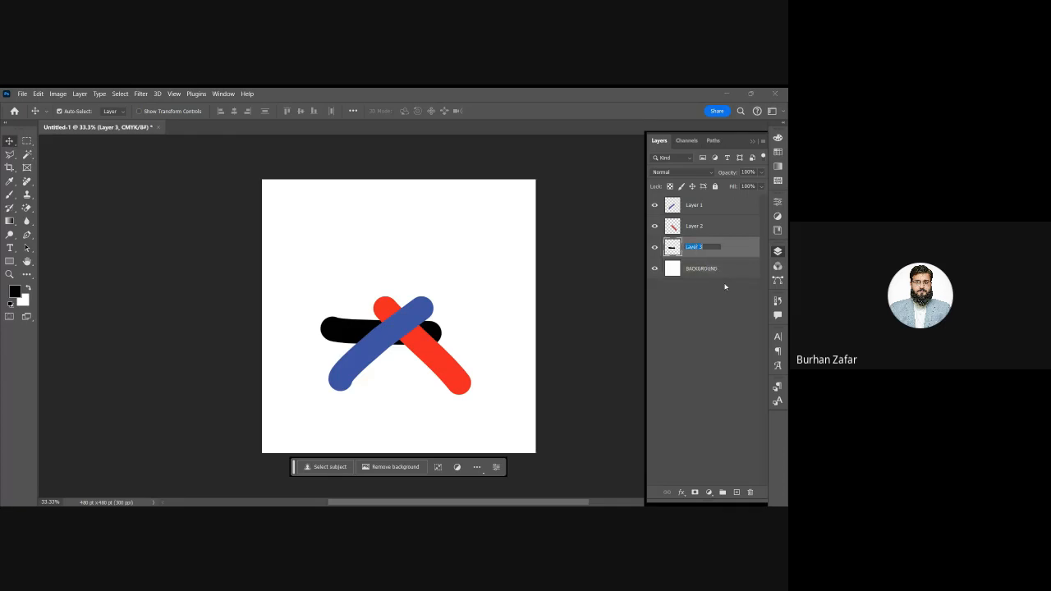
text(BLACK)
Rename the red stroke's layer to RED and the blue stroke's layer to BLUE
click(696, 227)
double_click(696, 226)
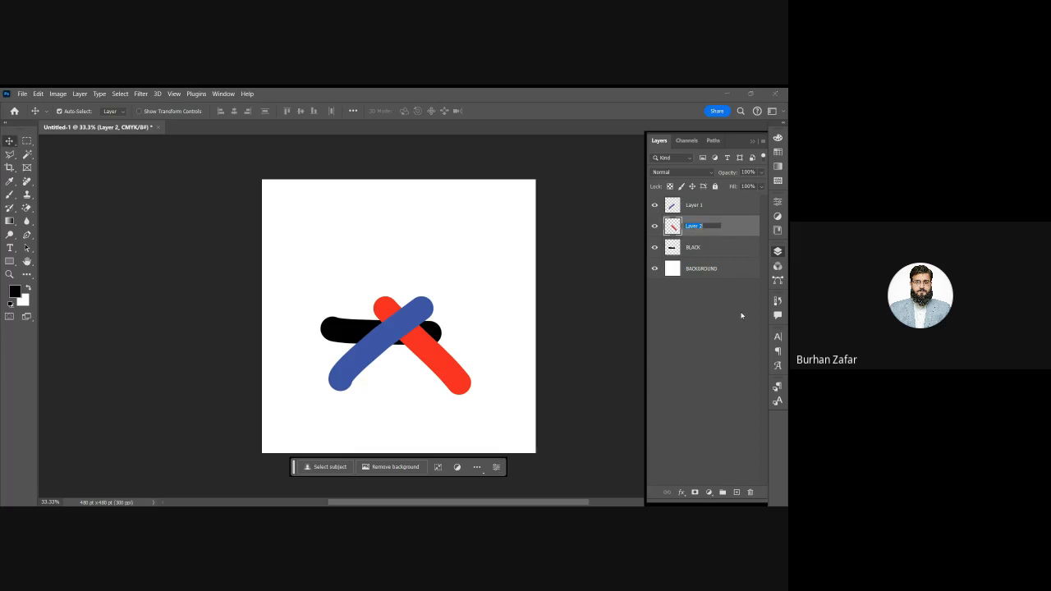
text(RED)
key(Return)
double_click(694, 205)
text(B)
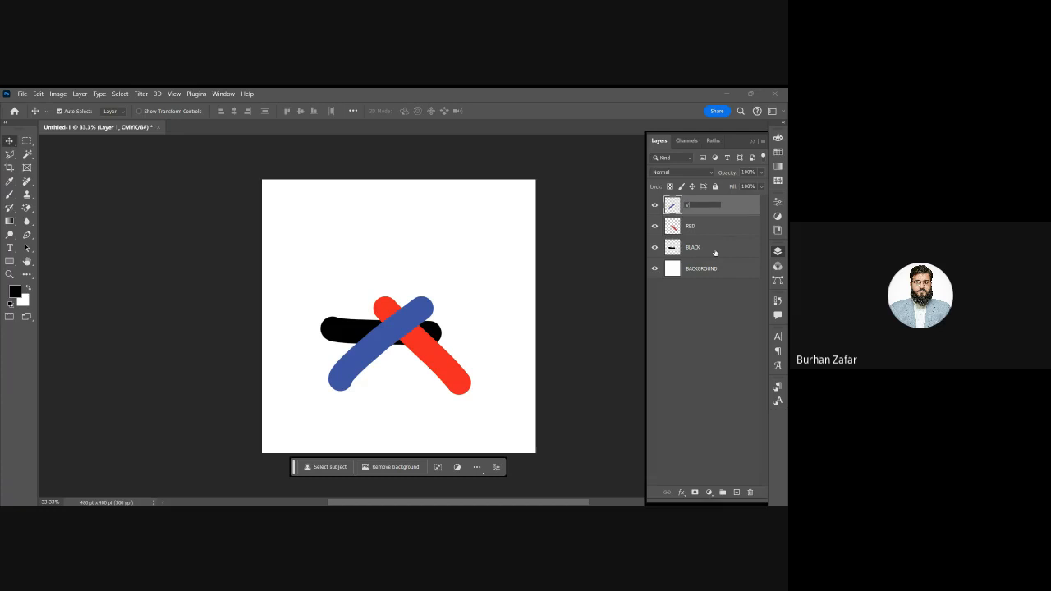
text(LUE)
key(Return)
Hide the BACKGROUND layer, regroup the crossing strokes in the canvas's upper half, and bring the BLACK layer to the front
click(654, 269)
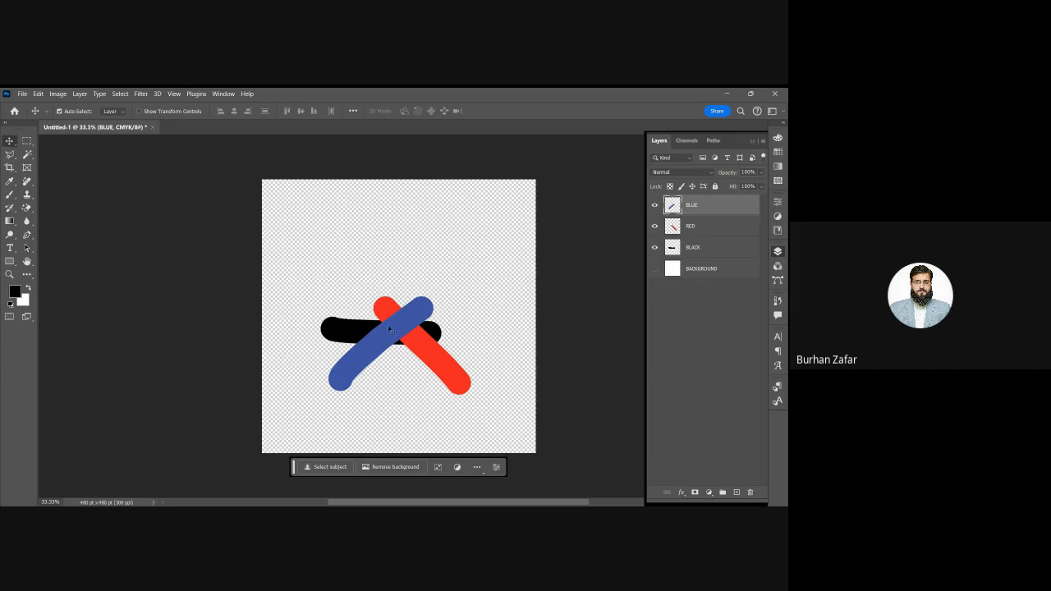
drag(389, 328, 407, 242)
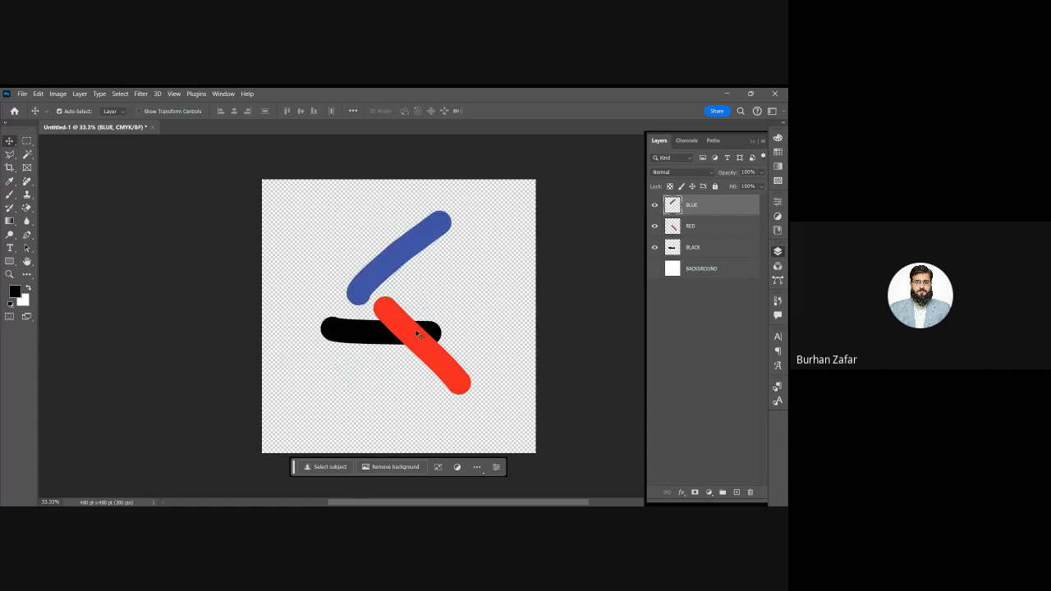
drag(418, 335, 395, 250)
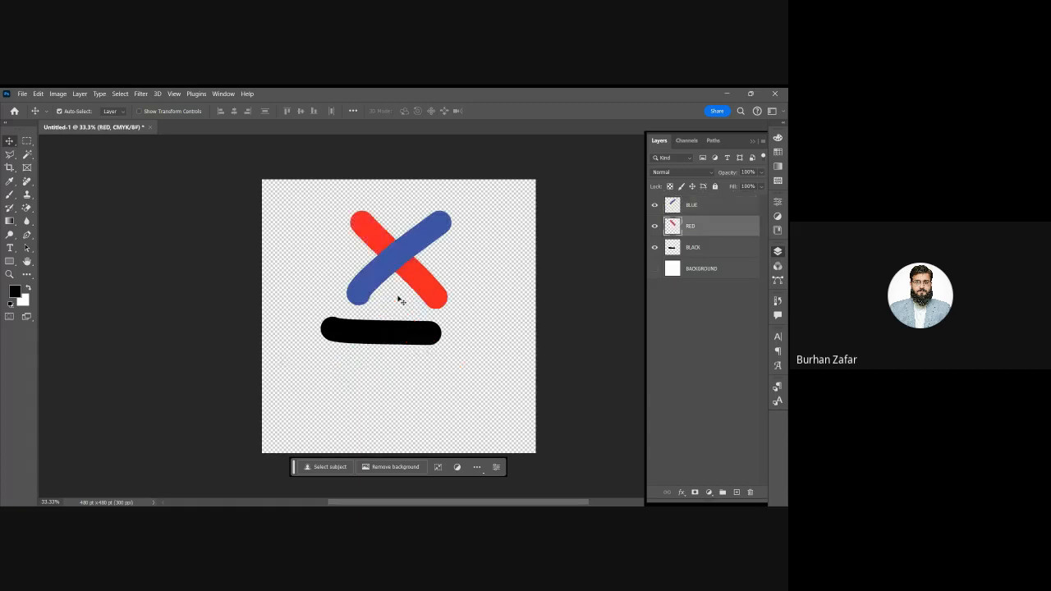
drag(394, 334, 412, 262)
key(ctrl+shift+bracketright)
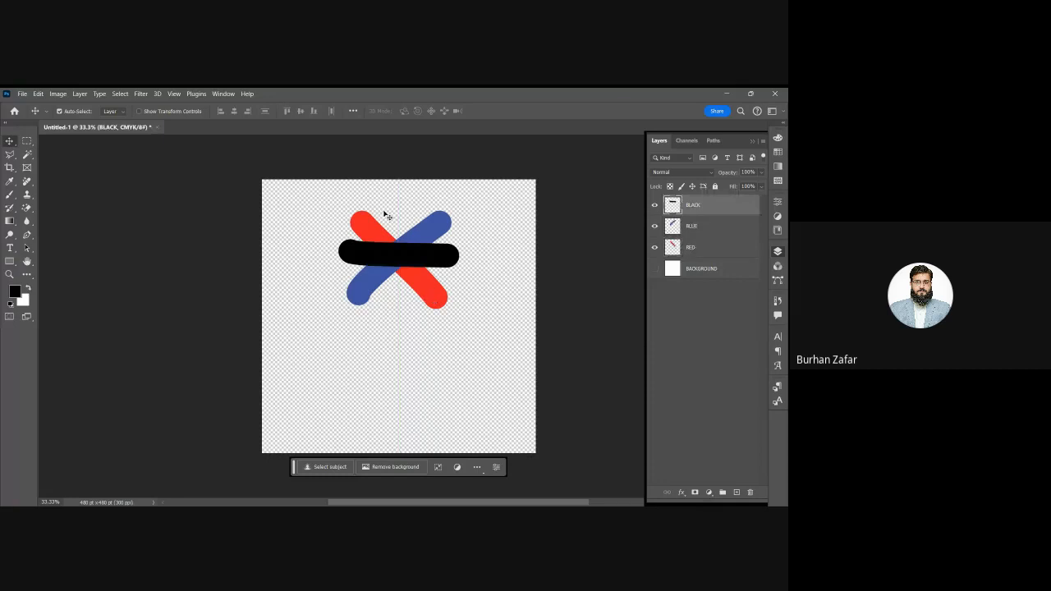
Toggle the BACKGROUND layer's visibility to compare the white and transparent canvas, leaving the layer shown
click(655, 268)
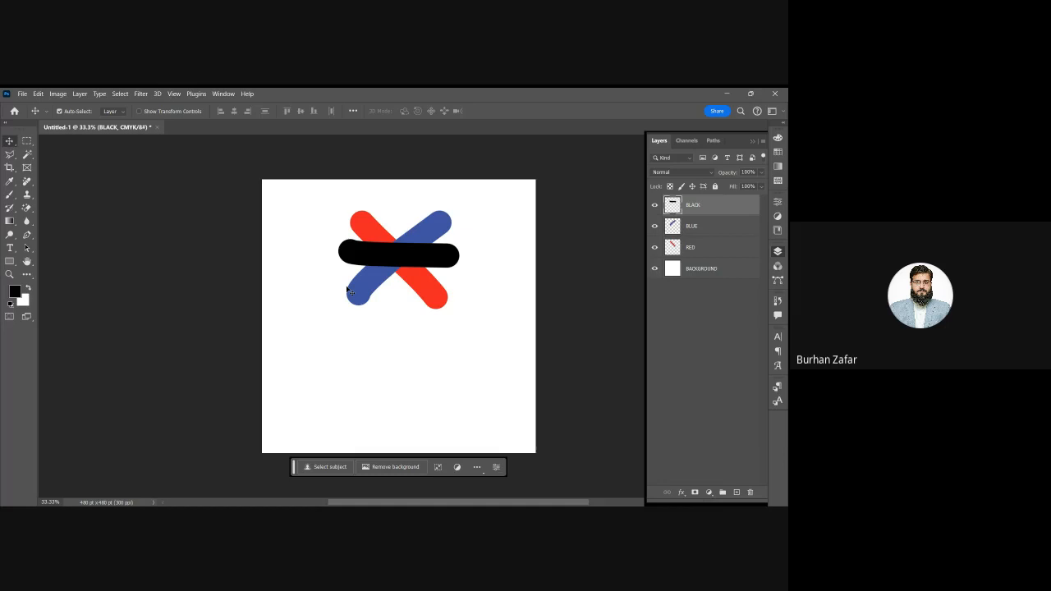
click(654, 269)
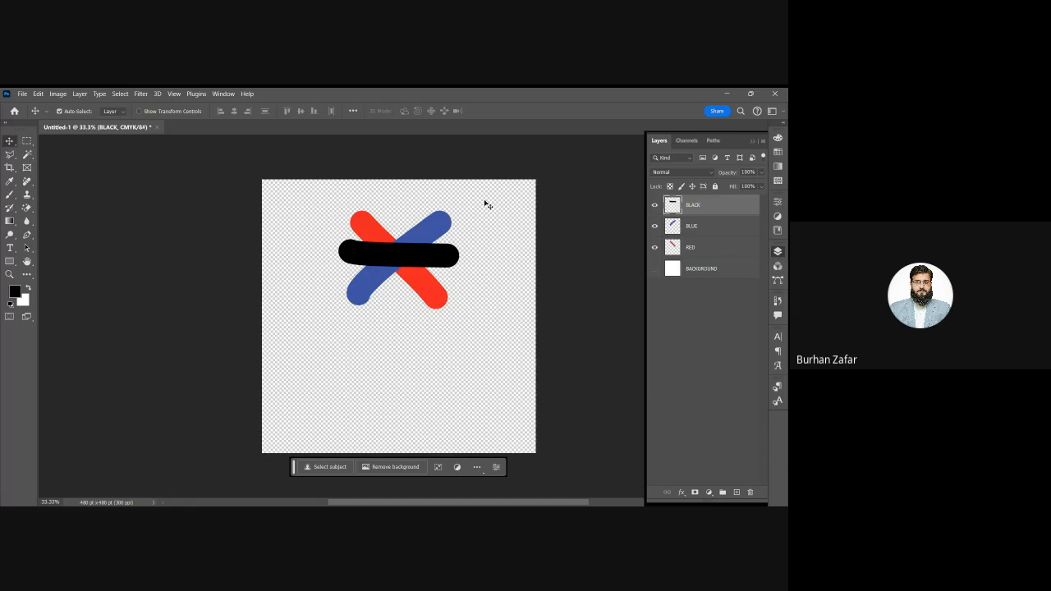
click(655, 269)
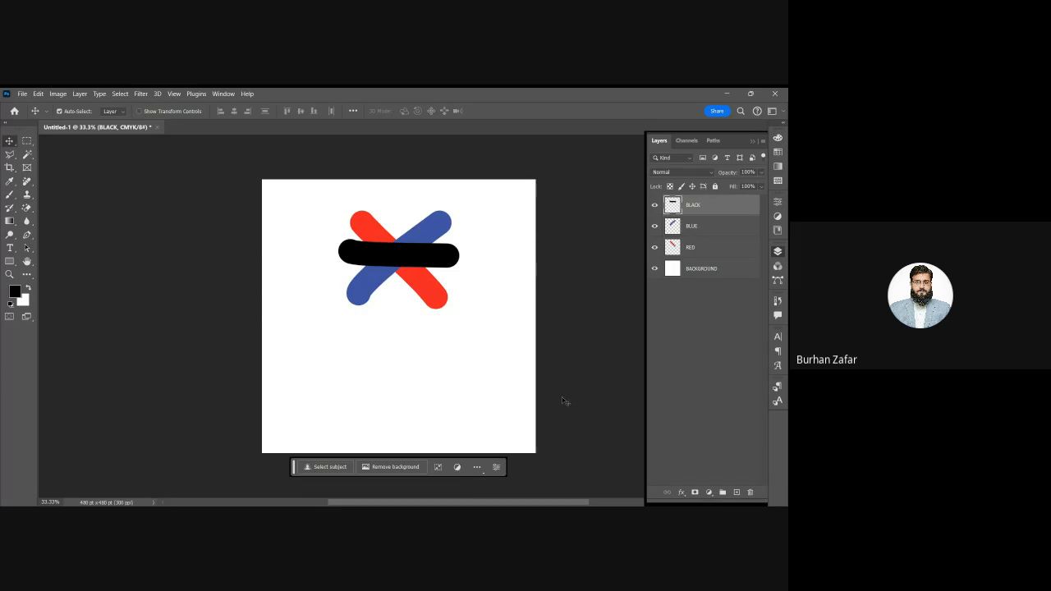
Use the Move tool to spread the black, blue and red strokes apart and shift the white BACKGROUND layer slightly right
click(26, 142)
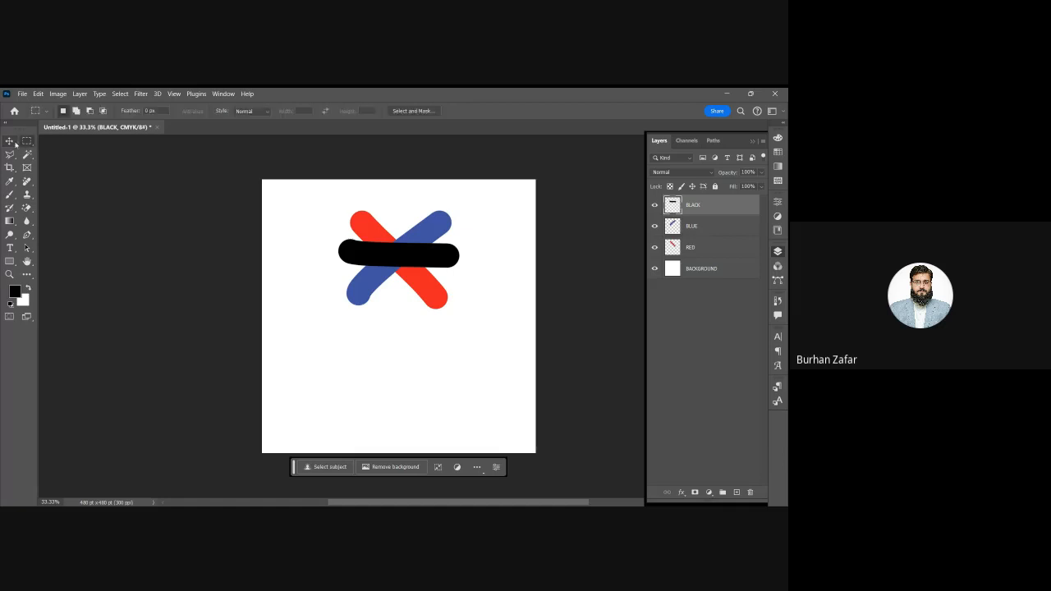
click(13, 142)
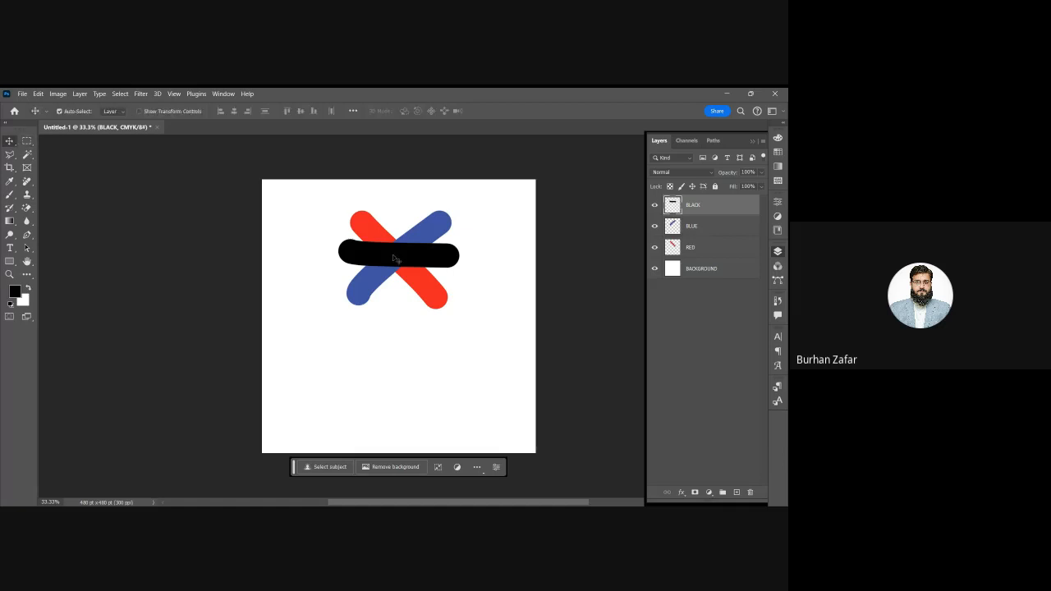
click(405, 276)
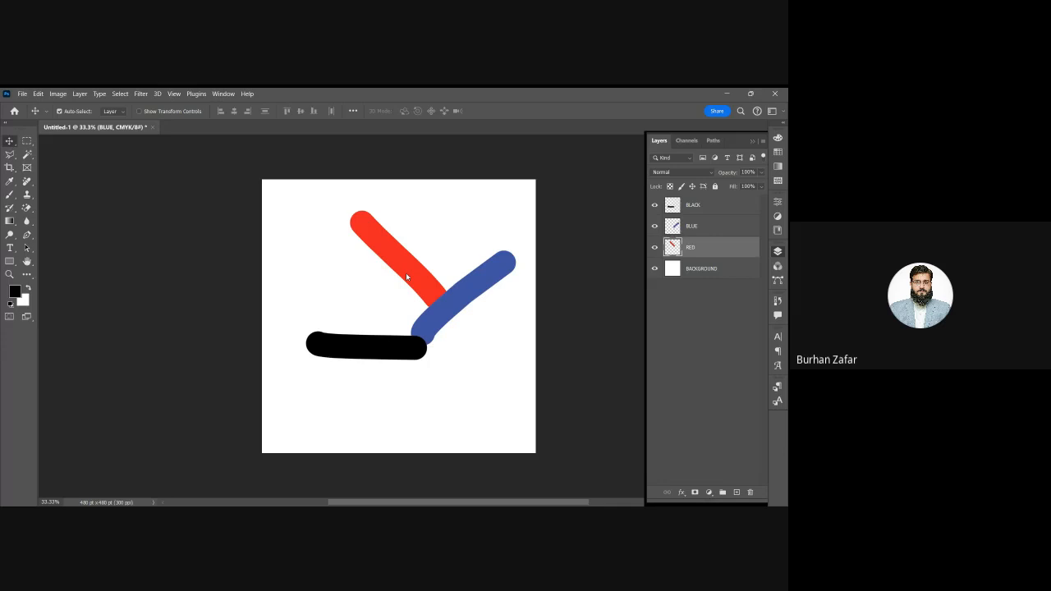
drag(406, 274, 313, 289)
drag(295, 284, 307, 283)
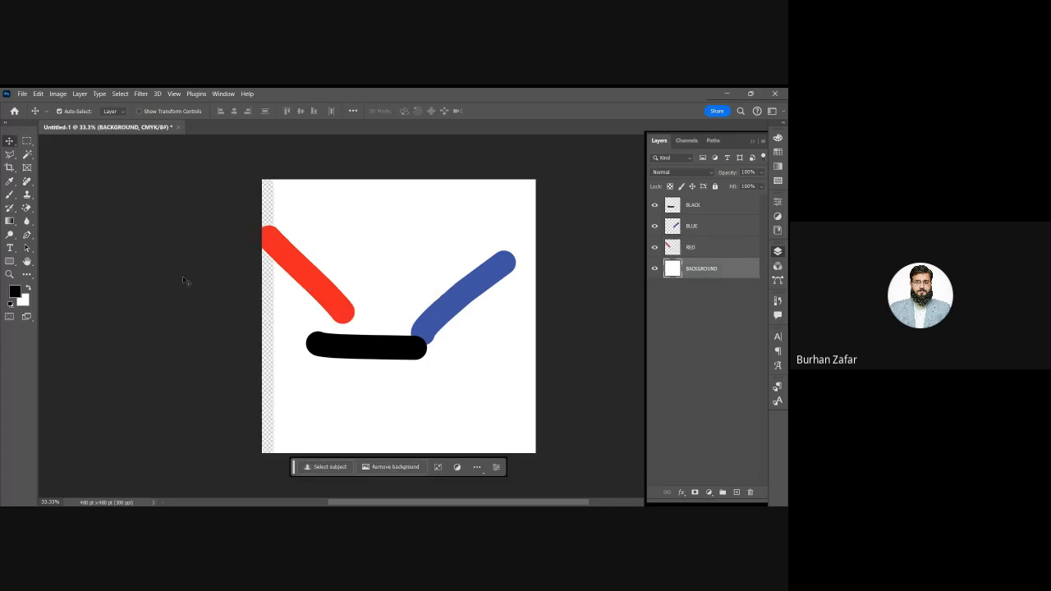
Examine the marquee, lasso, wand selection, crop and frame tools and the variants grouped with them
click(32, 144)
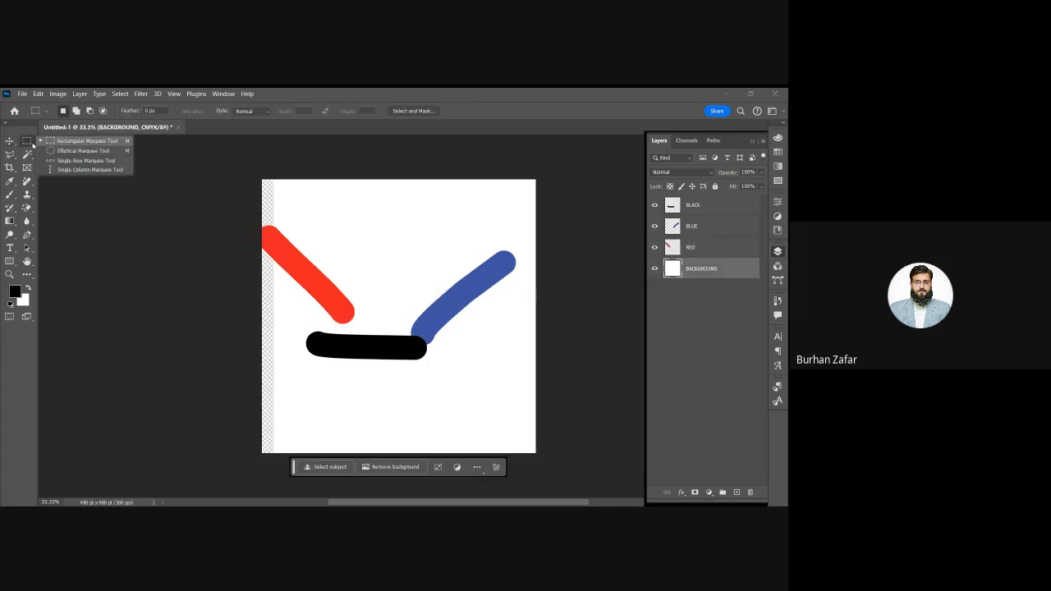
click(33, 146)
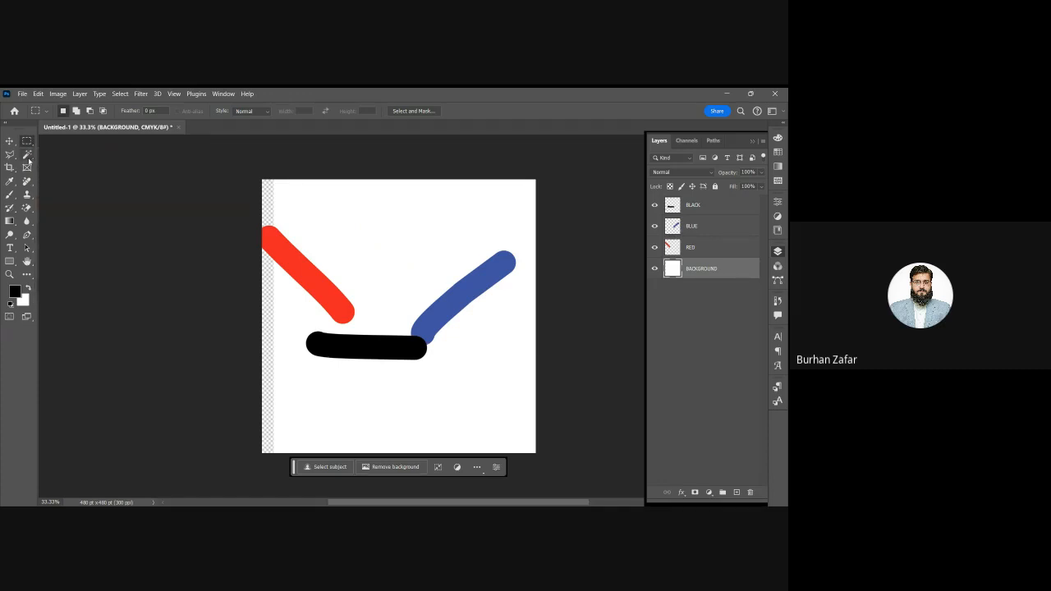
right_click(28, 142)
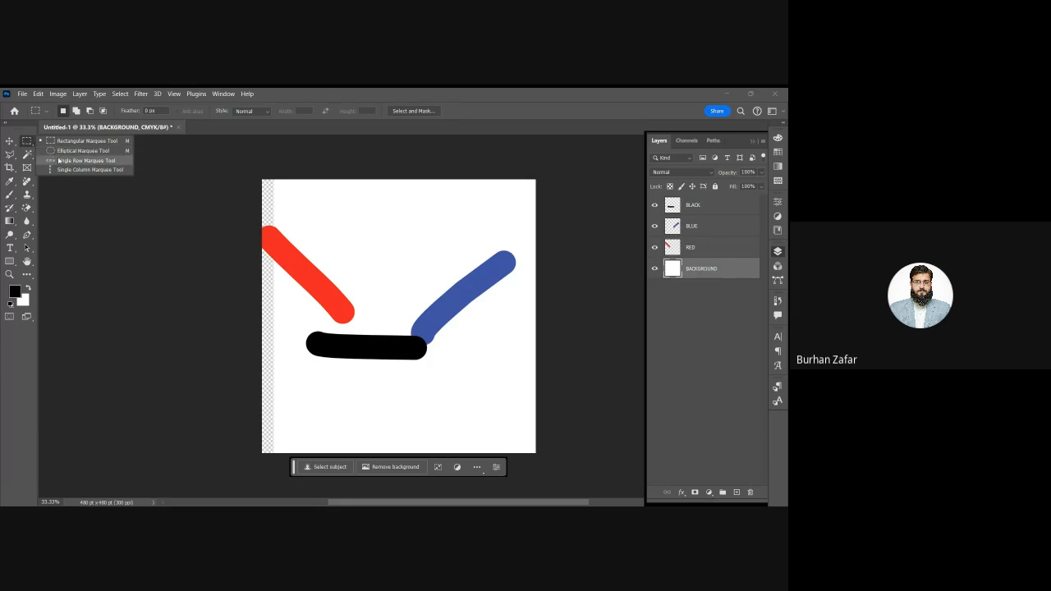
click(13, 155)
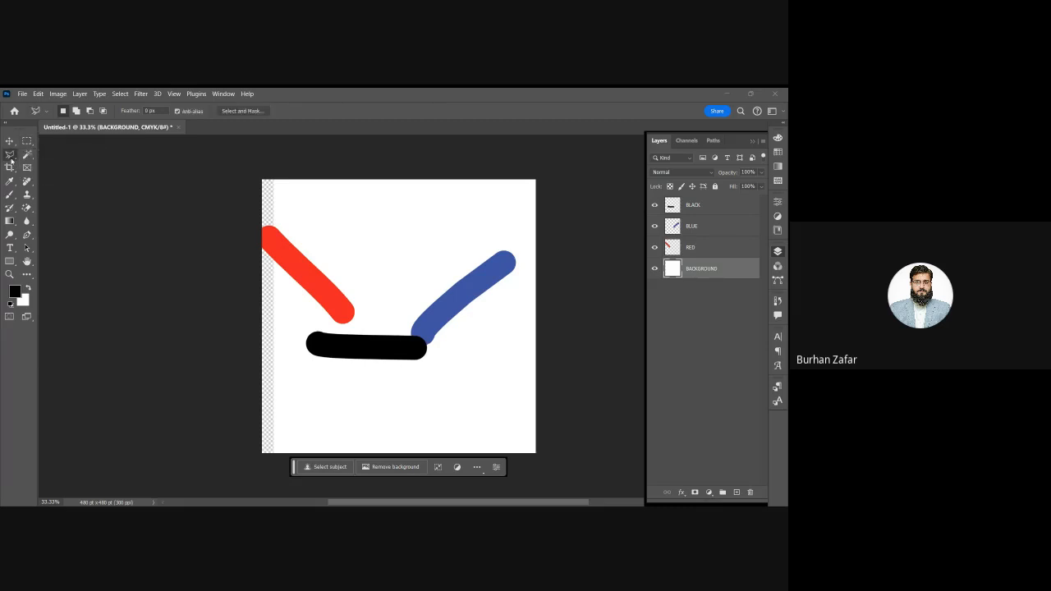
click(27, 155)
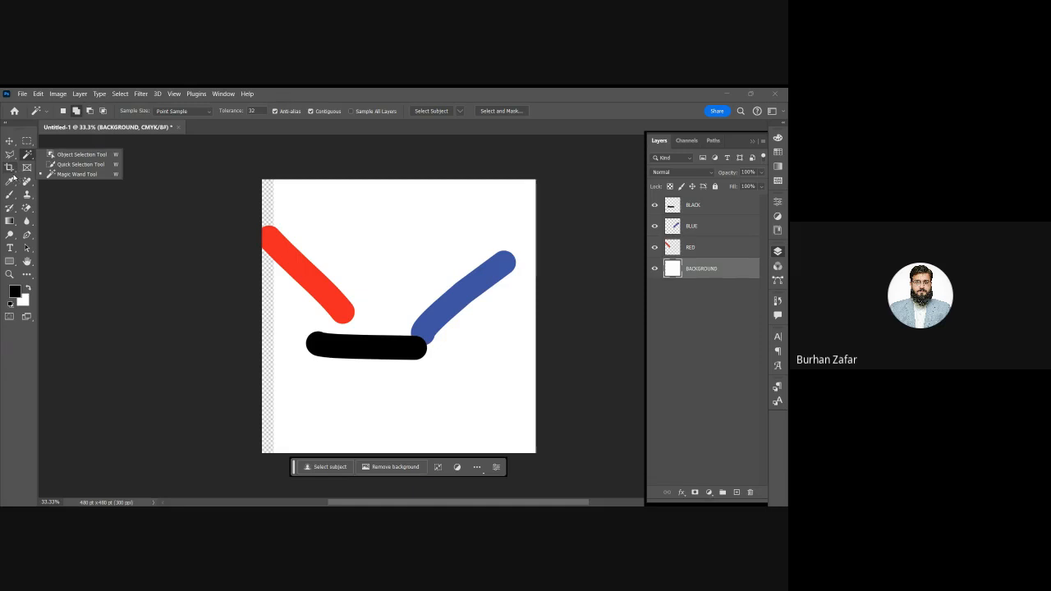
click(12, 173)
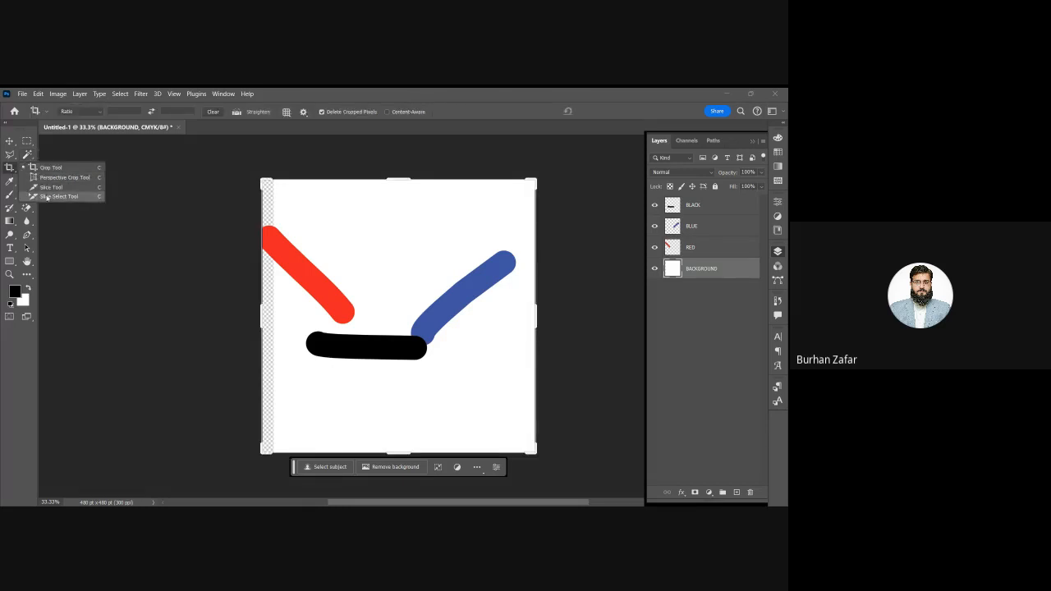
click(9, 173)
click(26, 169)
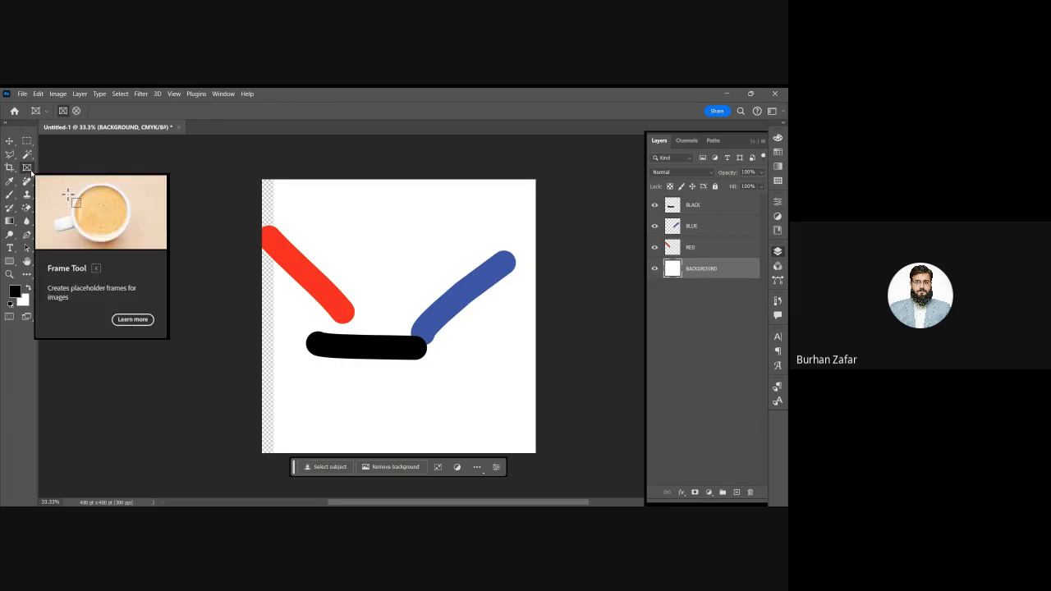
Examine the Eyedropper, the healing and Remove tool variants, and the Brush tool
click(11, 182)
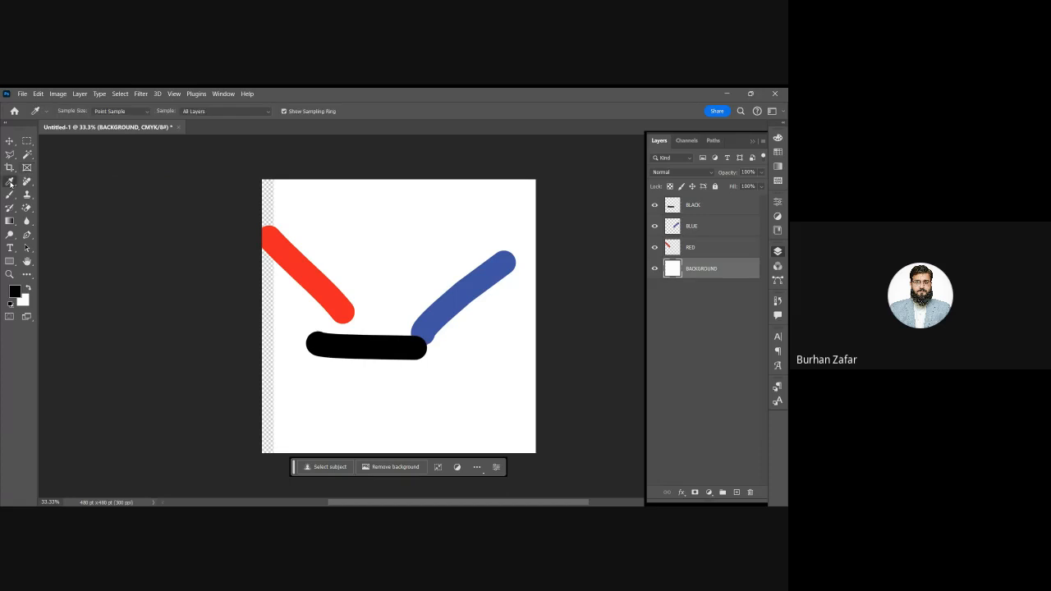
click(26, 182)
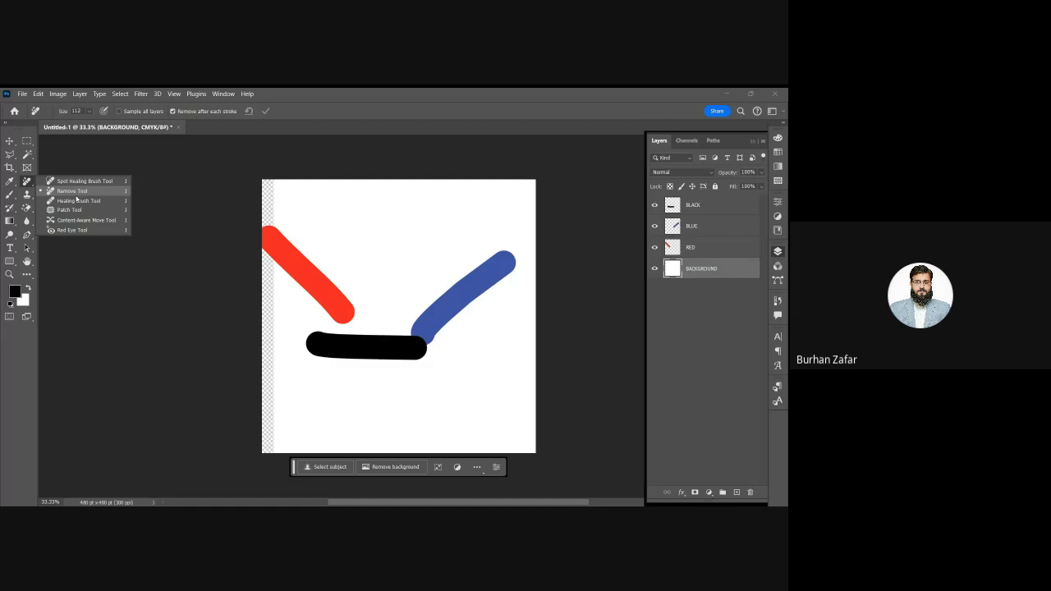
key(b)
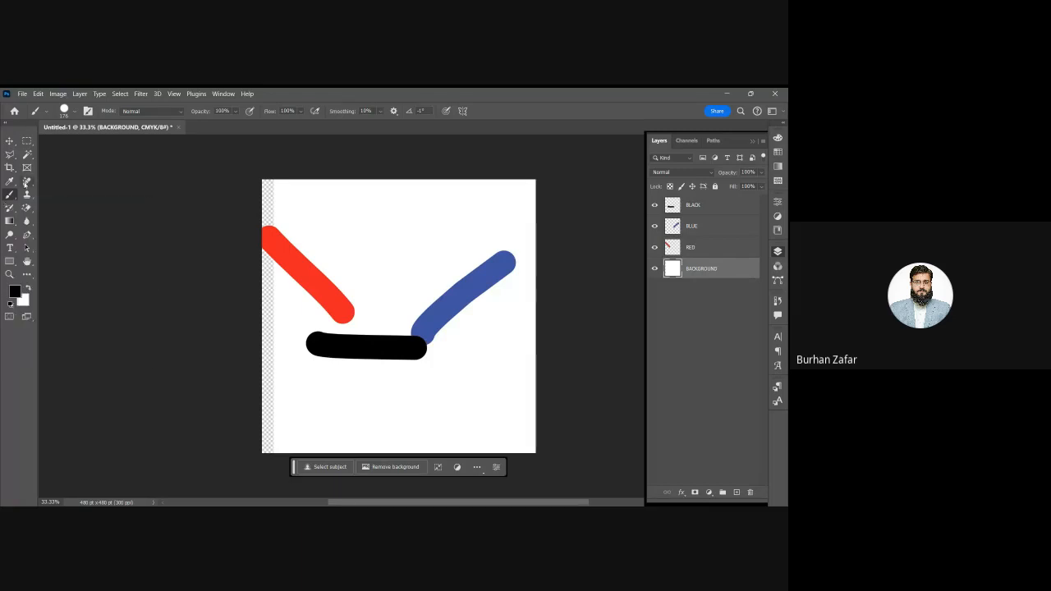
click(26, 183)
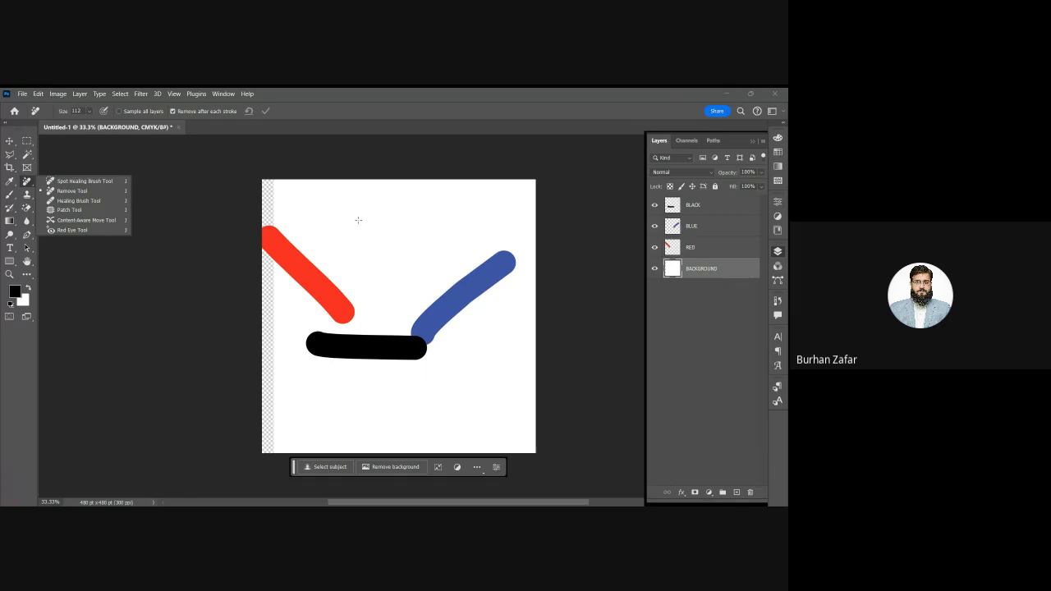
click(189, 228)
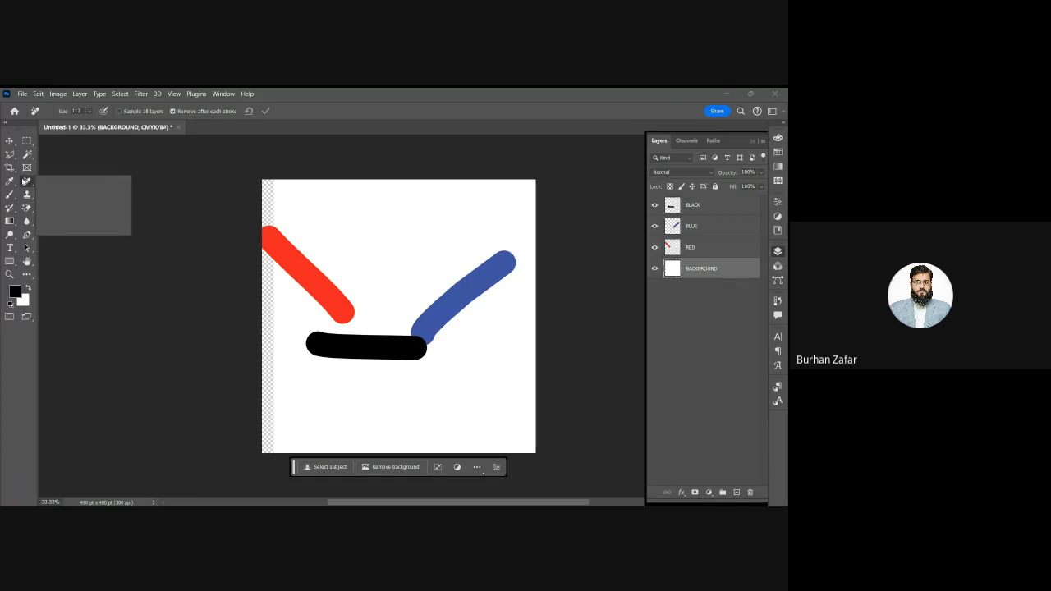
click(9, 196)
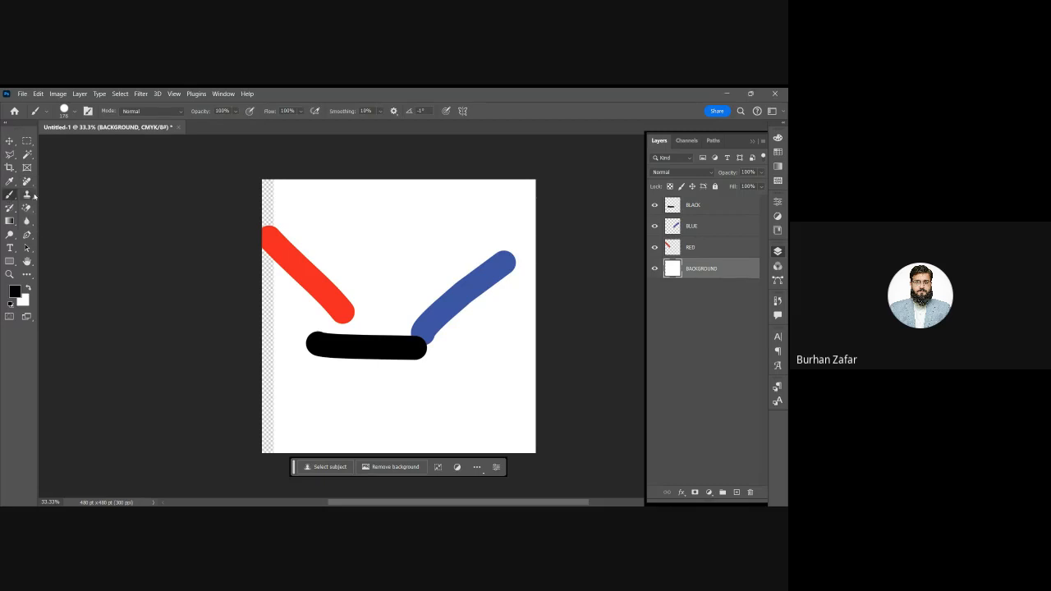
Examine the History Brush, eraser, blur, dodge and pen tools along with their grouped variants
click(10, 208)
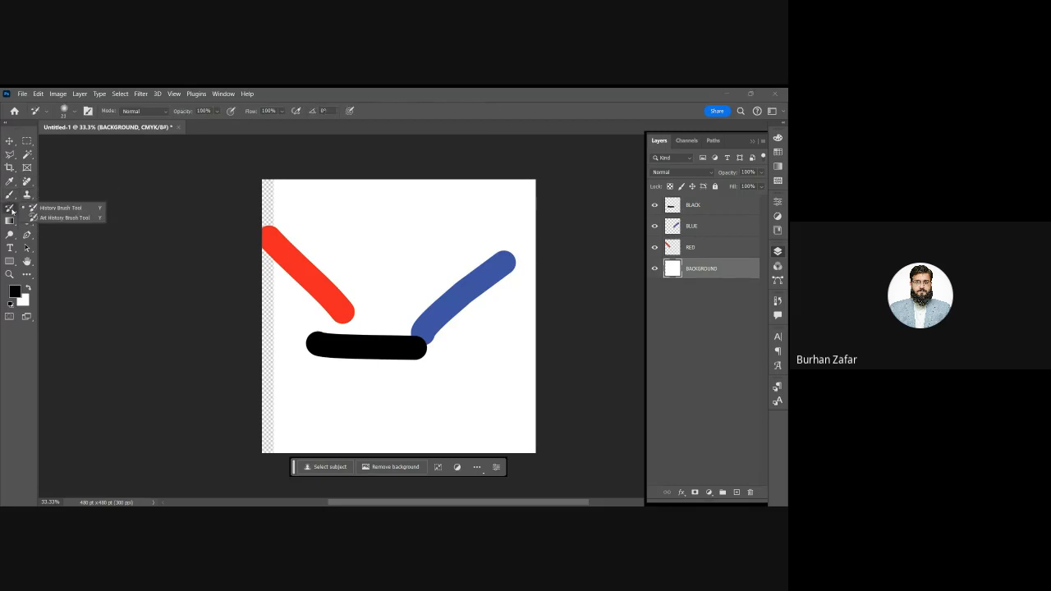
click(27, 208)
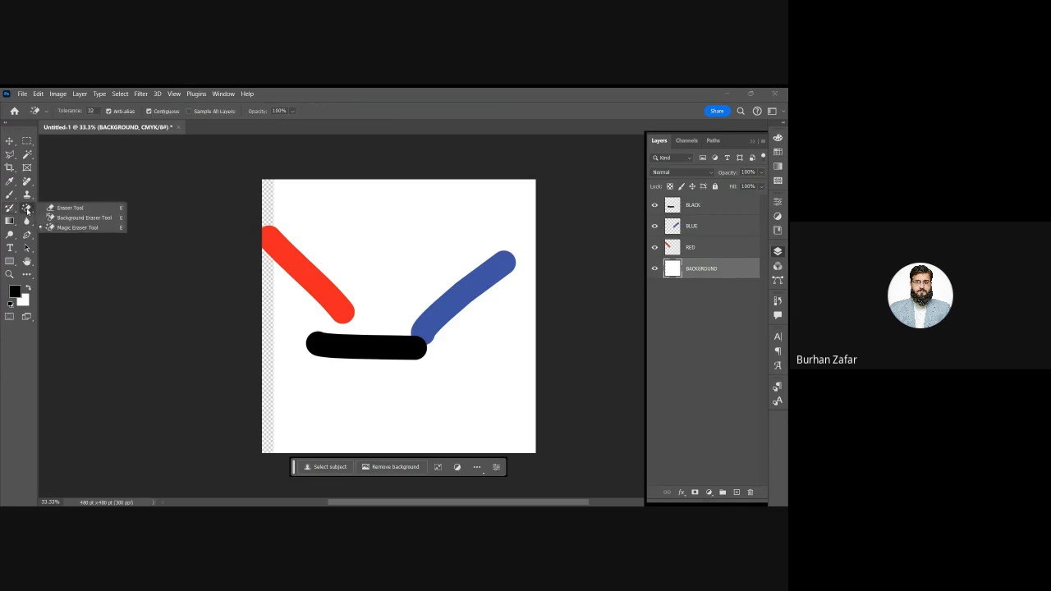
click(27, 209)
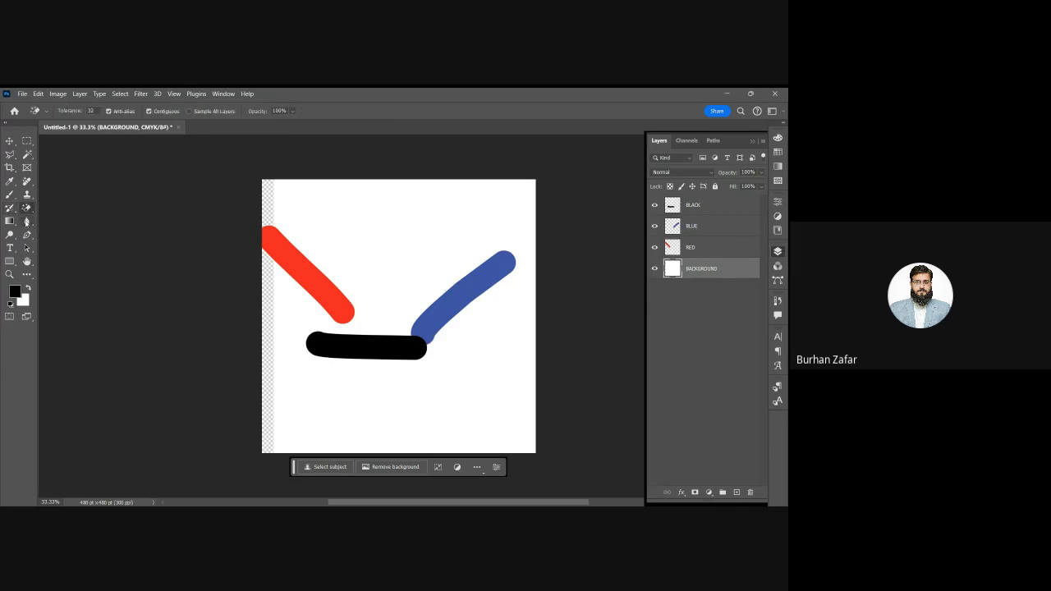
click(27, 222)
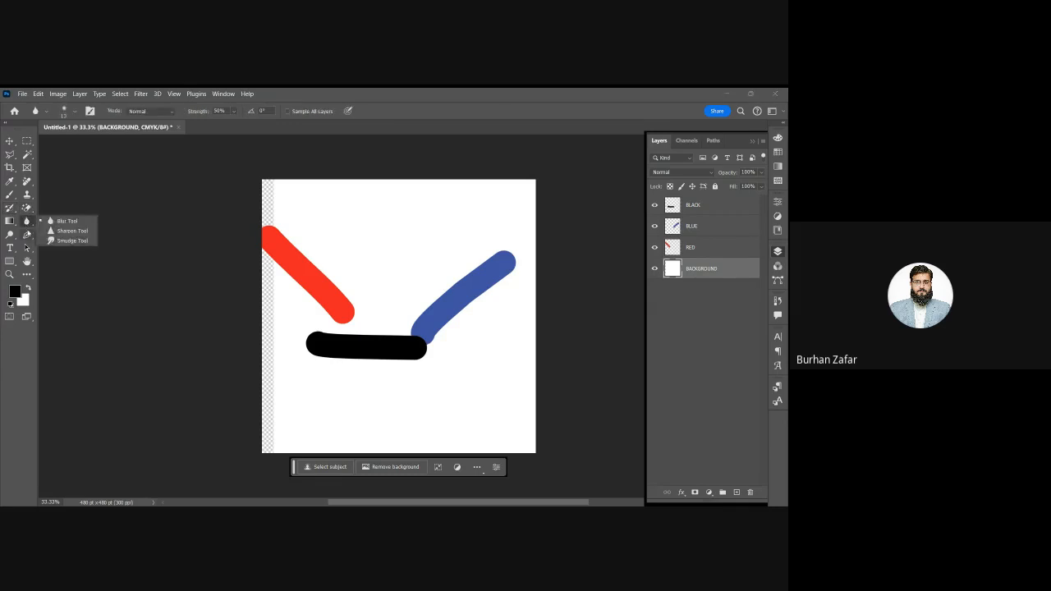
click(13, 237)
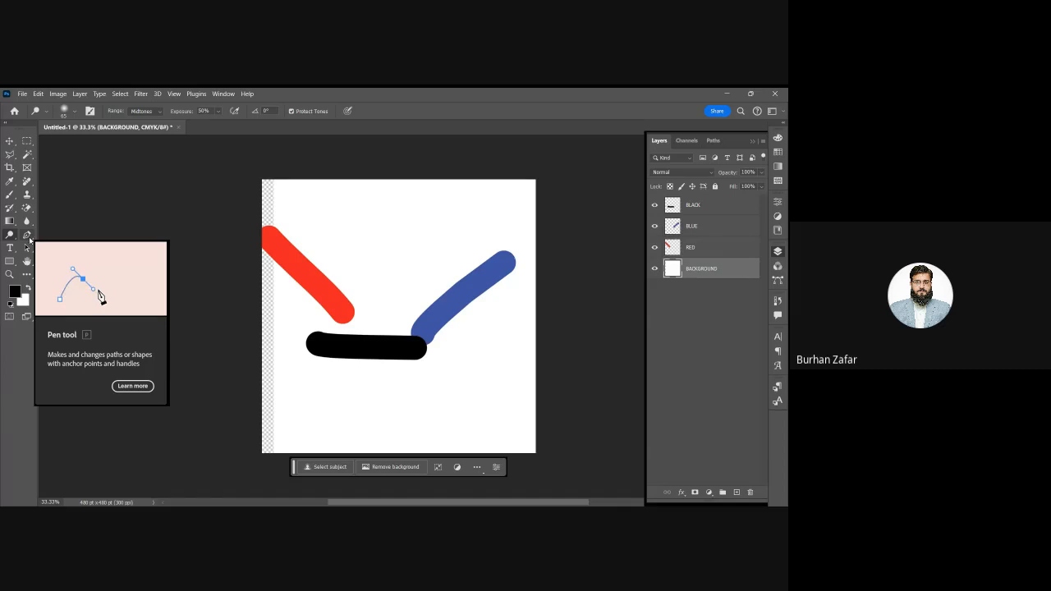
click(30, 238)
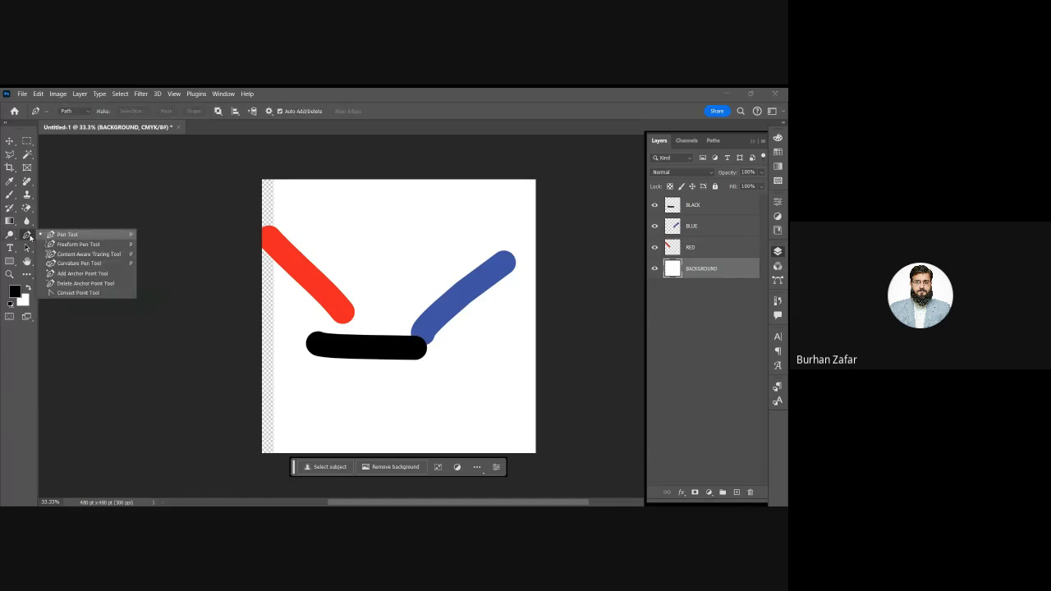
Draw a curved Pen tool segment above the black stroke, trying further anchor points below it and undoing them
click(31, 237)
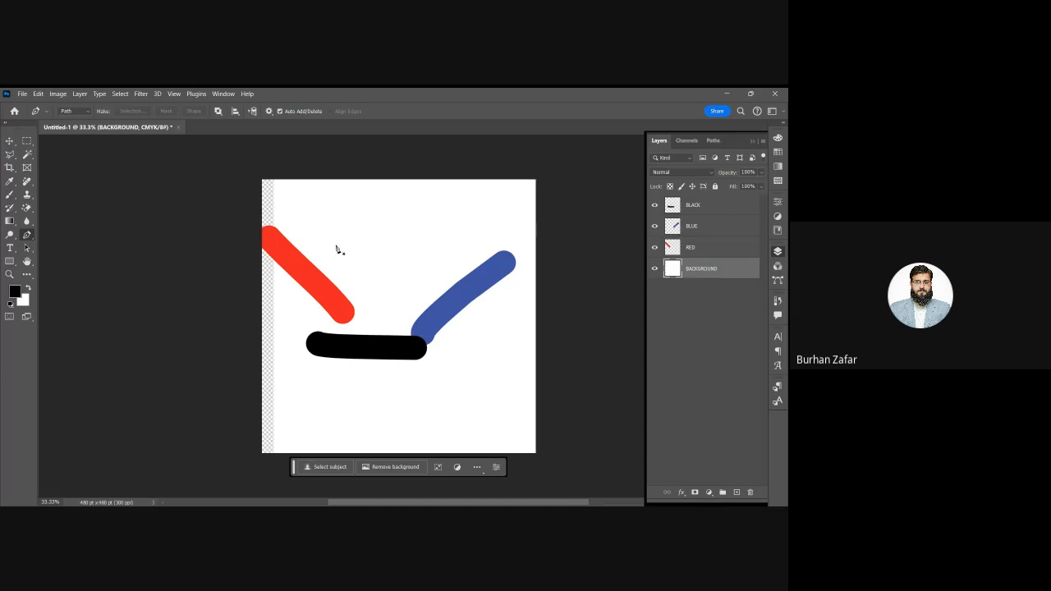
click(330, 220)
drag(402, 227, 440, 264)
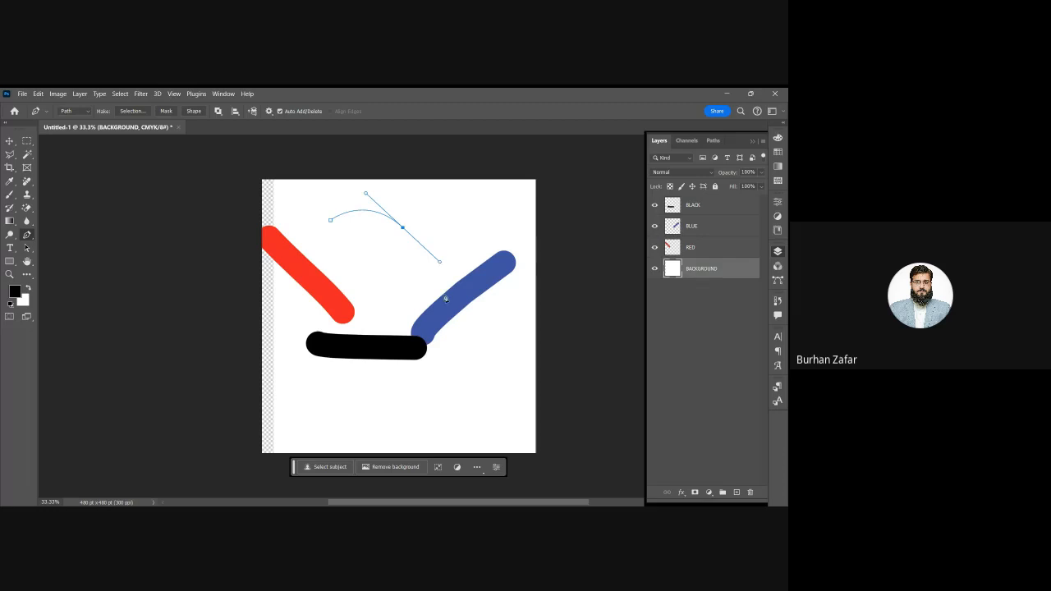
click(360, 277)
key(ctrl+z)
alt+click(402, 228)
click(377, 273)
key(ctrl+z)
key(ctrl+z)
Close the curved path into a leaf shape, convert it to a selection, and deselect it
alt+click(402, 228)
click(330, 220)
key(ctrl+Return)
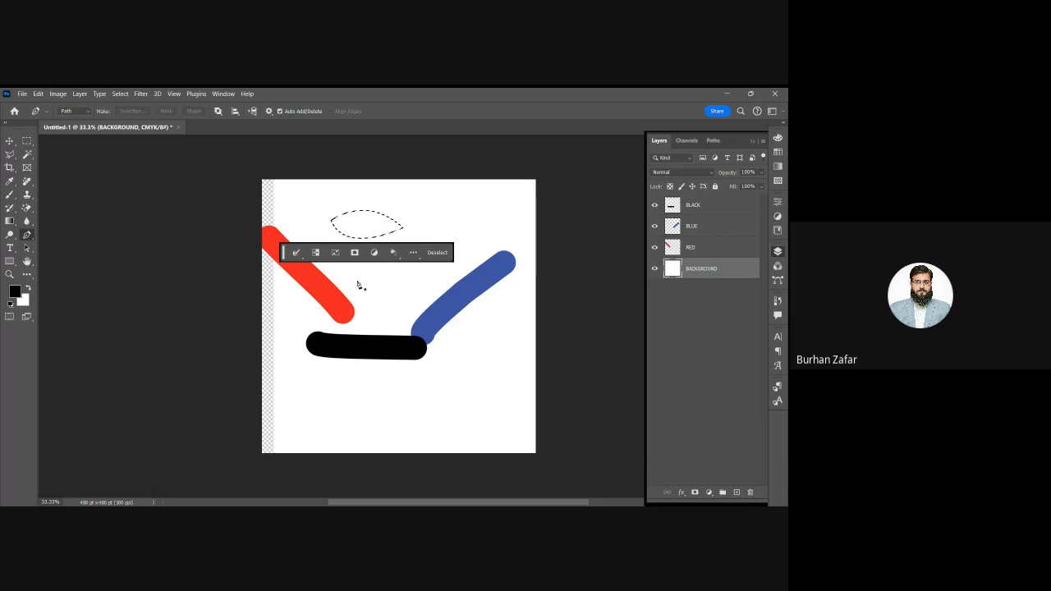
click(26, 141)
key(ctrl+d)
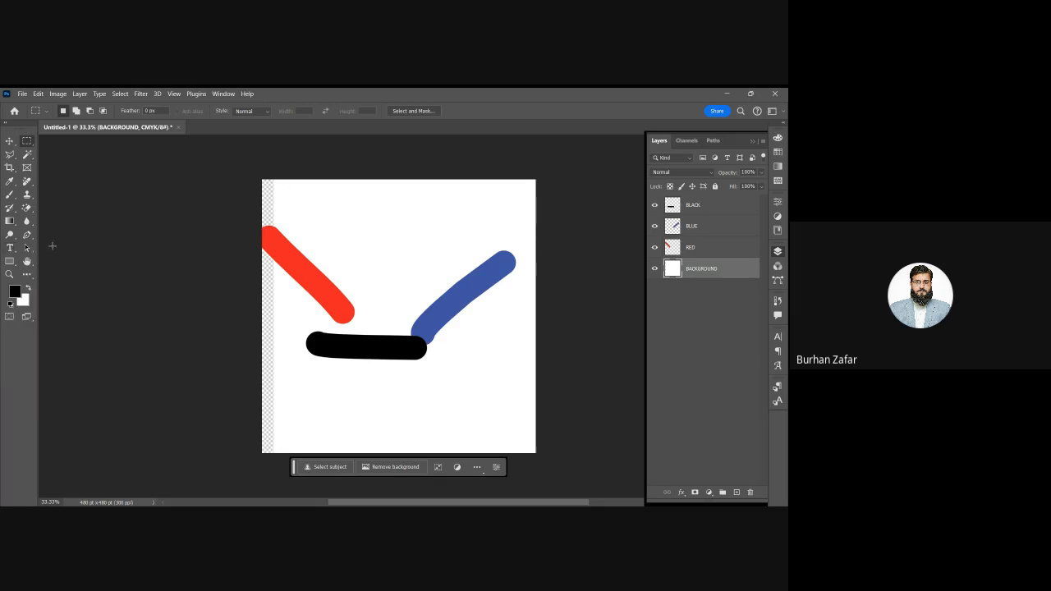
Draw a closed, rounded three-anchor path with the Pen tool in the canvas's upper half
click(27, 248)
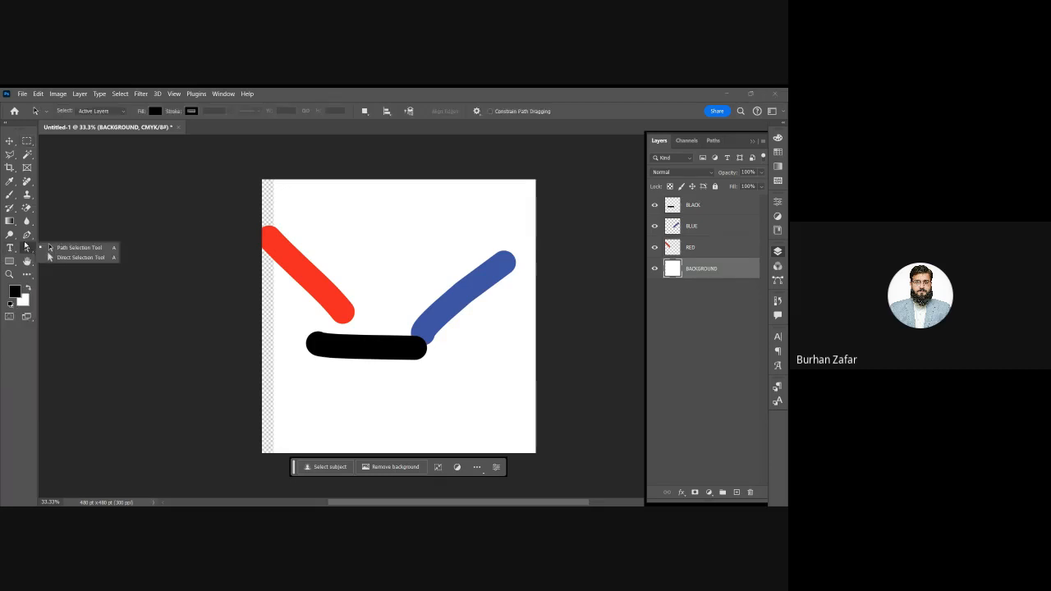
key(p)
click(303, 218)
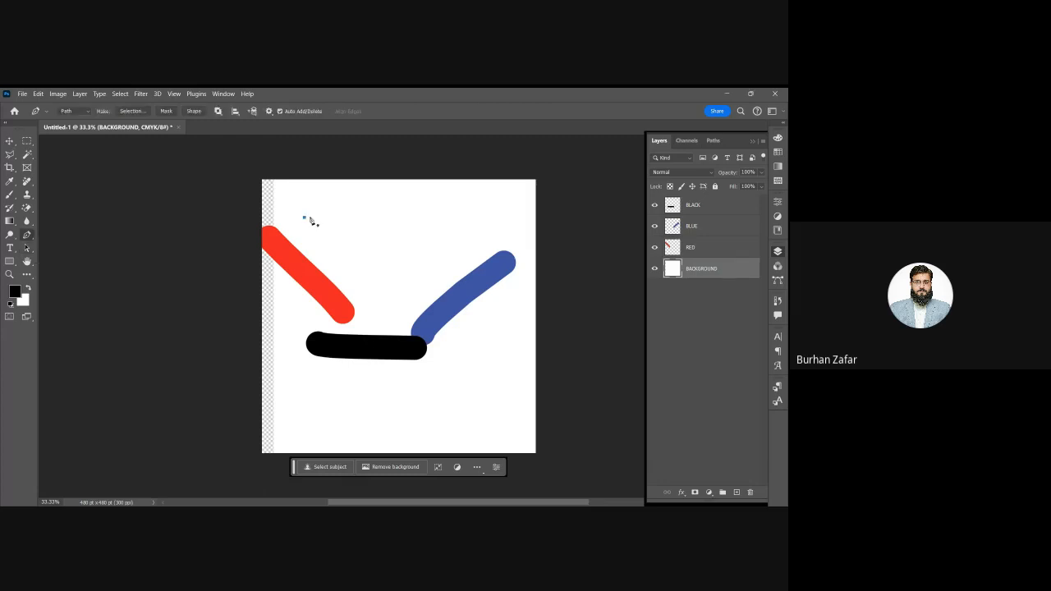
click(415, 219)
click(342, 259)
click(304, 218)
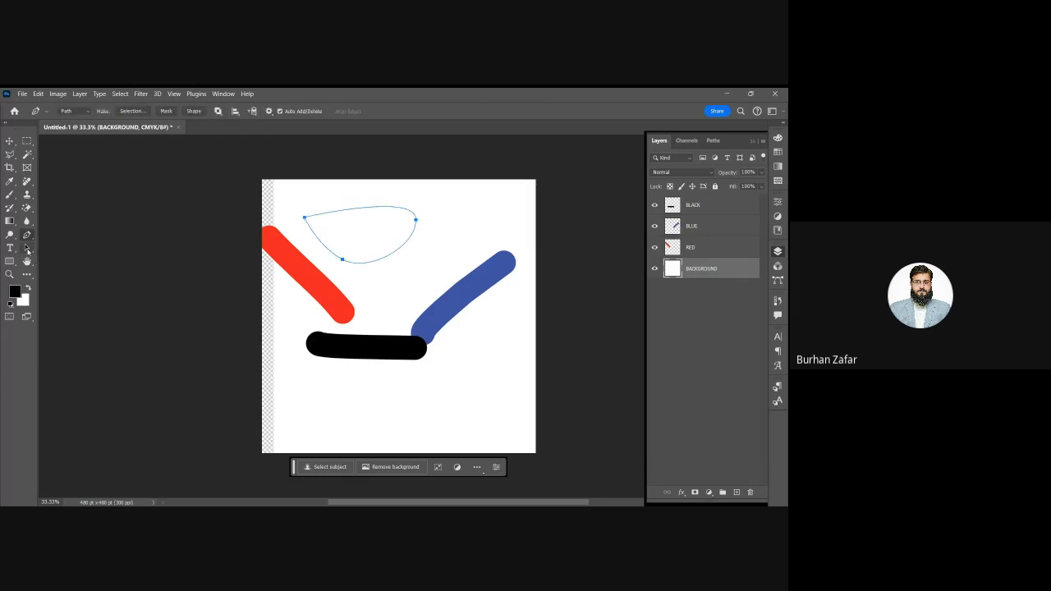
Reshape the path with the Direct Selection tool by raising its lowest anchor and nudging its rightmost anchor outward
click(27, 250)
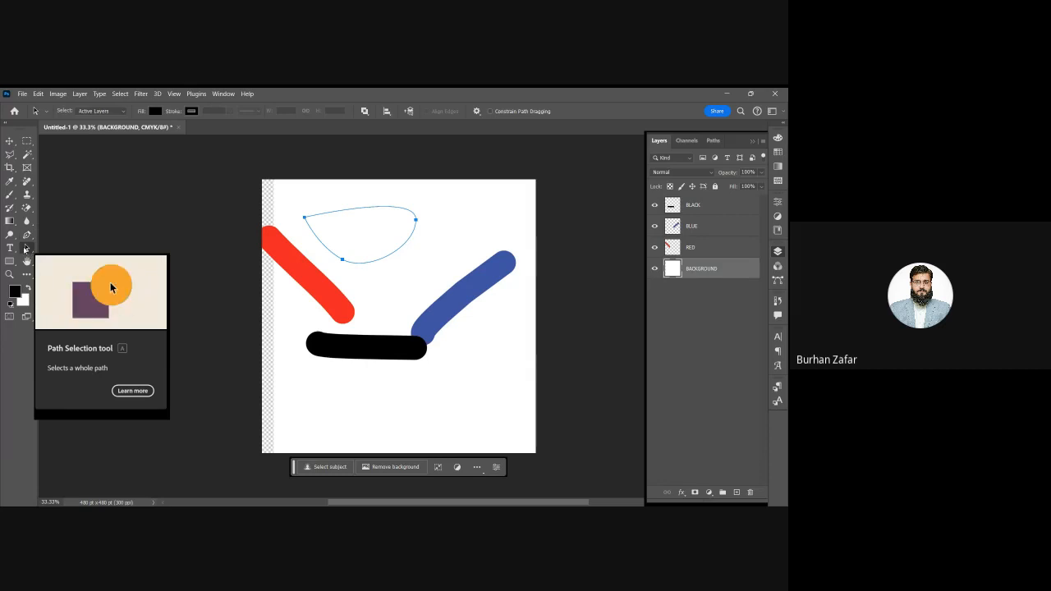
right_click(26, 248)
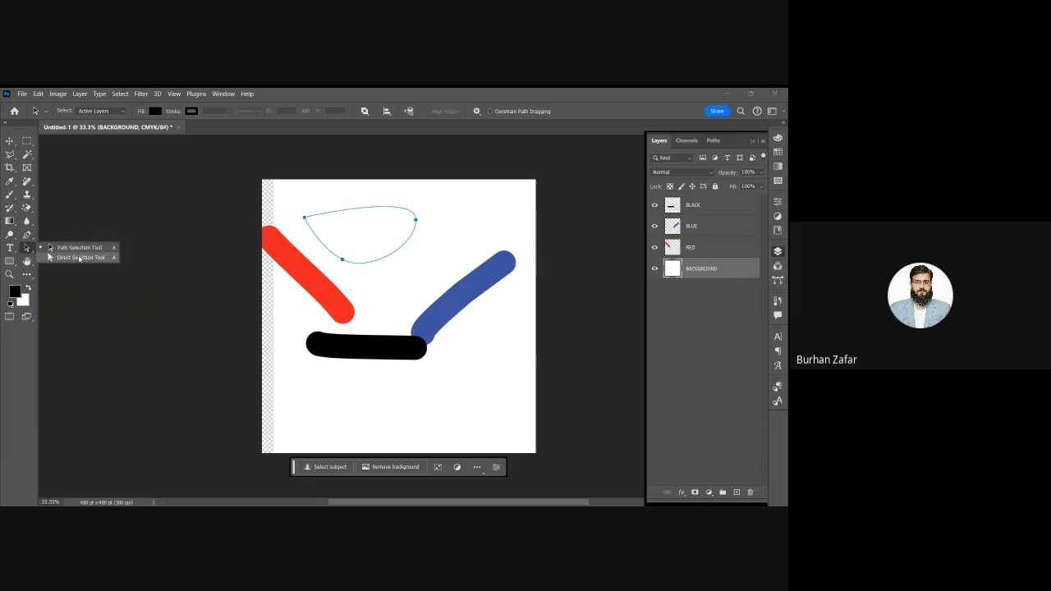
click(79, 256)
click(342, 261)
drag(342, 261, 351, 240)
mouse_move(416, 219)
mouse_down()
mouse_move(441, 221)
mouse_move(419, 219)
mouse_up()
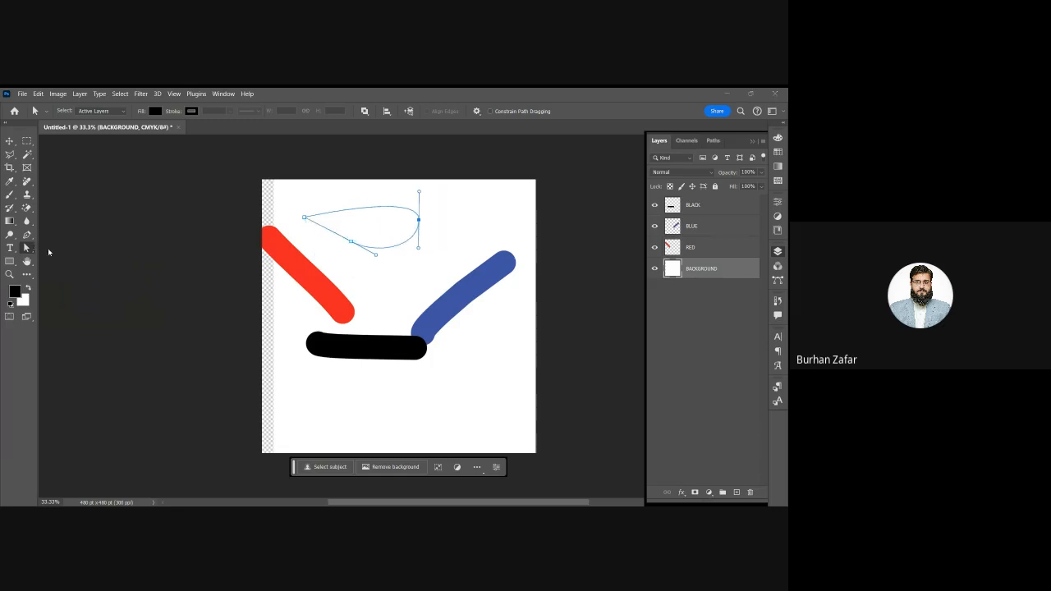
Move the whole path down and to the right with the Path Selection tool
click(350, 243)
drag(350, 243, 381, 261)
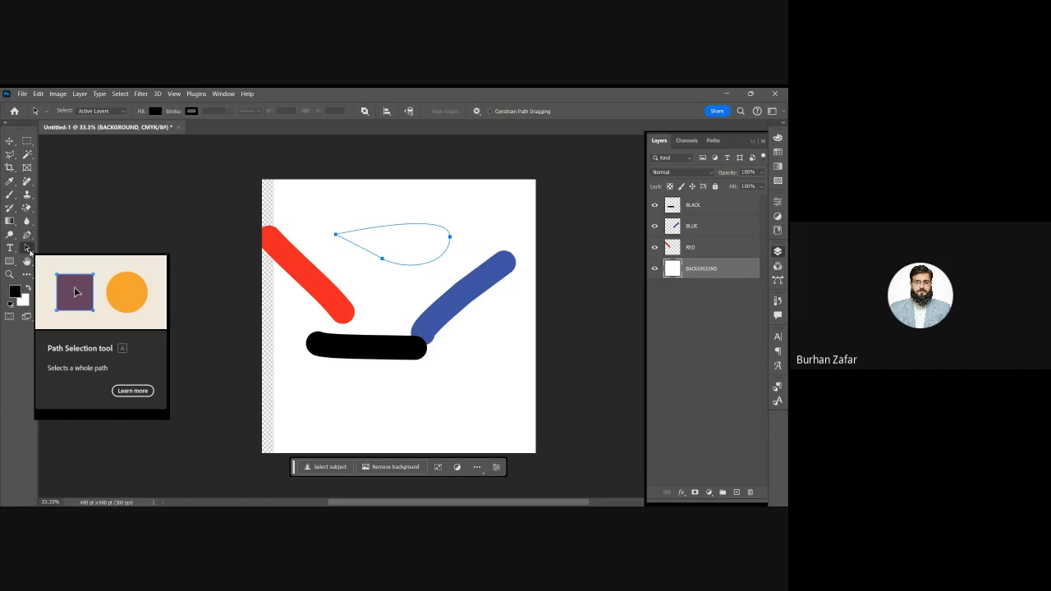
click(27, 248)
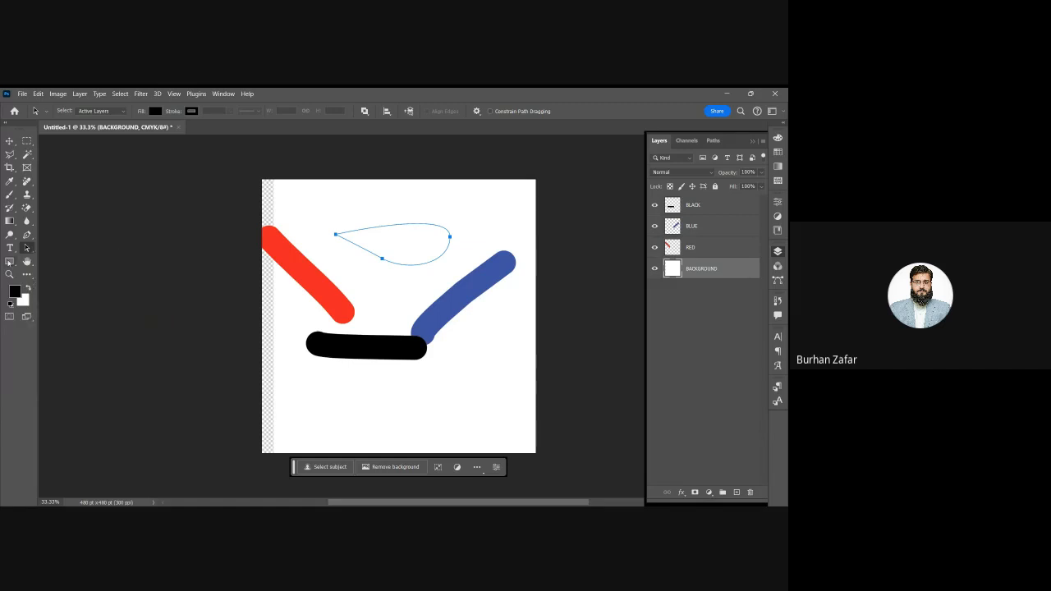
Draw an ellipse shape about 862 by 739 px across the middle of the strokes, with a red fill and no stroke
click(9, 261)
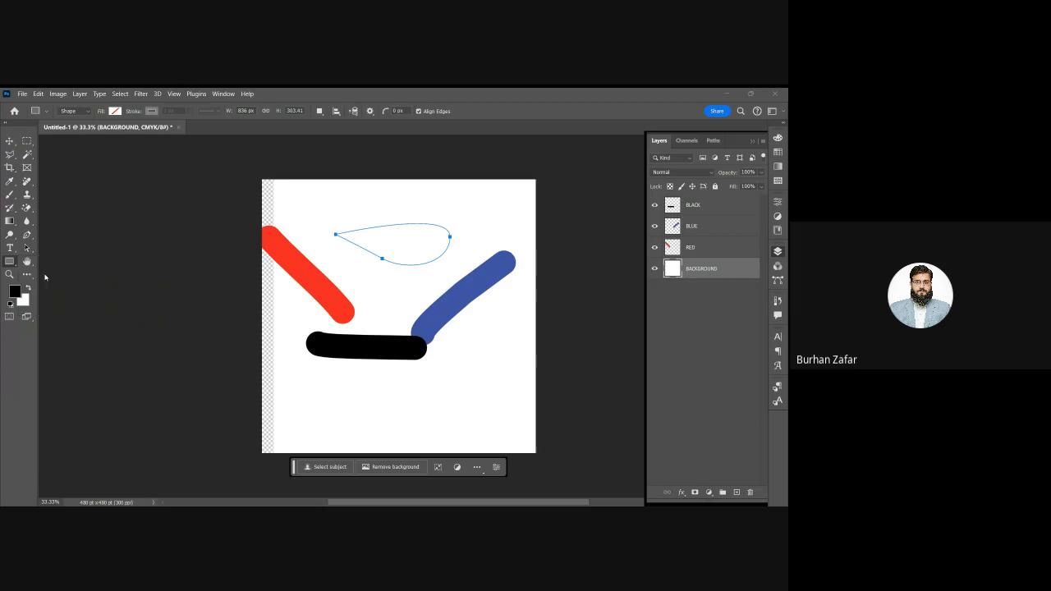
click(45, 277)
drag(326, 249, 444, 350)
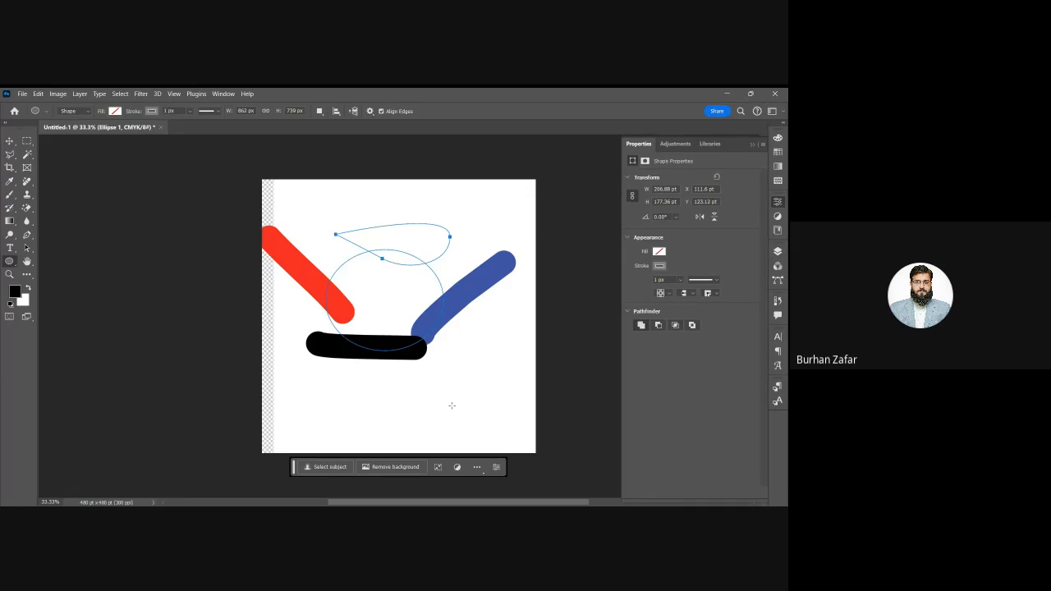
click(115, 110)
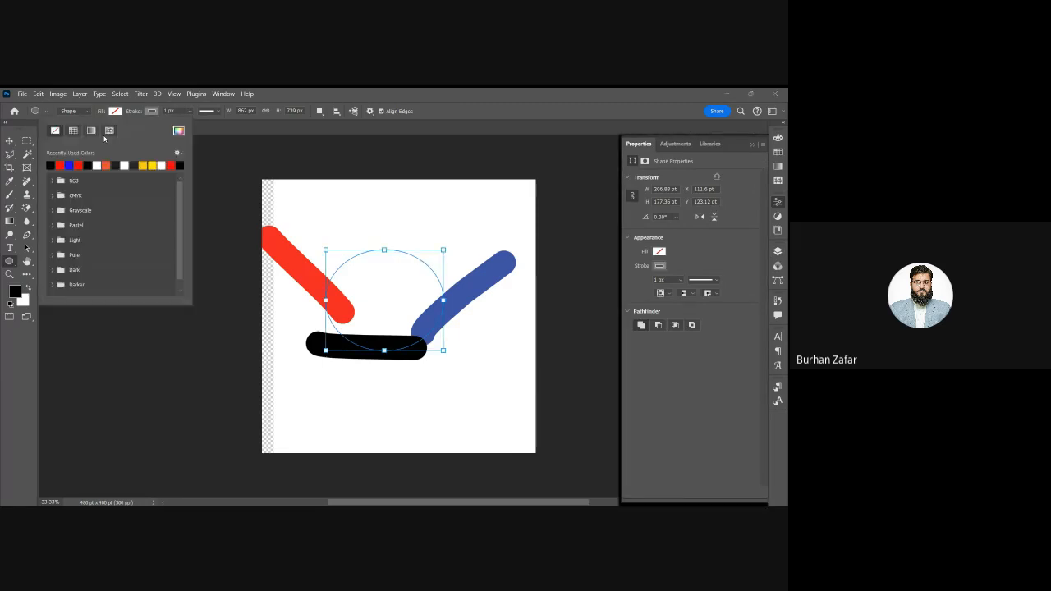
click(62, 164)
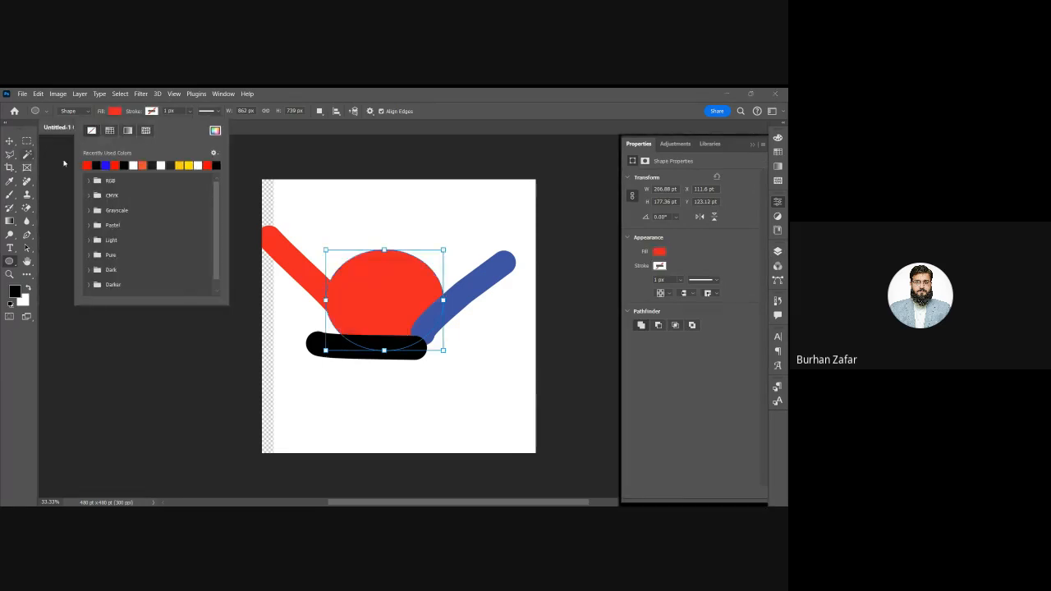
Examine the artwork with the Move tool active, panning the canvas and zooming repeatedly between a close-up and the whole document
click(10, 142)
click(88, 311)
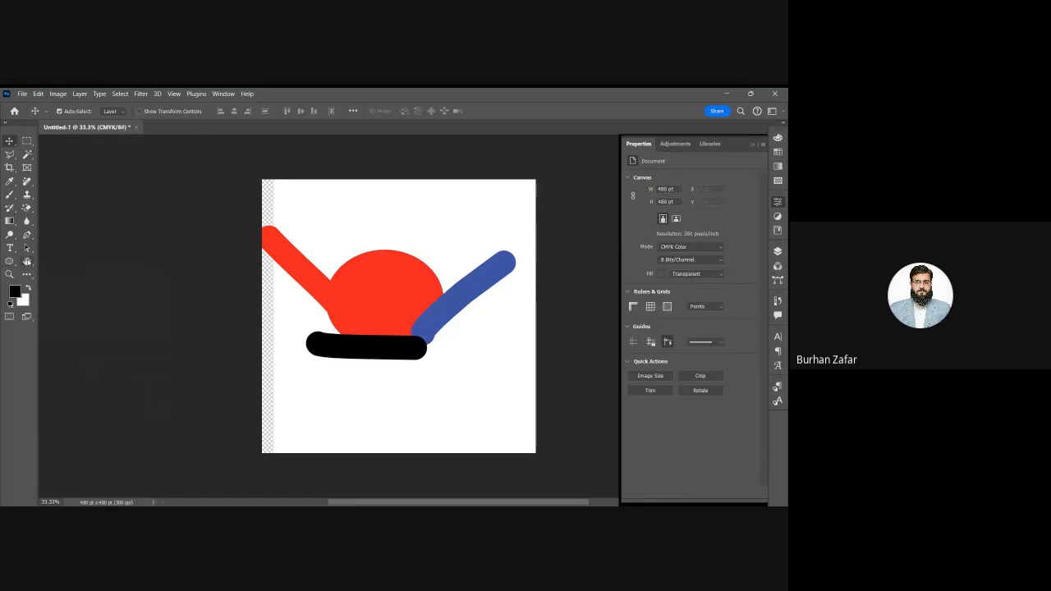
drag(395, 287, 364, 288)
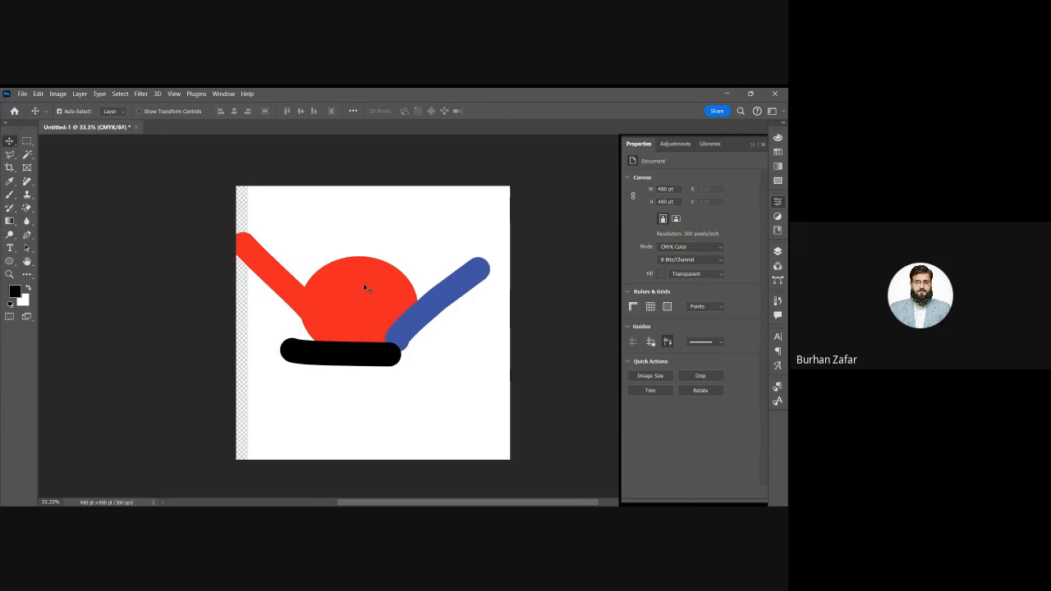
key(ctrl+plus)
key(ctrl+plus)
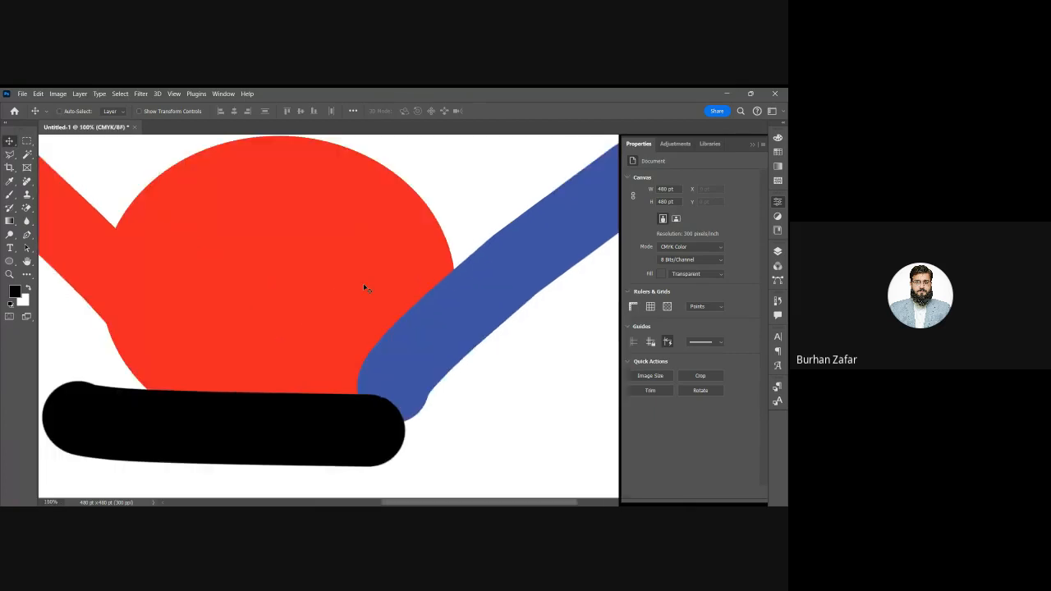
key(ctrl+minus)
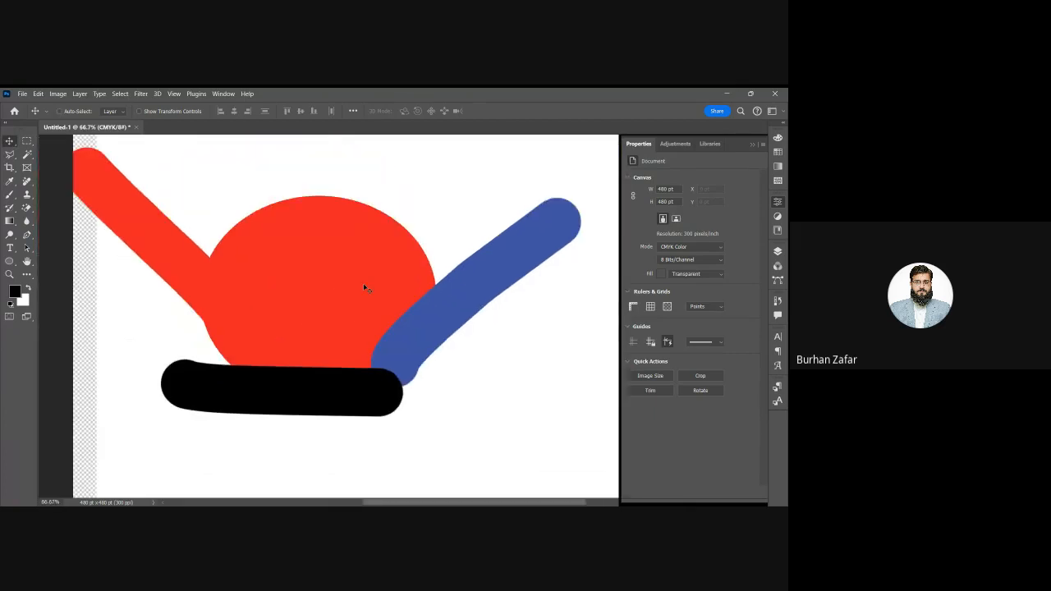
key(ctrl+minus)
key(ctrl+minus)
key(ctrl+minus)
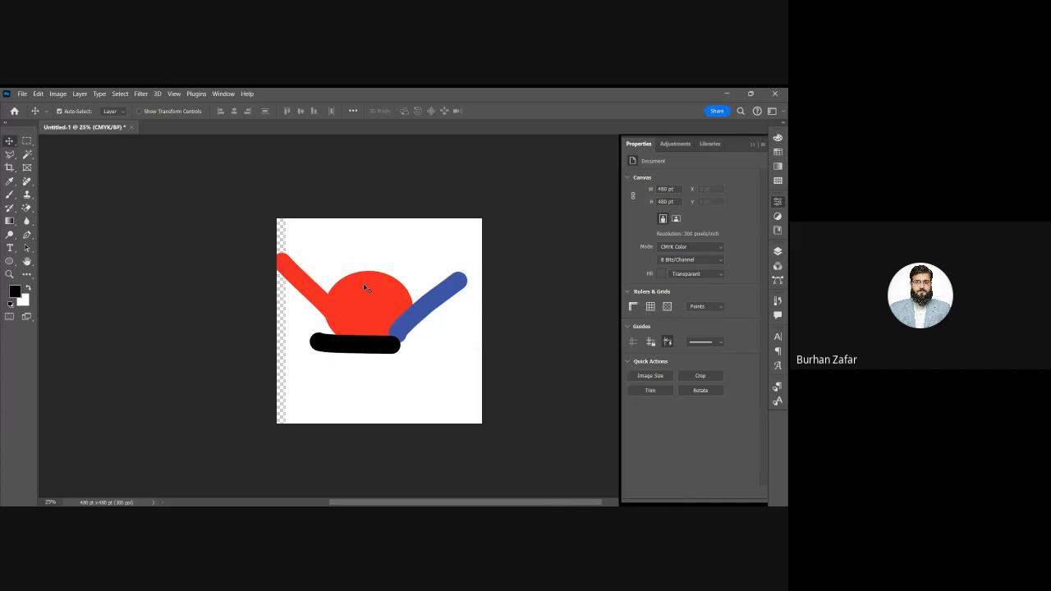
scroll(389, 285, up, 6)
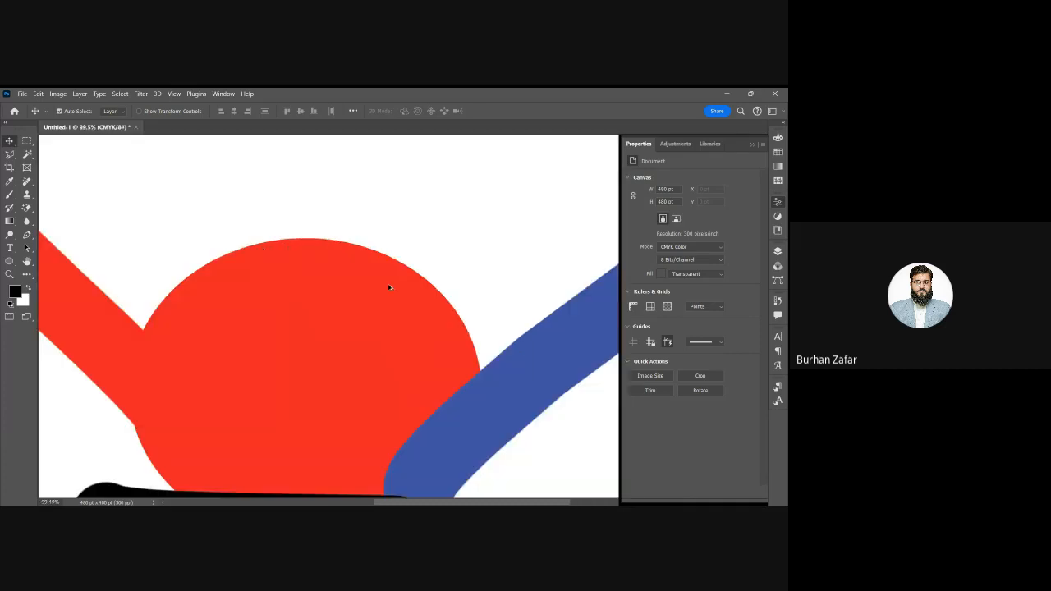
scroll(389, 286, down, 6)
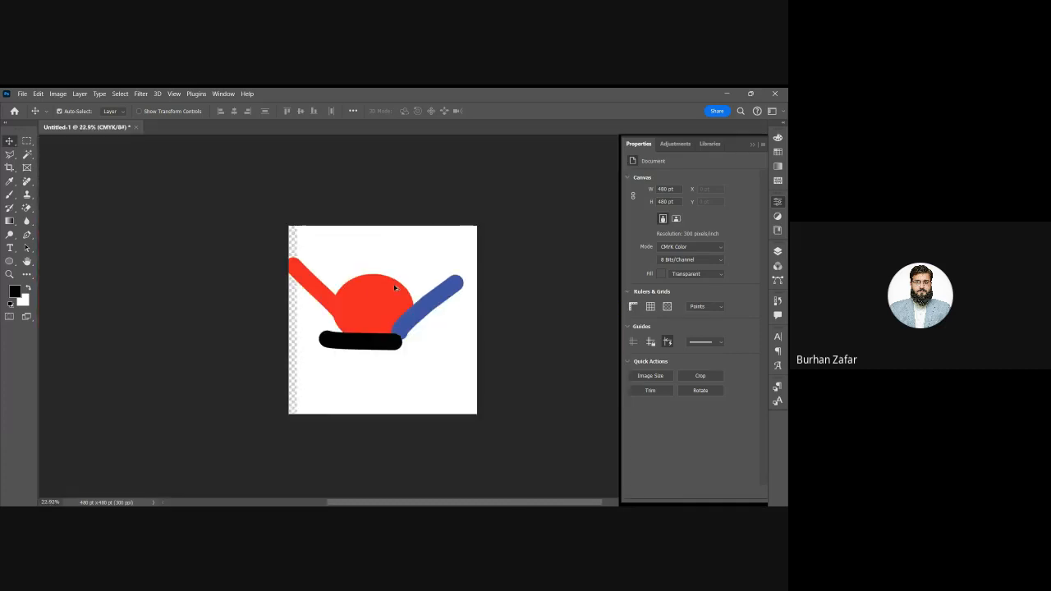
scroll(395, 287, up, 6)
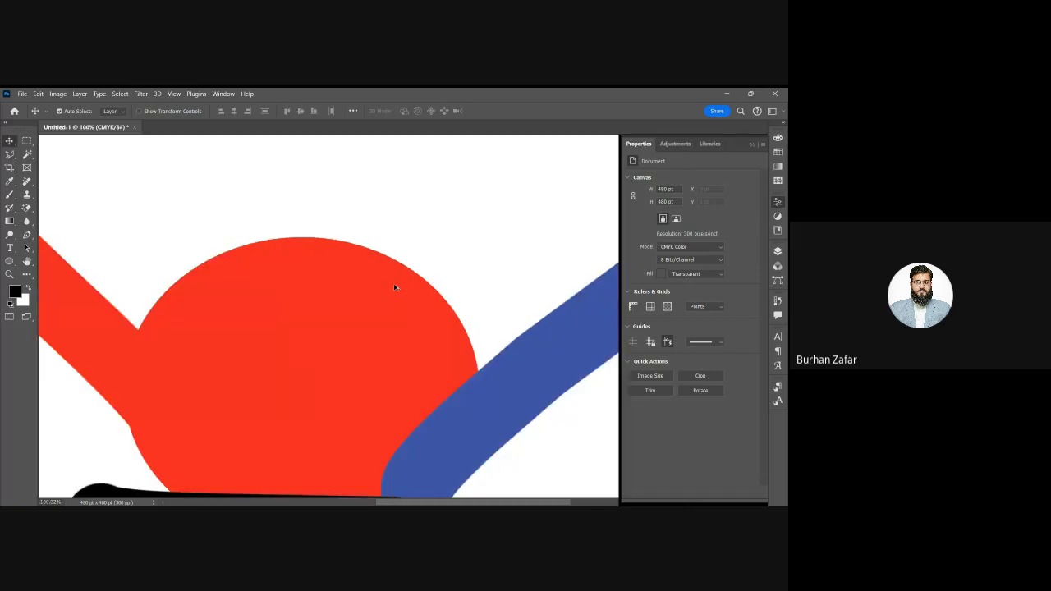
scroll(395, 289, down, 3)
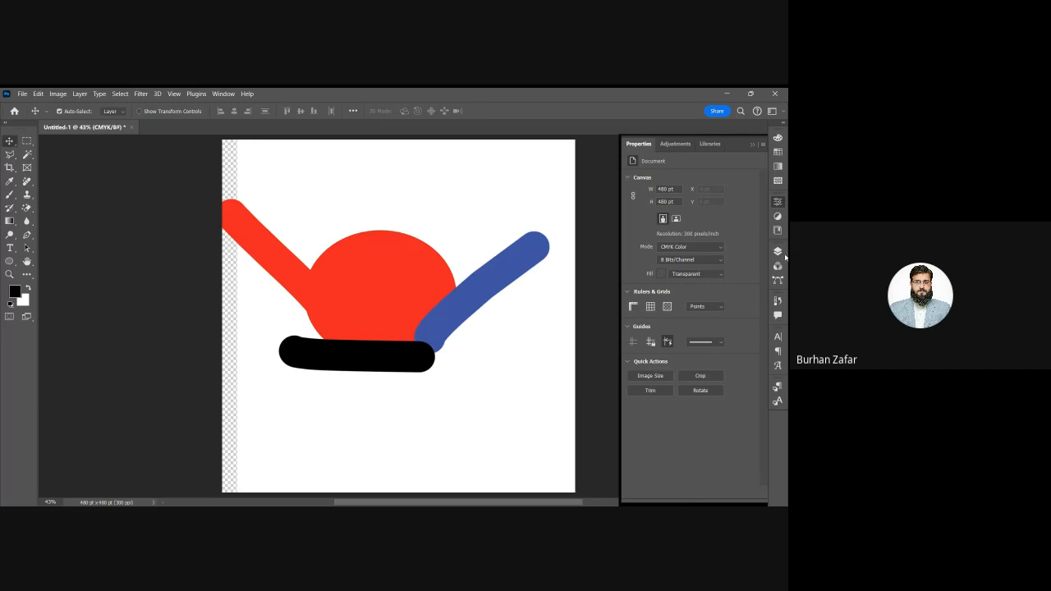
Collapse the document properties and close the Untitled-1 document without saving its changes
click(777, 202)
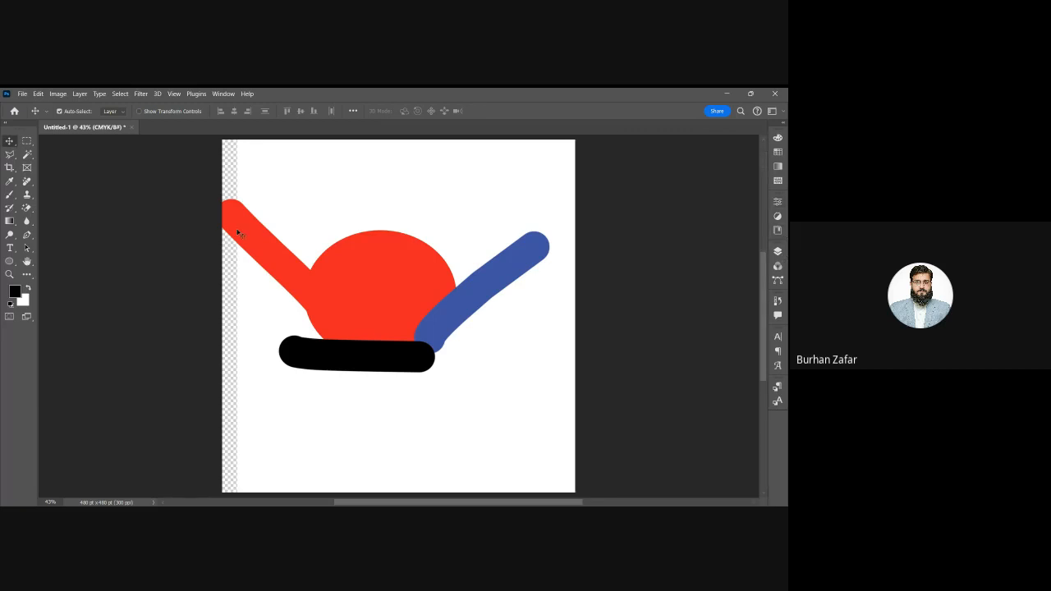
key(ctrl+w)
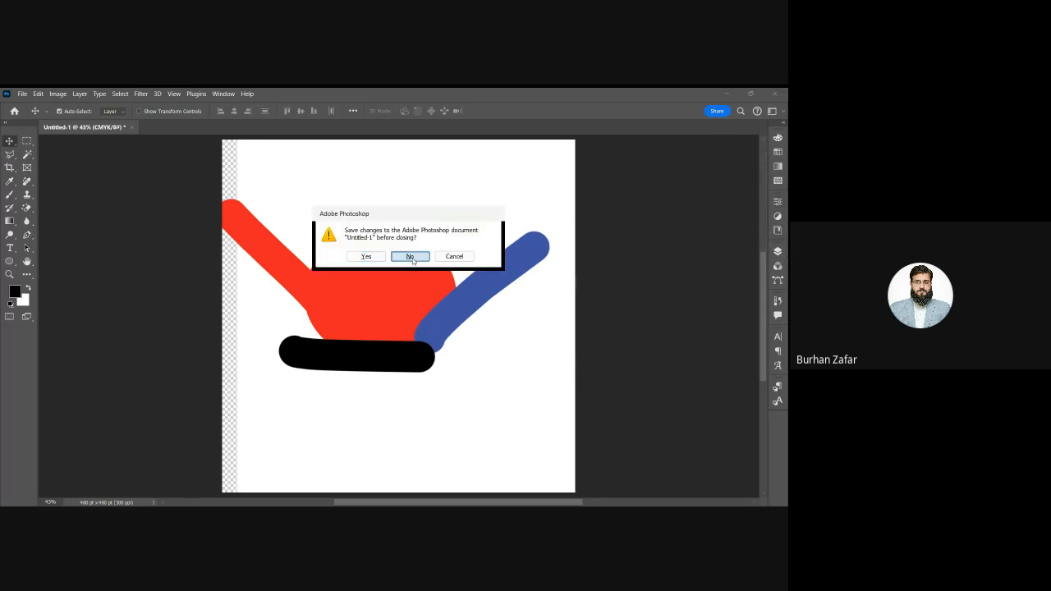
click(410, 257)
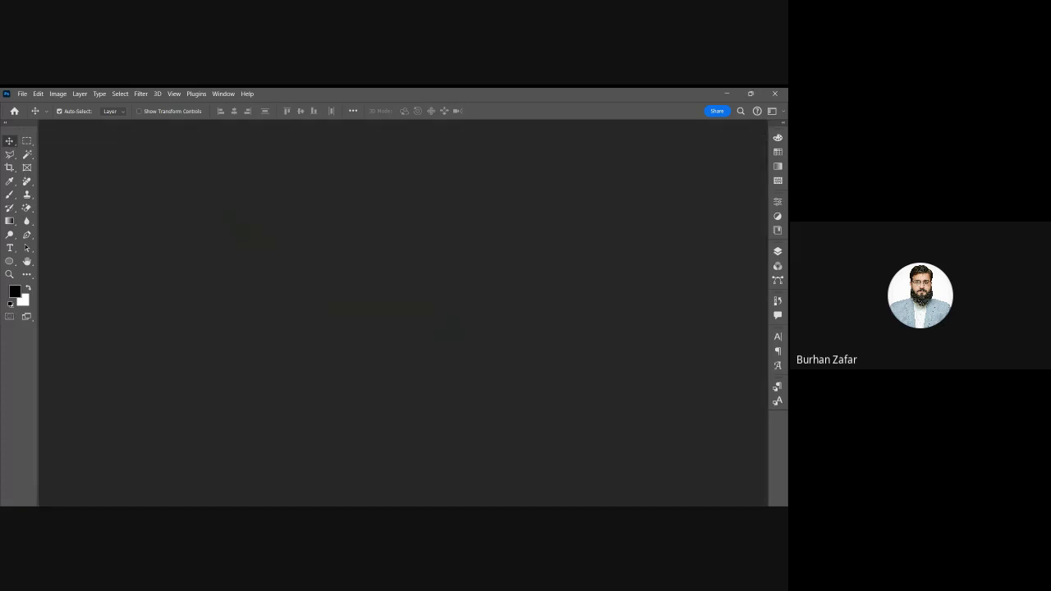
Create a white RGB document from the 1000 x 1101 px Clipboard preset at 72 ppi and paste the copied portrait into it
key(ctrl+n)
key(ctrl+n)
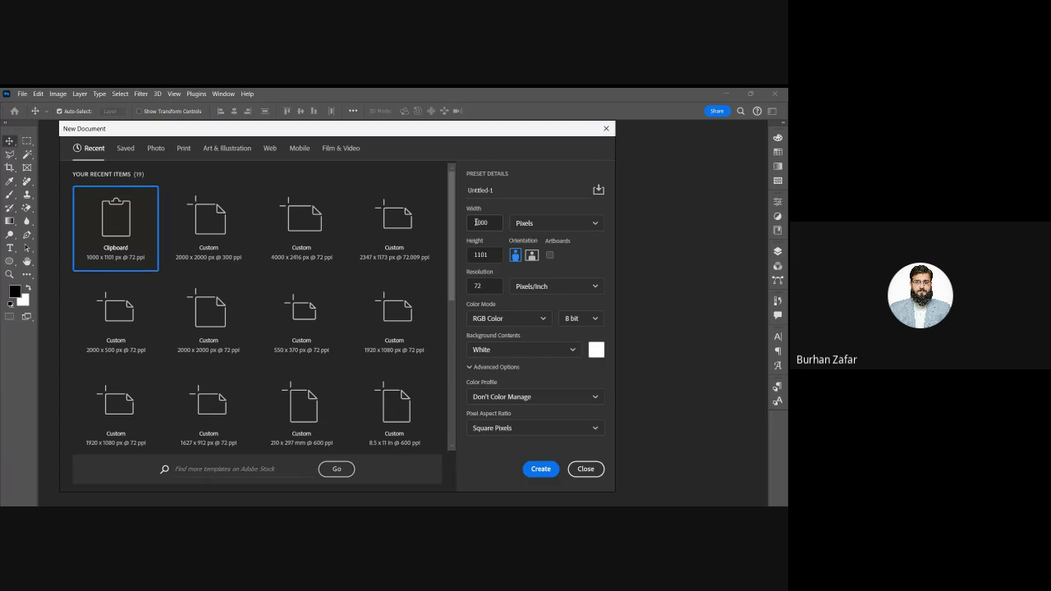
drag(489, 256, 464, 272)
key(Return)
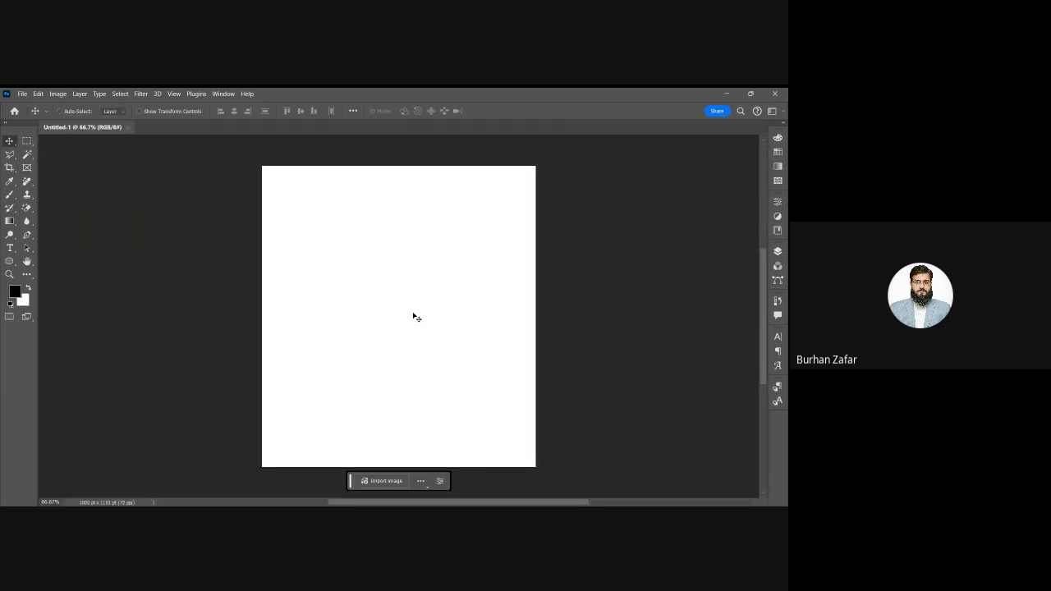
key(ctrl+v)
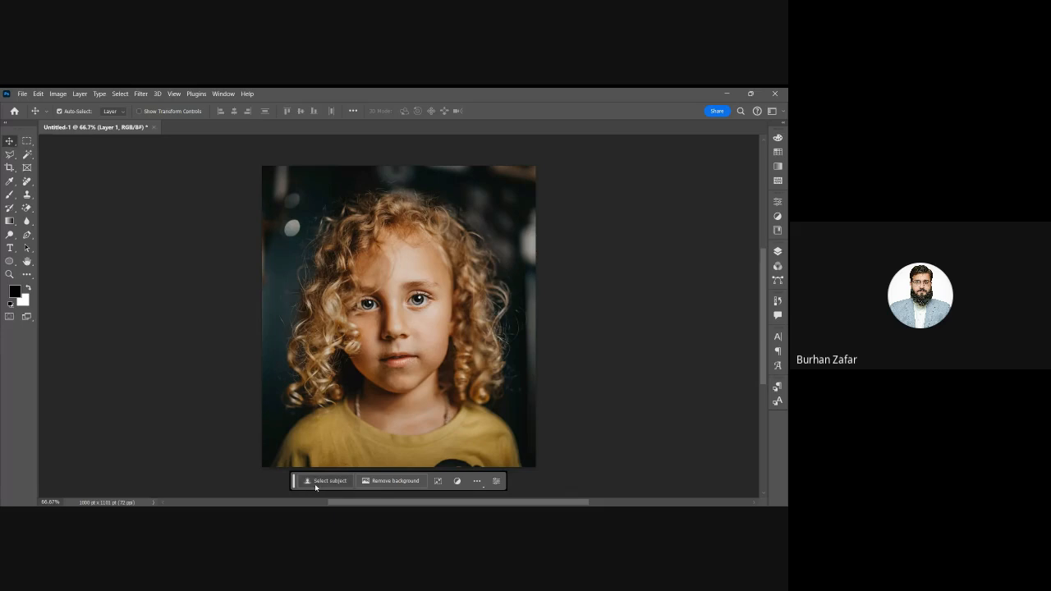
Remove the portrait's background, swap the foreground and background colors, and display the layer list with the resulting mask
click(380, 484)
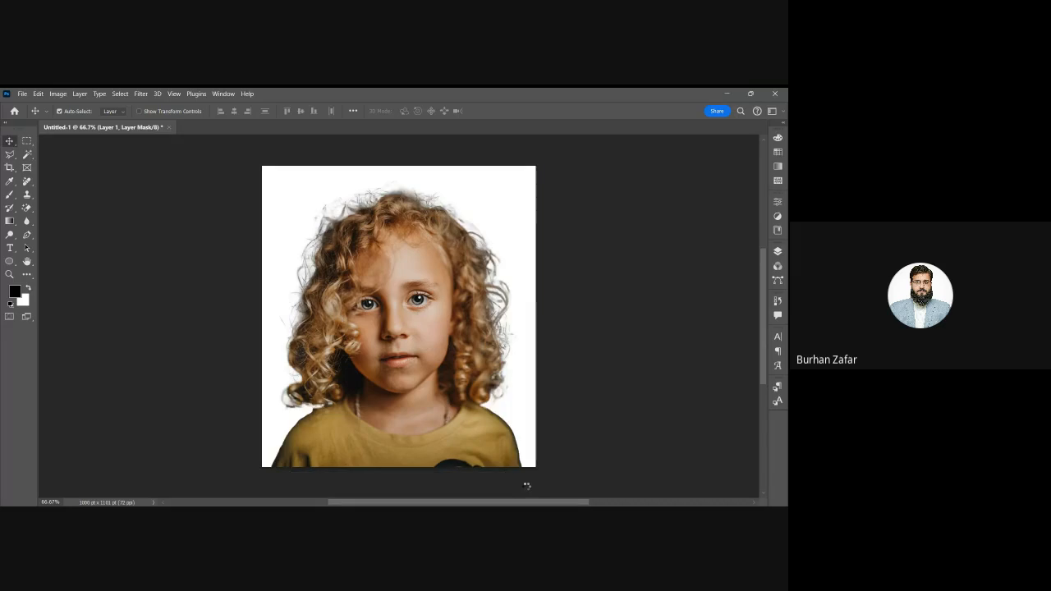
key(x)
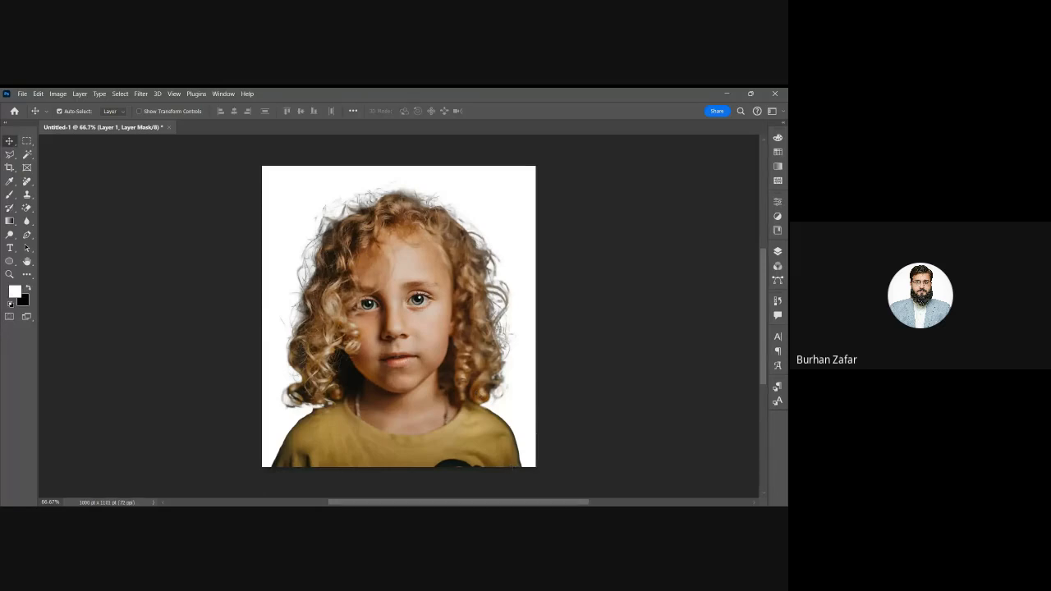
key(alt+Tab)
click(777, 251)
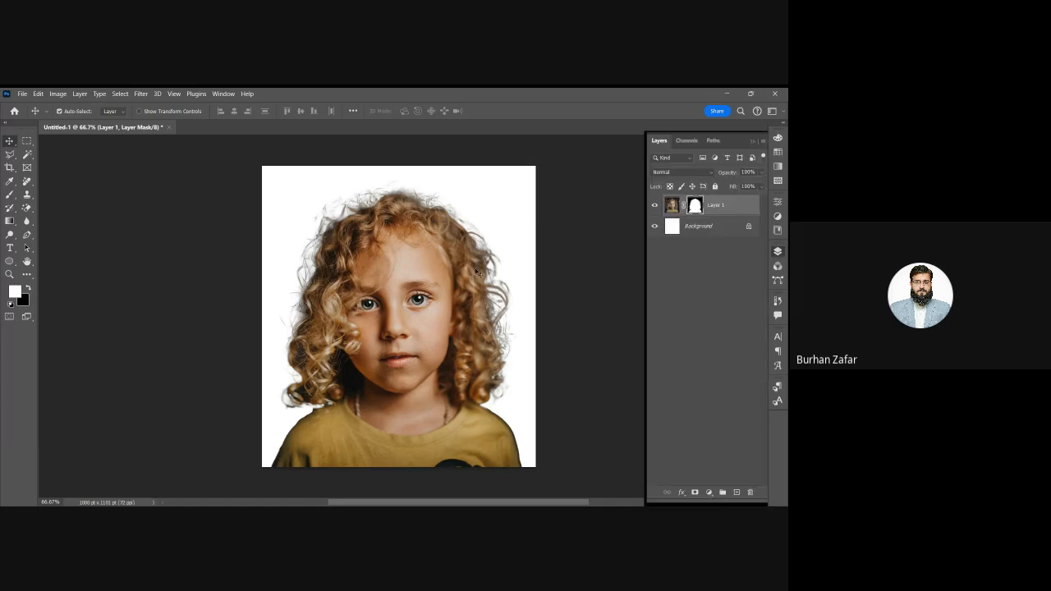
Try painting on Layer 1's mask with the Brush in white and black to reveal and hide the background around the hair
key(b)
drag(475, 230, 487, 222)
key(ctrl+z)
drag(350, 373, 338, 373)
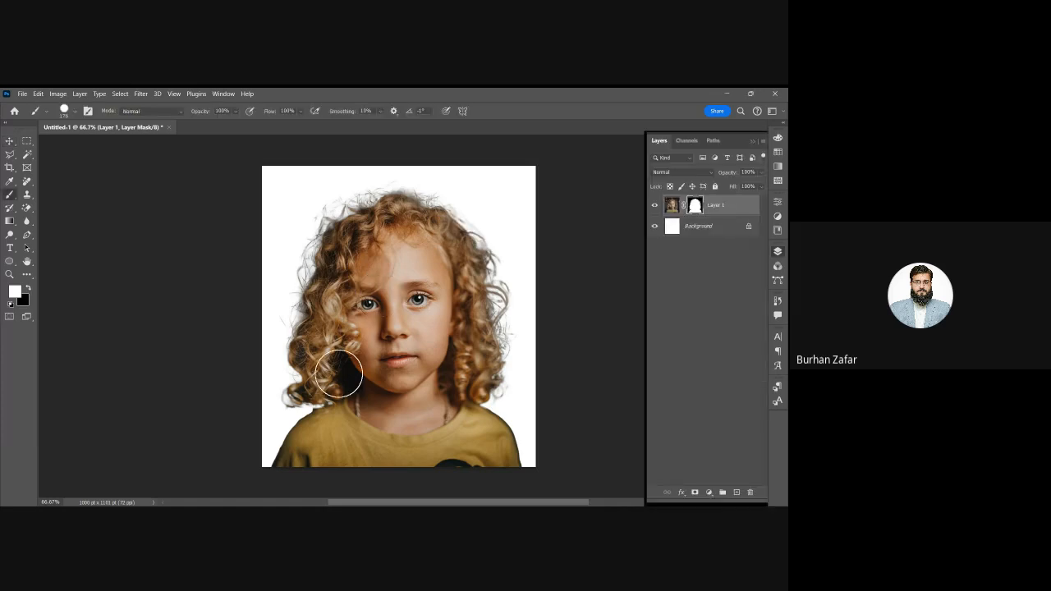
key(x)
mouse_move(480, 251)
mouse_down()
mouse_move(306, 410)
mouse_move(375, 325)
mouse_move(503, 239)
mouse_move(472, 231)
mouse_up()
key(x)
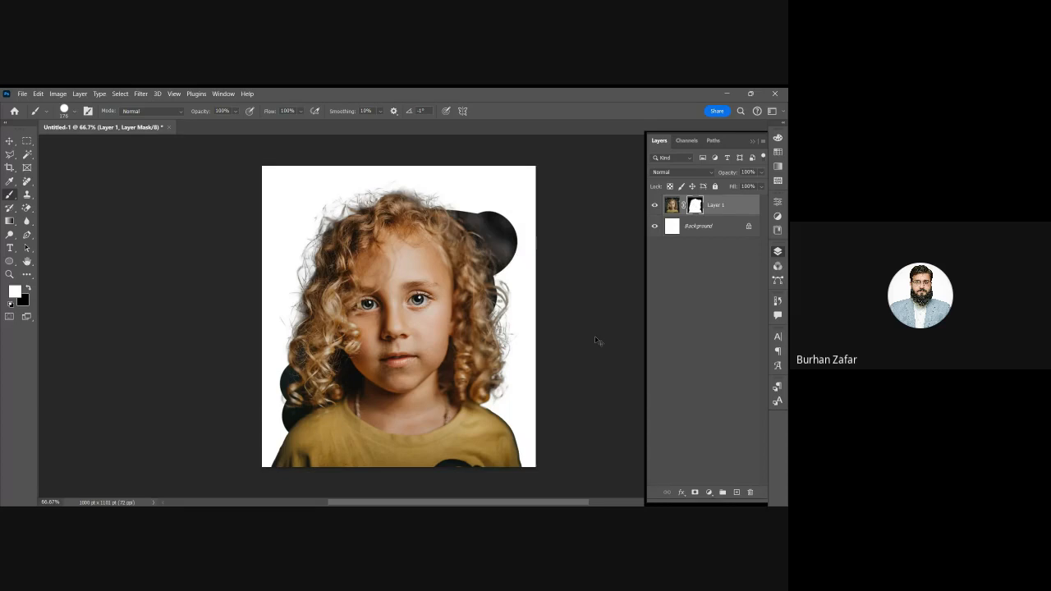
Undo the last brush strokes on Layer 1's mask
key(ctrl+z)
key(ctrl+z)
key(ctrl+z)
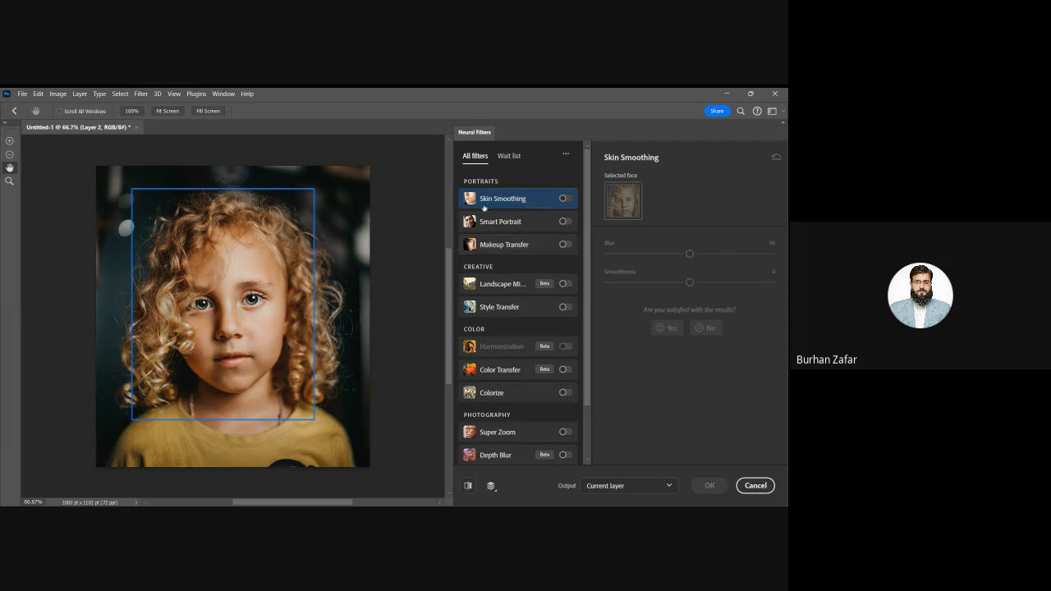
Look over the available Neural Filters, from the Skin Smoothing description through to the restoration filters
mouse_move(522, 207)
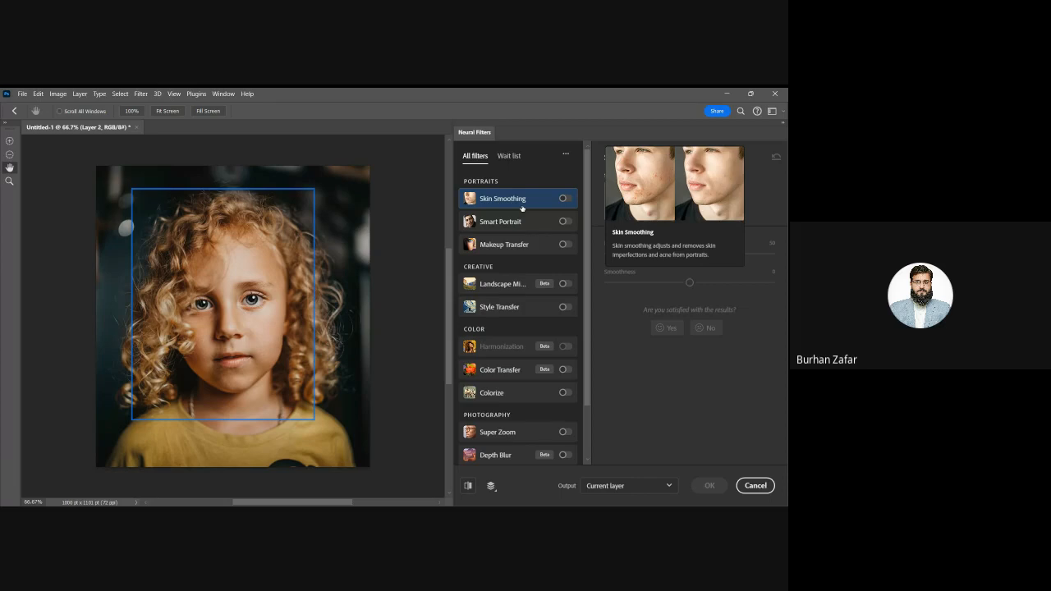
mouse_move(520, 219)
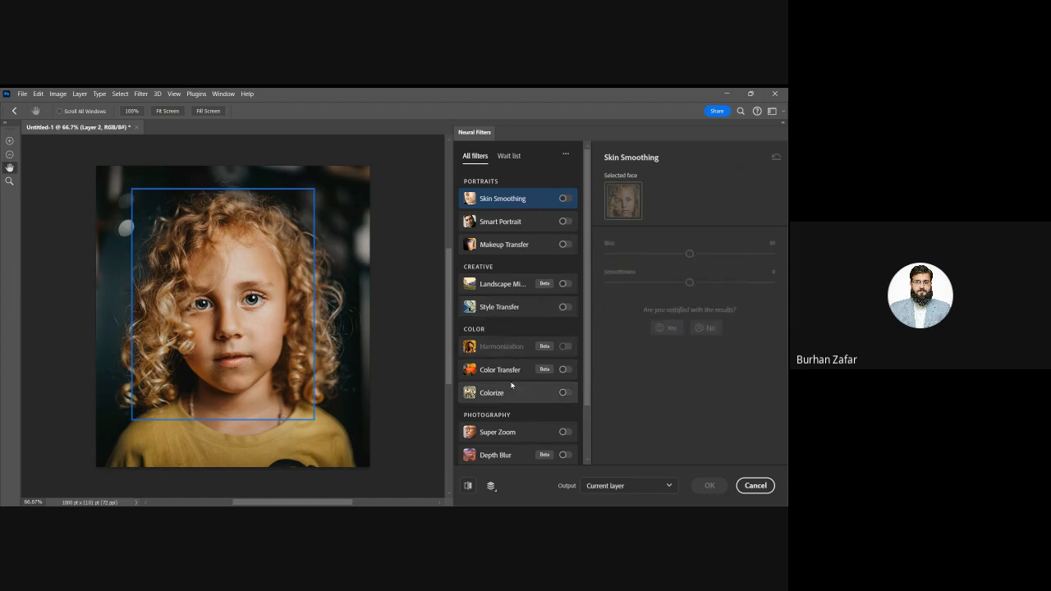
scroll(511, 384, down, 1)
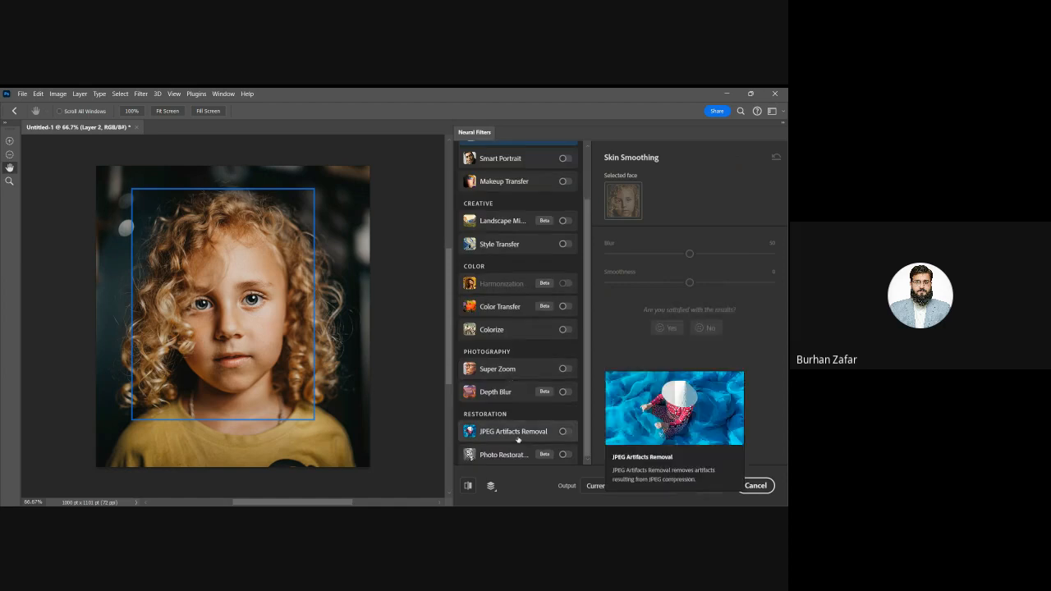
scroll(509, 451, up, 1)
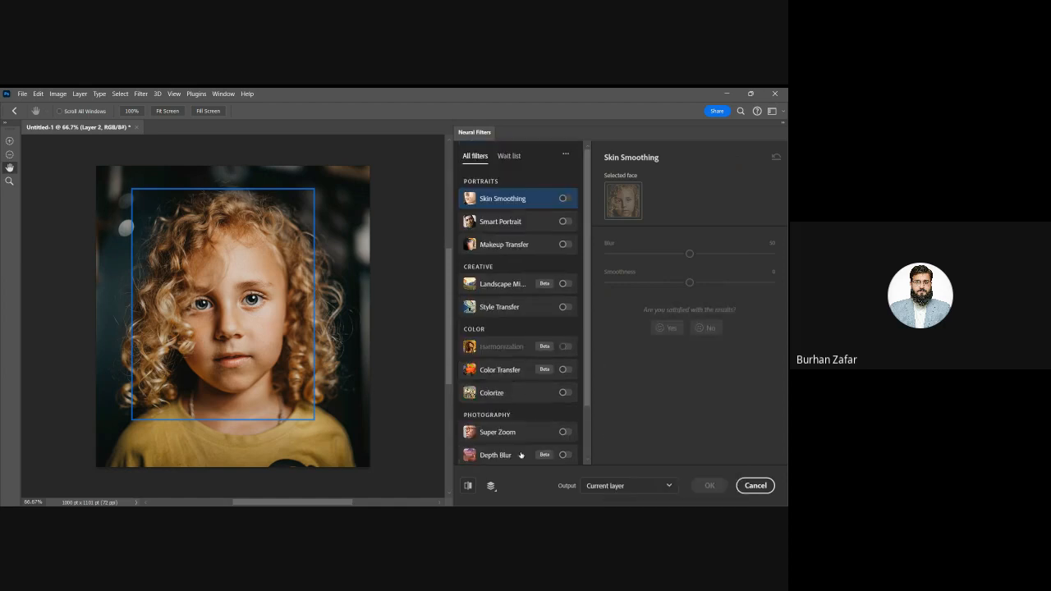
Review the wait-listed Portrait Generator, Water Long Exposure, Shadow Regenerator and Noise Reduction filters, and return to the full filter list
click(508, 156)
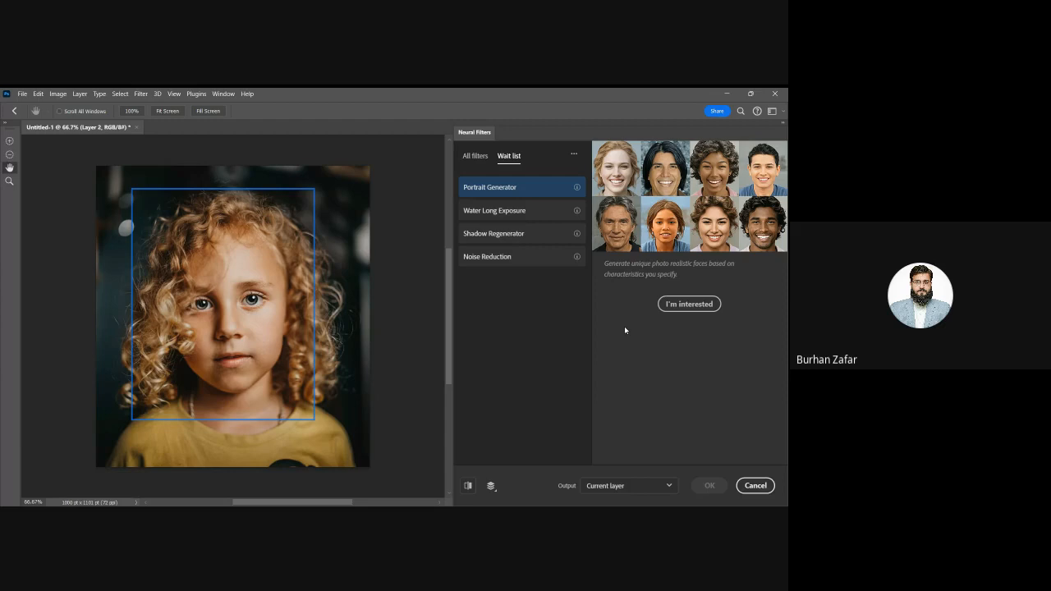
click(539, 211)
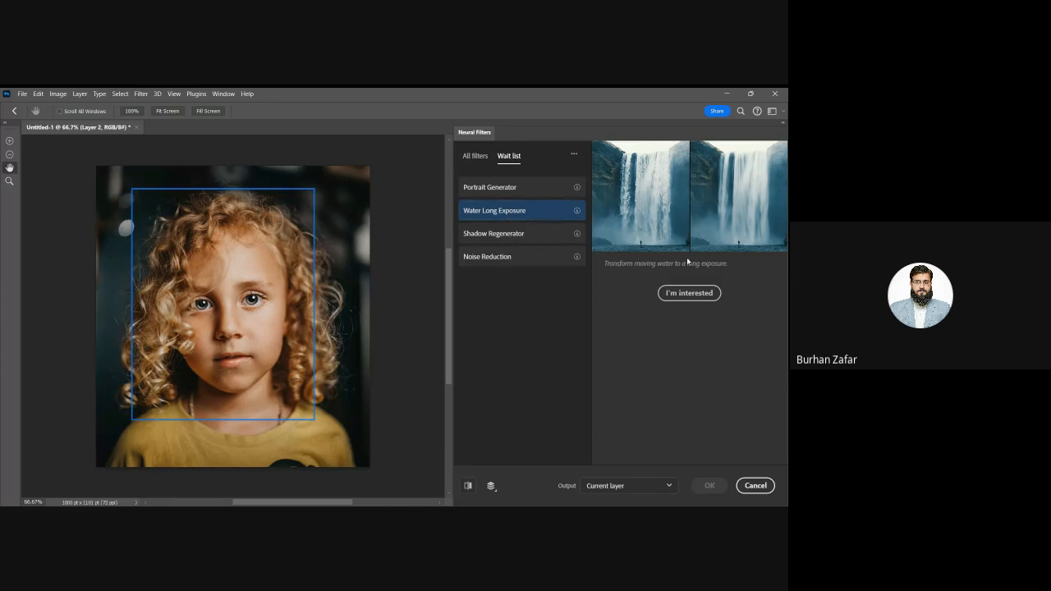
click(522, 234)
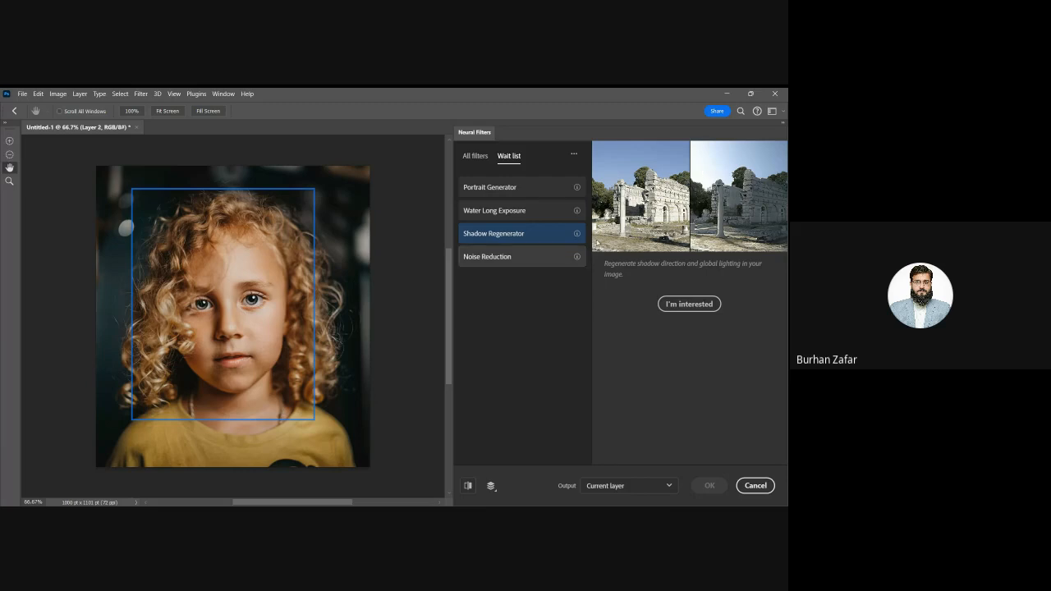
click(490, 260)
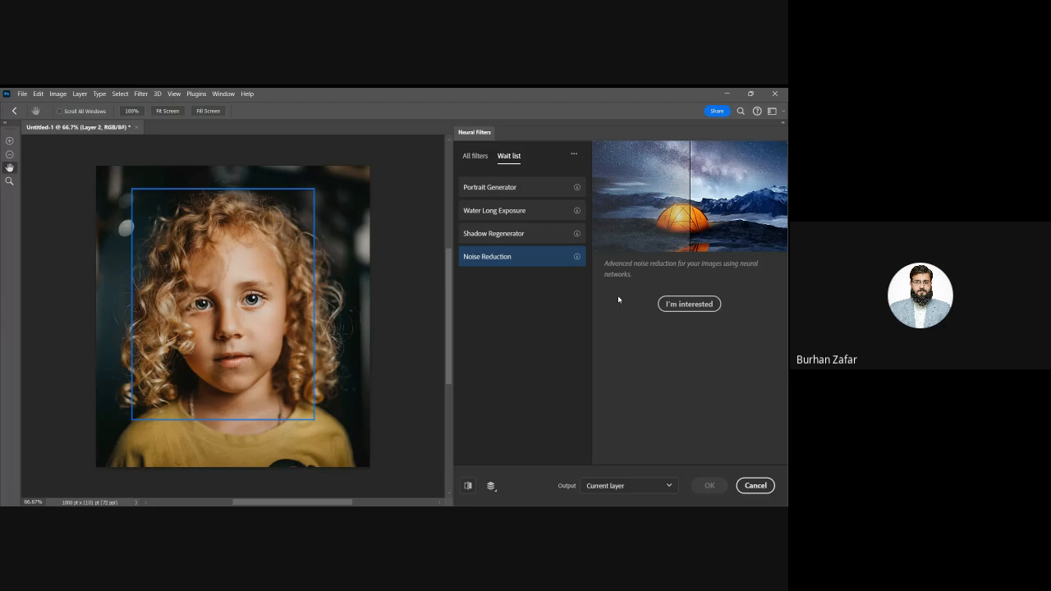
click(475, 156)
scroll(507, 452, down, 2)
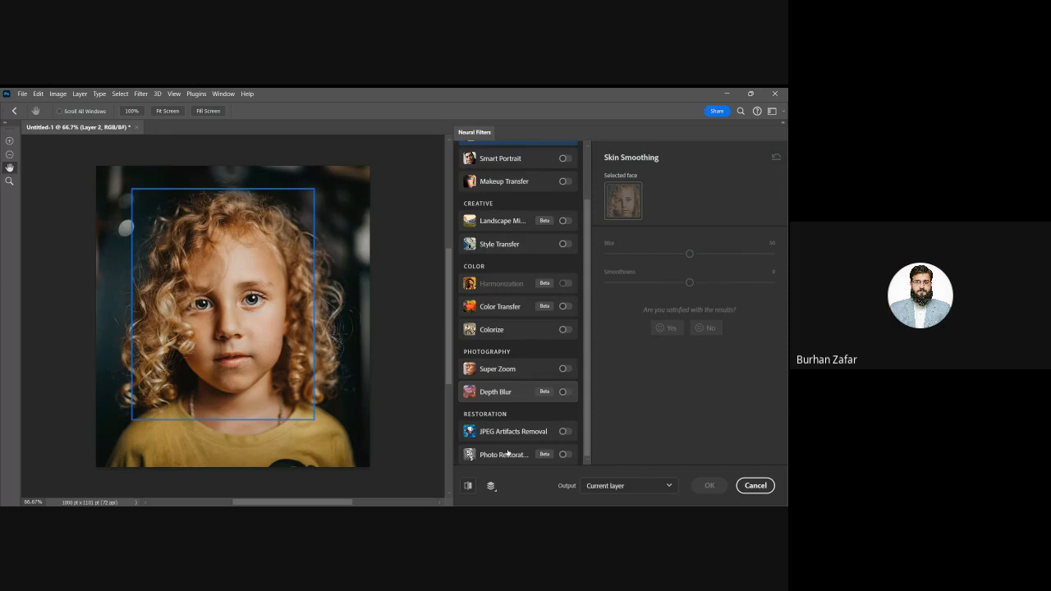
scroll(529, 198, up, 2)
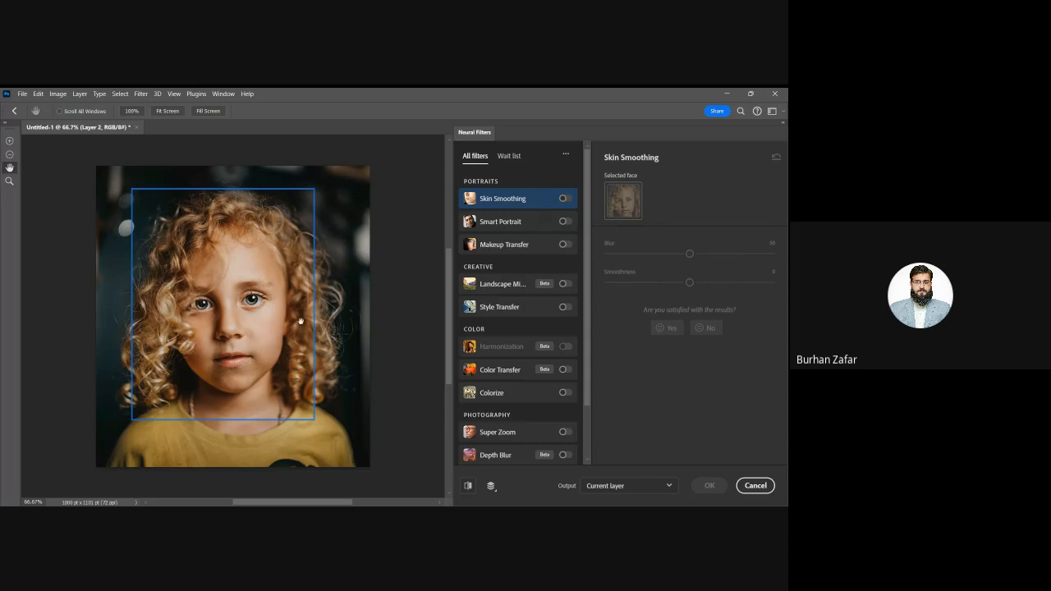
Enable the Skin Smoothing neural filter for the child's face in the portrait
drag(211, 320, 235, 320)
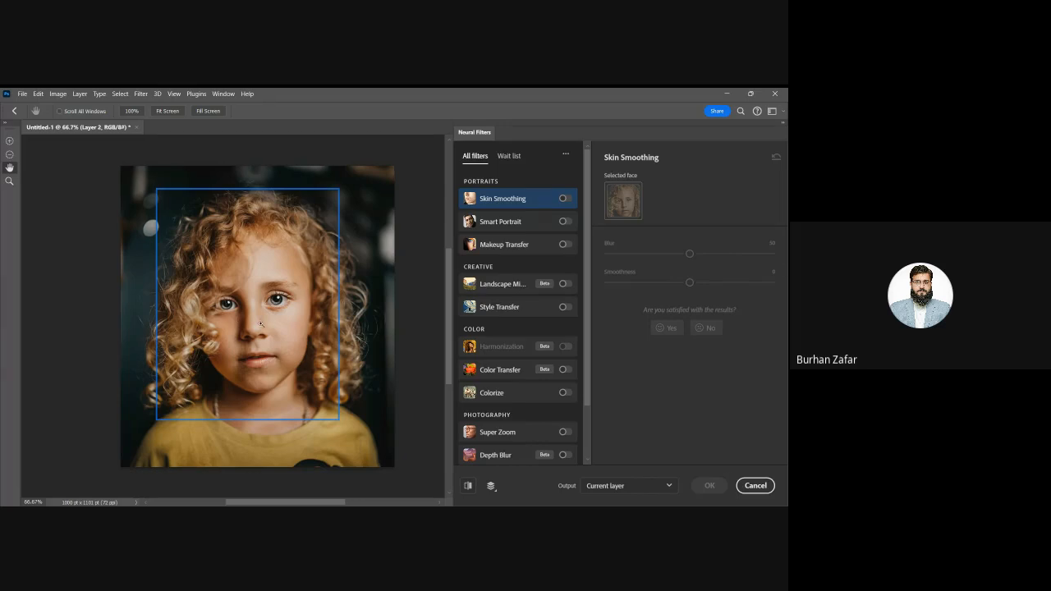
ctrl+click(260, 324)
ctrl+click(273, 315)
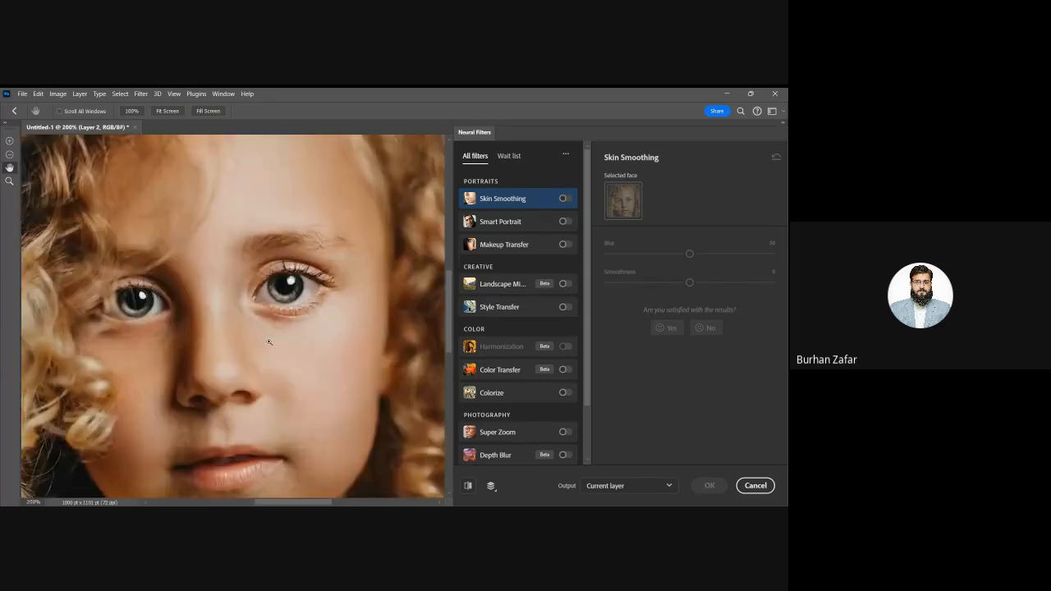
alt+click(268, 341)
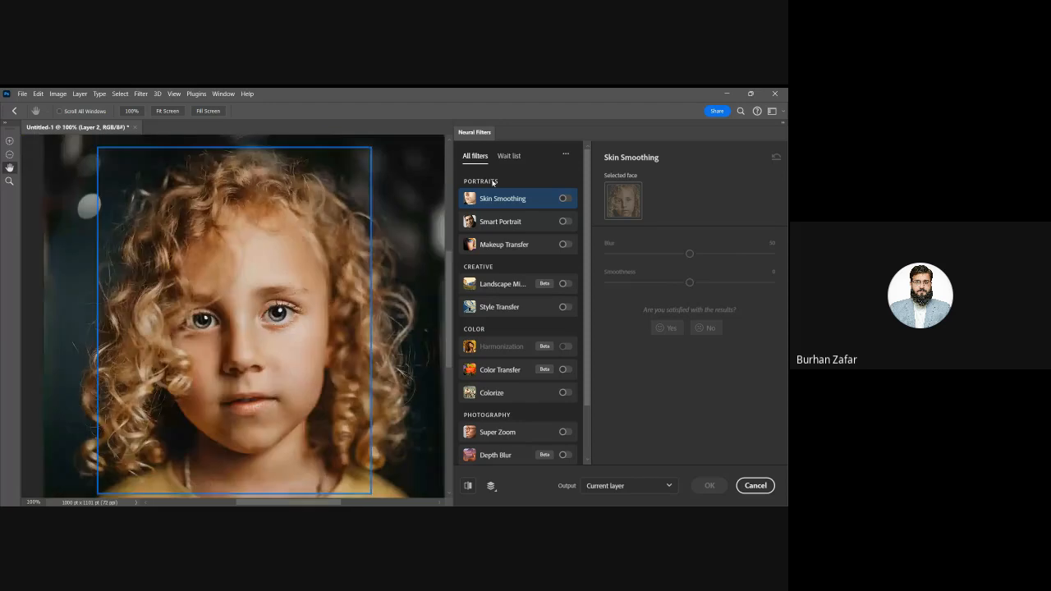
click(564, 198)
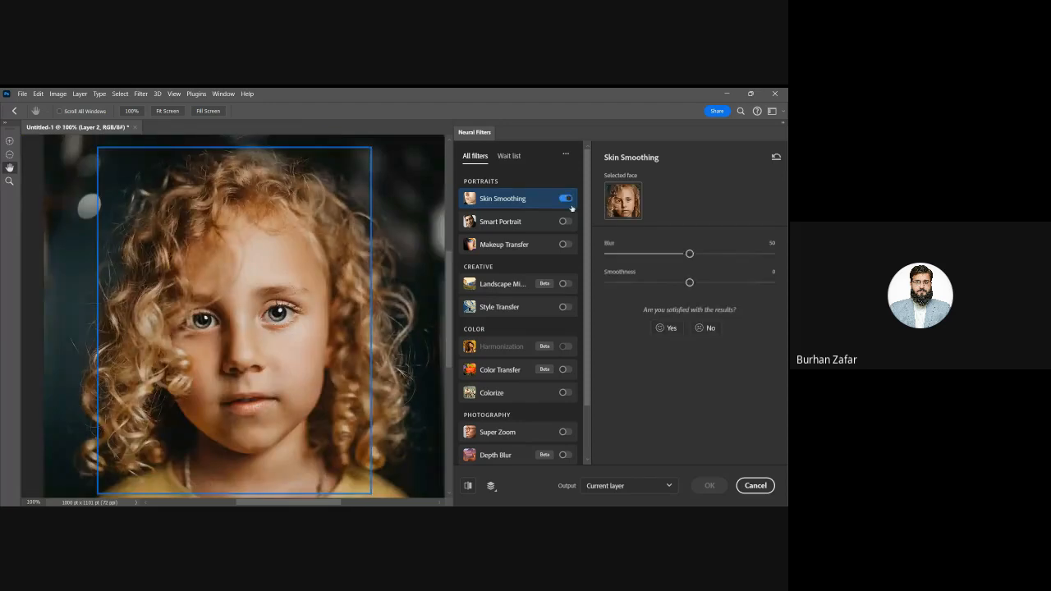
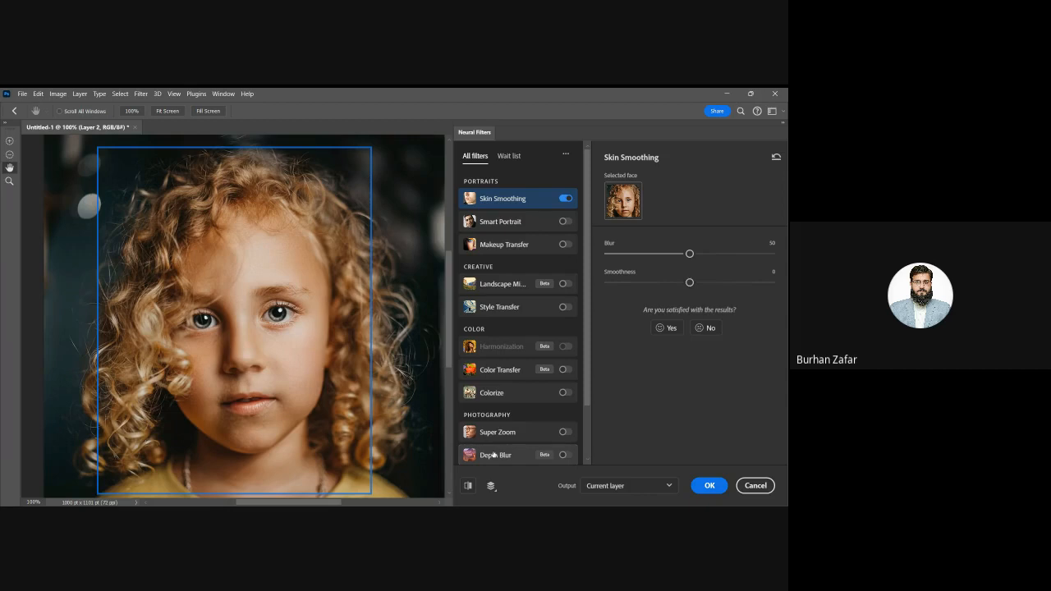
Try out the Skin Smoothing filter's Blur adjustment on the child's face and disable the filter
mouse_move(488, 313)
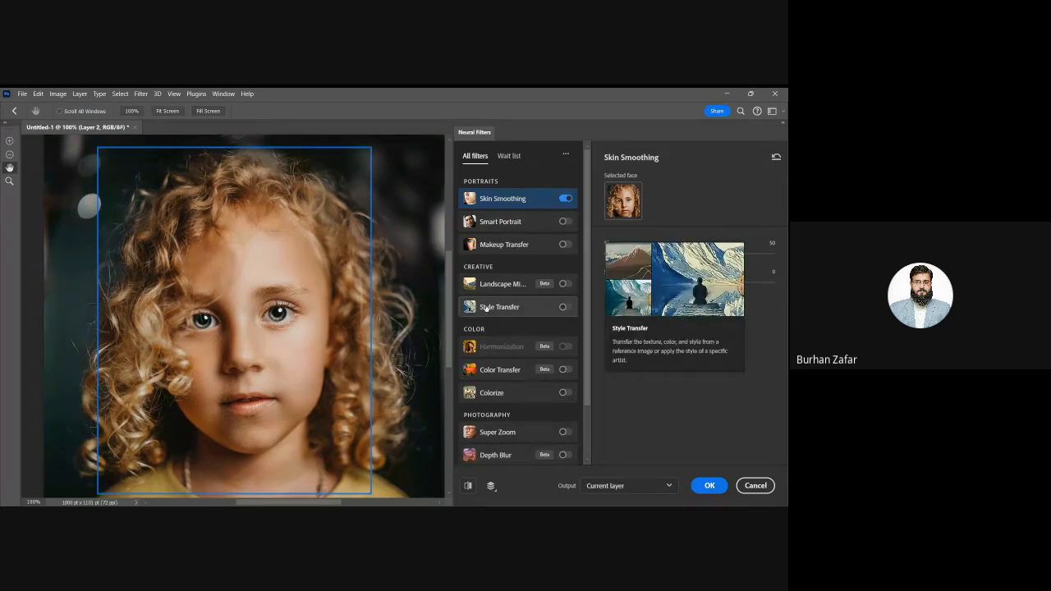
mouse_move(516, 375)
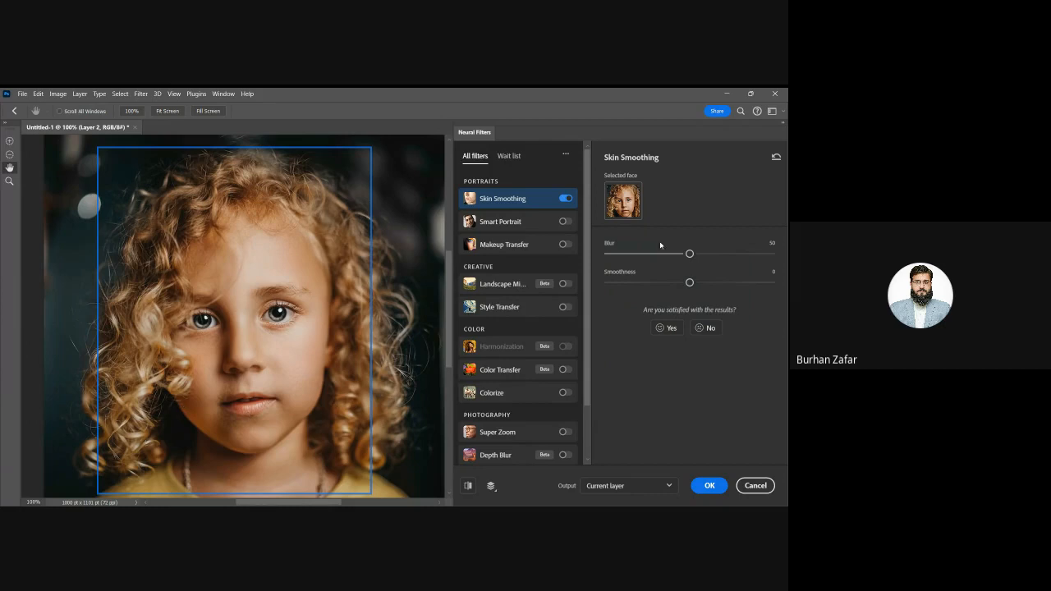
drag(689, 253, 718, 283)
click(564, 198)
Enable Smart Portrait with auto balance combinations on, try a Happiness of +6 on the face, and undo it
click(565, 222)
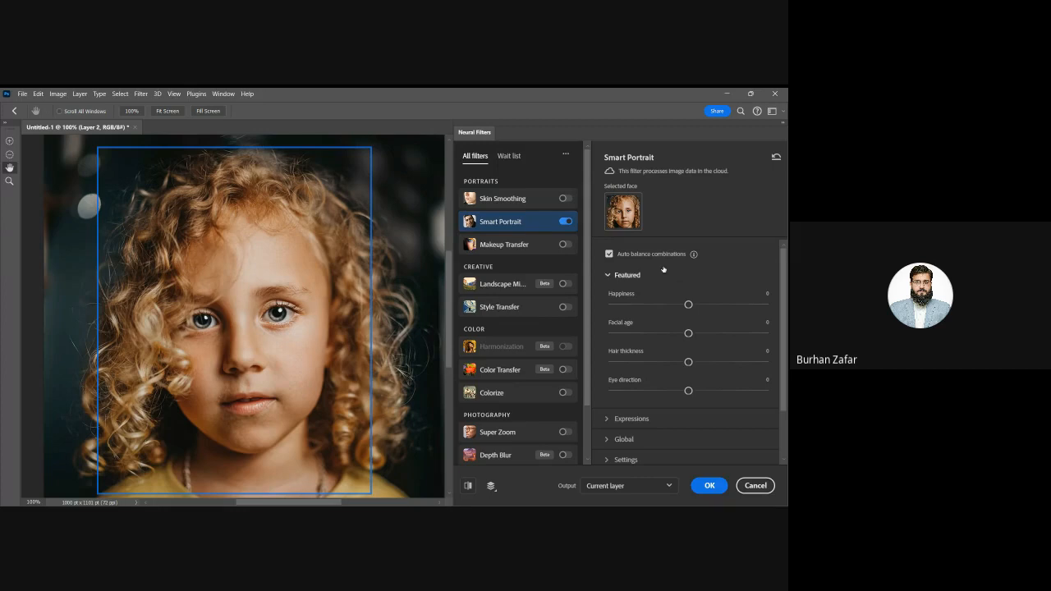
click(612, 256)
click(609, 254)
drag(688, 304, 697, 305)
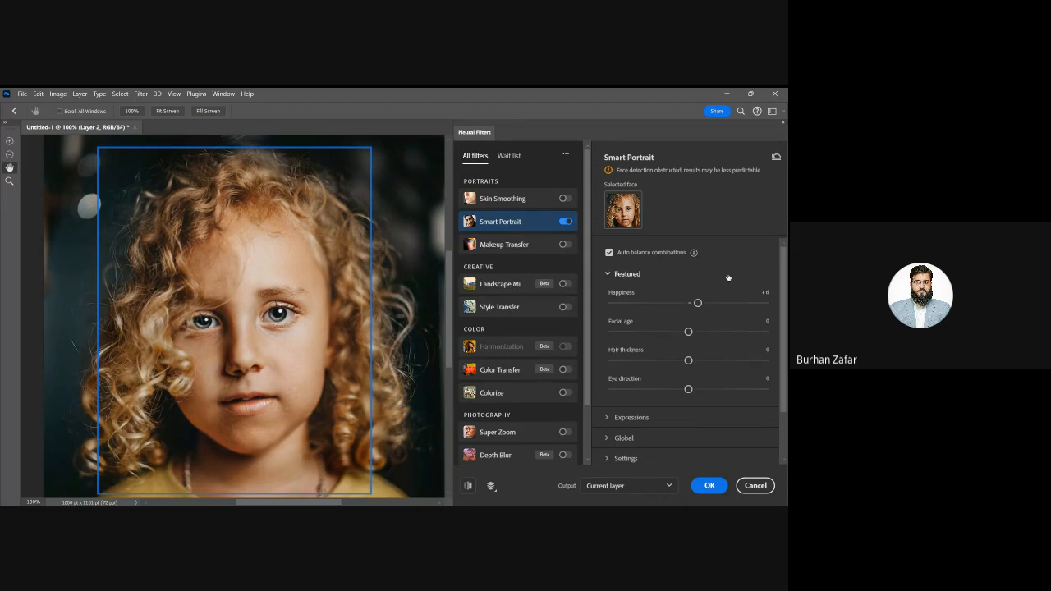
key(ctrl+z)
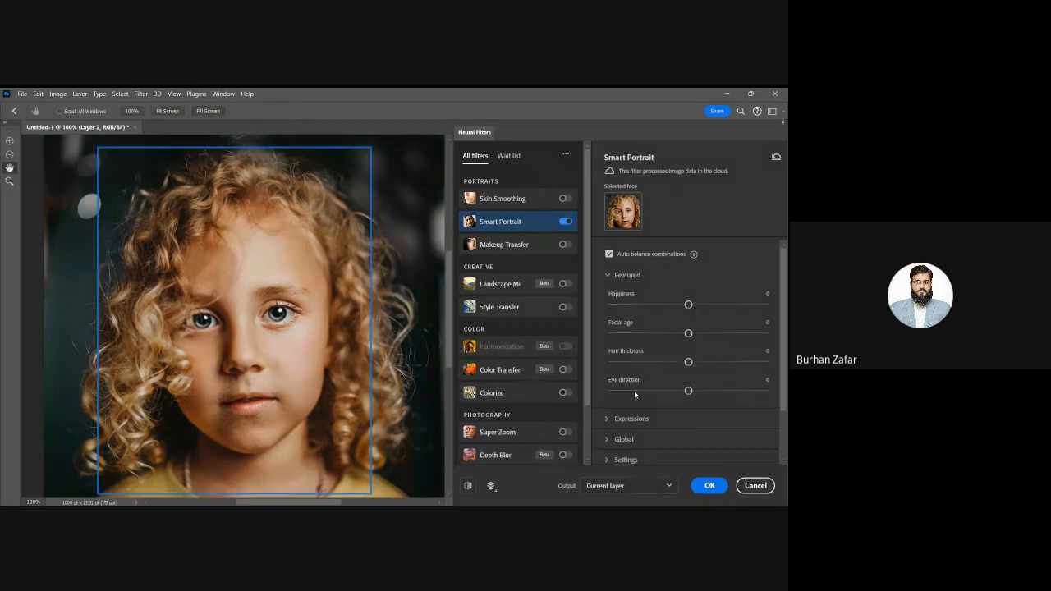
Look over Smart Portrait's Expressions, Global and Settings options, and disable the filter
click(631, 419)
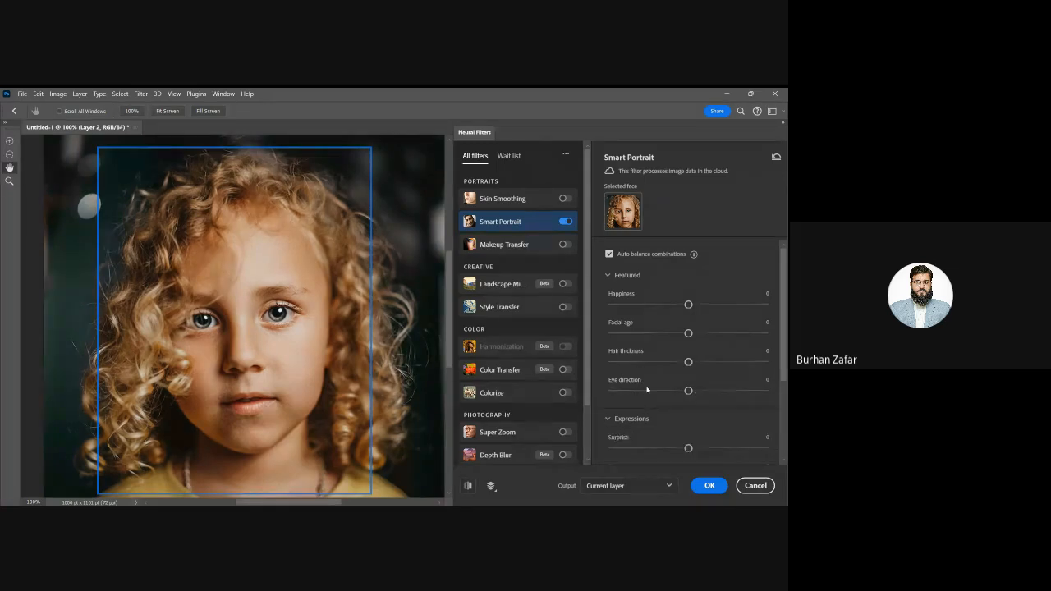
scroll(646, 390, down, 3)
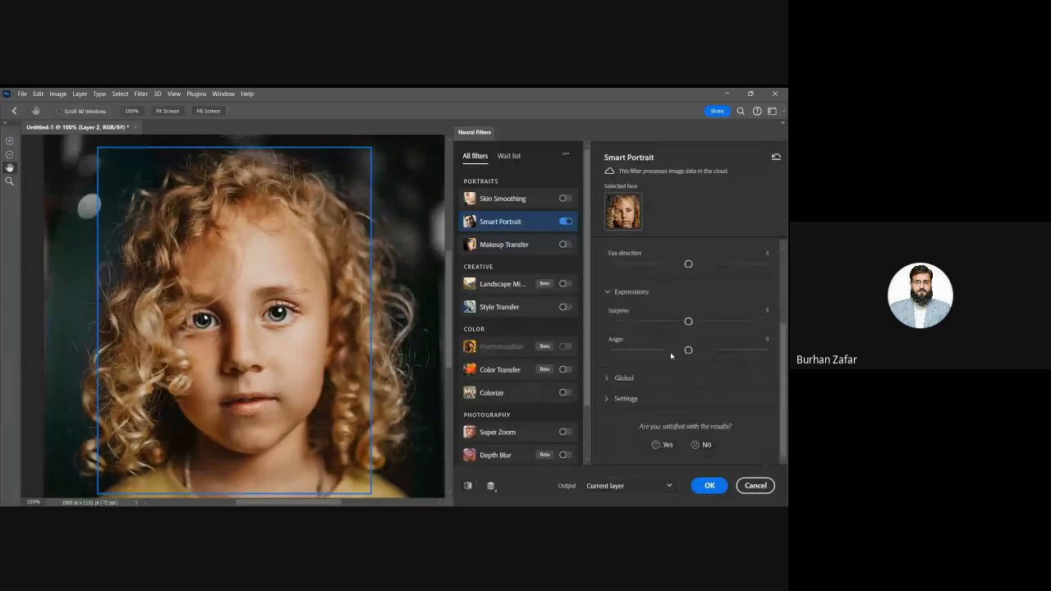
click(675, 378)
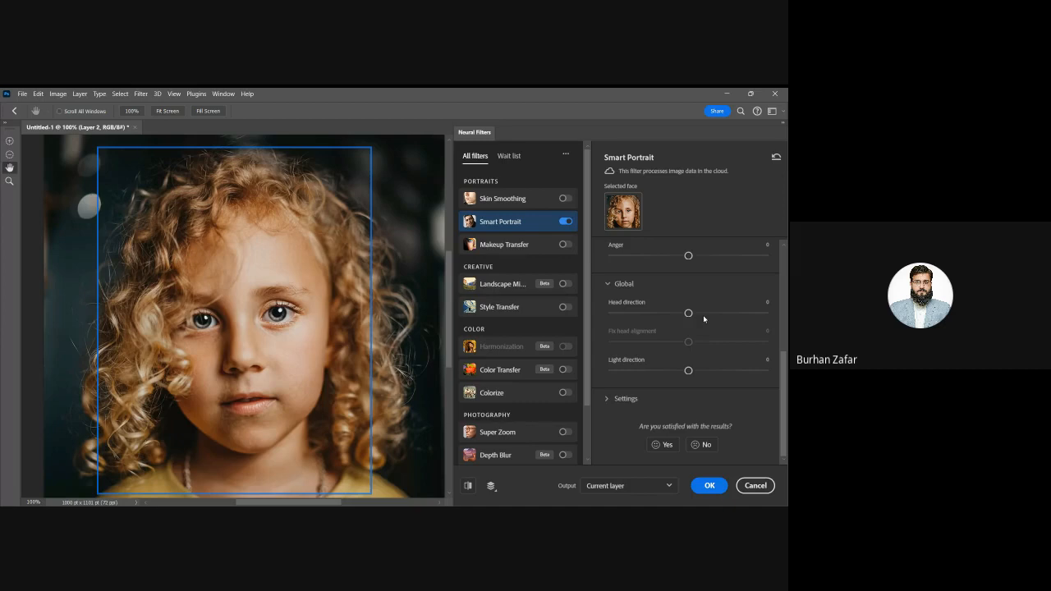
click(619, 399)
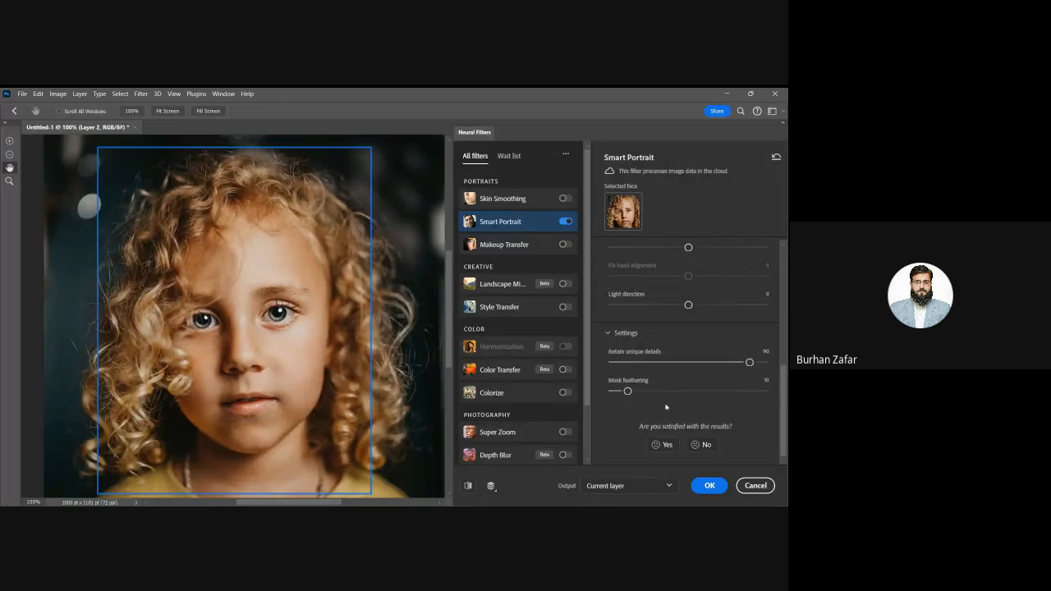
scroll(666, 404, up, 5)
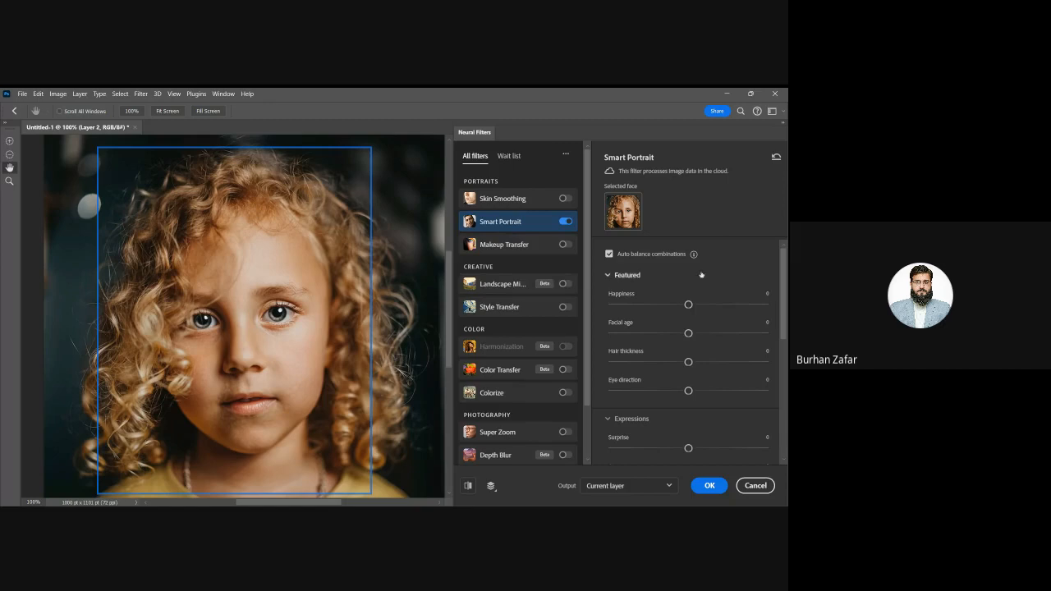
scroll(701, 275, down, 3)
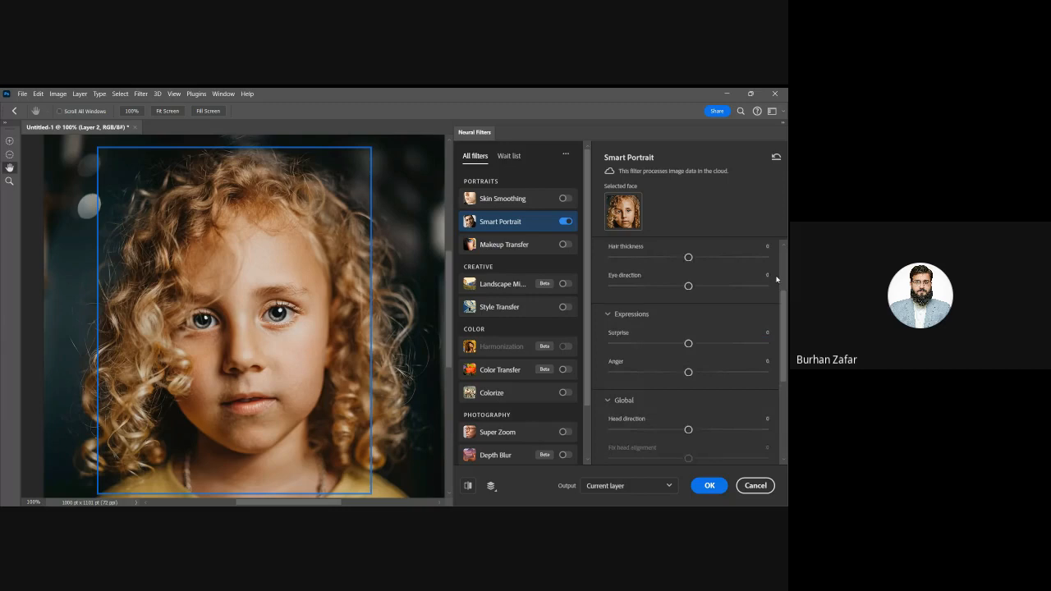
click(566, 221)
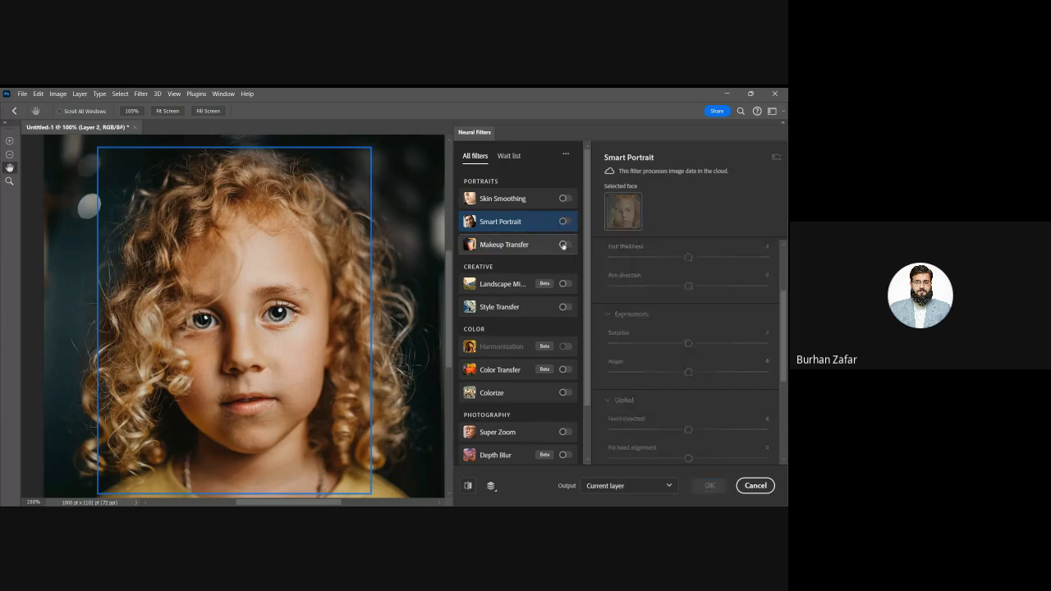
Enable Makeup Transfer, try choosing a reference image from the computer, and disable the filter
click(564, 245)
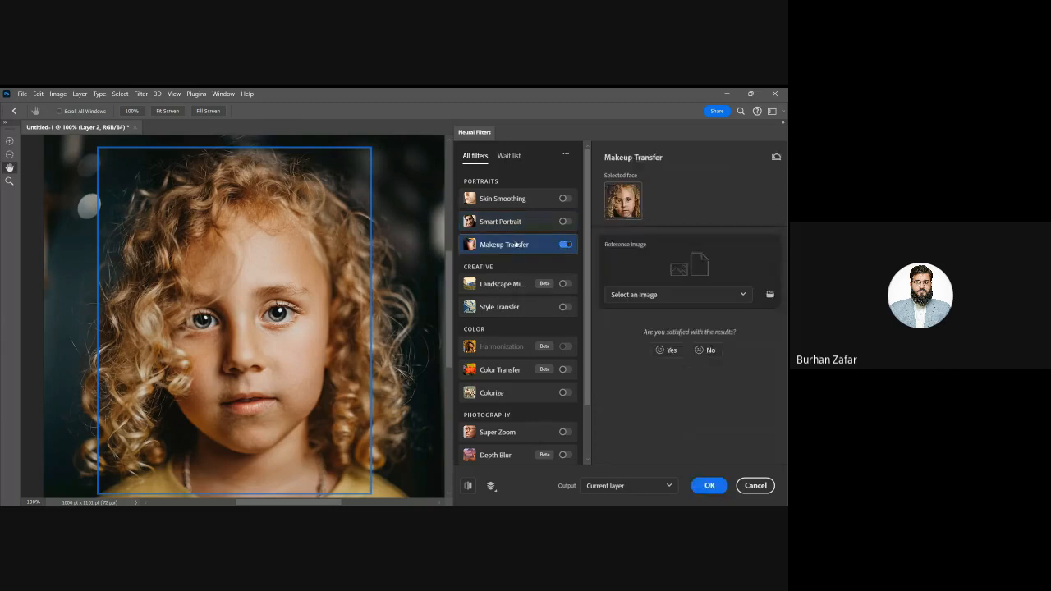
mouse_move(516, 244)
click(643, 294)
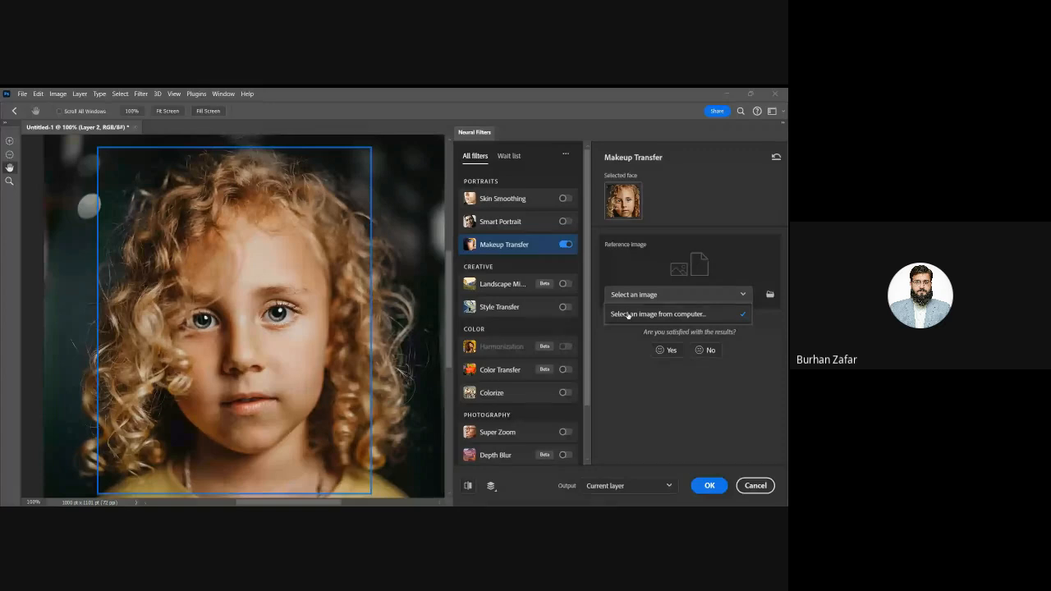
click(628, 314)
click(660, 320)
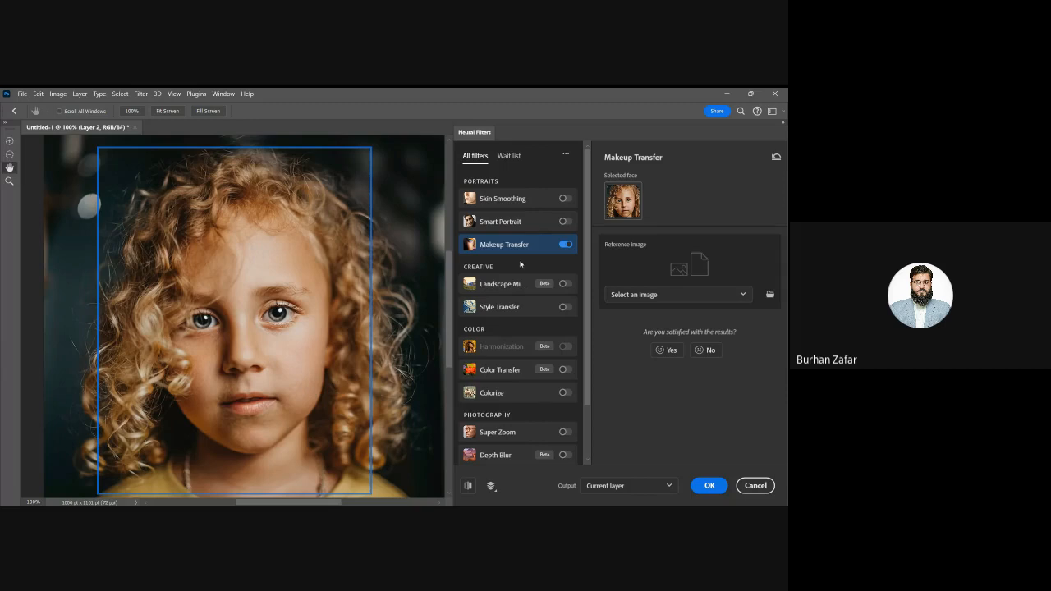
click(566, 245)
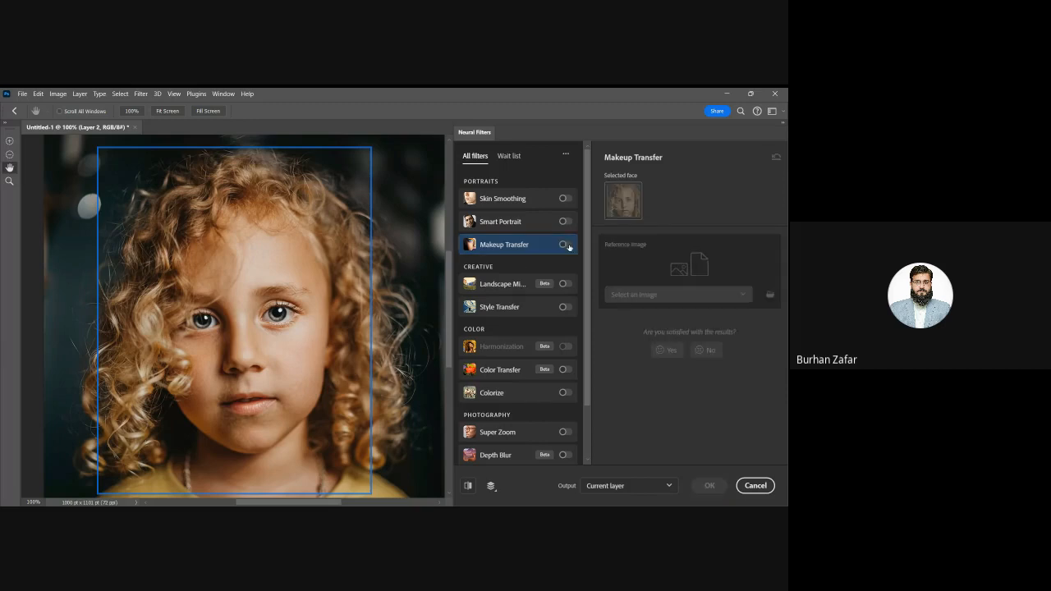
Preview the Landscape Mixer filter's options on the portrait and cancel Neural Filters
click(565, 283)
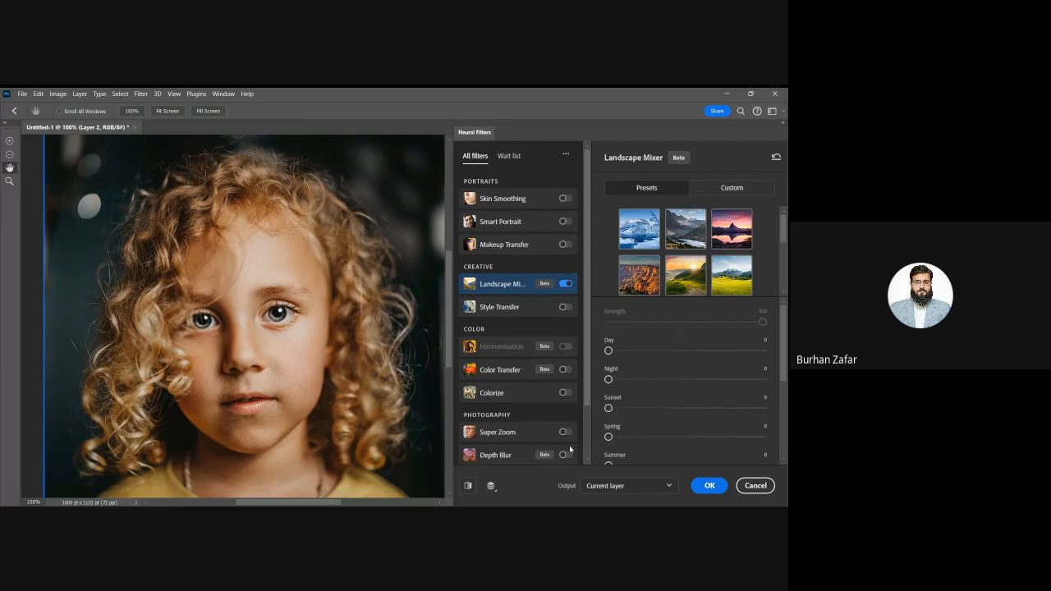
click(756, 485)
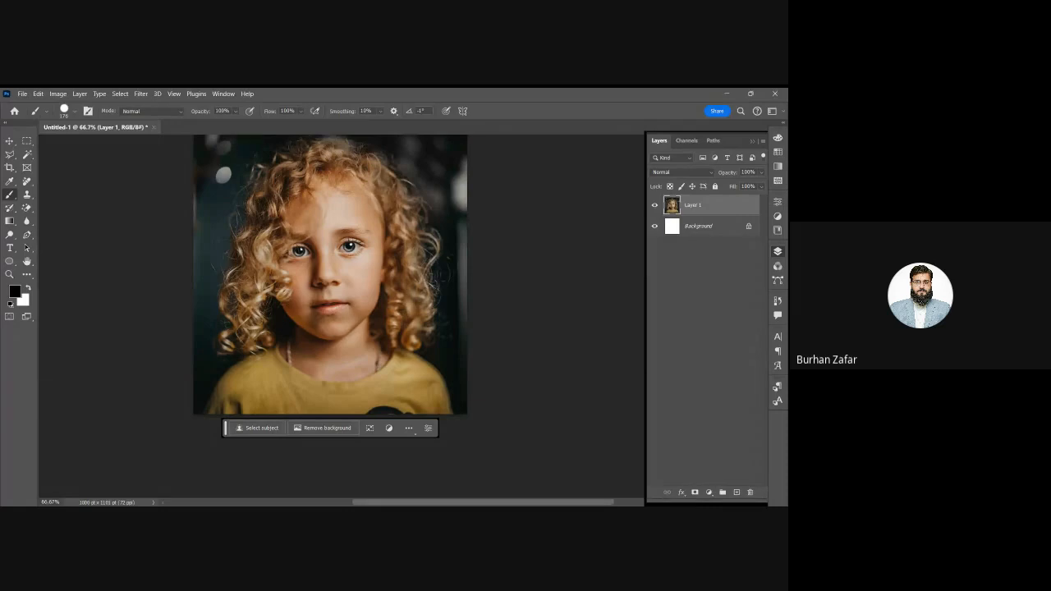
Create a new 800 x 533 px document at 72 ppi from the Clipboard preset and paste the copied mountain village photo
key(ctrl+n)
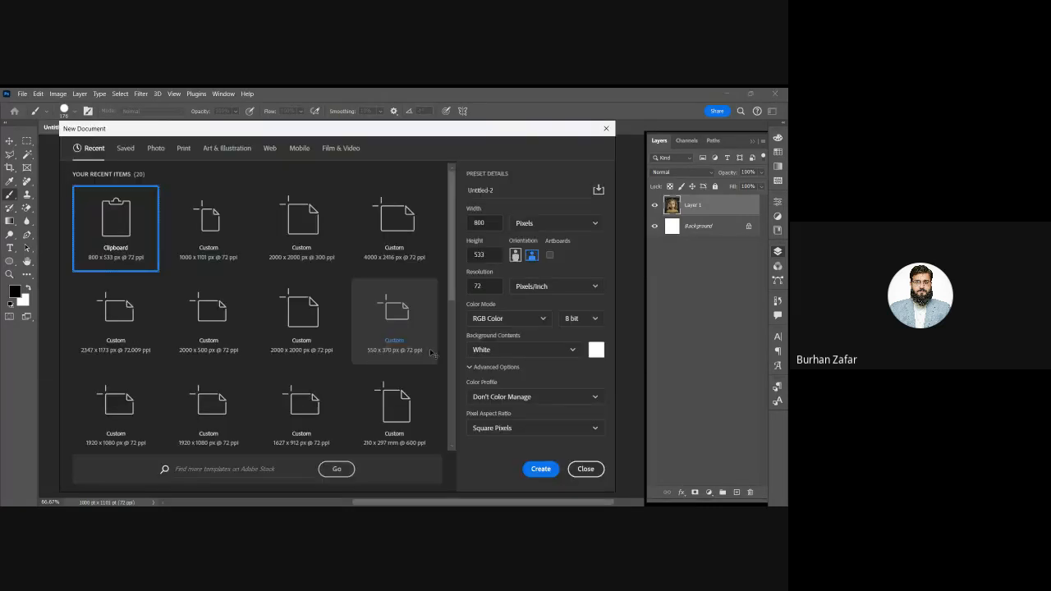
key(Return)
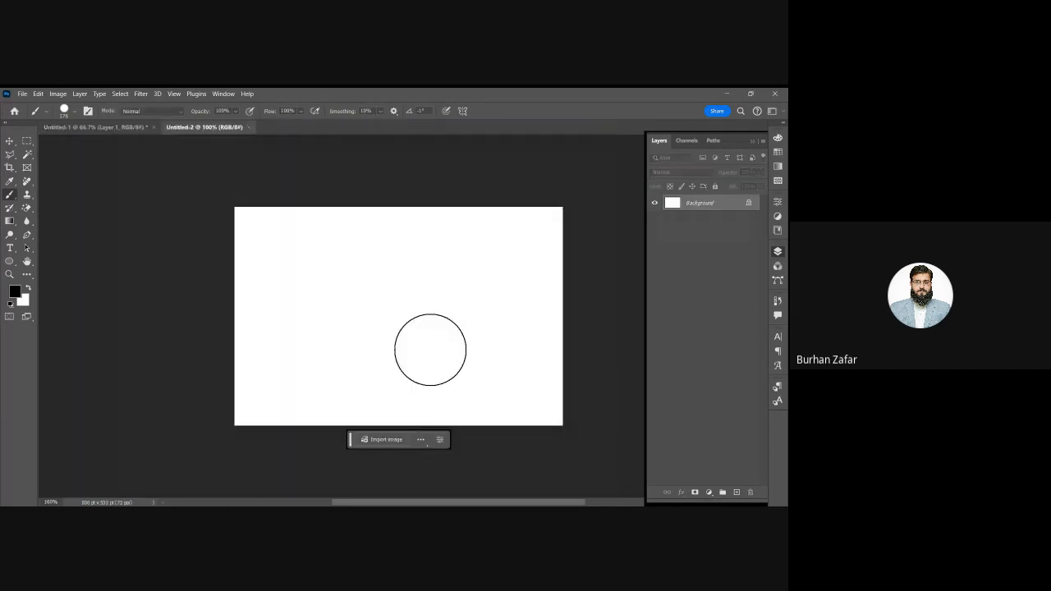
key(ctrl+v)
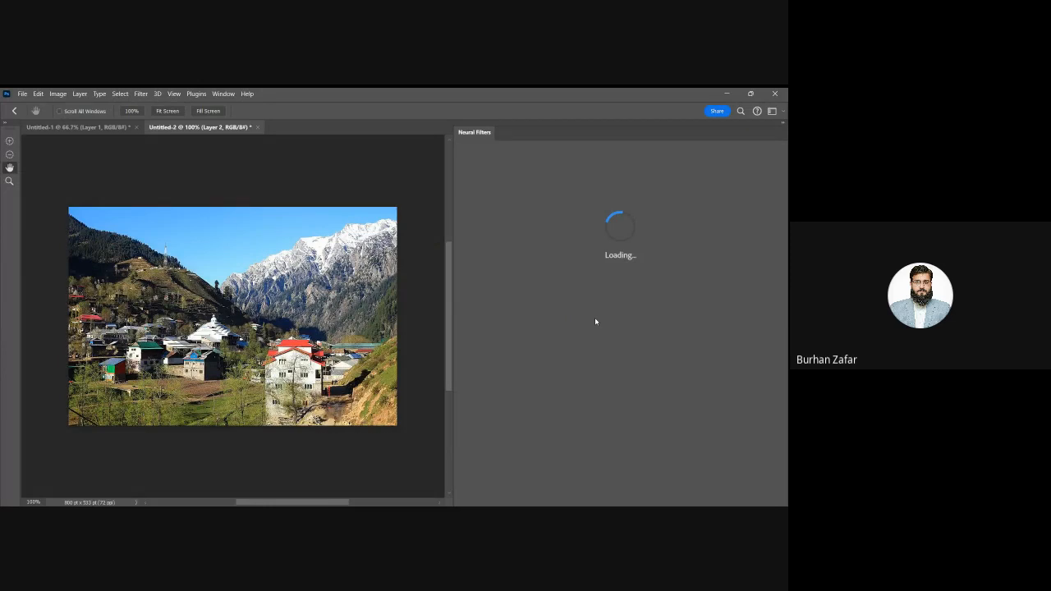
Enable the Landscape Mixer neural filter on the village photo and choose the blue snowy mountain preset
click(567, 284)
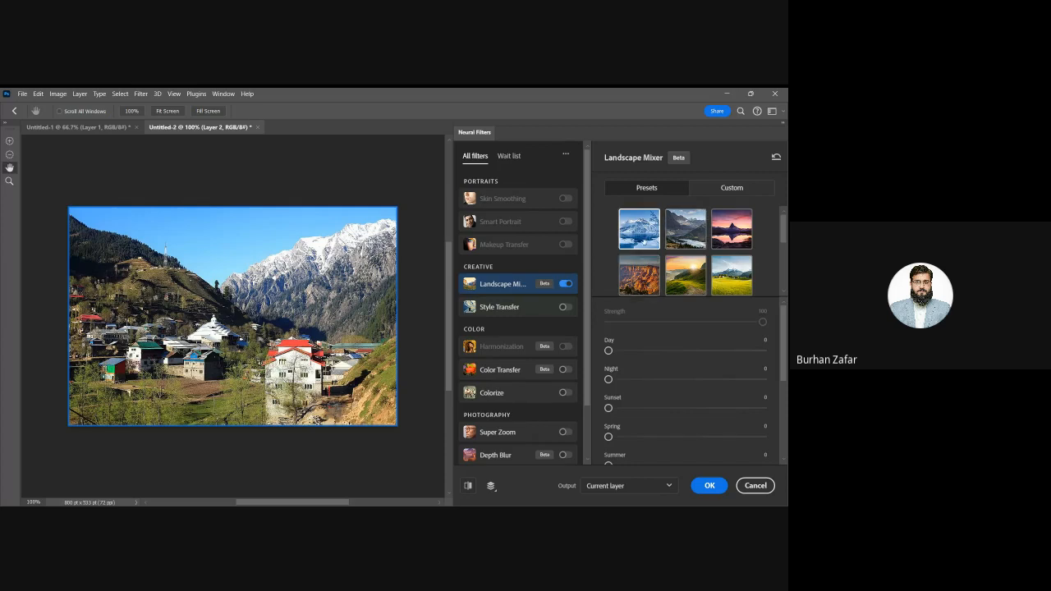
click(638, 230)
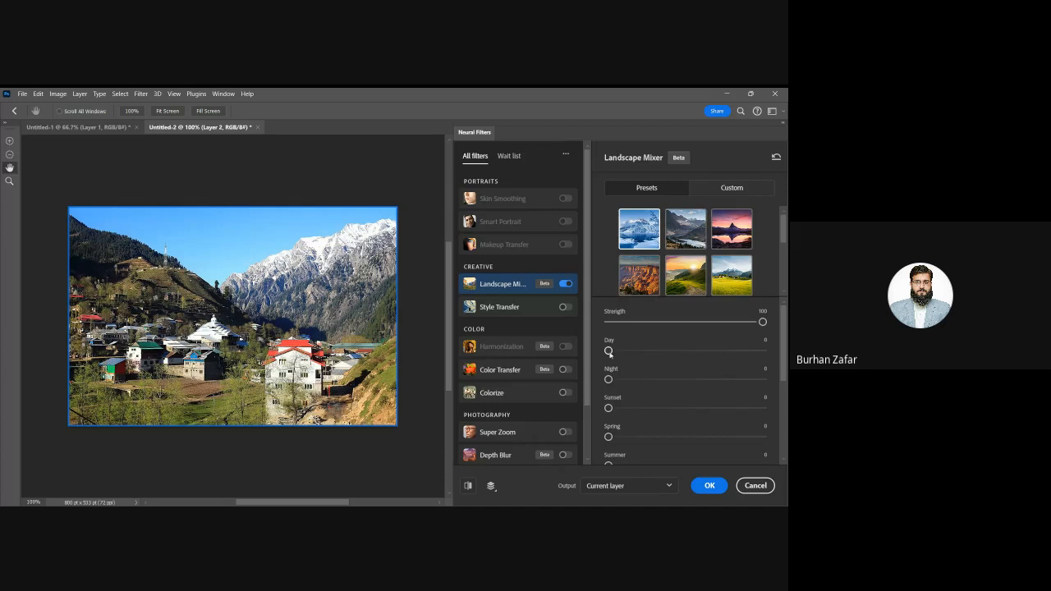
Set Landscape Mixer's Day to 46 and Night to 54 for the village photo
drag(608, 351, 679, 351)
drag(608, 379, 691, 379)
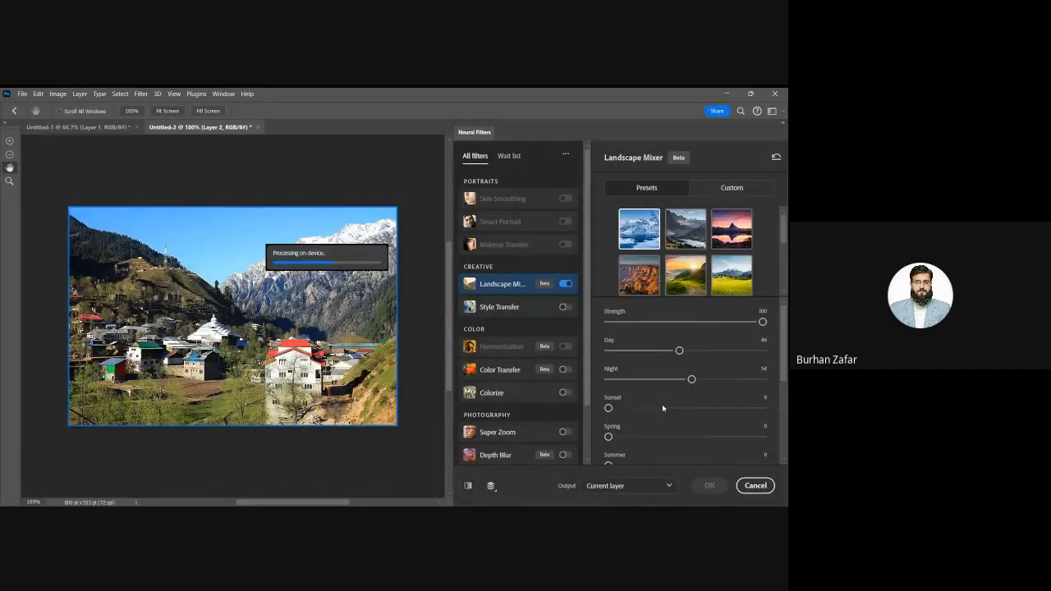
scroll(648, 410, down, 3)
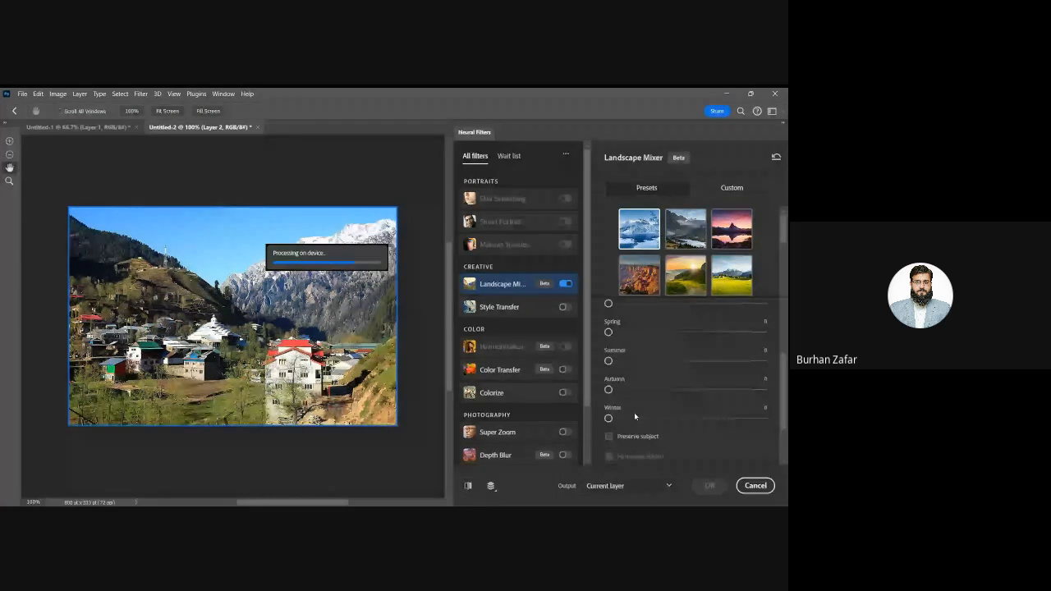
scroll(636, 394, up, 3)
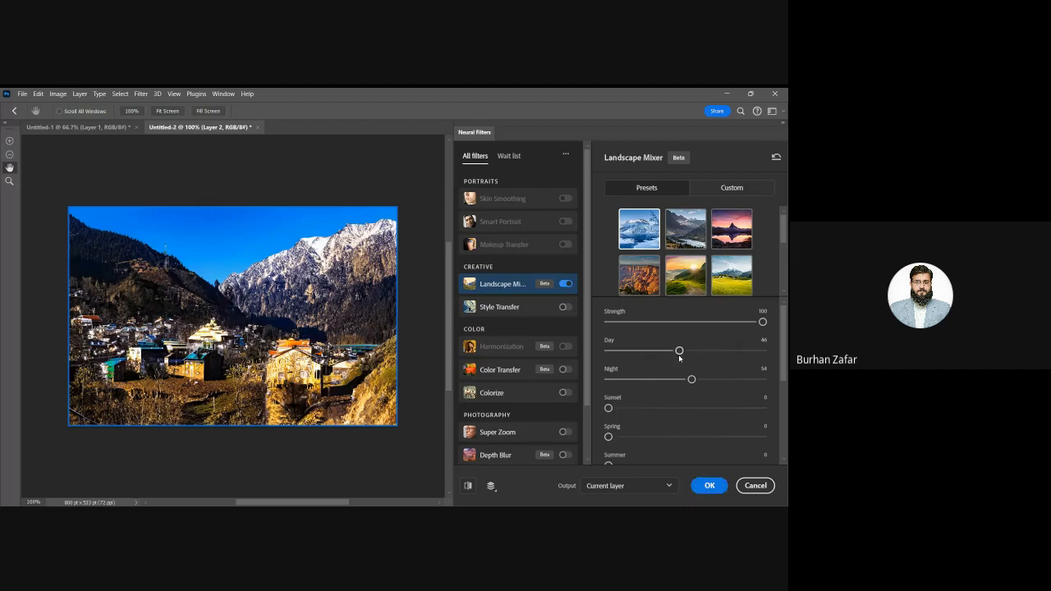
Lower Landscape Mixer's Day to 34 and Night to 47
drag(678, 351, 660, 352)
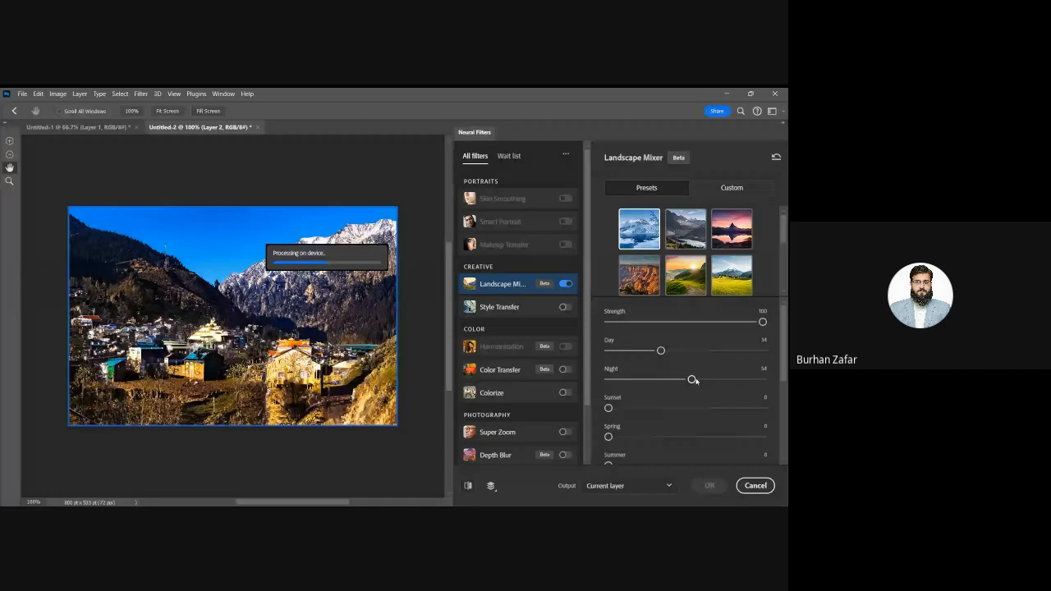
scroll(615, 422, down, 3)
scroll(616, 420, up, 3)
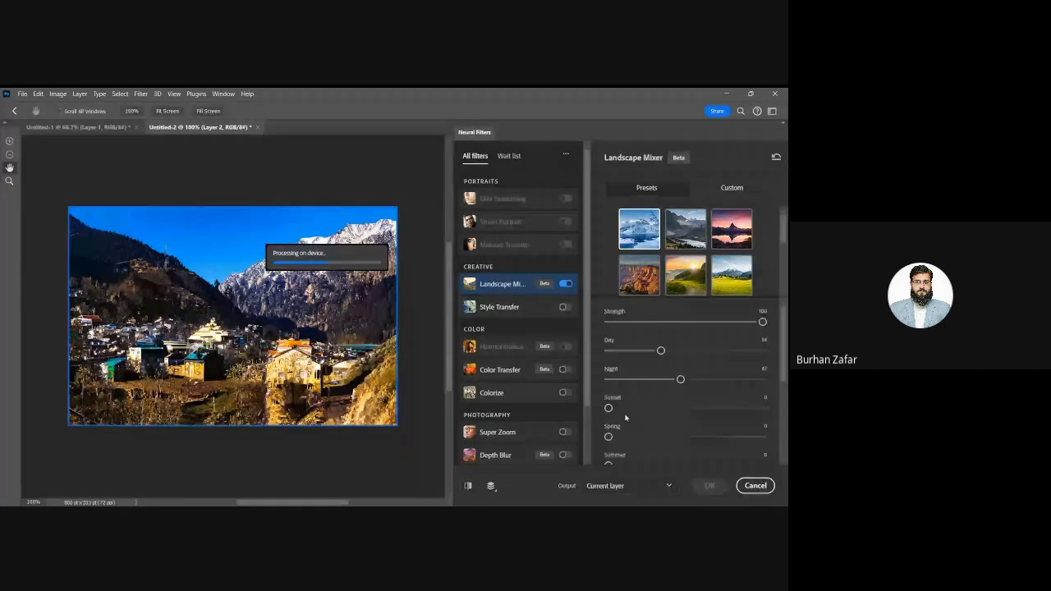
Set Landscape Mixer's Day and Night to 0 and Winter to 100 to give the village a snowy look
drag(660, 350, 608, 351)
scroll(628, 394, down, 3)
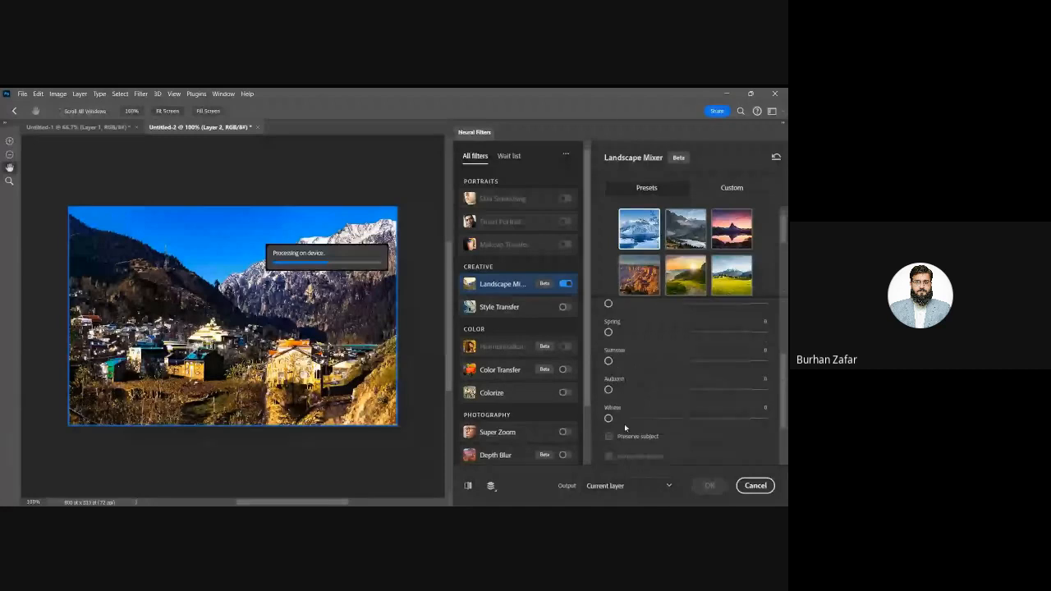
drag(624, 424, 760, 419)
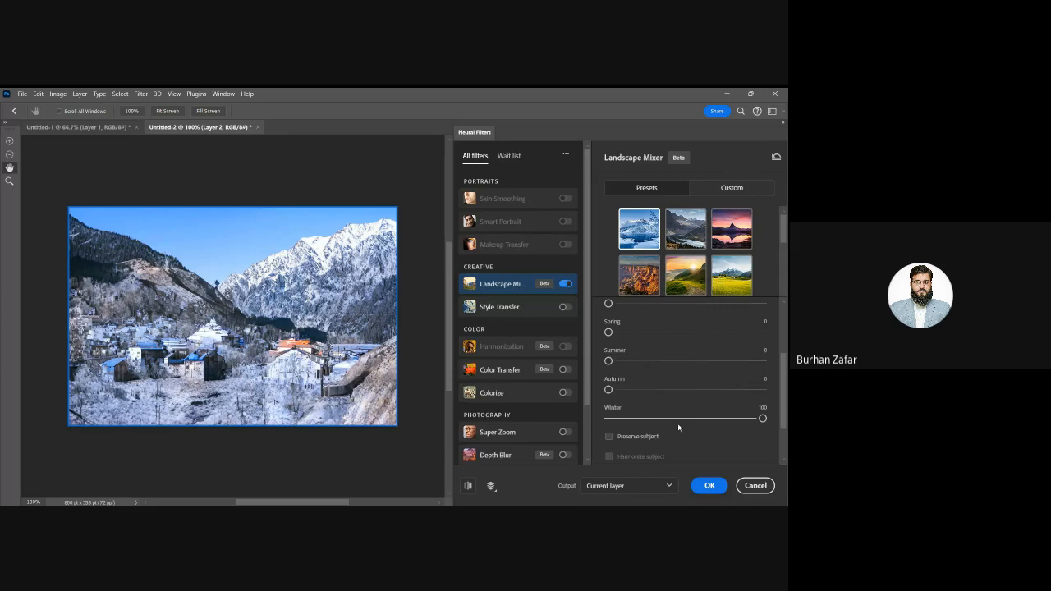
scroll(608, 359, up, 1)
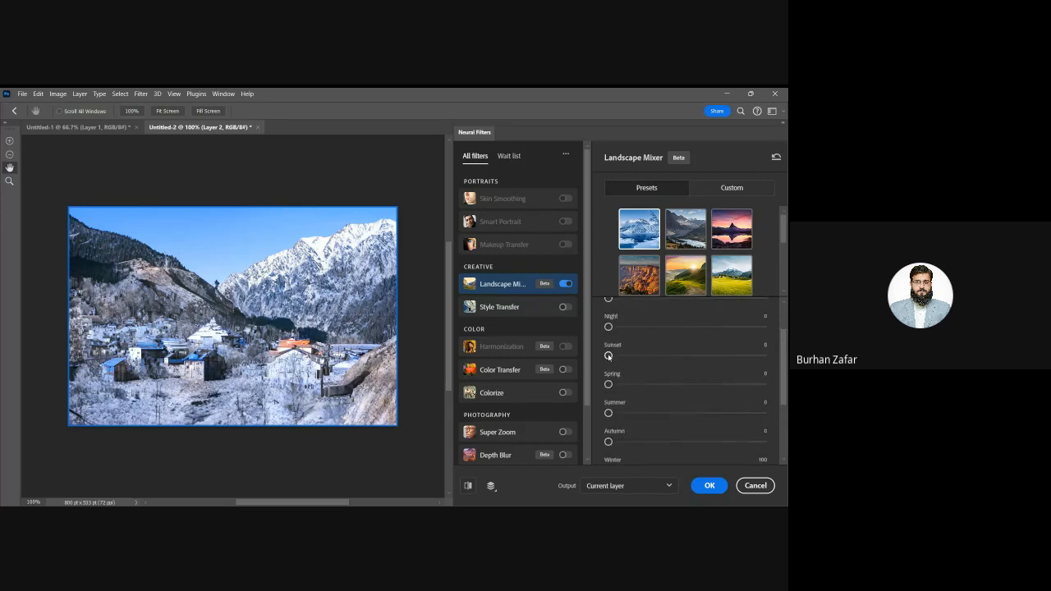
scroll(677, 362, up, 2)
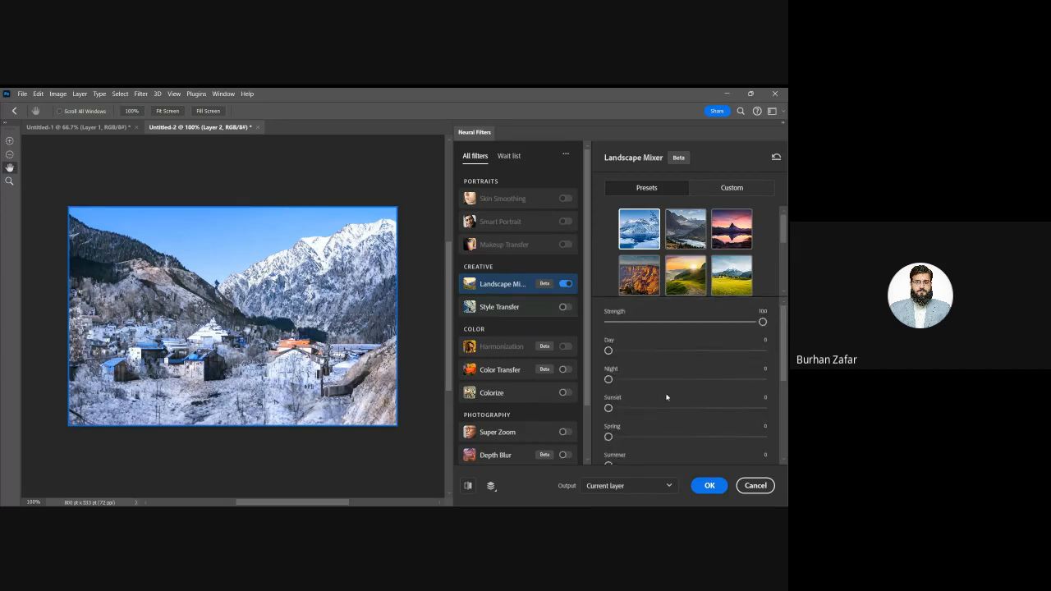
scroll(666, 398, down, 2)
scroll(657, 397, down, 2)
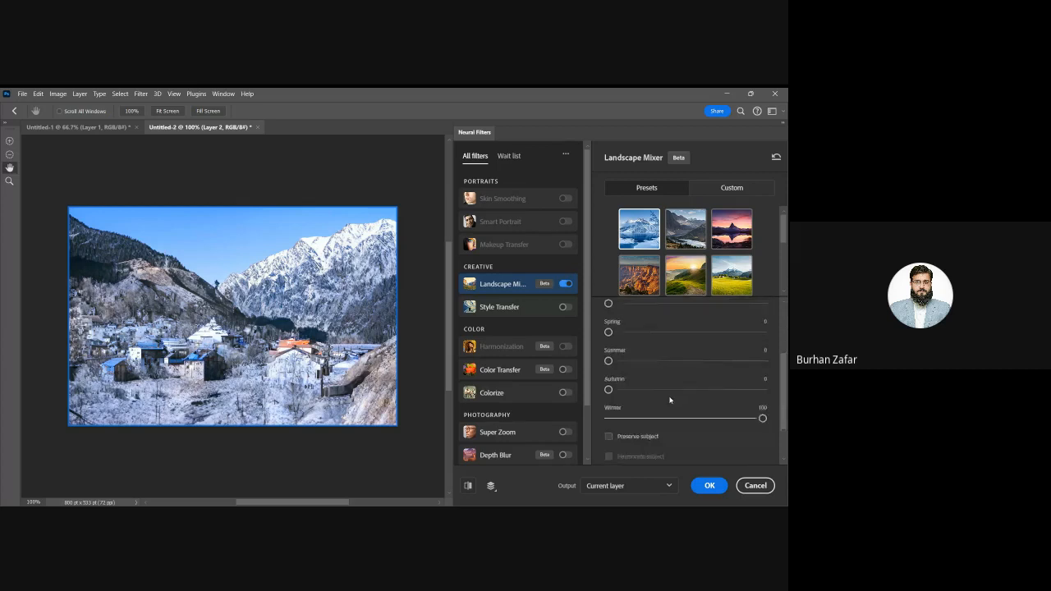
scroll(668, 399, up, 4)
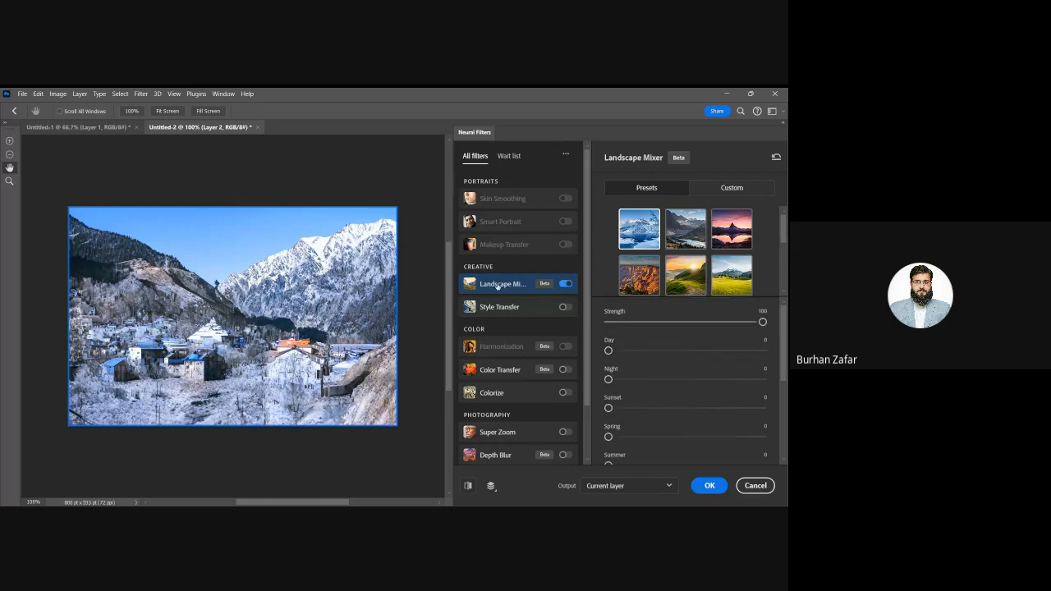
Turn off Landscape Mixer, close Neural Filters on the village photo without applying changes, and switch to the portrait document
click(565, 284)
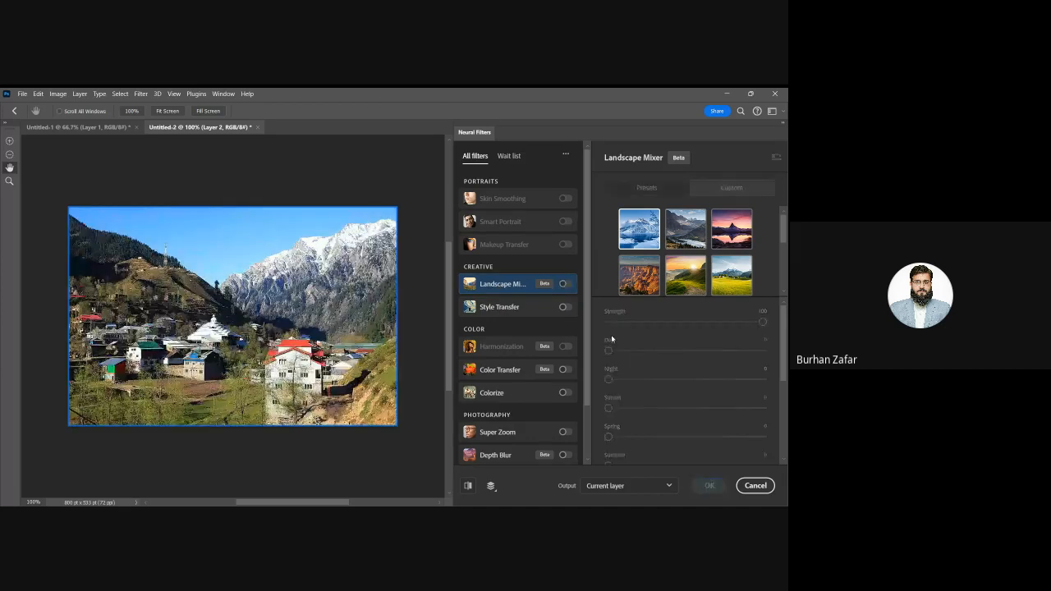
click(755, 486)
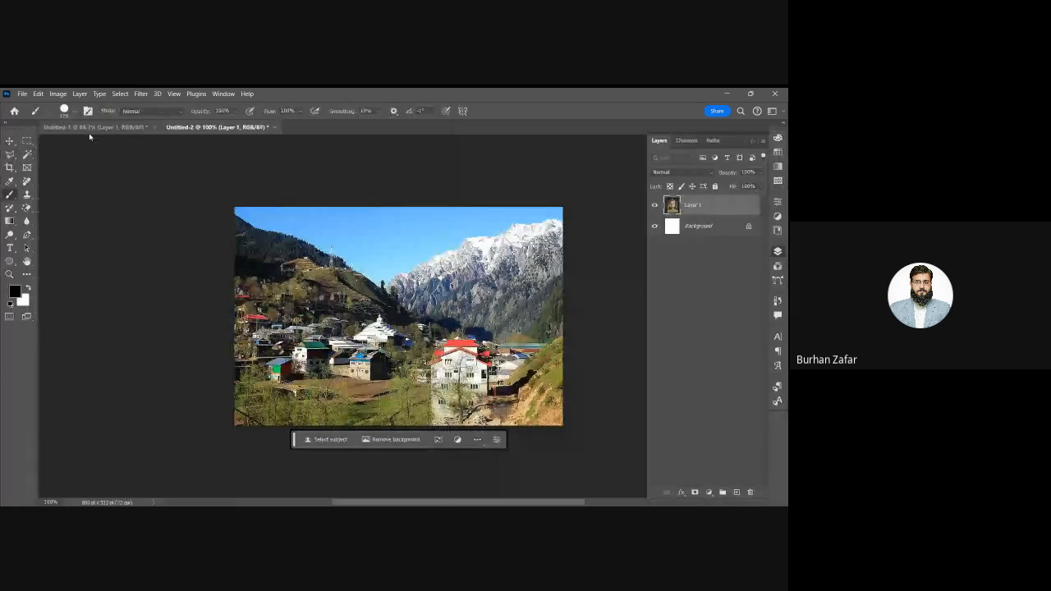
click(92, 128)
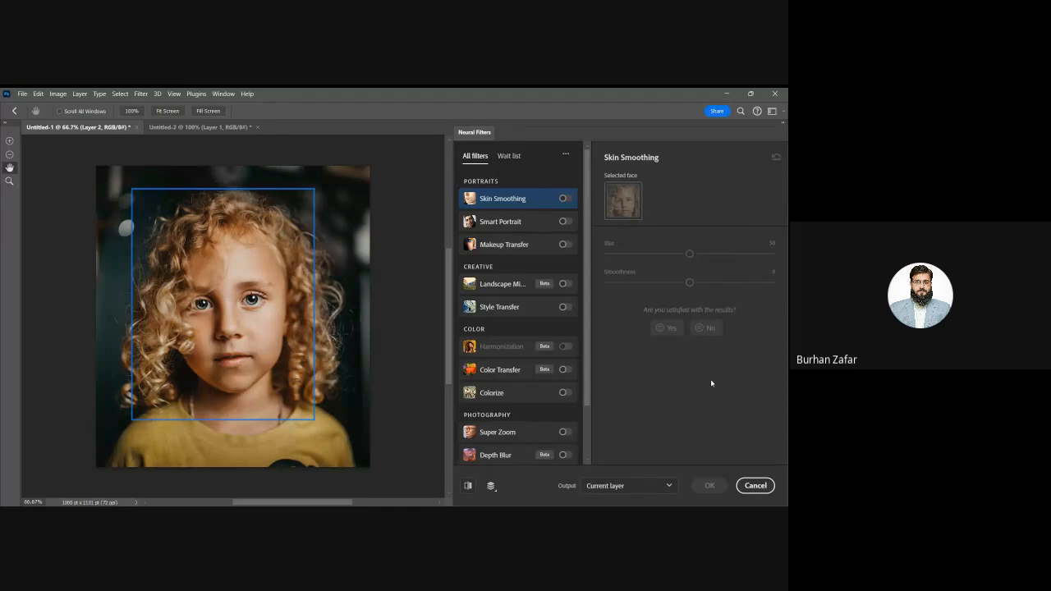
Browse Style Transfer's artist styles and apply the red mountain preset to the portrait
click(526, 307)
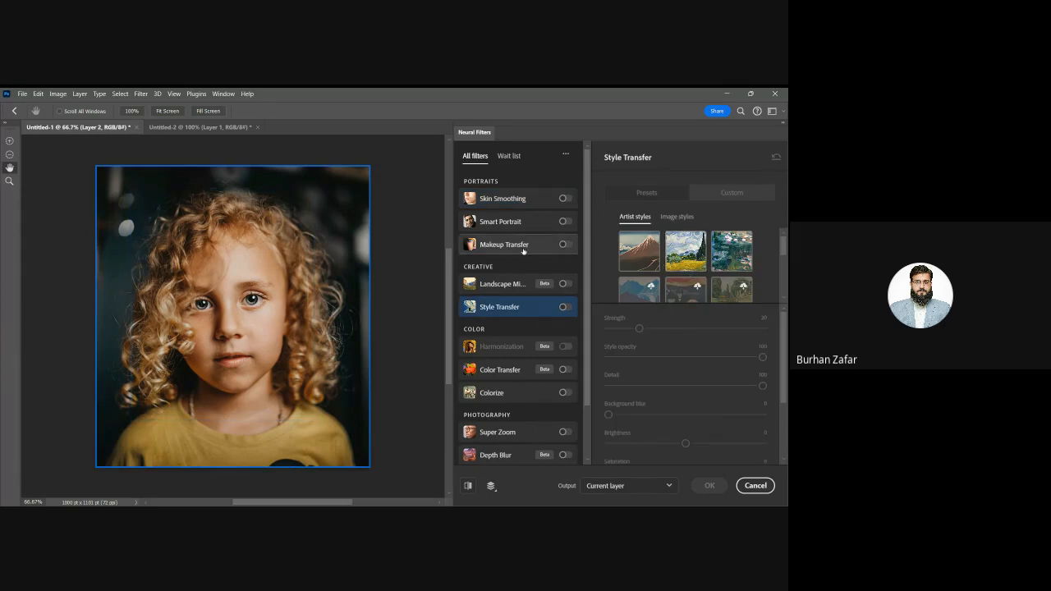
mouse_move(523, 251)
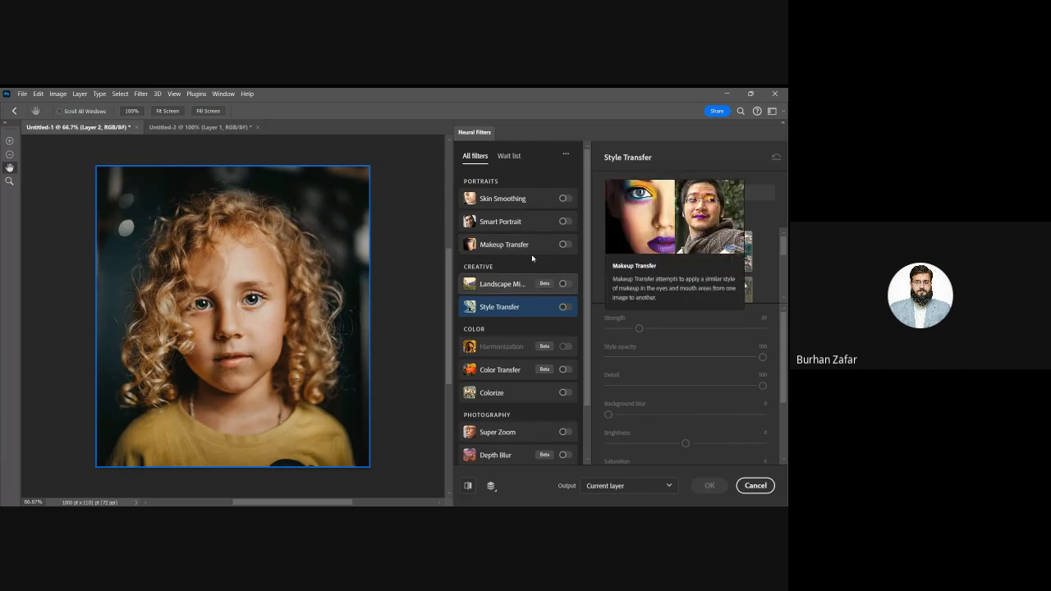
scroll(729, 265, down, 2)
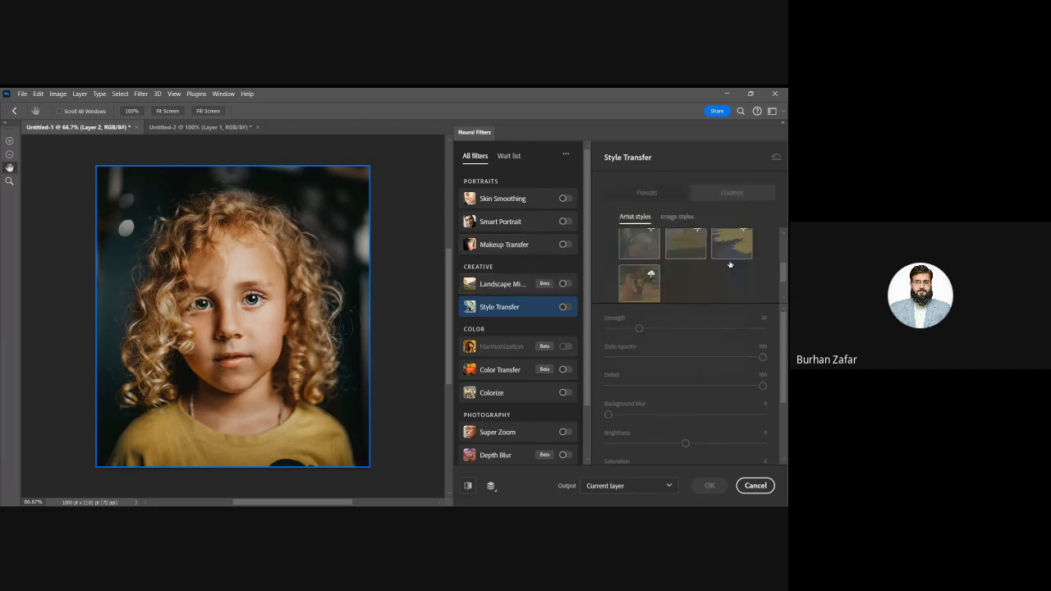
scroll(730, 265, up, 2)
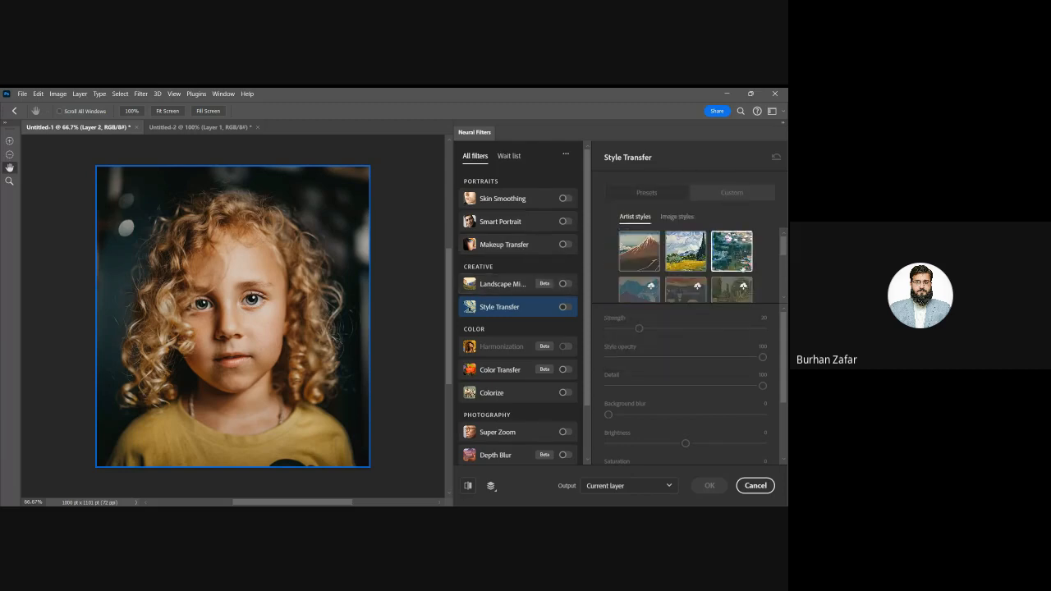
click(648, 264)
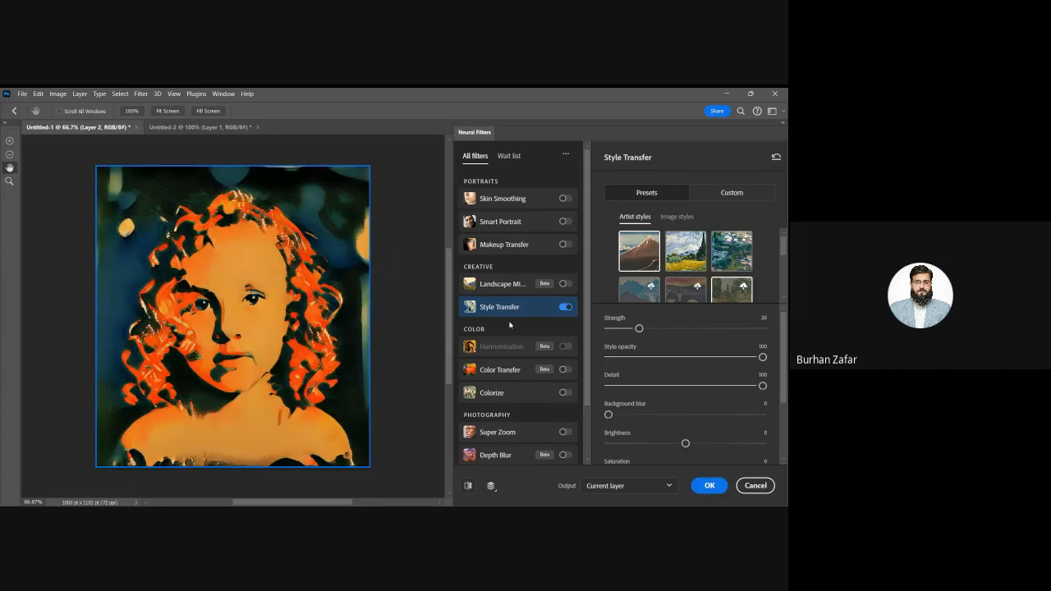
Browse Style Transfer's image styles, and try a Strength of 5 on the portrait before turning the filter off
click(687, 216)
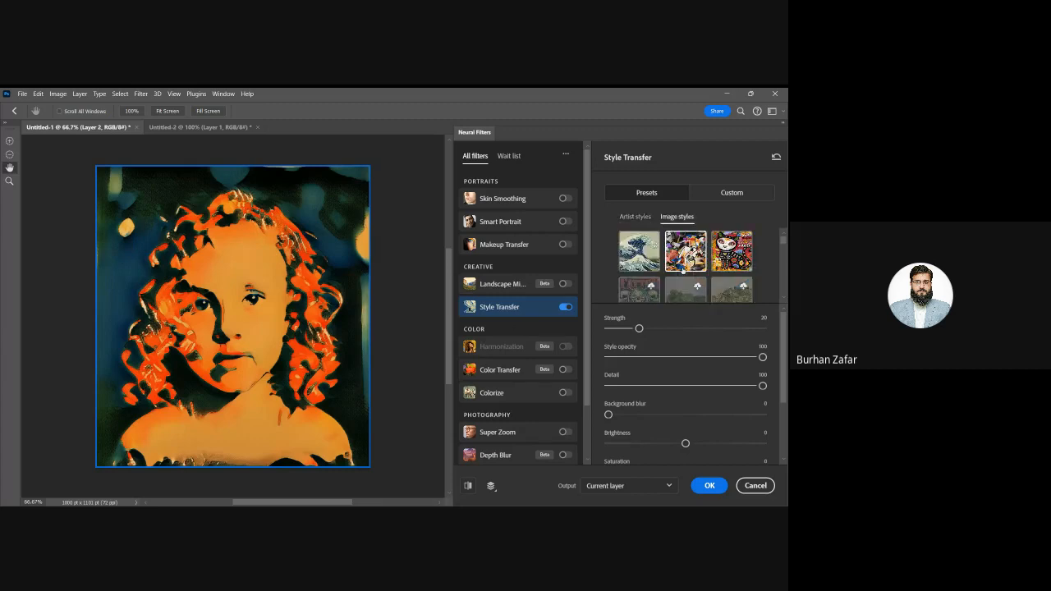
scroll(698, 279, down, 1)
scroll(708, 288, up, 1)
drag(639, 329, 615, 329)
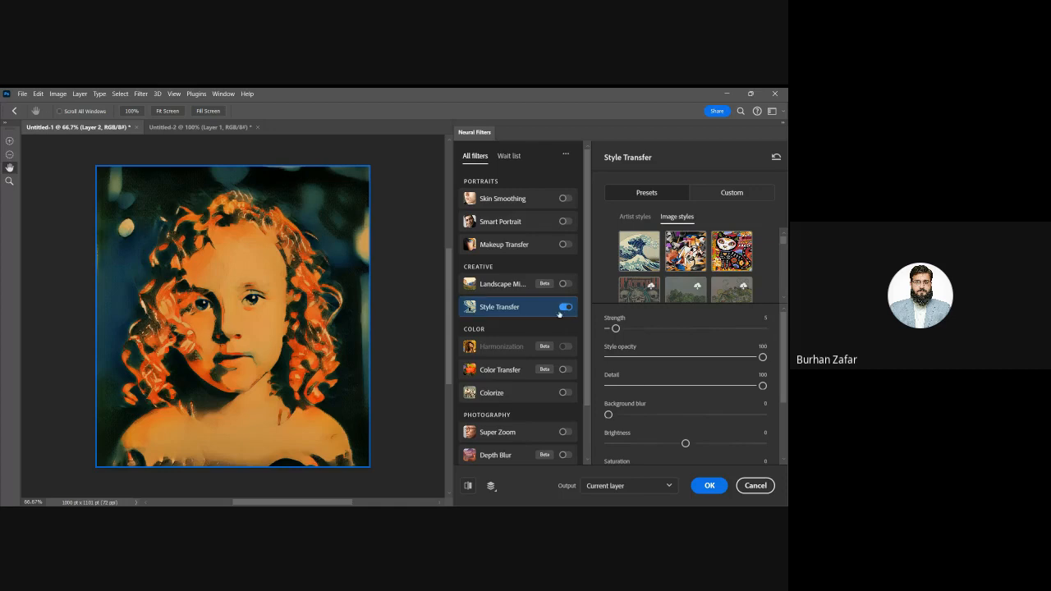
scroll(633, 395, down, 2)
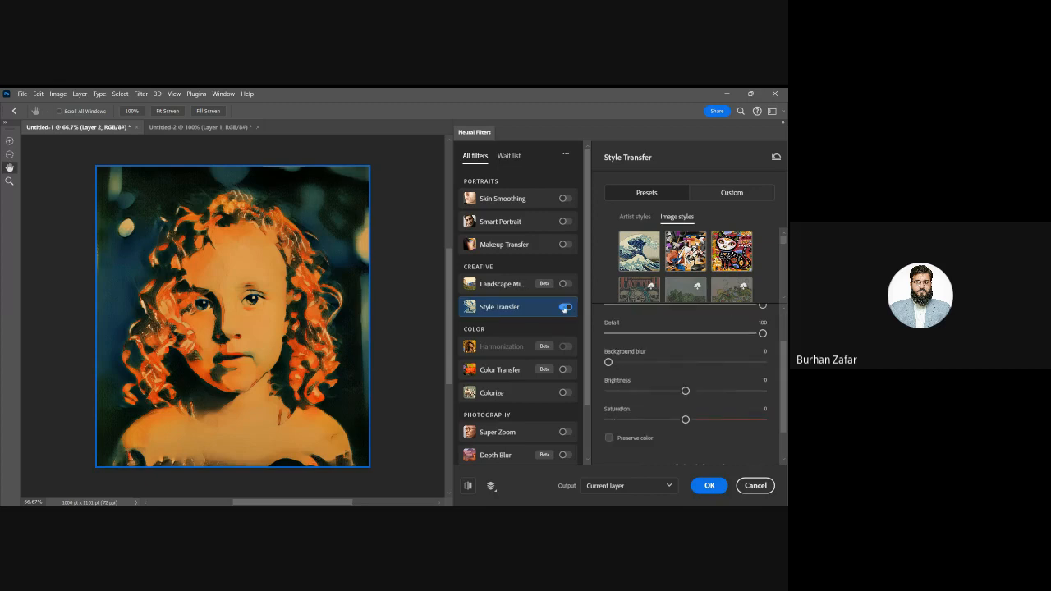
click(565, 308)
Review the Harmonization filter's settings and Color Transfer's custom reference image options
click(514, 348)
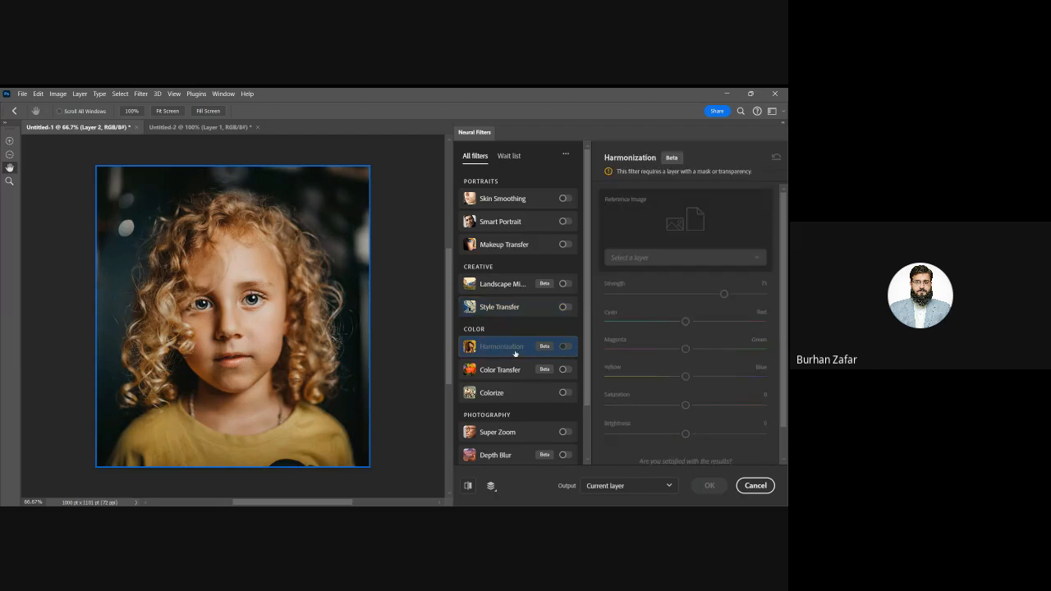
mouse_move(515, 353)
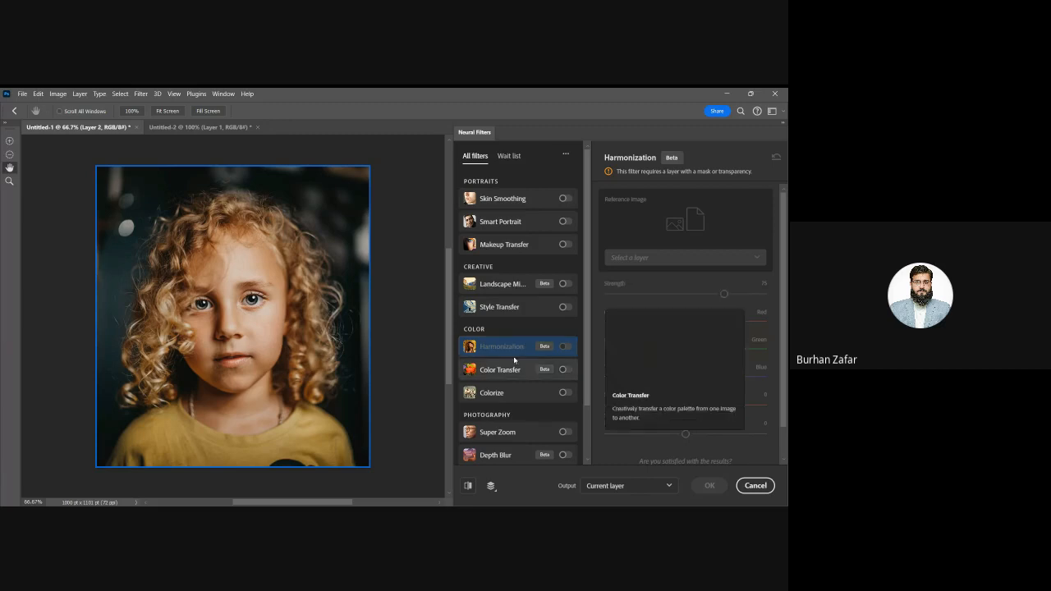
click(527, 372)
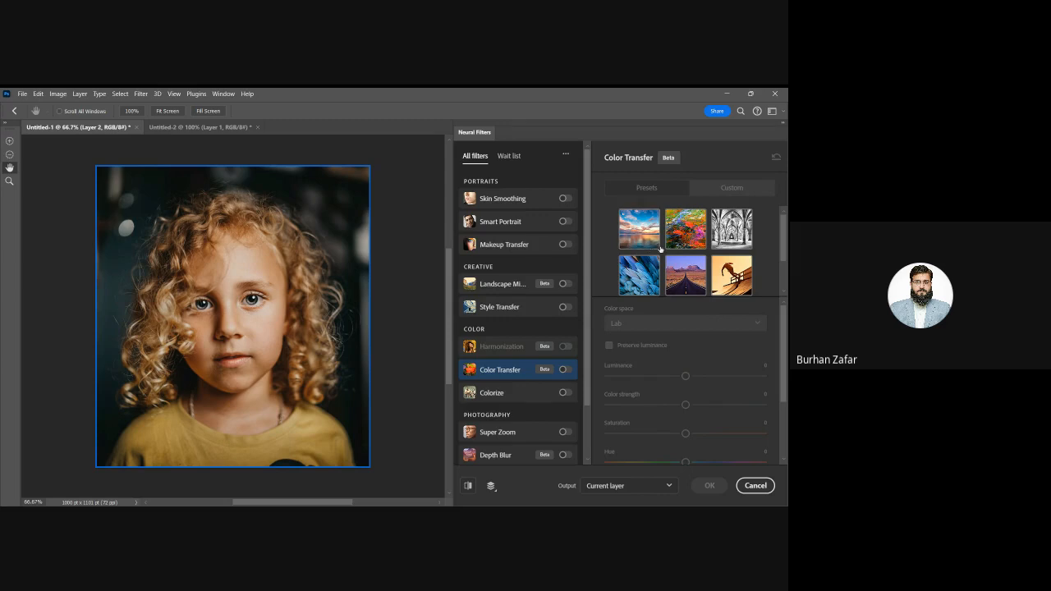
click(565, 369)
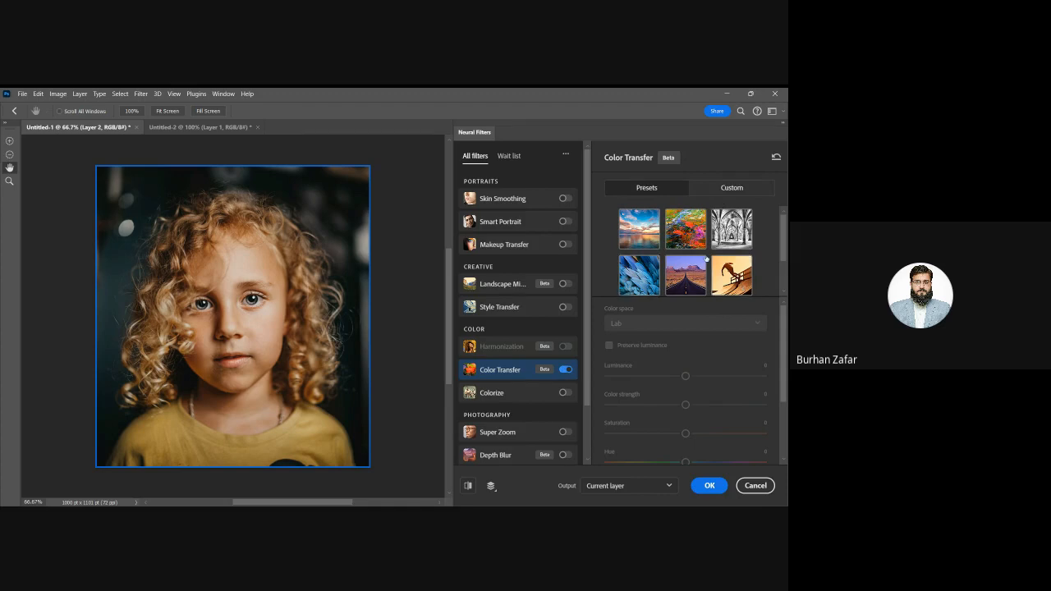
click(731, 195)
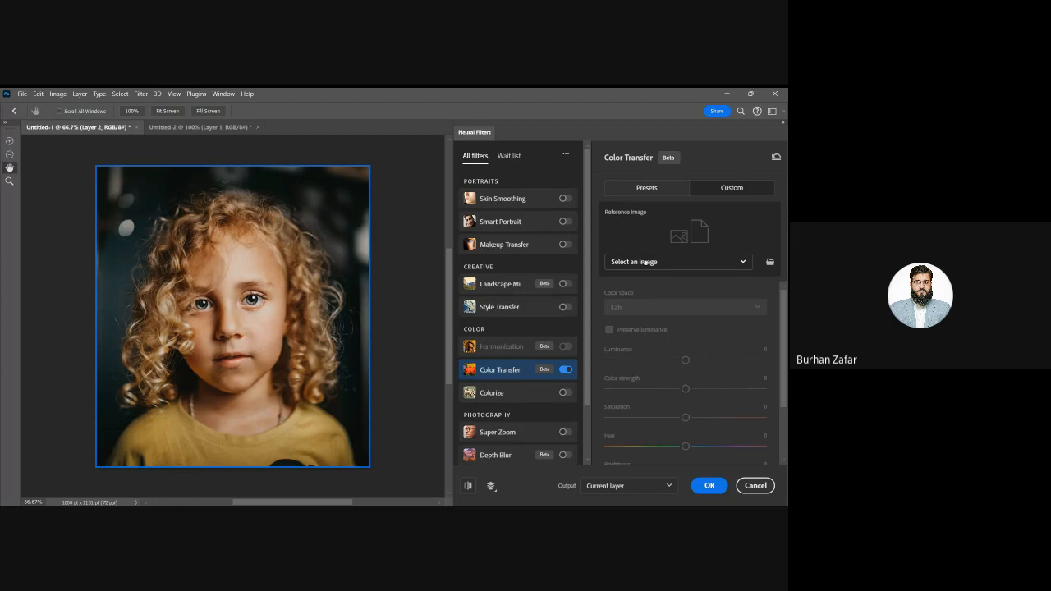
click(565, 369)
Try the Colorize and Super Zoom filters on the portrait, varying Super Zoom's noise reduction
click(563, 393)
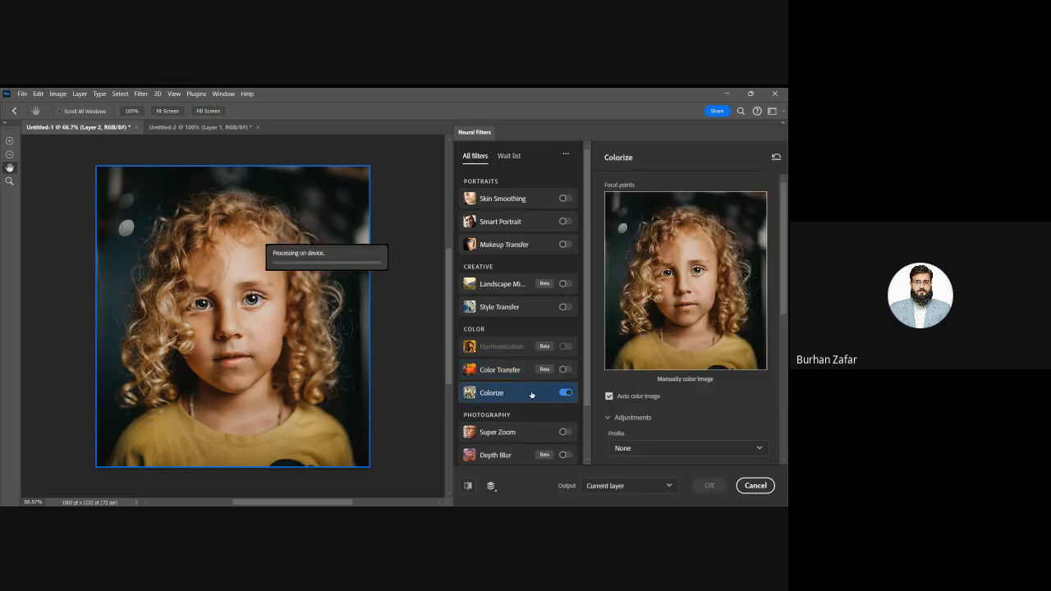
scroll(525, 398, down, 1)
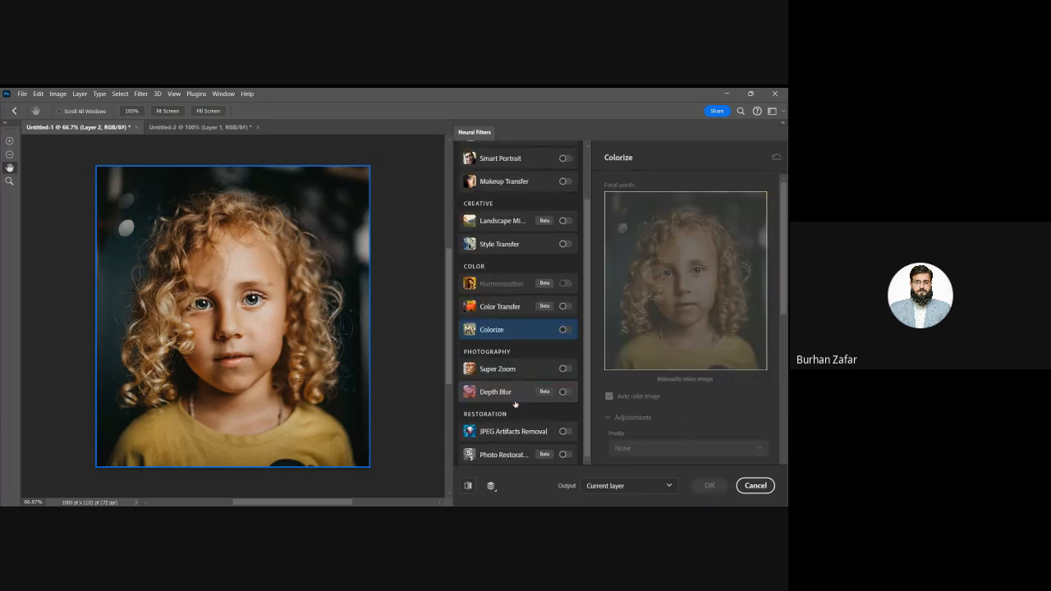
click(565, 369)
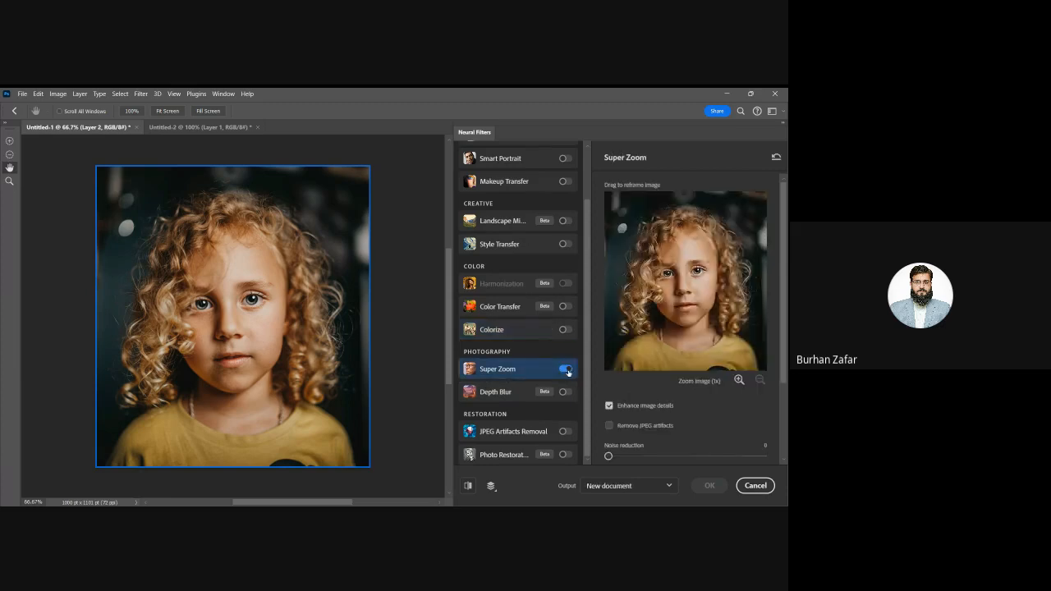
scroll(616, 355, down, 3)
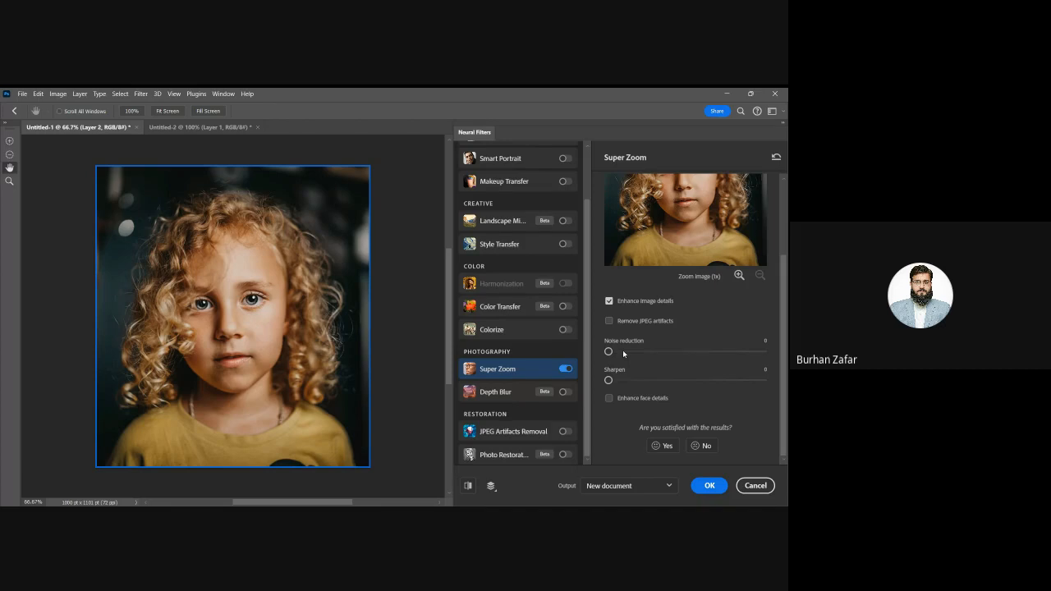
drag(623, 351, 763, 351)
drag(658, 352, 590, 372)
Preview Depth Blur on the portrait with its default settings and turn the filter off
click(504, 394)
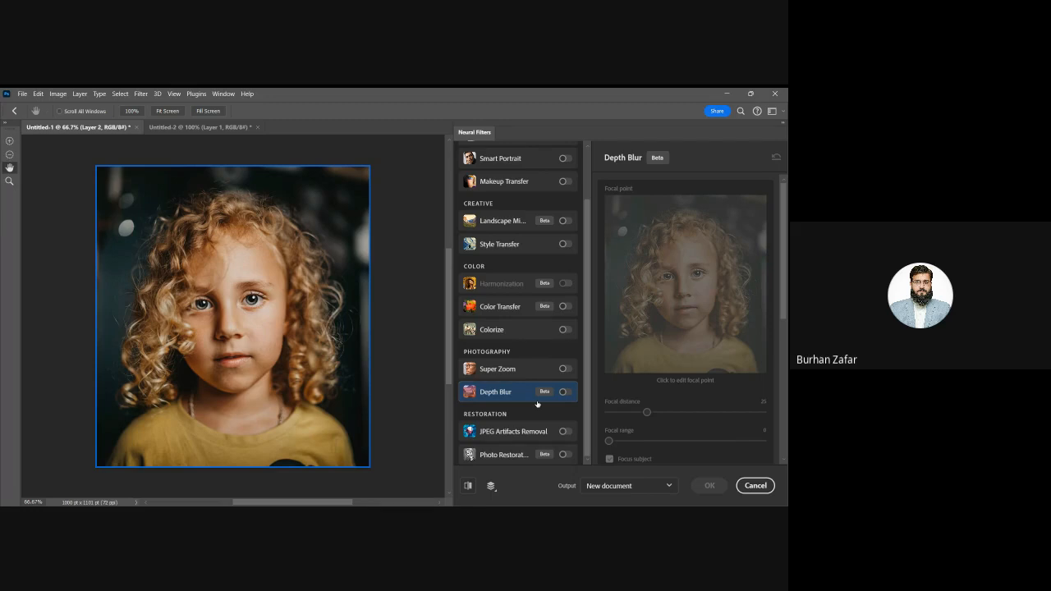
scroll(695, 397, down, 1)
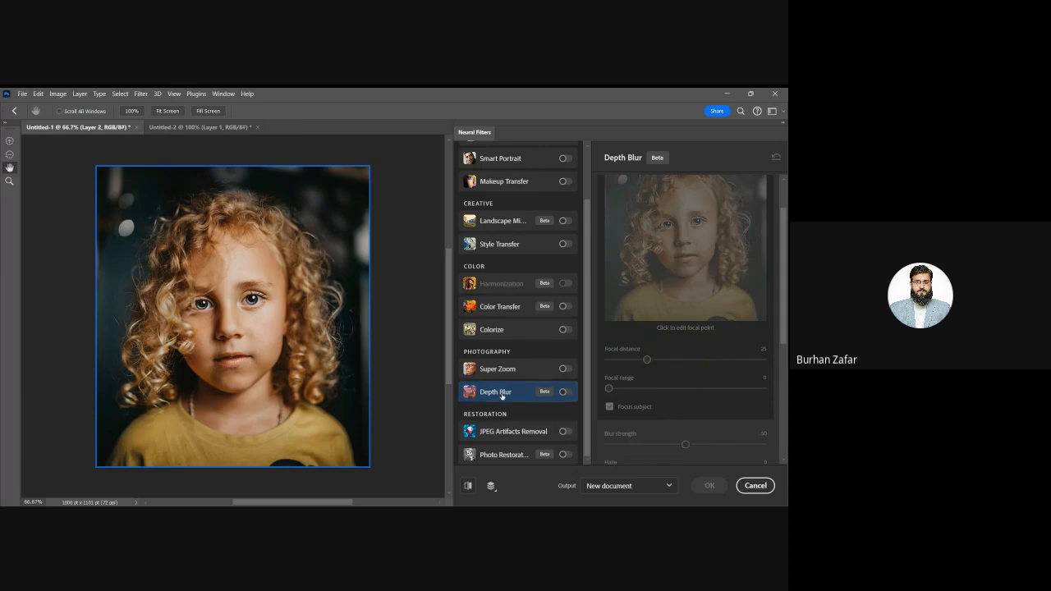
click(565, 392)
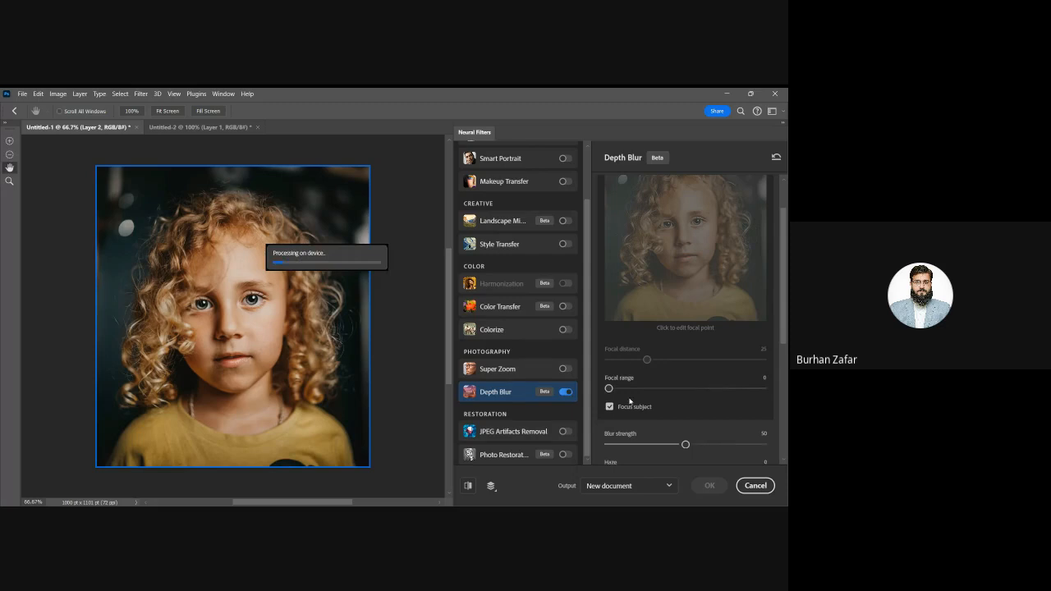
scroll(648, 419, down, 1)
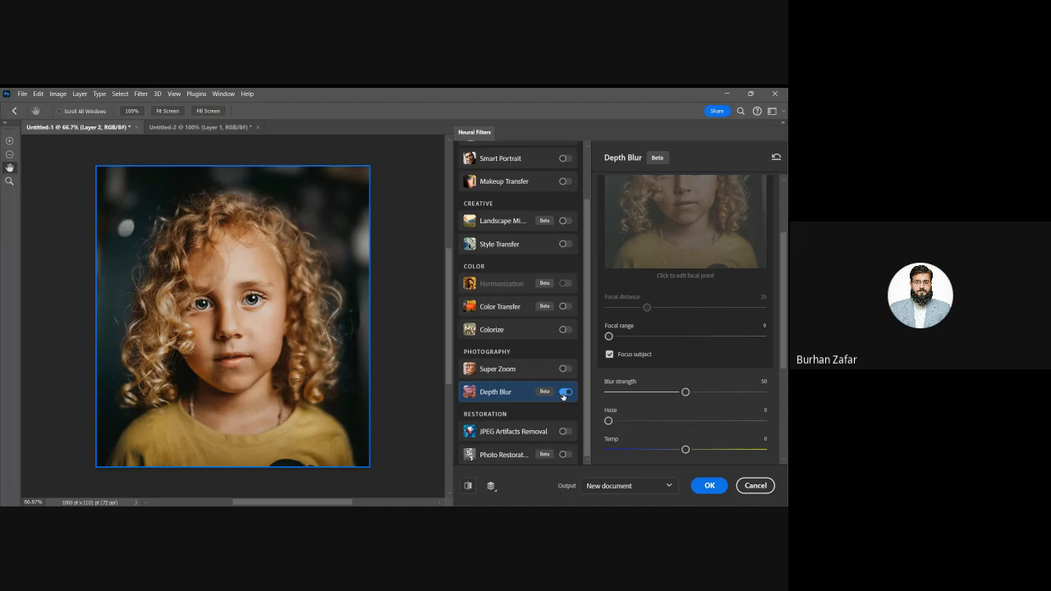
click(565, 392)
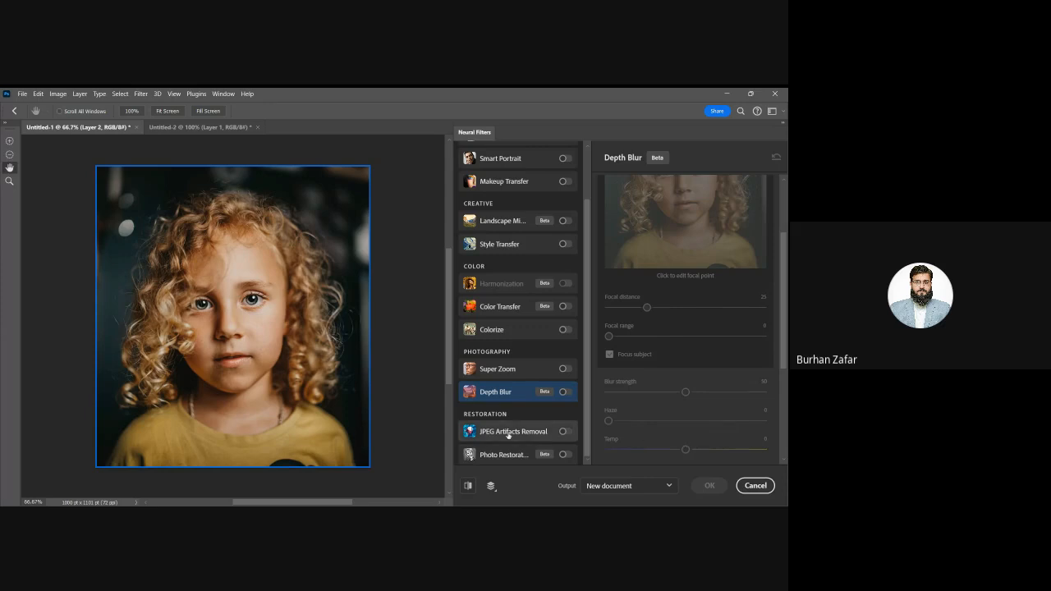
Try JPEG Artifacts Removal at High strength on the portrait and turn it off
click(565, 432)
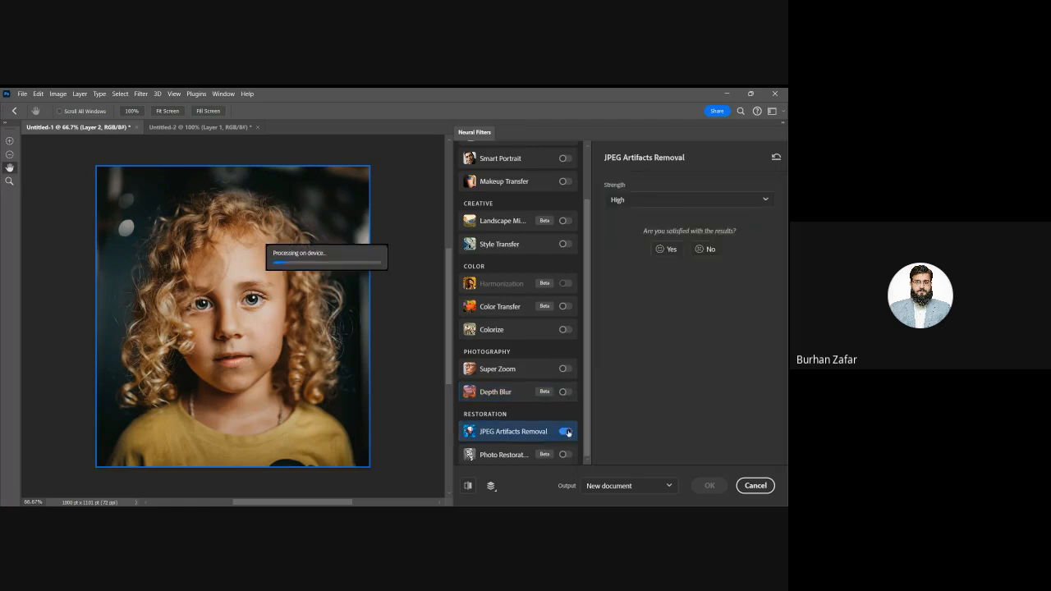
click(567, 432)
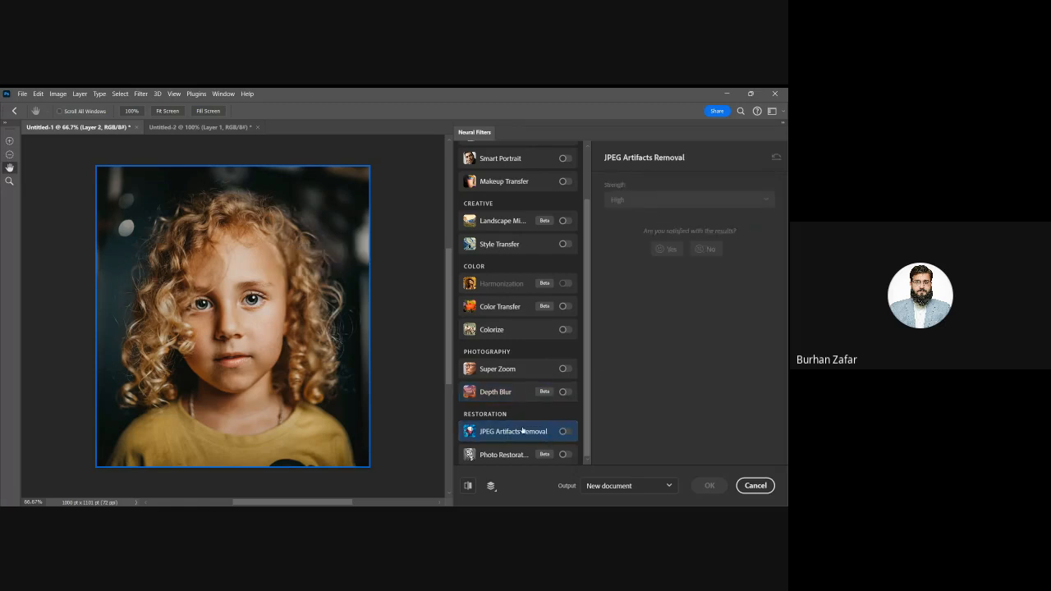
mouse_move(522, 429)
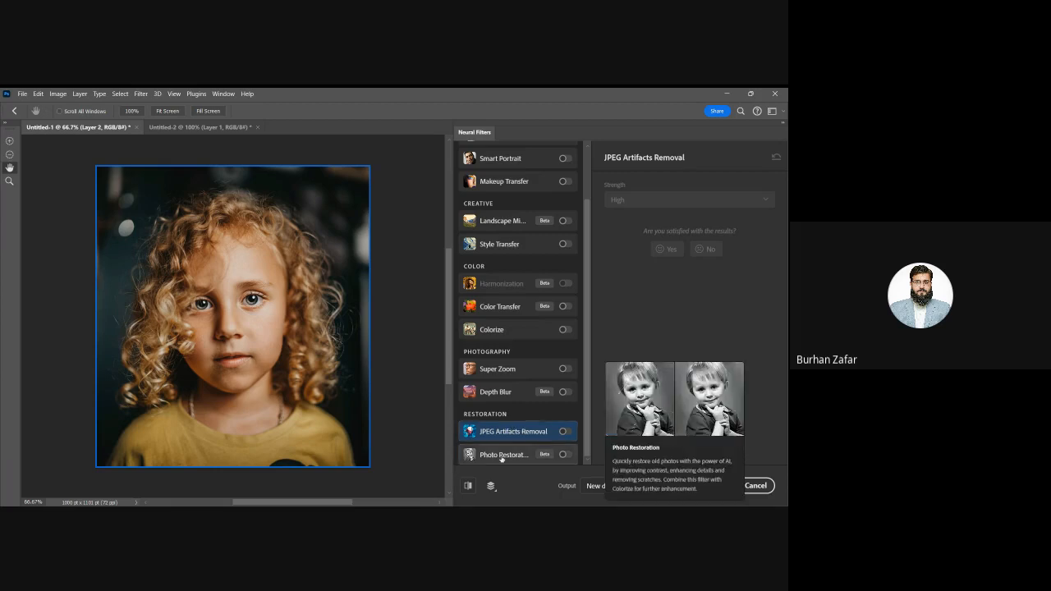
Review the Photo Restoration filter's settings and exit Neural Filters without applying anything to the portrait
click(501, 457)
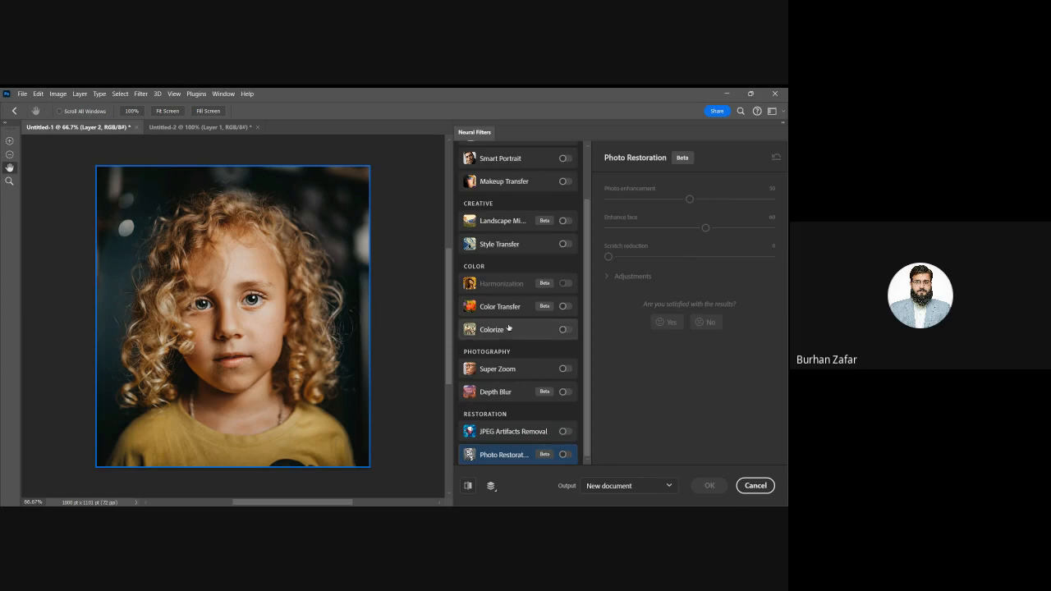
mouse_move(509, 328)
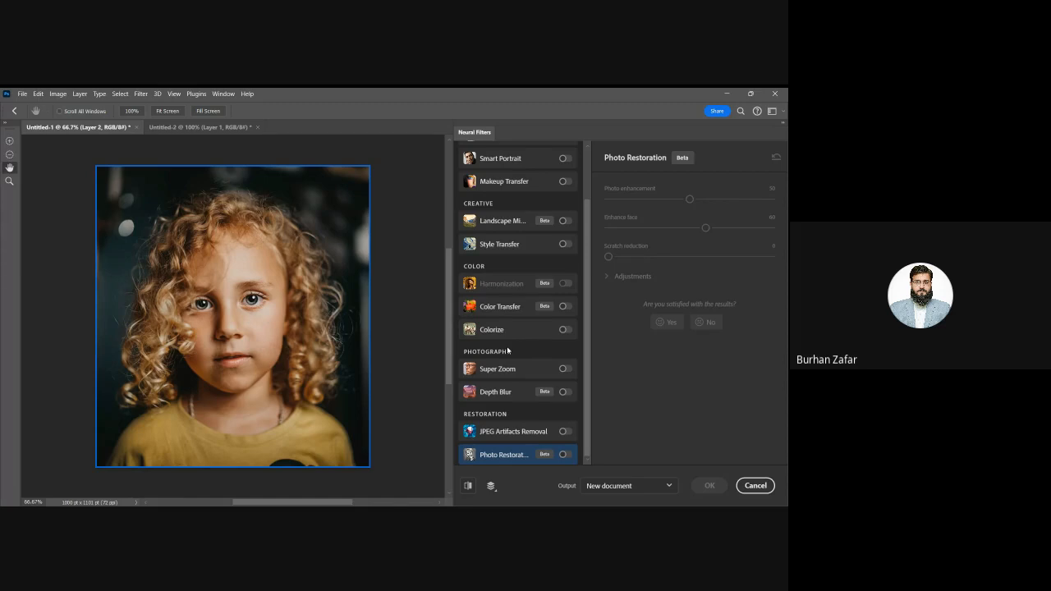
click(564, 454)
key(Escape)
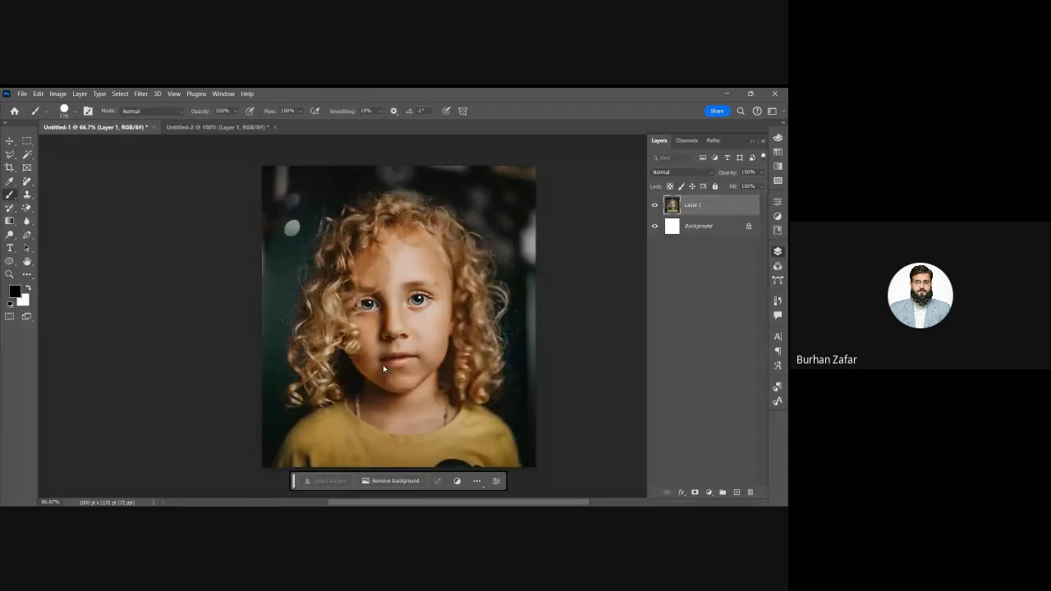
Create a 680 x 723 px document at 72 ppi from the clipboard preset and paste the damaged portrait into it
key(ctrl+n)
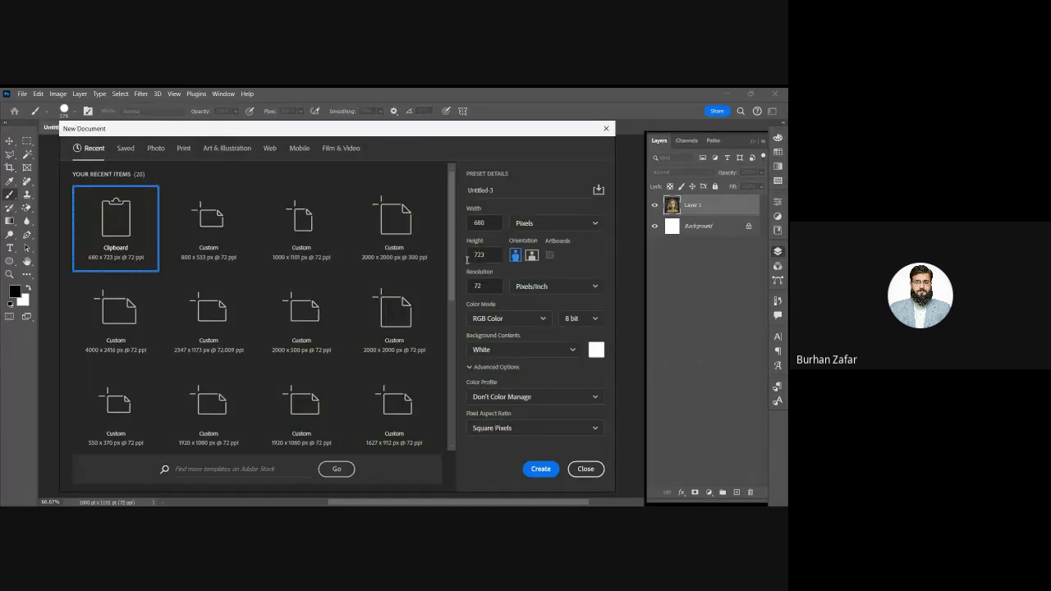
click(540, 469)
key(ctrl+v)
scroll(428, 336, up, 3)
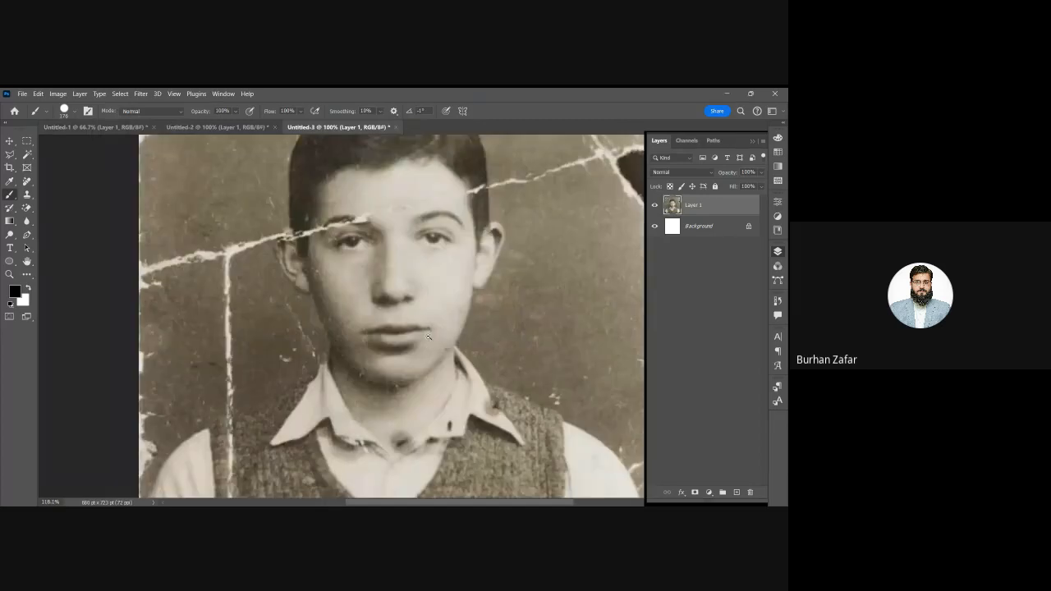
scroll(427, 336, down, 3)
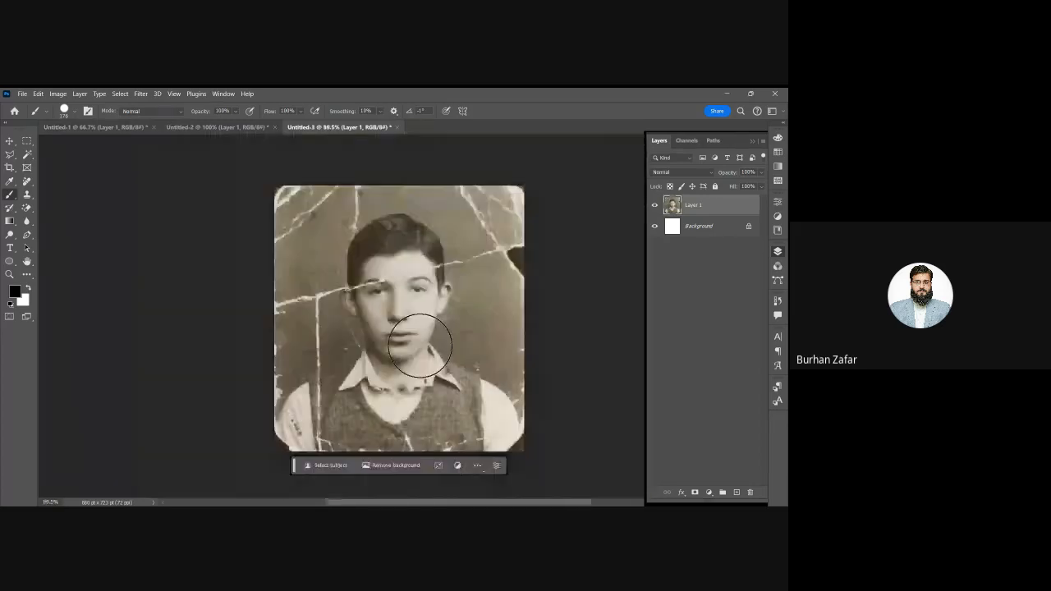
Open Neural Filters for the portrait and enable the Photo Restoration filter
click(137, 95)
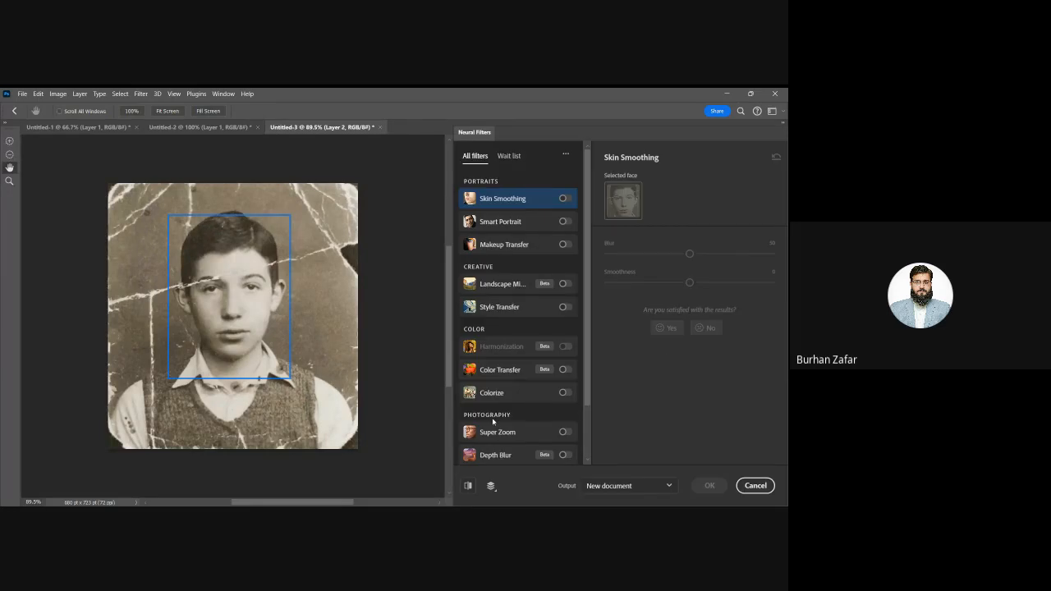
scroll(496, 462, down, 2)
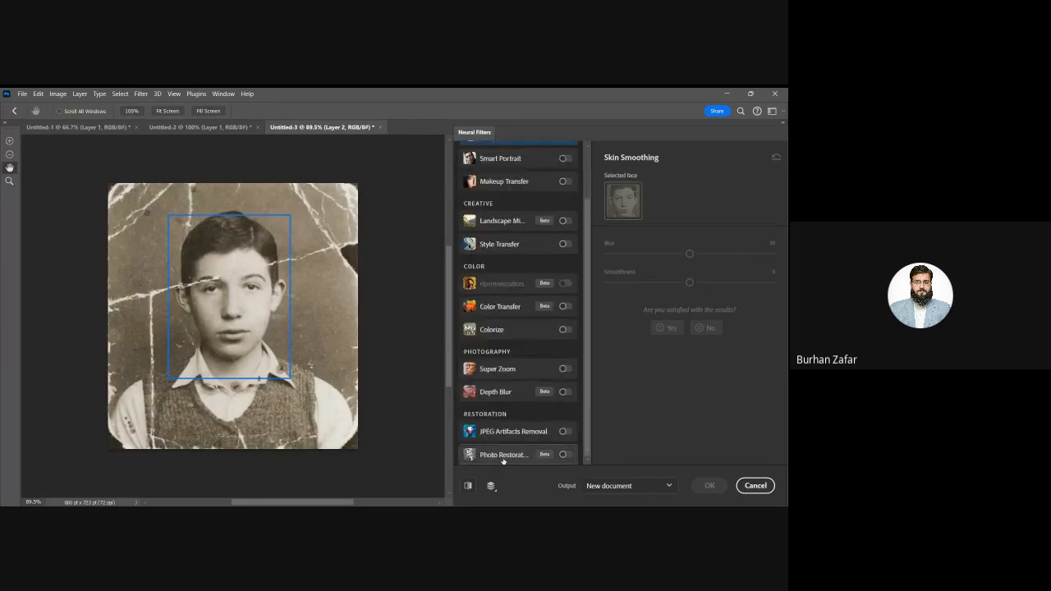
click(565, 454)
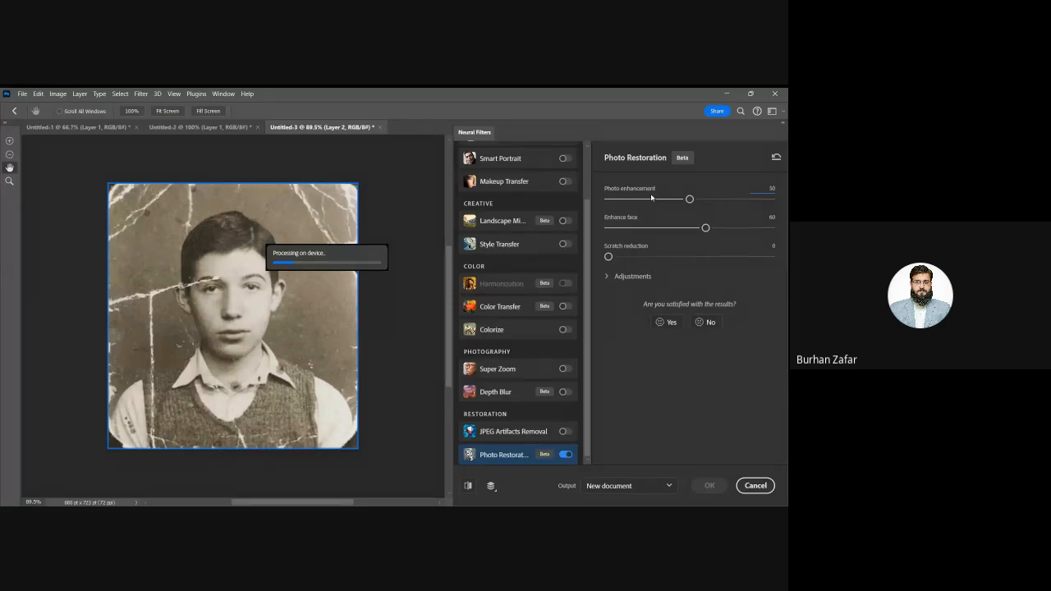
Set the Photo Restoration values to photo enhancement 55, enhance face 38 and scratch reduction 34
drag(689, 199, 698, 198)
drag(706, 229, 671, 228)
click(662, 256)
click(663, 256)
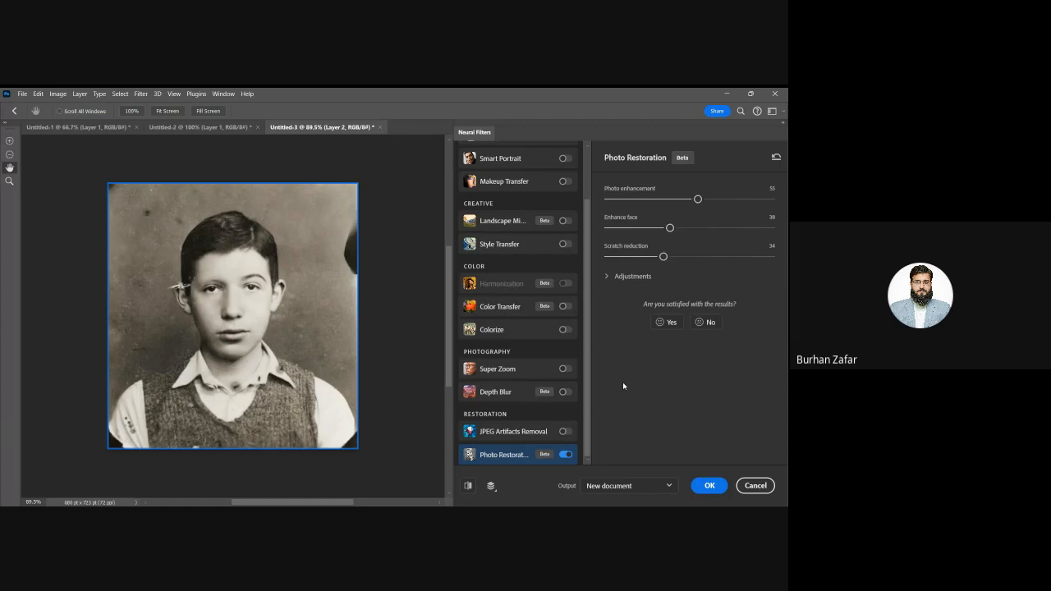
Change scratch reduction to 45 and output the restored portrait to a new document
key(ctrl+z)
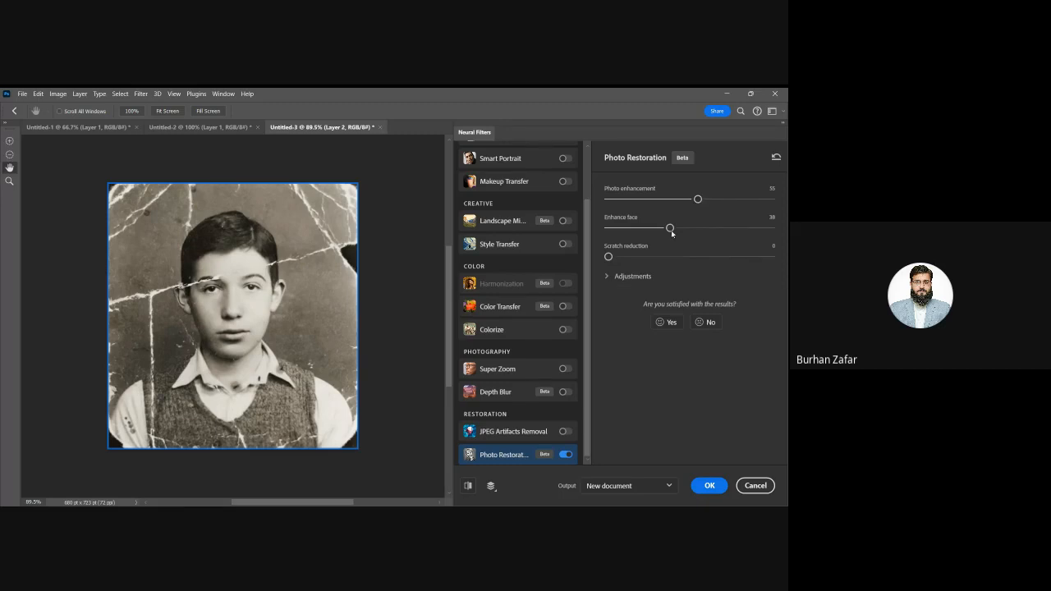
drag(608, 256, 682, 258)
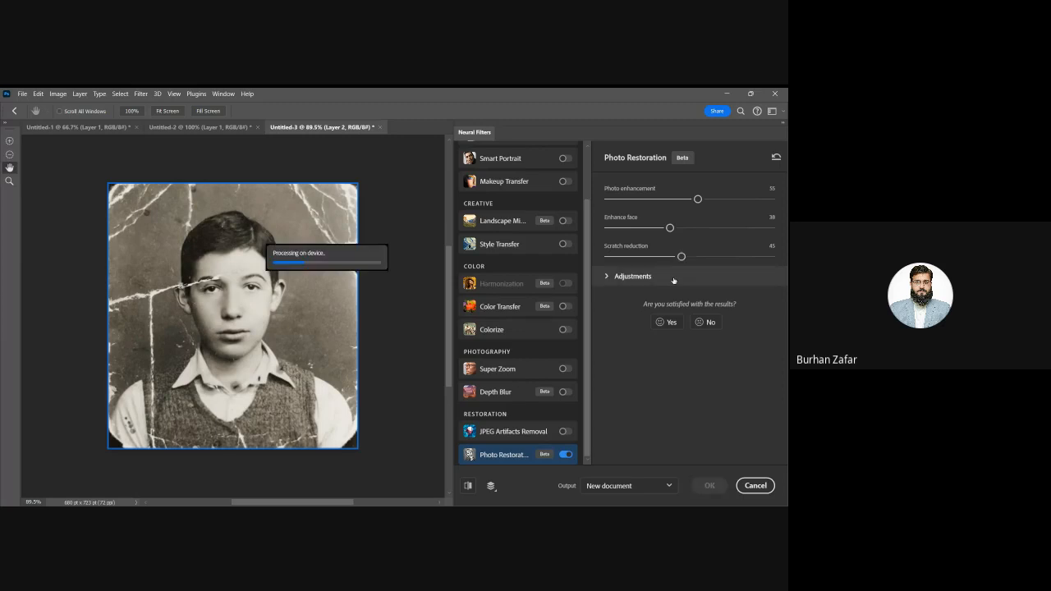
click(673, 279)
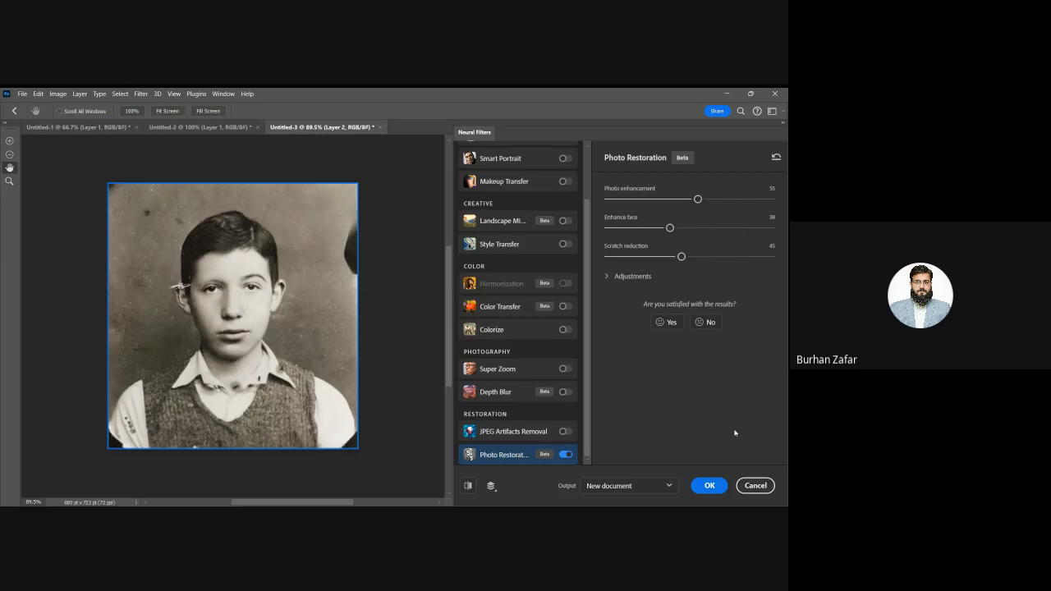
click(707, 485)
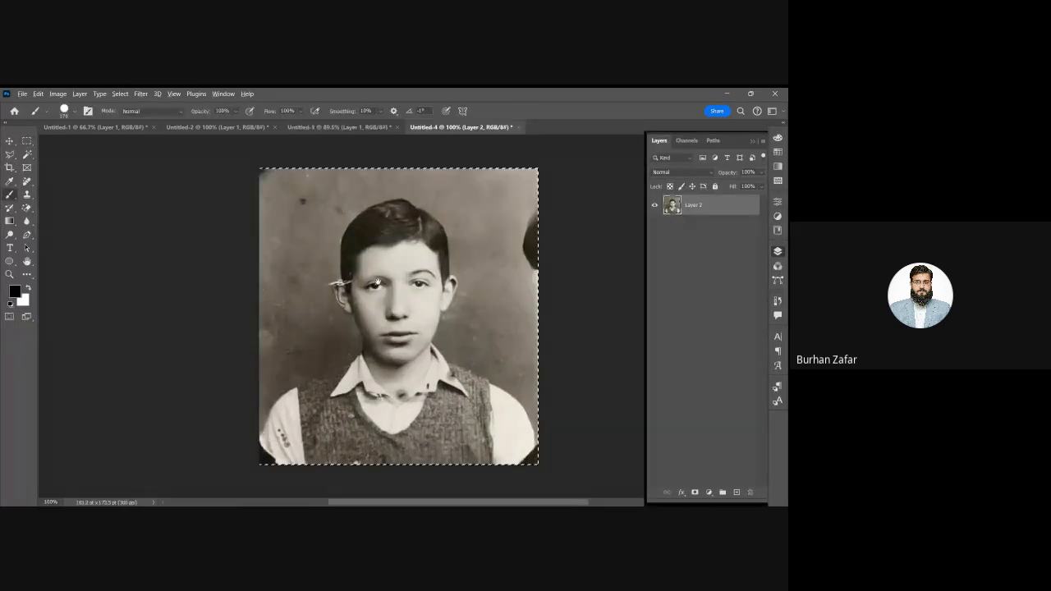
Select the boy's intact eyebrow with the Lasso tool and copy it to a new layer
scroll(377, 281, up, 3)
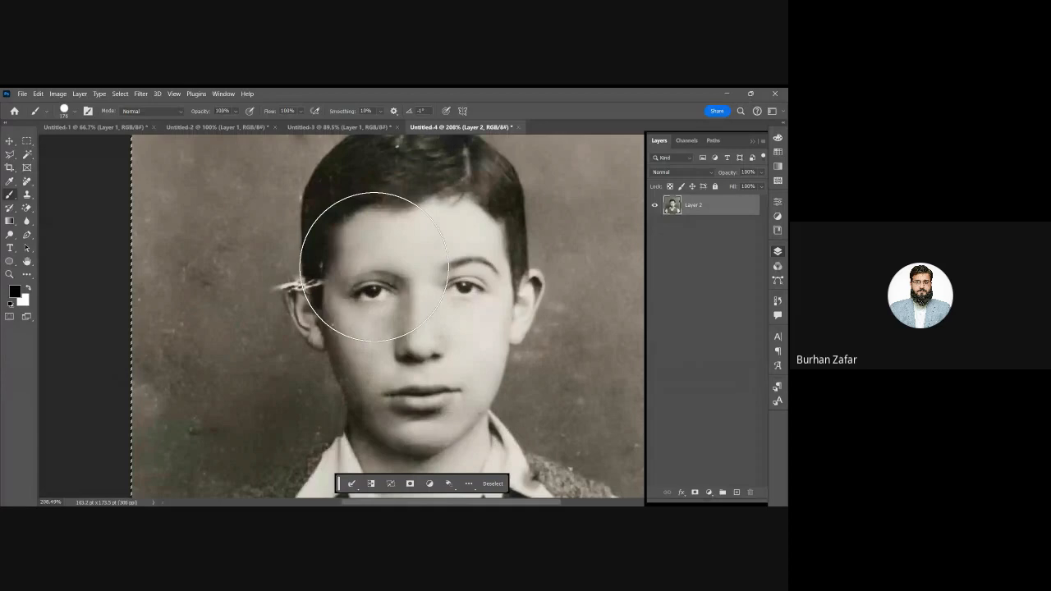
click(10, 155)
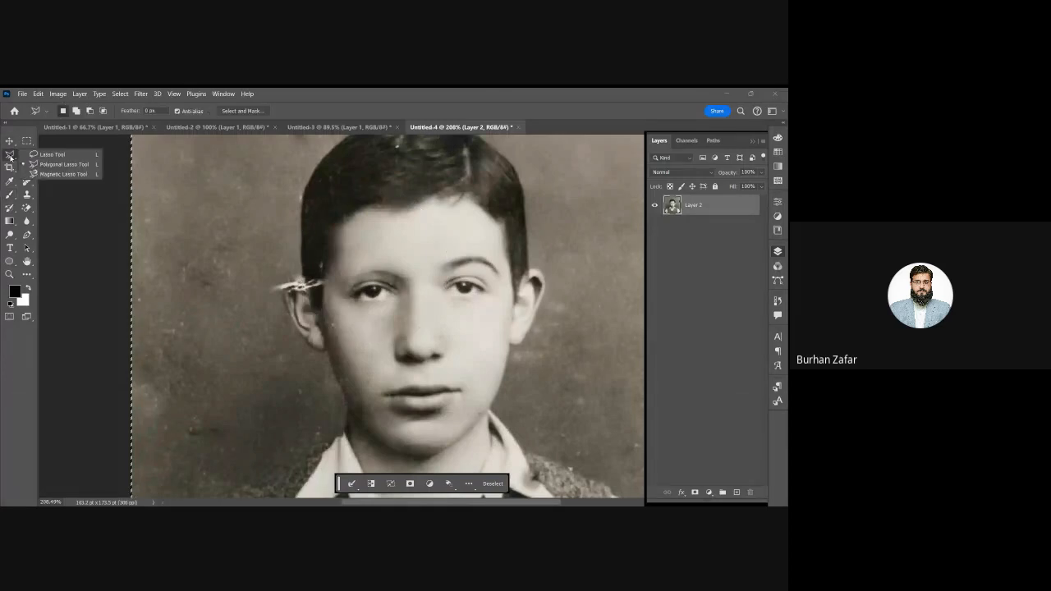
click(51, 154)
click(473, 277)
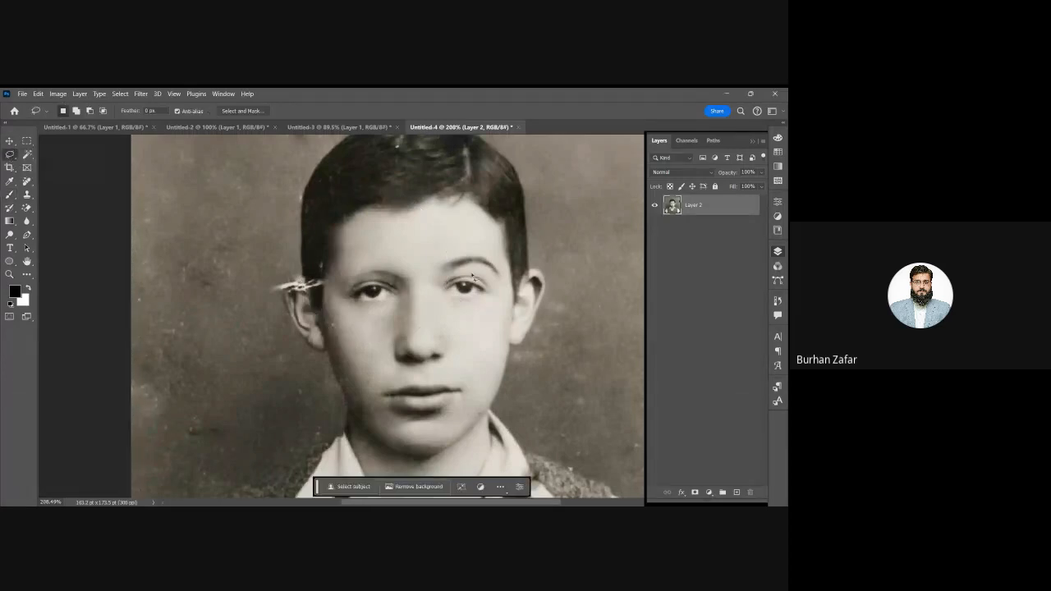
mouse_move(473, 277)
mouse_down()
mouse_move(485, 279)
mouse_move(435, 276)
mouse_up()
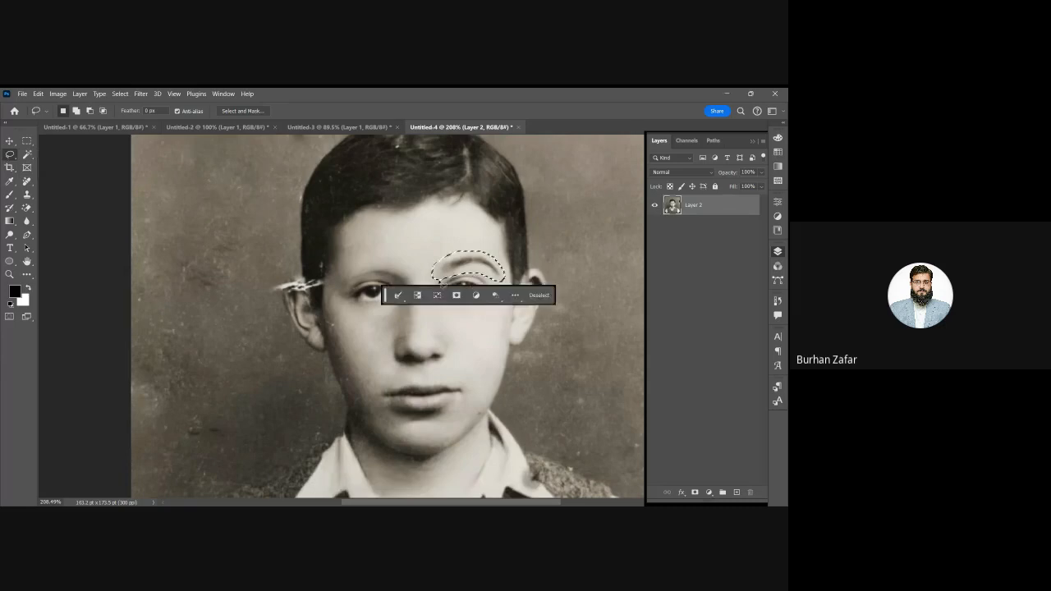
key(ctrl+j)
Mirror the copied eyebrow horizontally with a width of -100% and place it above the eye that lacks a brow
key(ctrl+t)
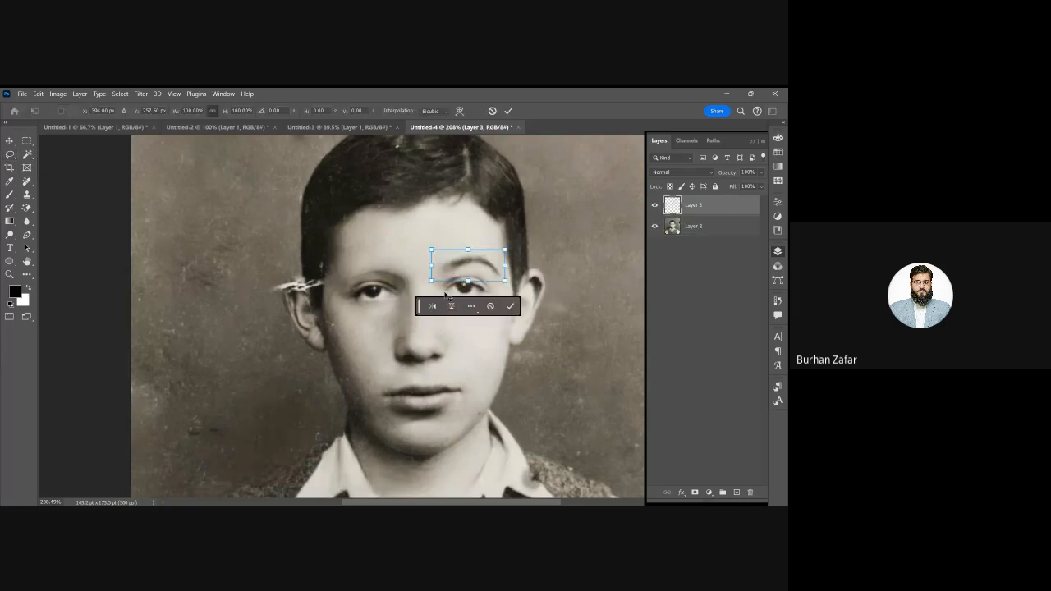
drag(447, 271, 364, 270)
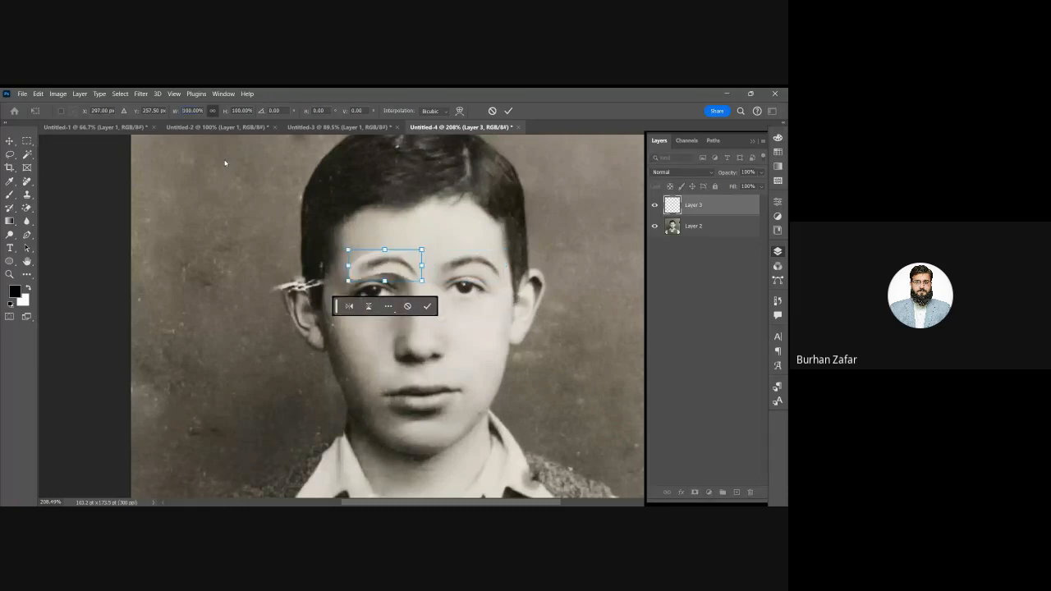
text(-)
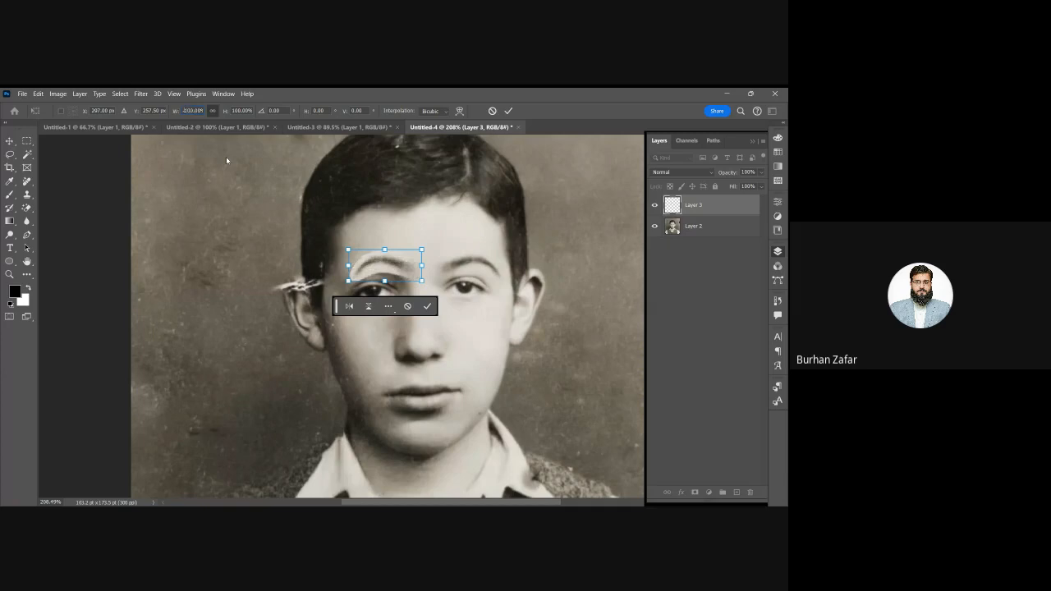
drag(392, 267, 381, 265)
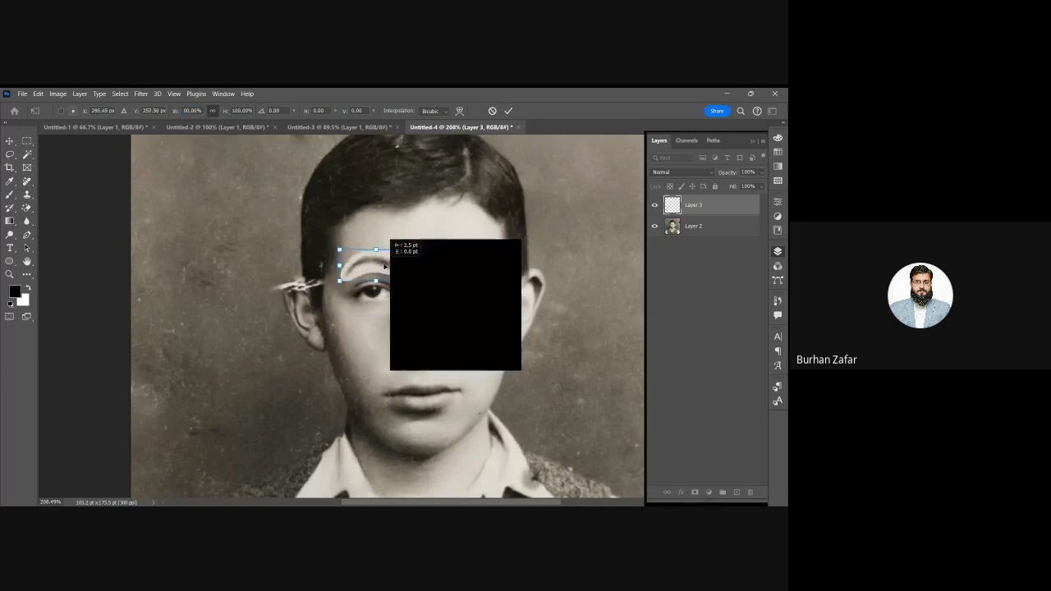
key(Return)
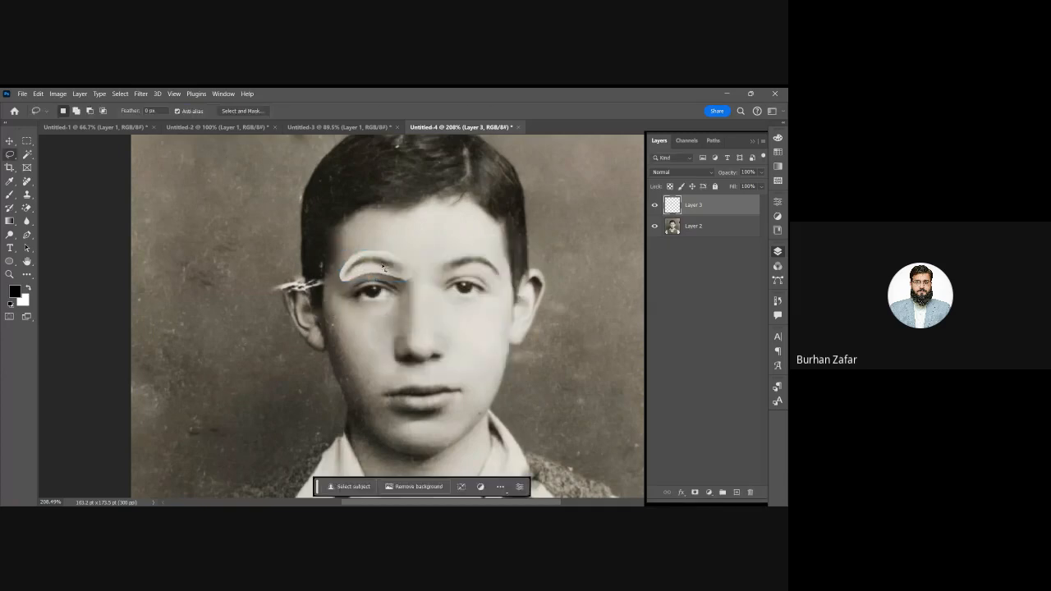
Erase the pale skin edges around the copied eyebrow using a soft 25-pixel brush in Clear mode
key(b)
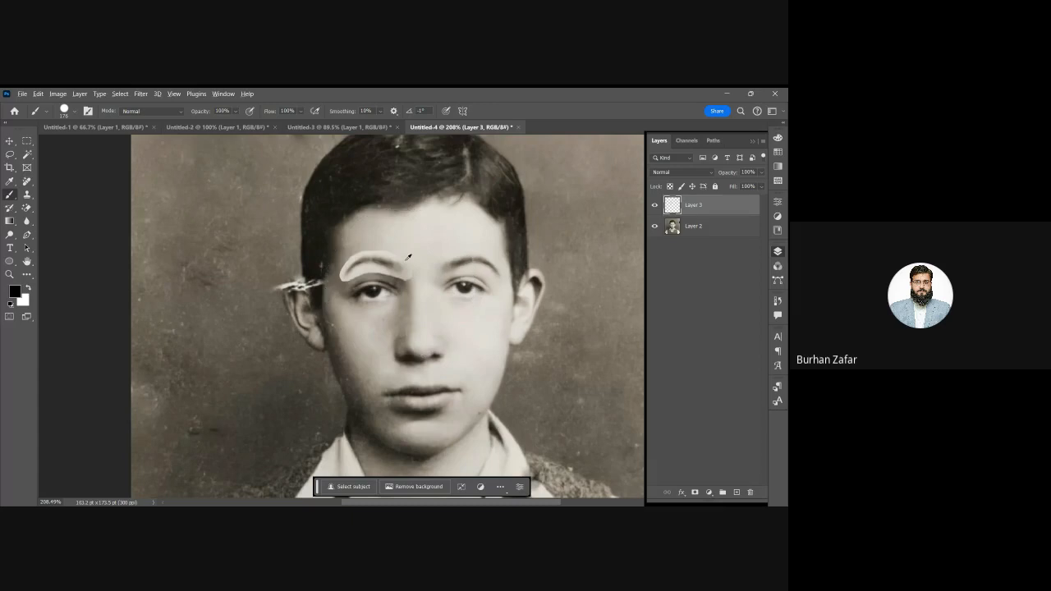
drag(377, 279, 378, 193)
scroll(378, 261, up, 2)
scroll(378, 260, up, 2)
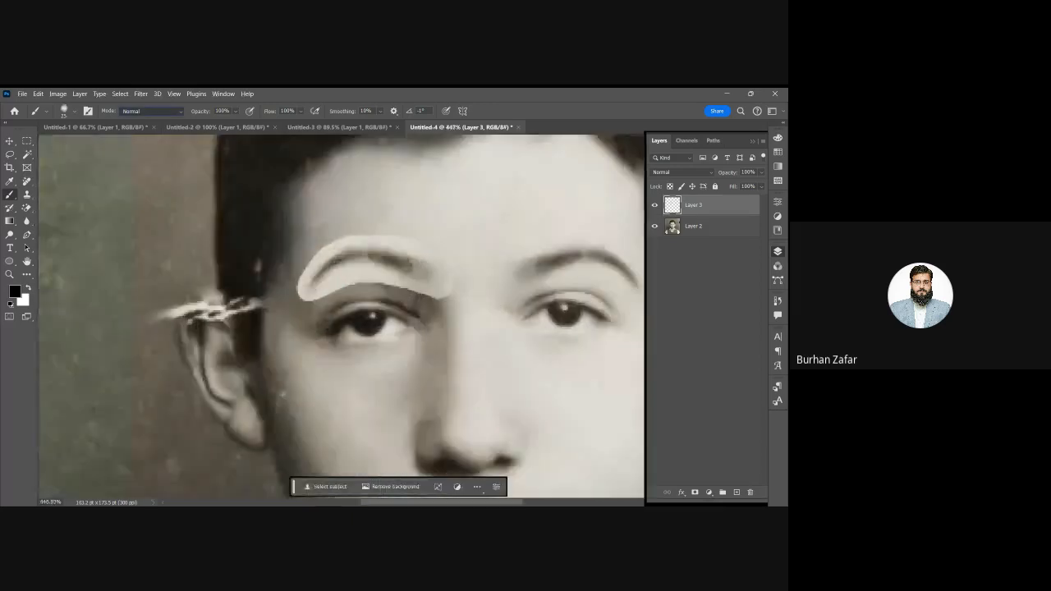
key(shift+alt+r)
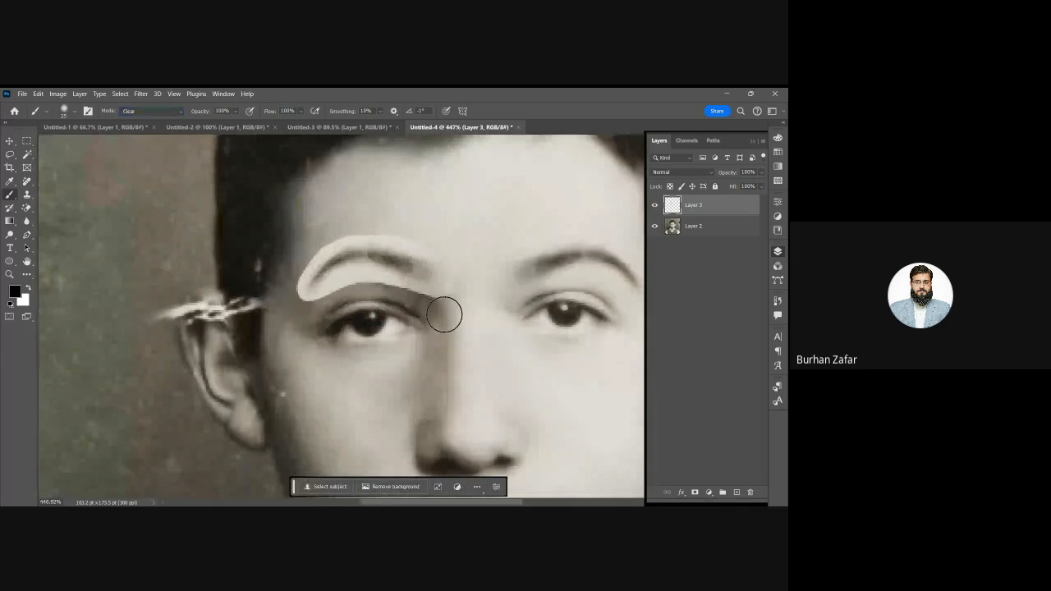
drag(444, 315, 444, 315)
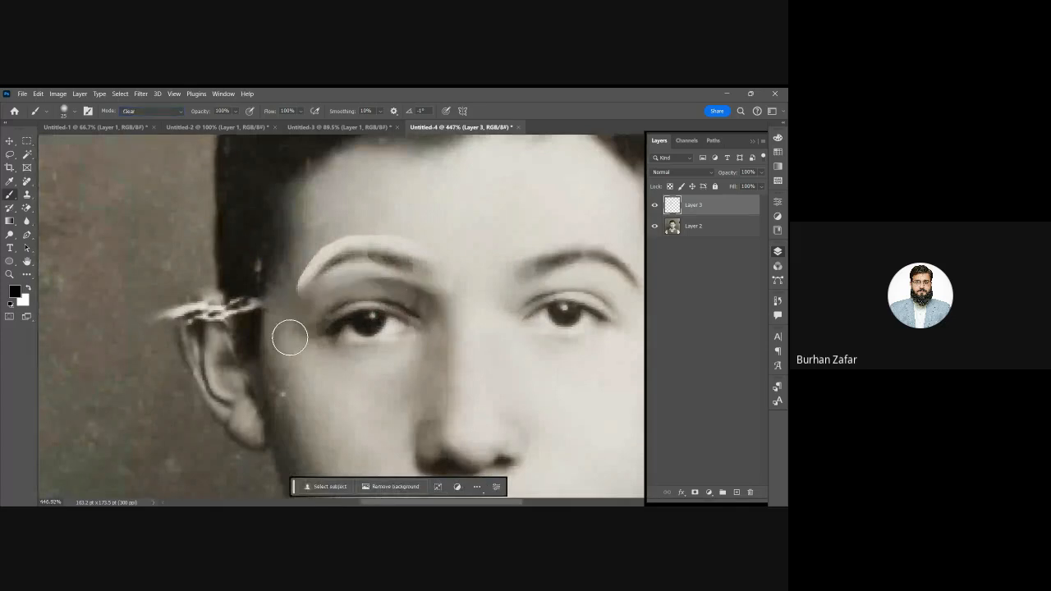
mouse_move(425, 313)
mouse_down()
mouse_move(408, 227)
mouse_move(316, 266)
mouse_up()
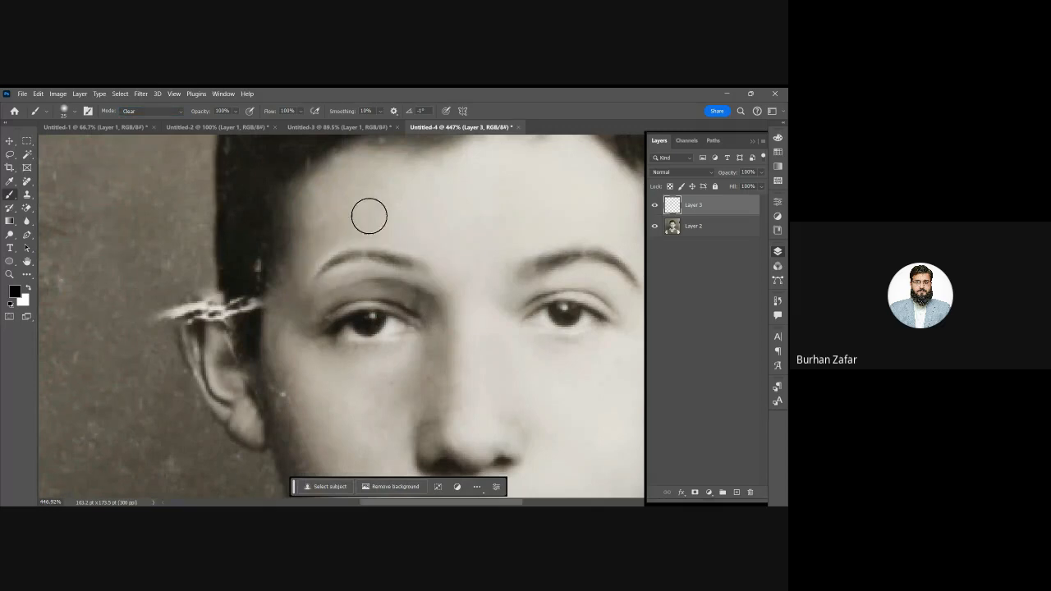
drag(368, 216, 352, 285)
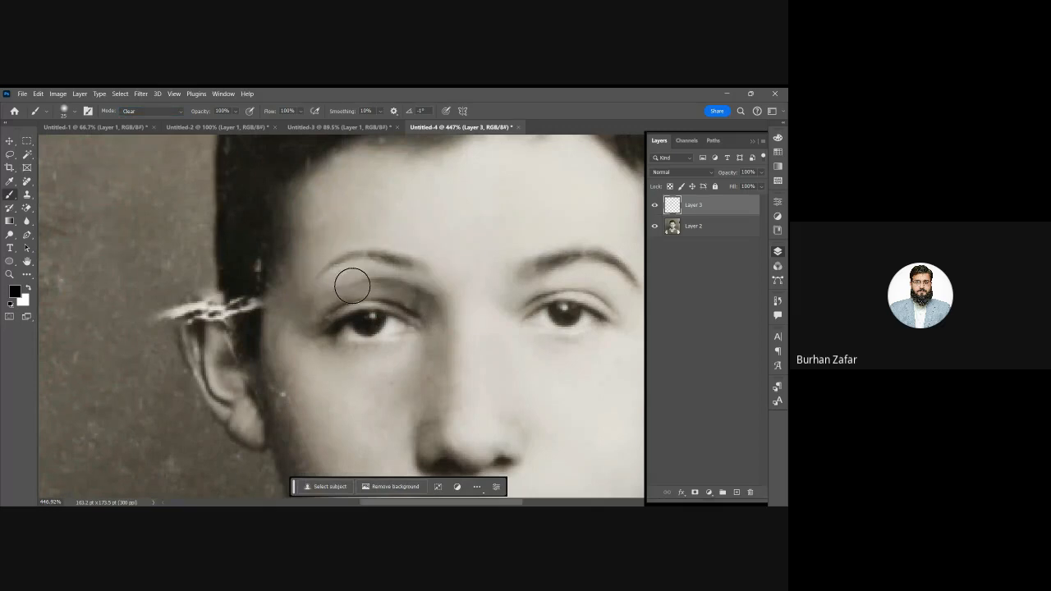
drag(470, 344, 437, 356)
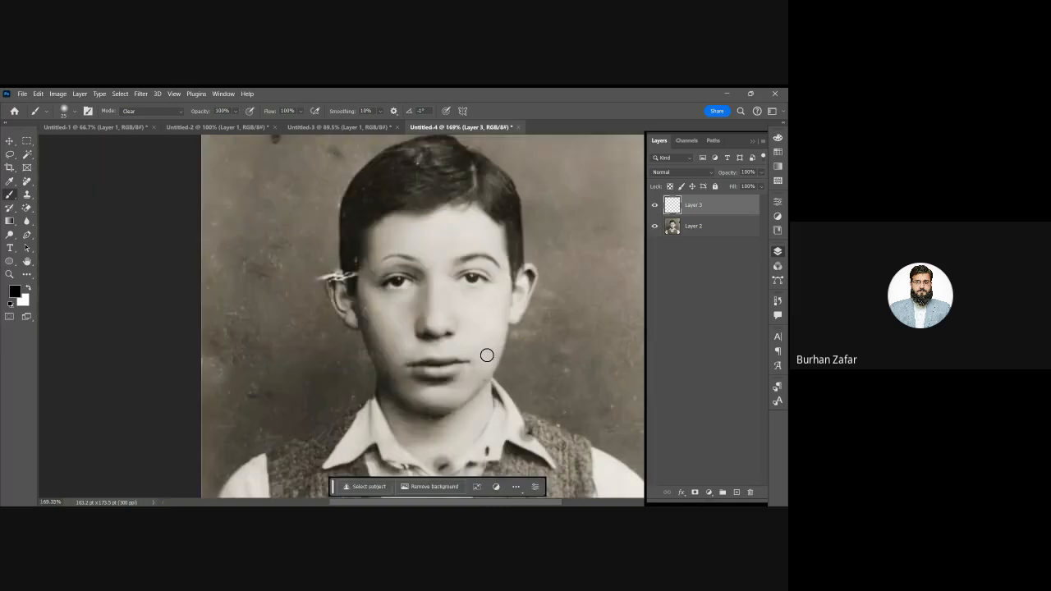
drag(480, 338, 444, 326)
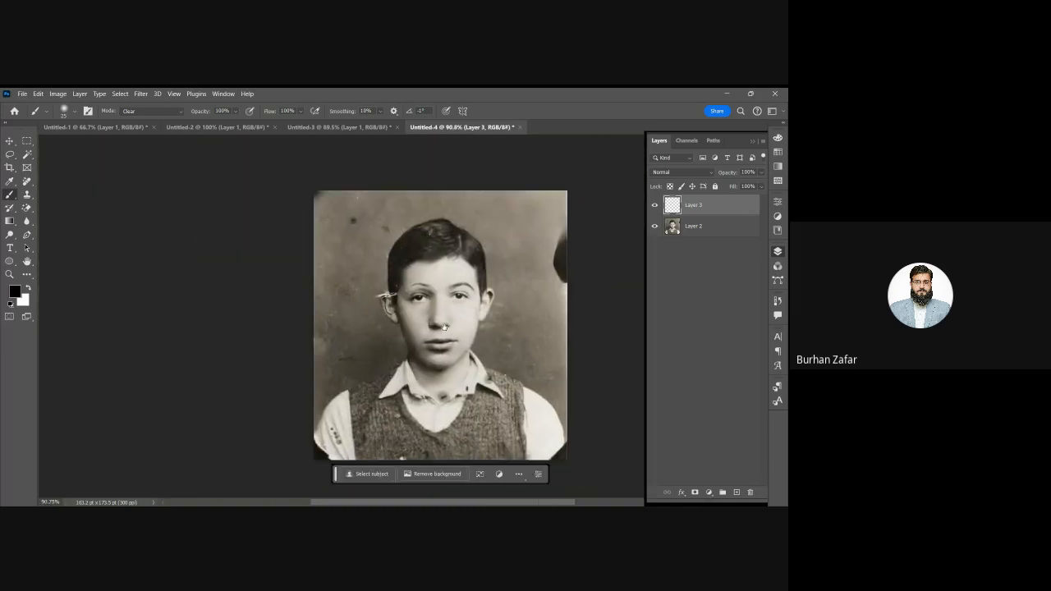
scroll(380, 308, up, 3)
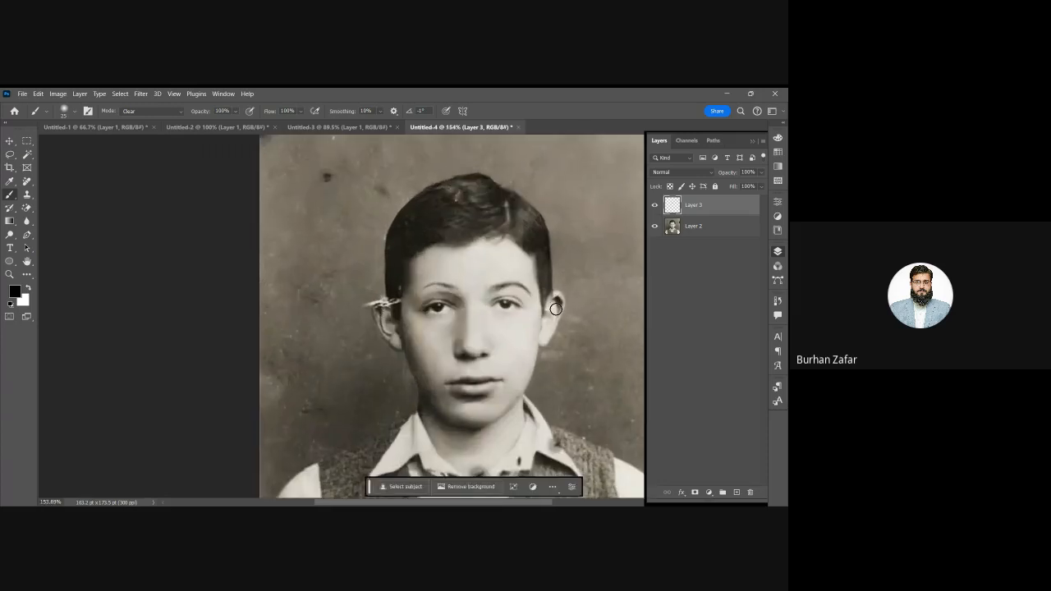
key(m)
scroll(441, 333, down, 4)
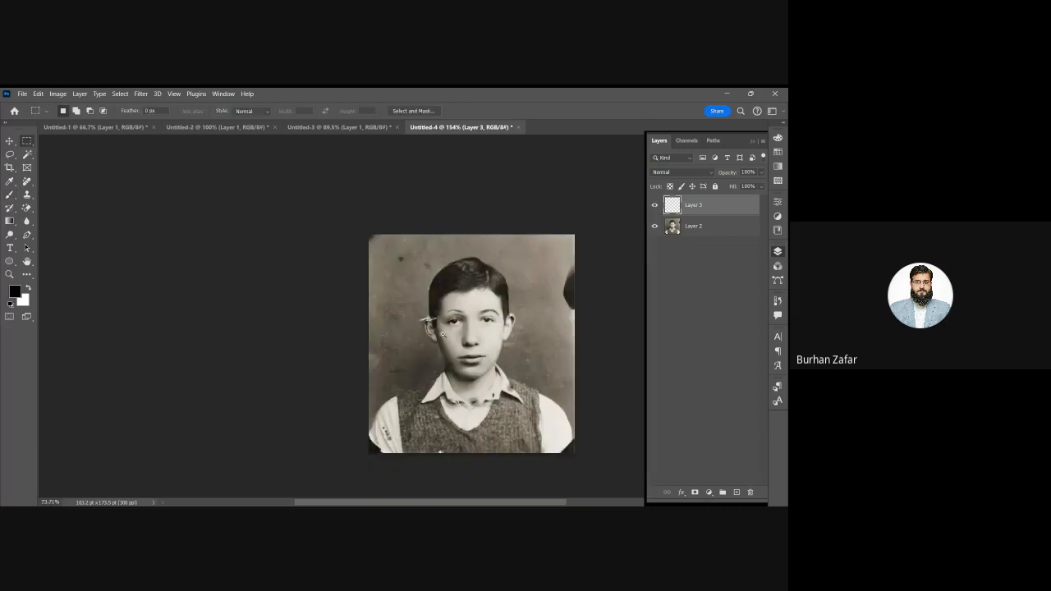
drag(496, 371, 411, 326)
scroll(410, 326, up, 3)
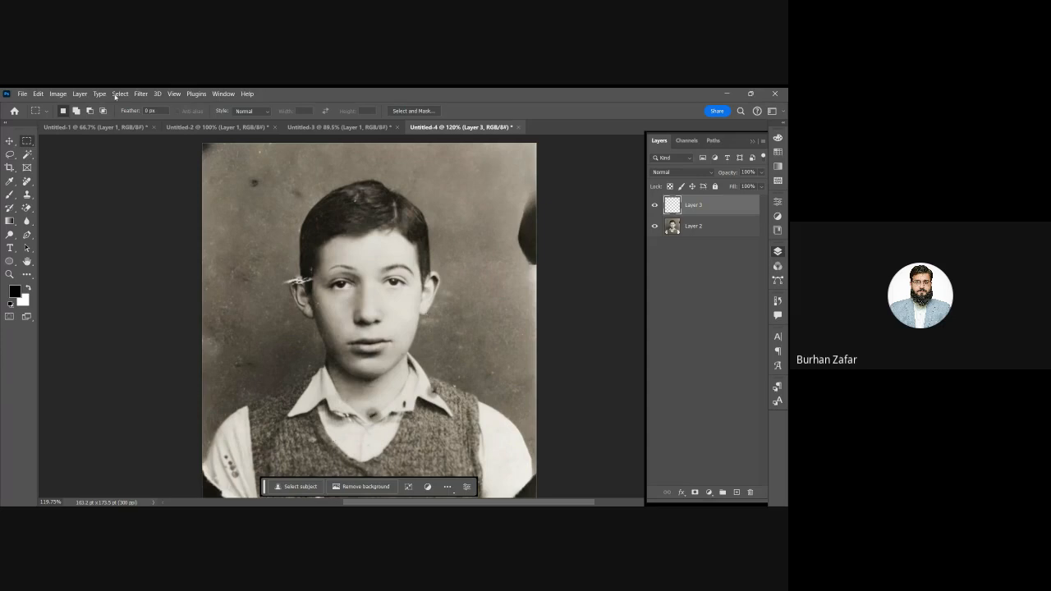
key(i)
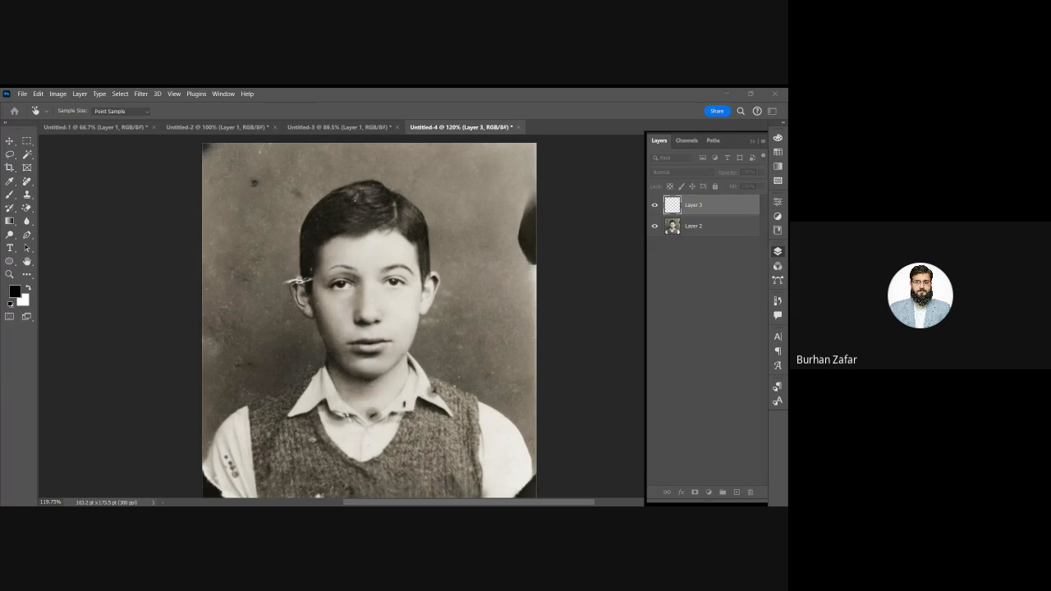
key(ctrl+alt+shift+b)
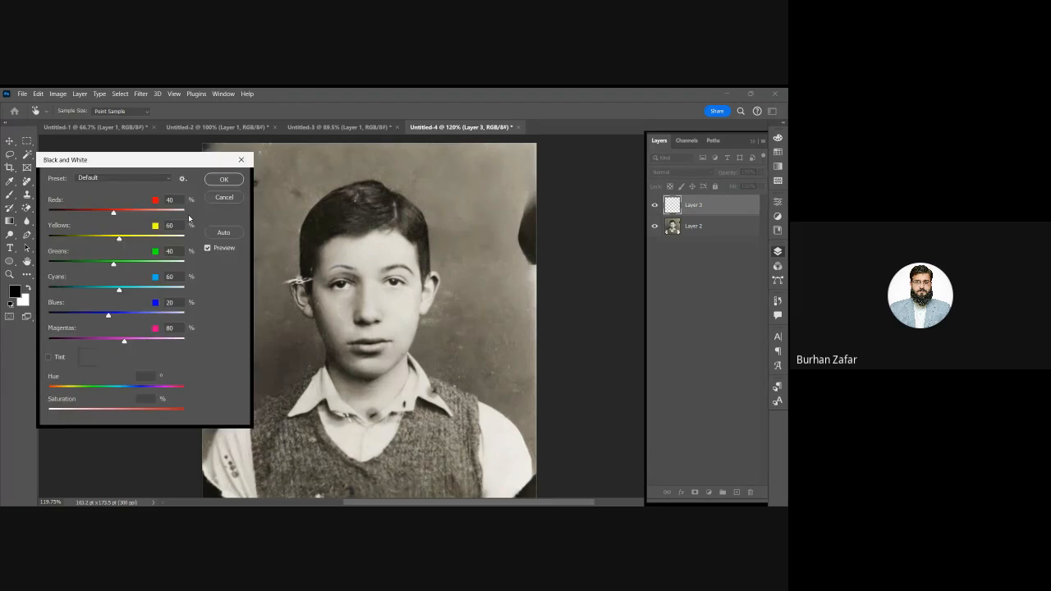
key(Escape)
key(m)
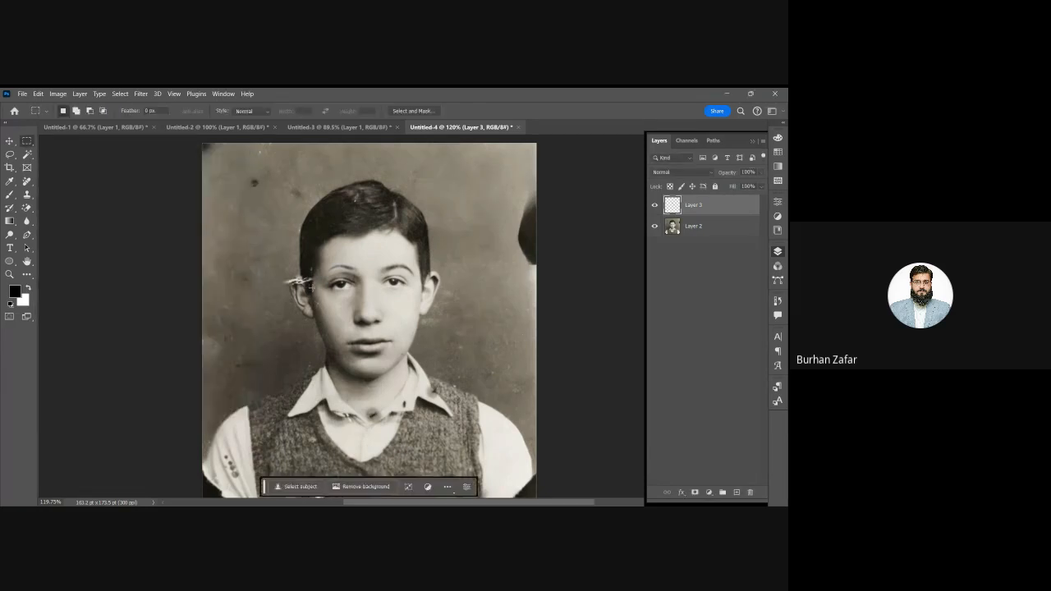
Apply a Black & White adjustment with the default preset to the copied eyebrow layer
click(57, 94)
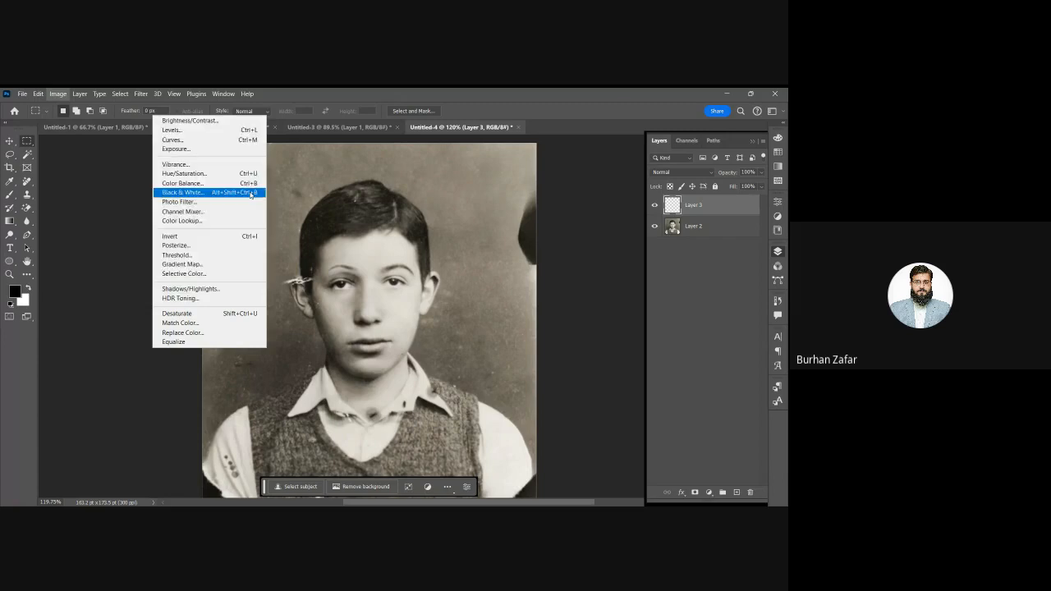
click(251, 193)
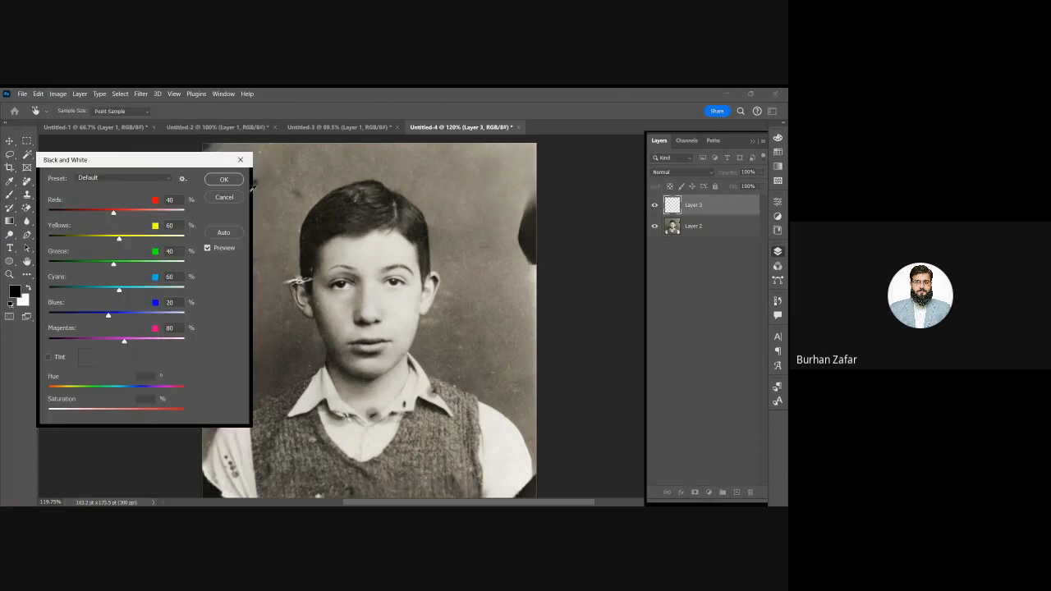
click(230, 179)
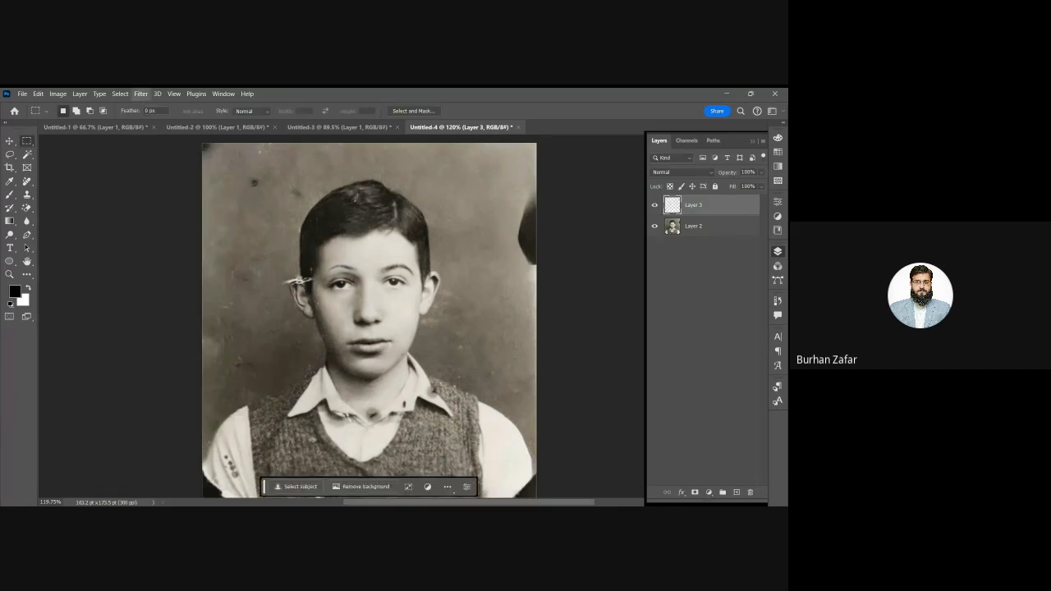
click(162, 131)
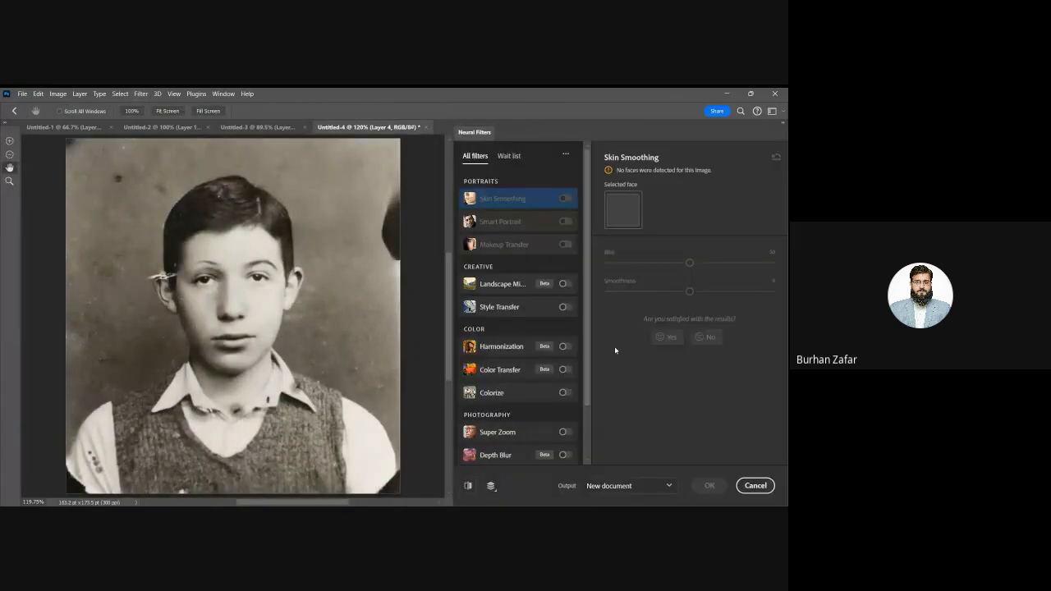
scroll(519, 454, down, 2)
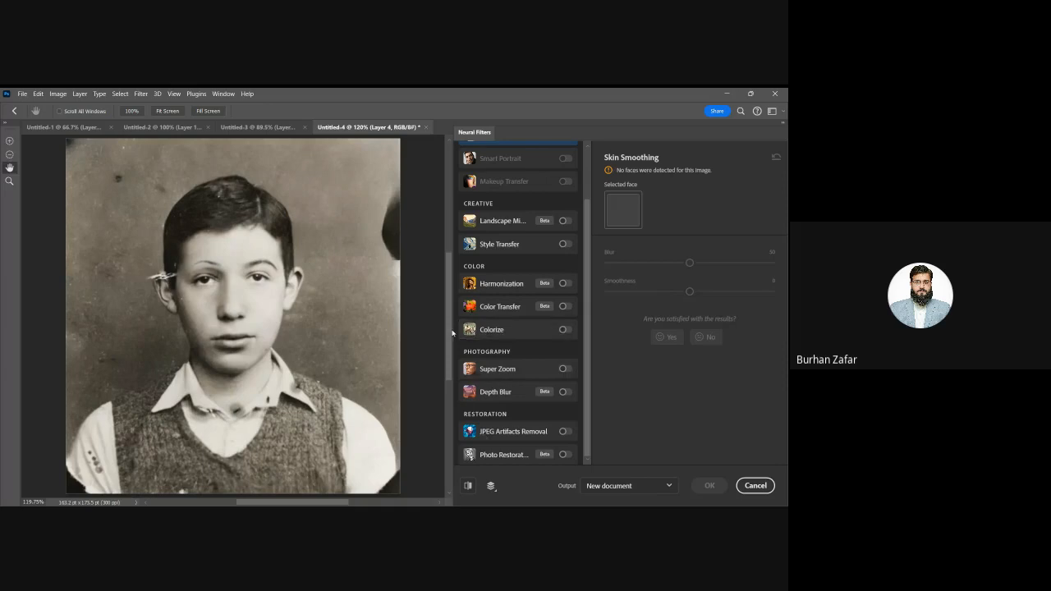
click(564, 330)
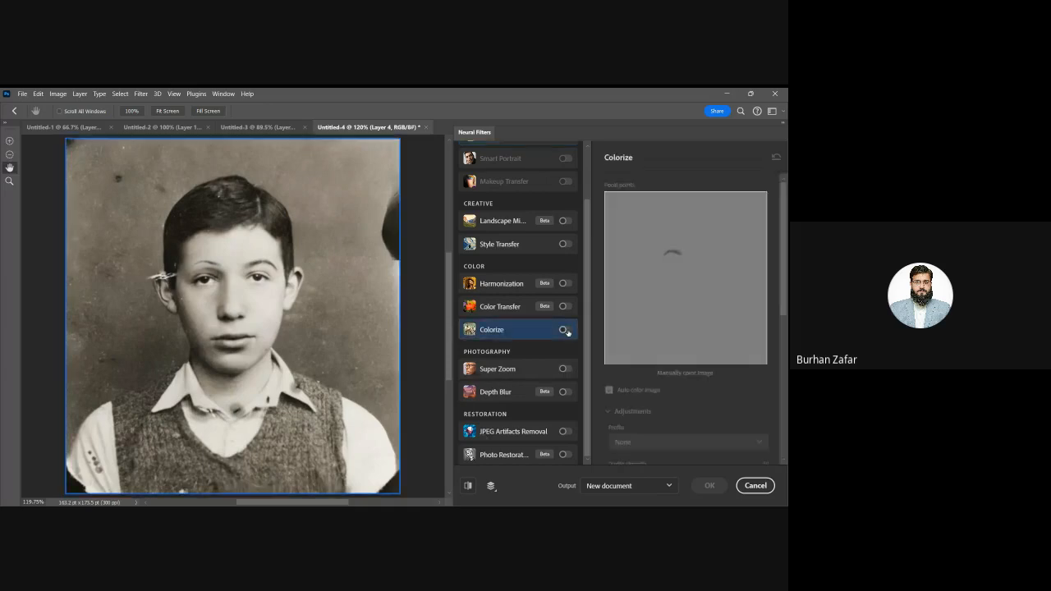
click(565, 330)
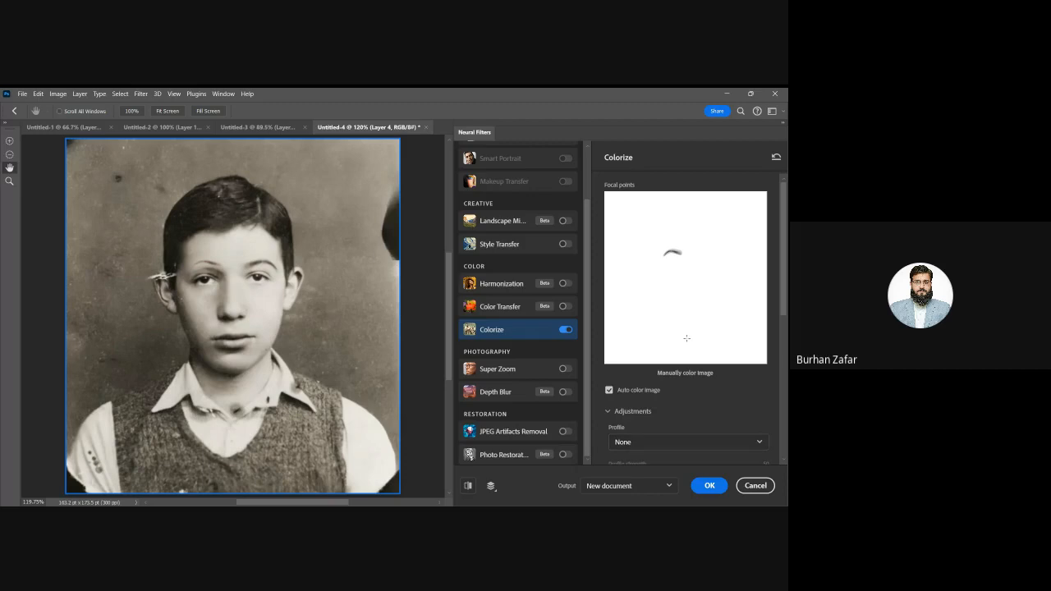
click(753, 485)
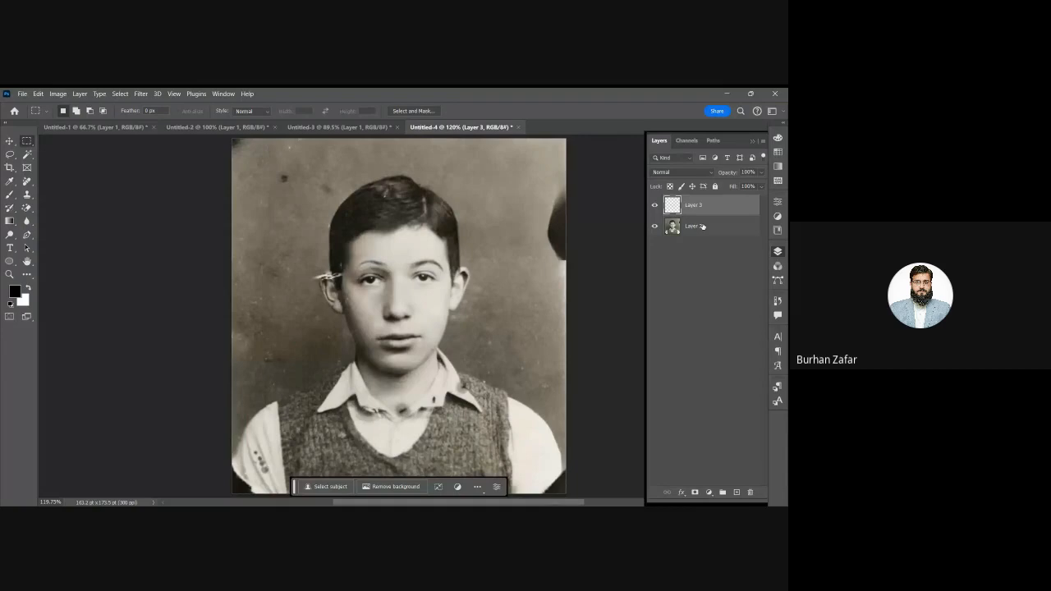
ctrl+click(702, 226)
key(ctrl+e)
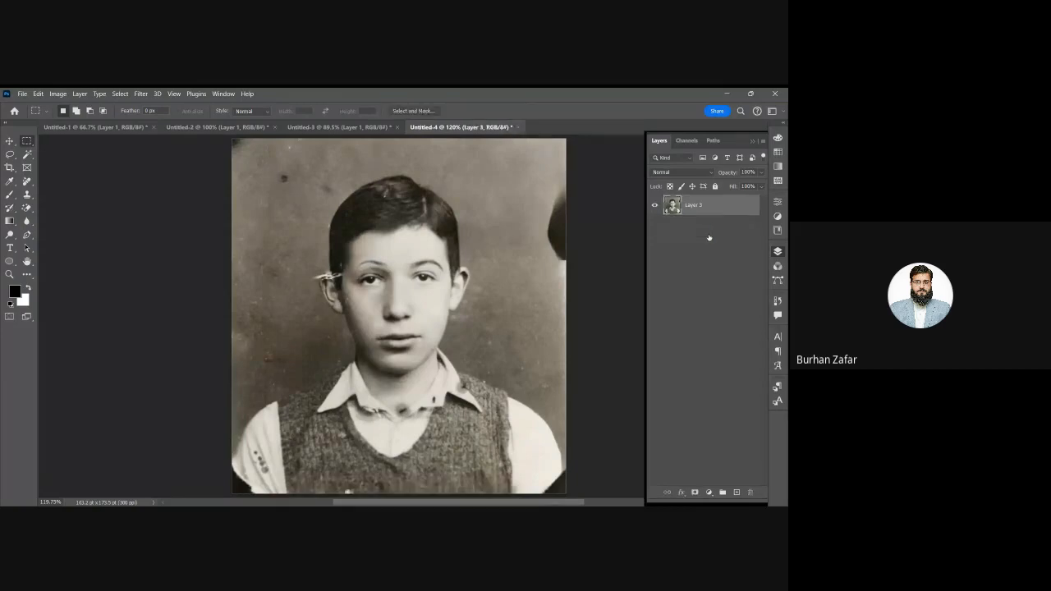
key(ctrl+z)
click(695, 251)
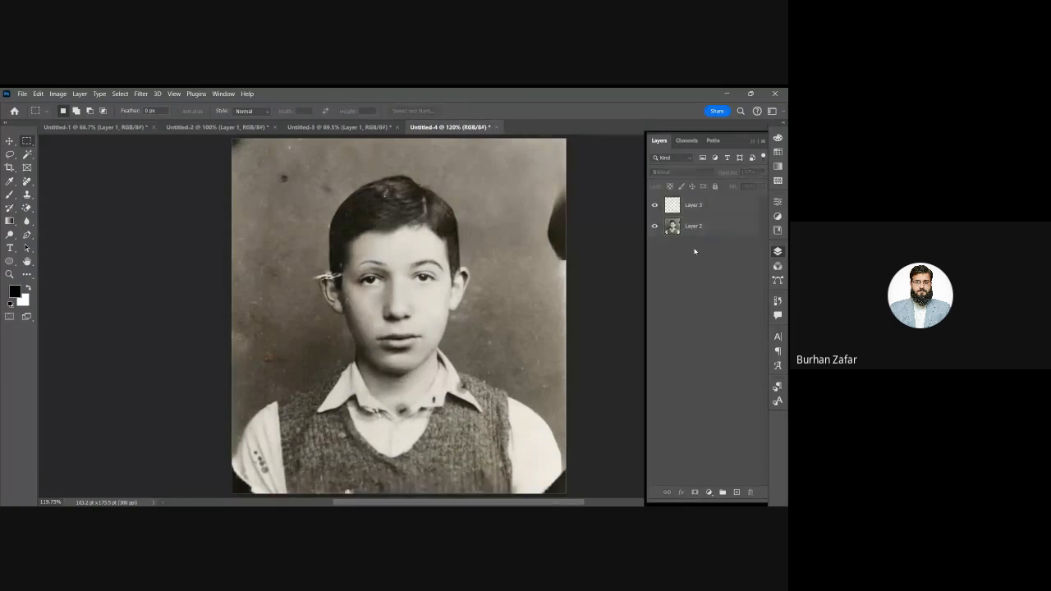
click(696, 208)
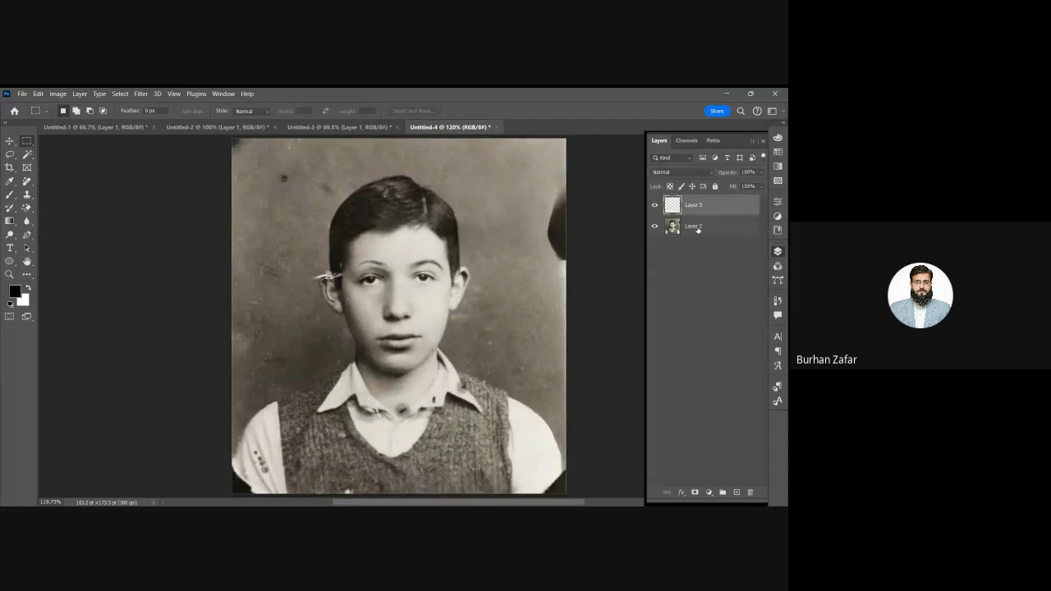
click(698, 229)
shift+click(694, 216)
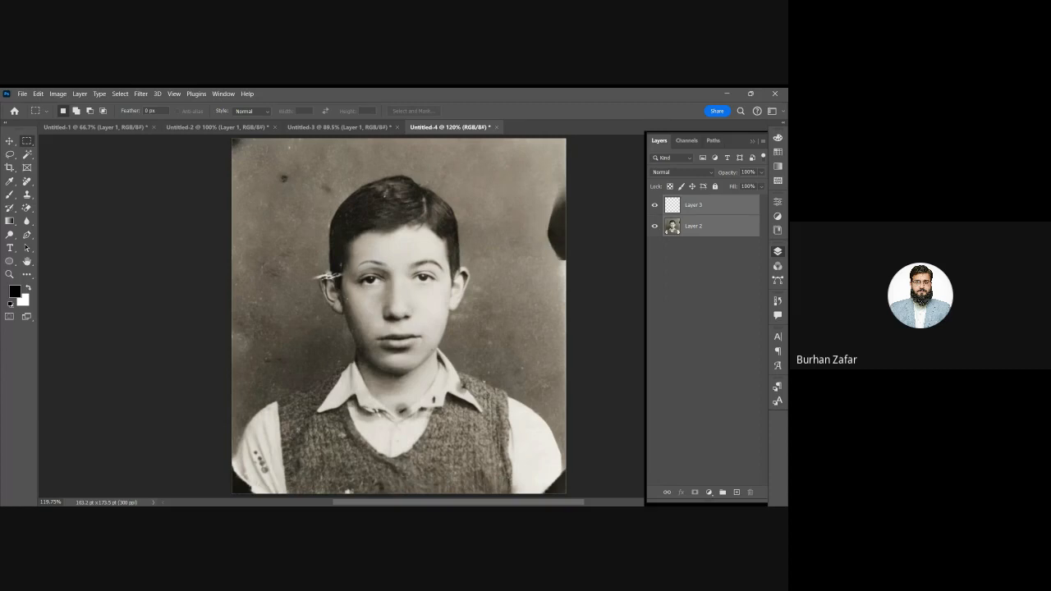
key(ctrl+e)
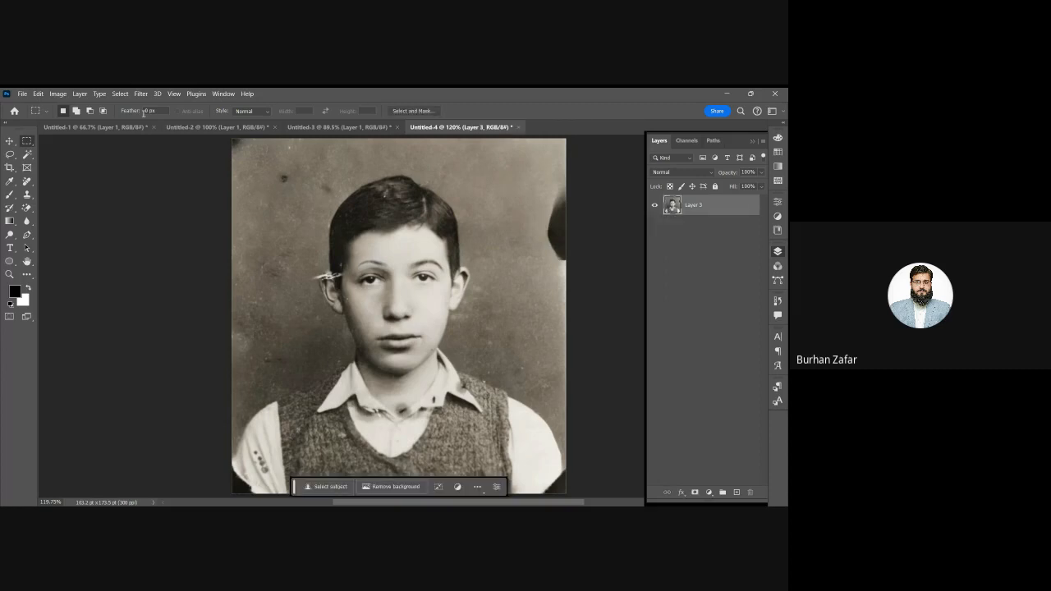
key(ctrl+z)
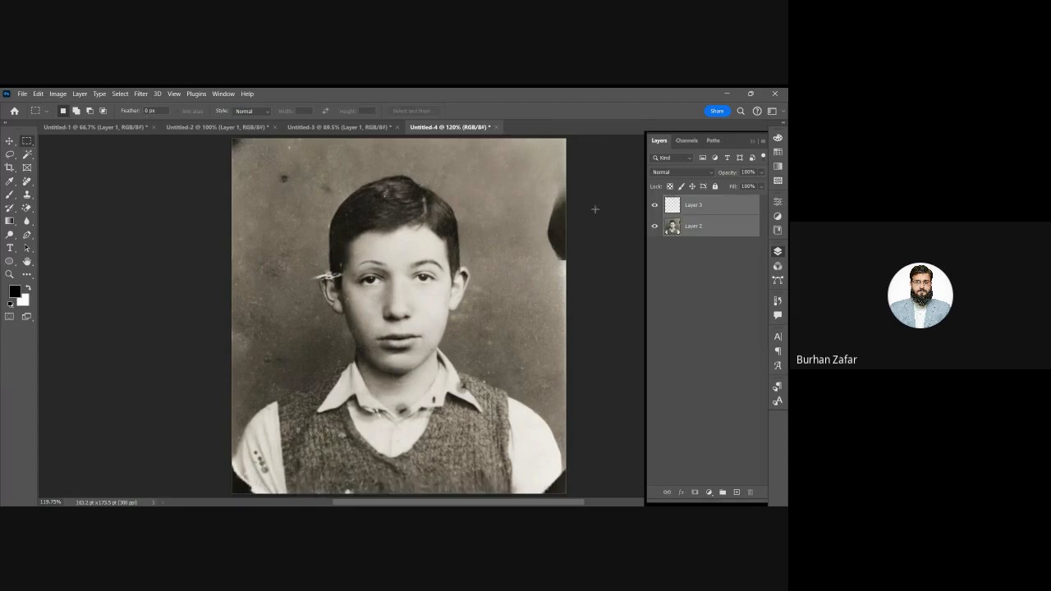
Merge the eyebrow and portrait layers into one and convert the merged portrait to black and white
click(717, 219)
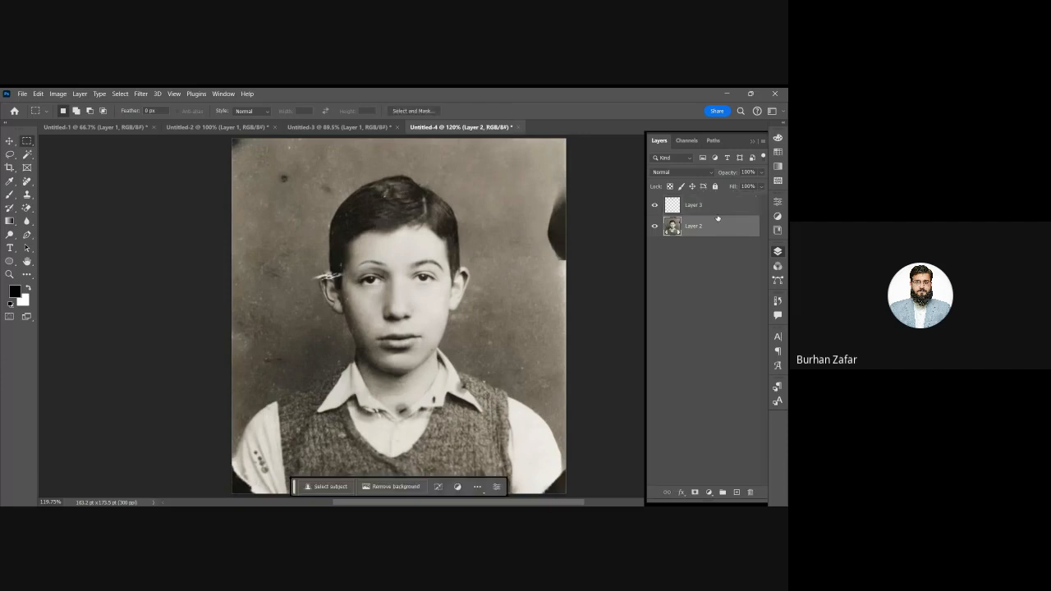
key(ctrl+shift+e)
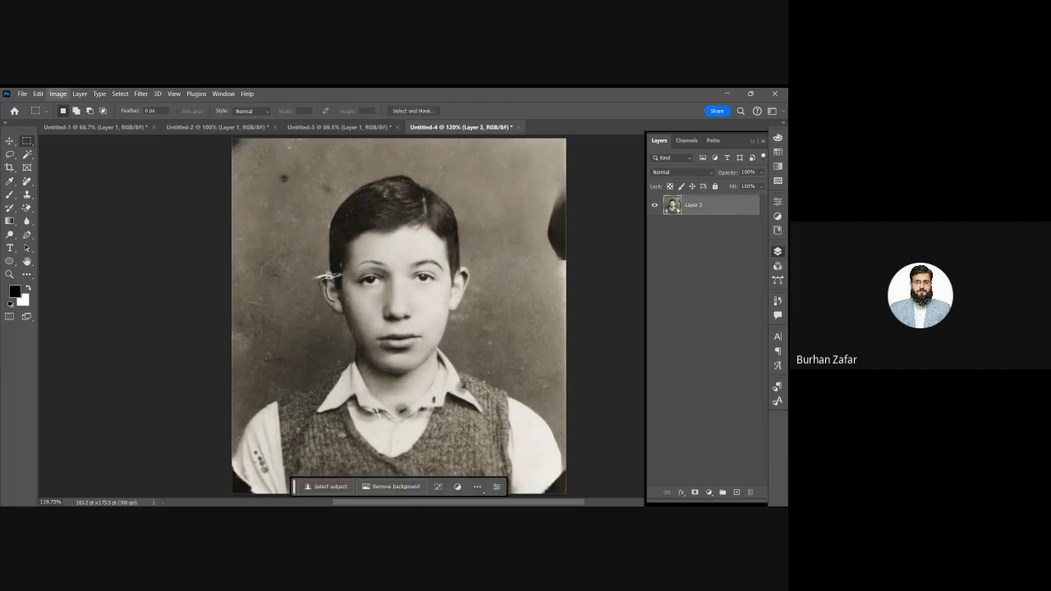
mouse_move(76, 120)
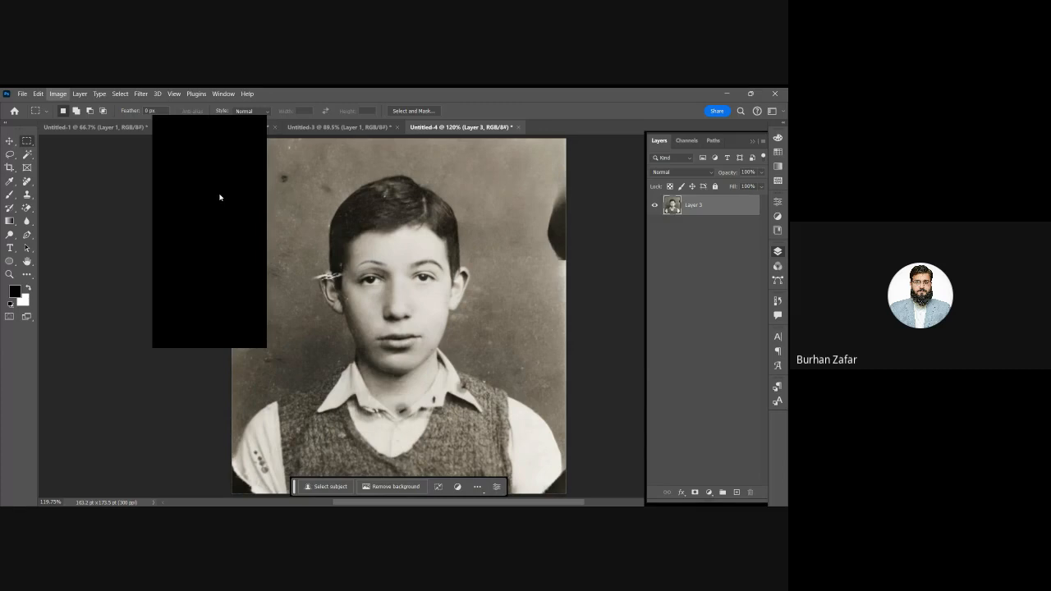
click(219, 197)
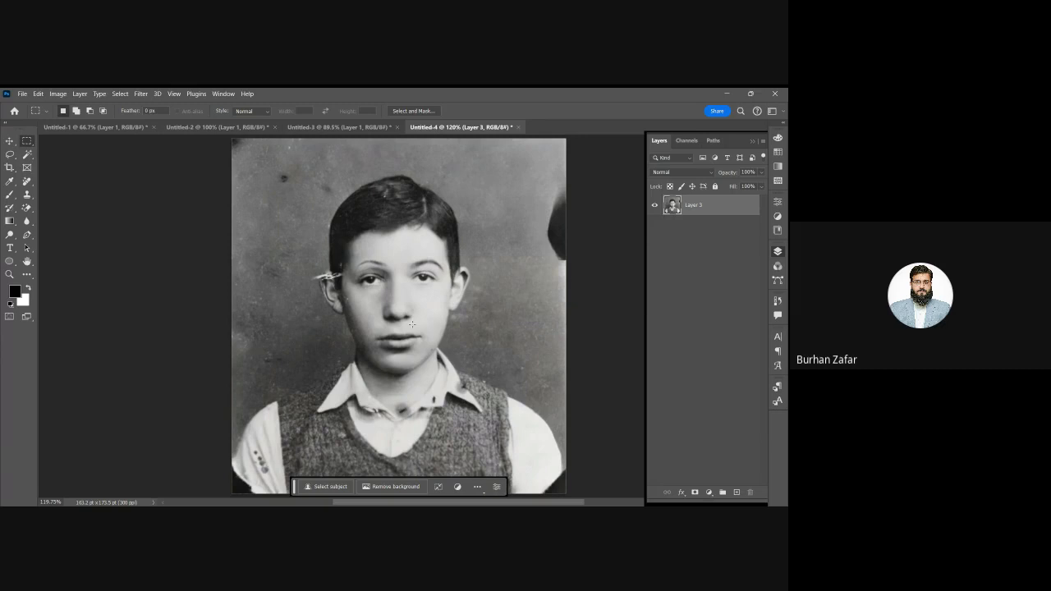
key(ctrl+z)
key(ctrl+shift+z)
Enable the Colorize neural filter on the merged black-and-white portrait
click(141, 94)
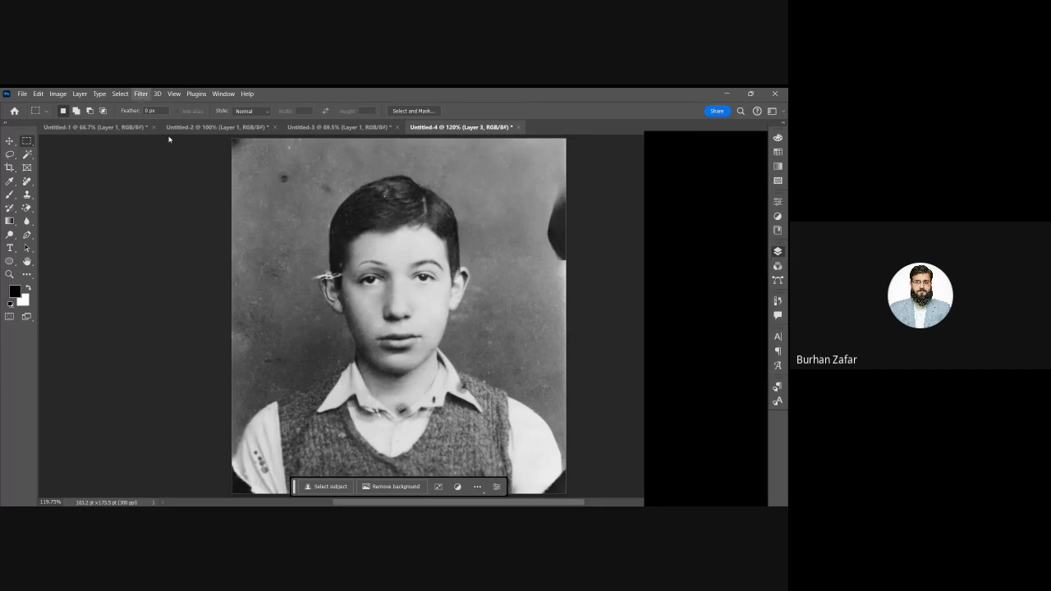
click(168, 140)
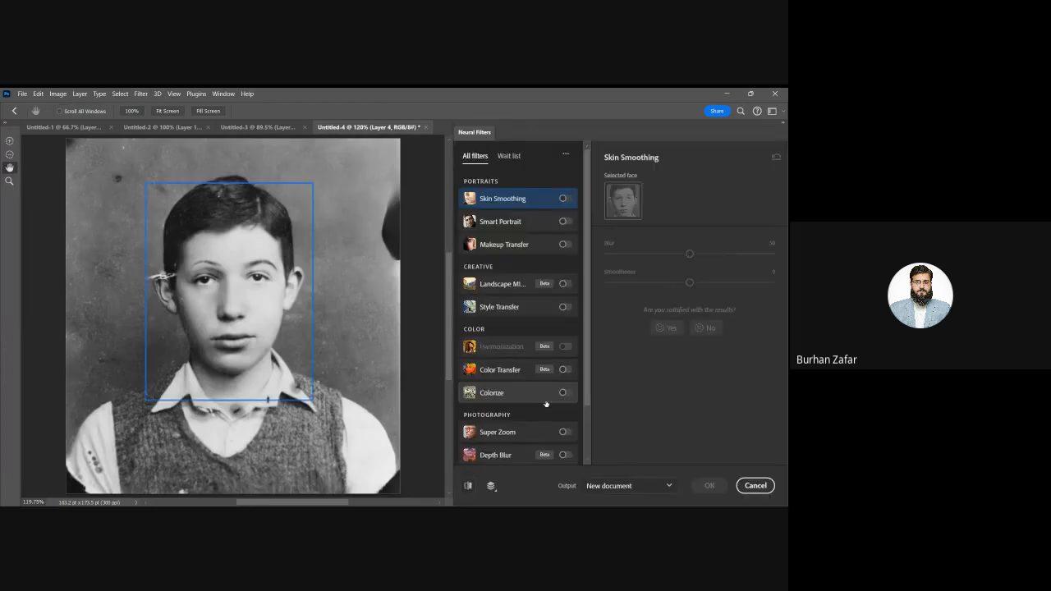
click(565, 393)
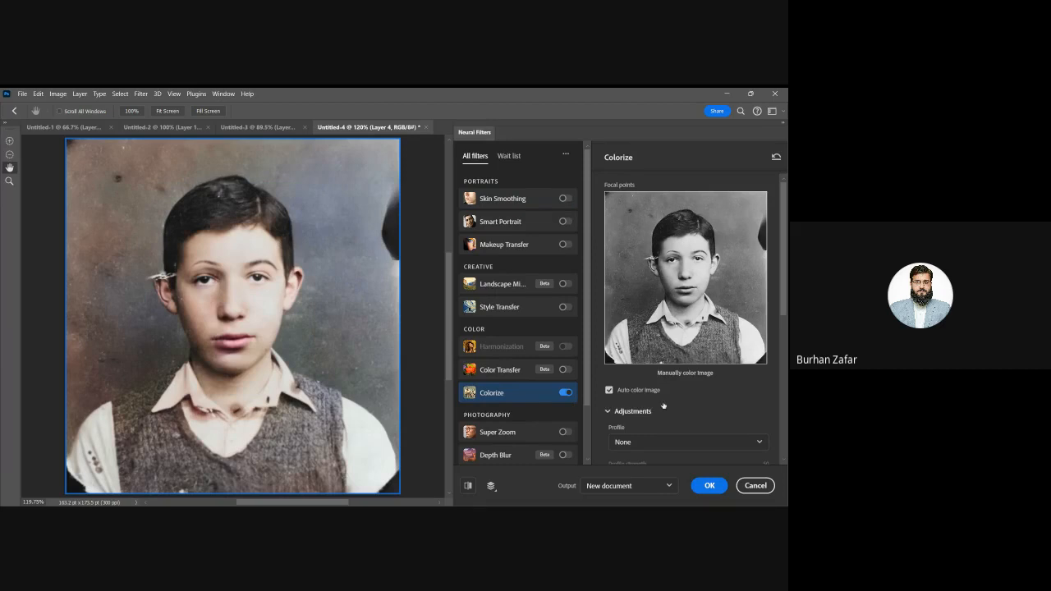
Try the Retro high contrast, Retro blue brown and Retro red profiles for the Colorize filter
scroll(663, 405, down, 2)
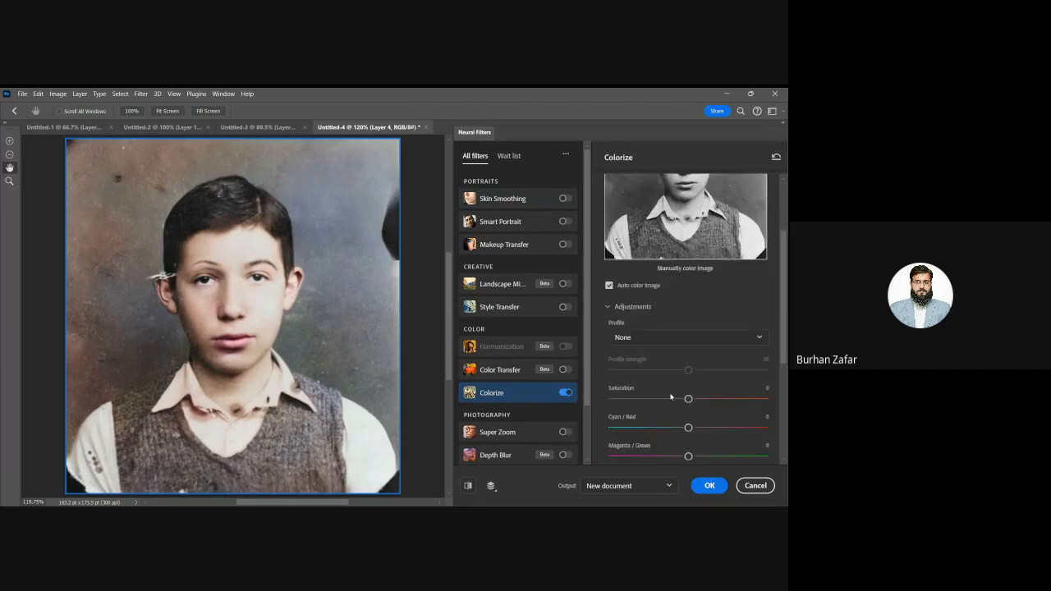
click(658, 337)
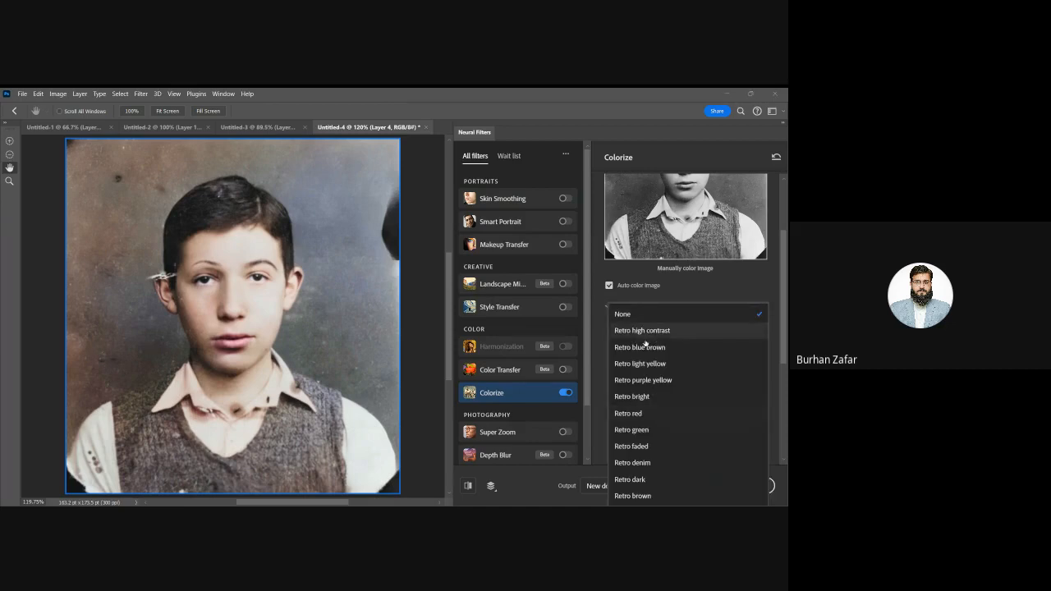
click(646, 332)
click(648, 345)
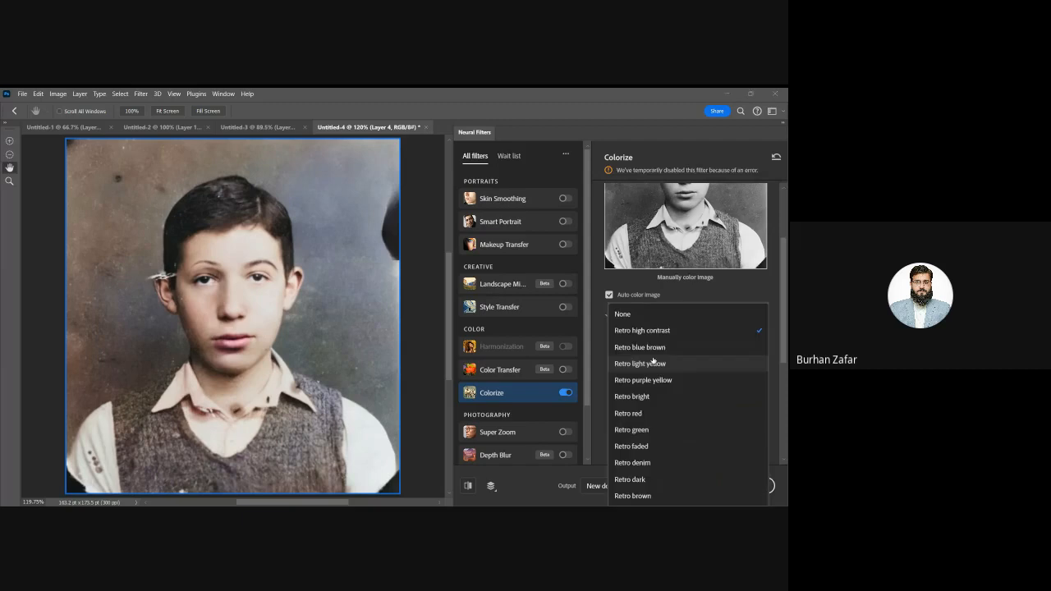
click(655, 350)
click(655, 352)
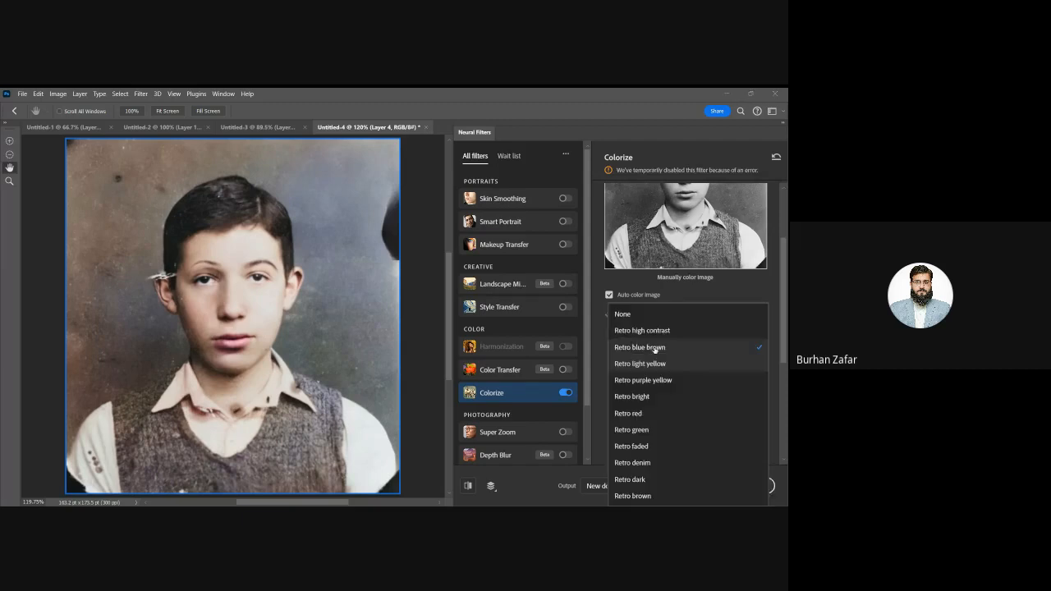
click(647, 410)
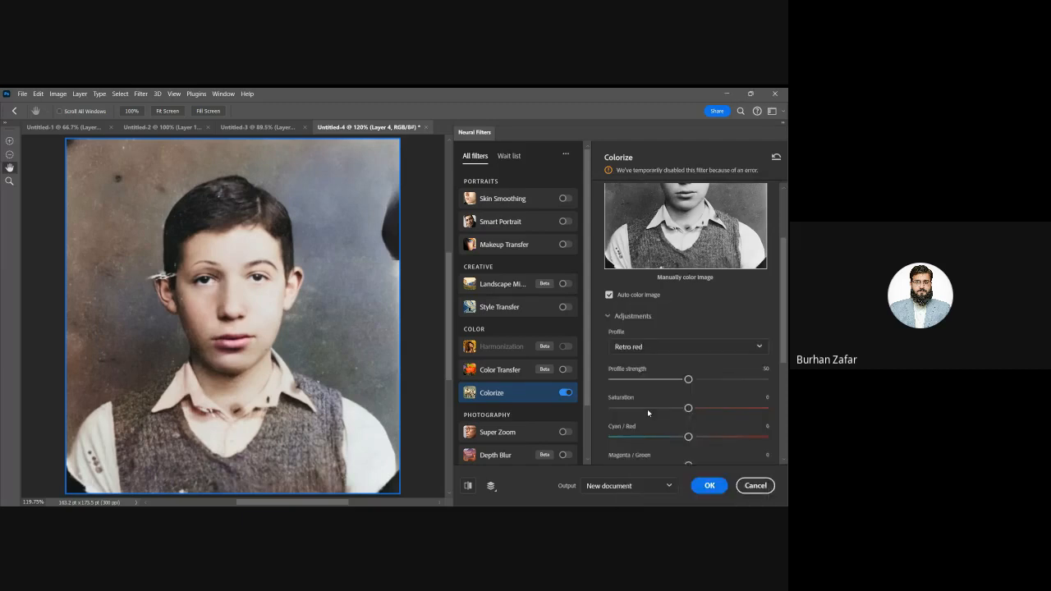
Set the Colorize profile to Retro faded with a profile strength of 56
click(645, 347)
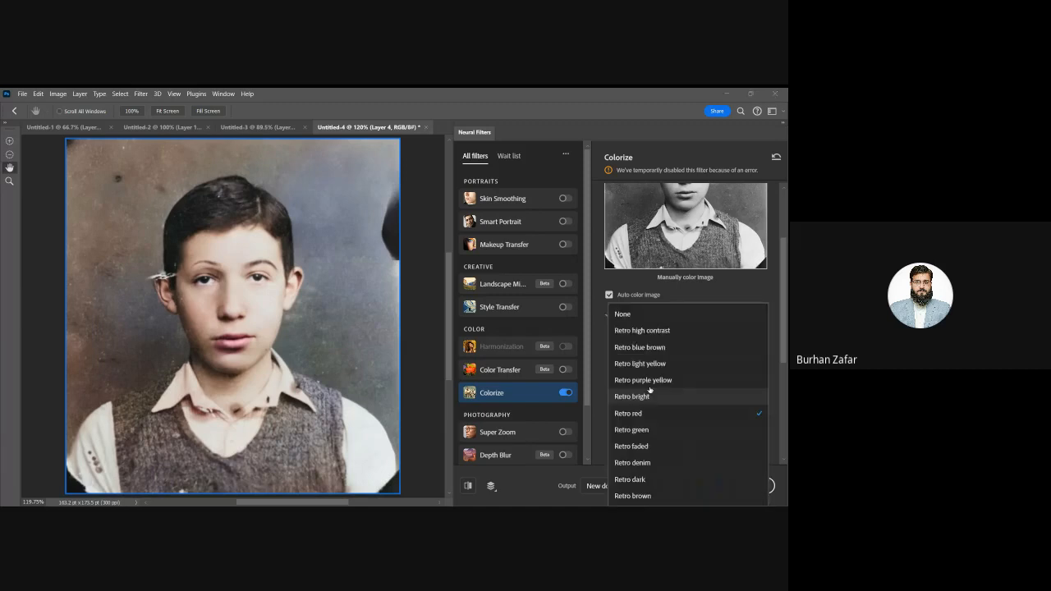
click(649, 445)
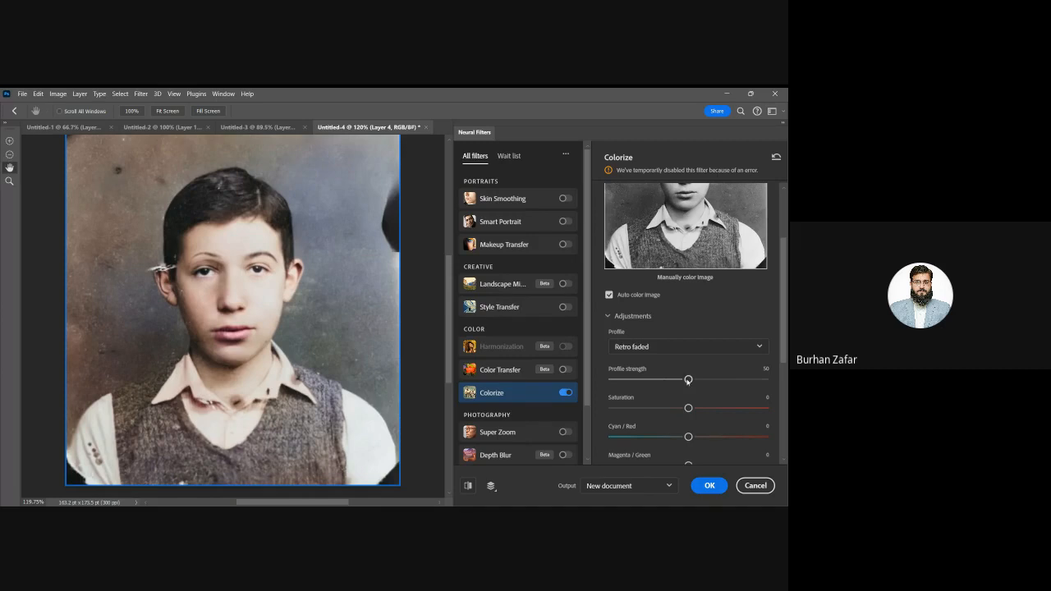
drag(688, 380, 726, 385)
click(690, 380)
drag(691, 382, 697, 381)
scroll(662, 402, down, 1)
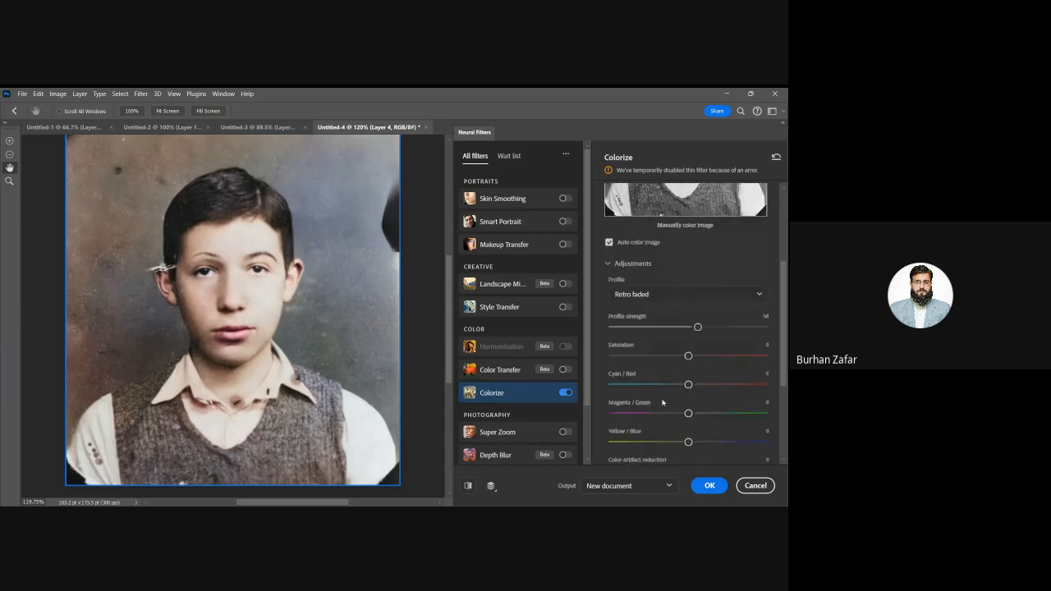
Set the Colorize saturation to -8, Cyan / Red to -8 and Magenta / Green to +8
mouse_move(686, 358)
mouse_down()
mouse_move(722, 362)
mouse_move(676, 357)
mouse_up()
drag(689, 386, 689, 385)
drag(689, 386, 676, 384)
drag(688, 413, 700, 415)
scroll(672, 439, down, 1)
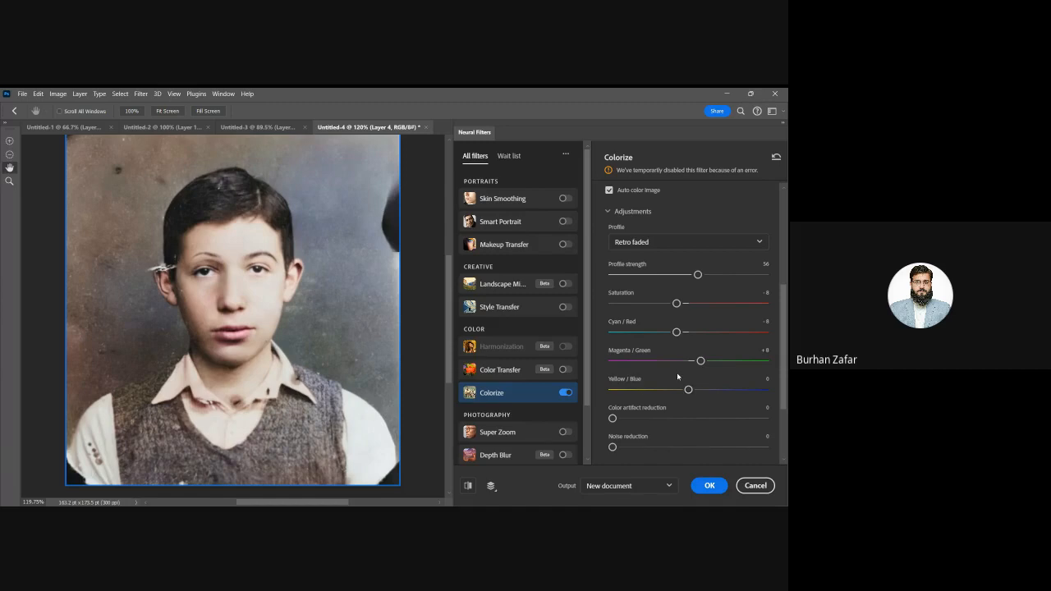
Shift Yellow / Blue slightly towards yellow, raise the noise reduction slightly, and output the colorized portrait to a new document
drag(683, 391, 677, 392)
drag(613, 449, 633, 450)
click(712, 487)
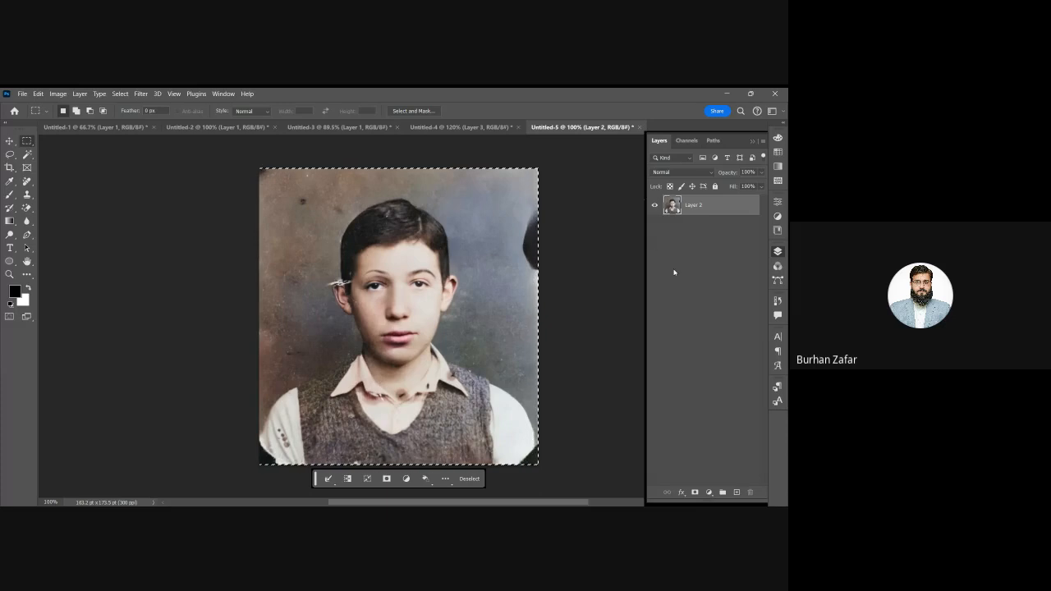
Compare the colorized portrait with the scratched original and the black-and-white restored version
key(ctrl+d)
key(ctrl+z)
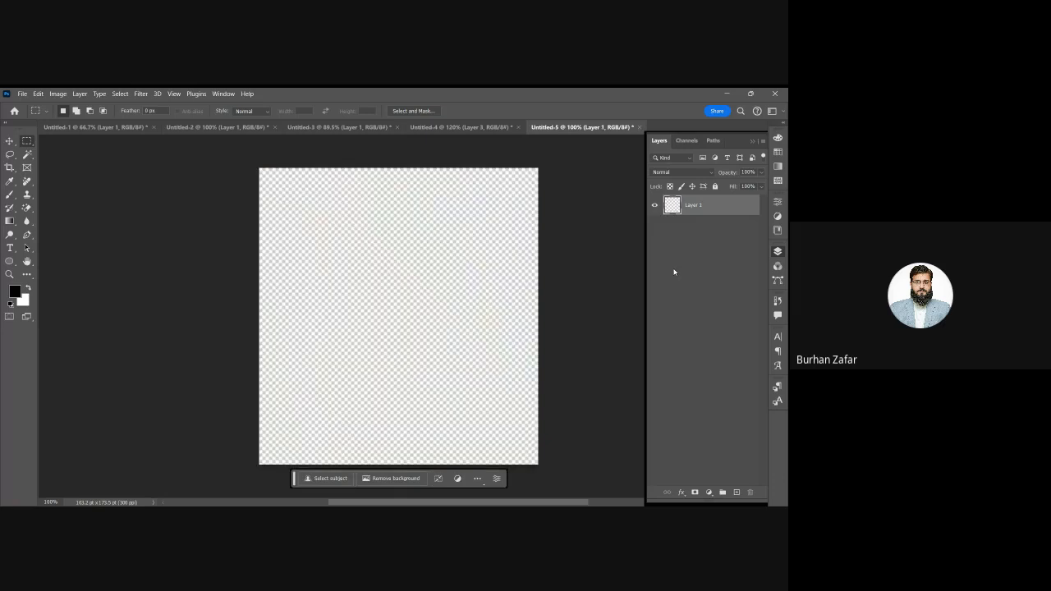
key(ctrl+shift+z)
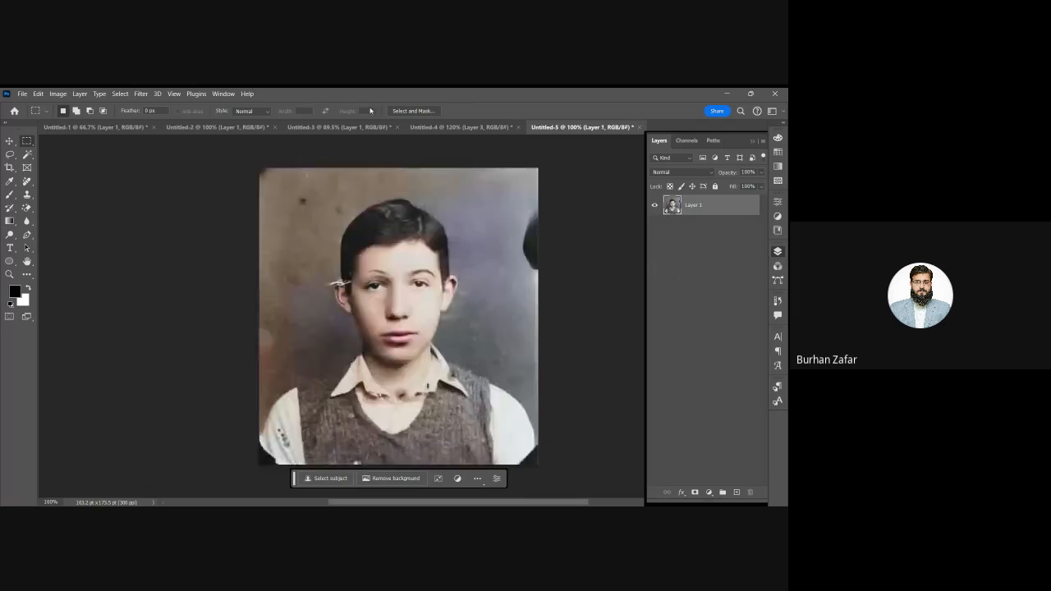
click(367, 126)
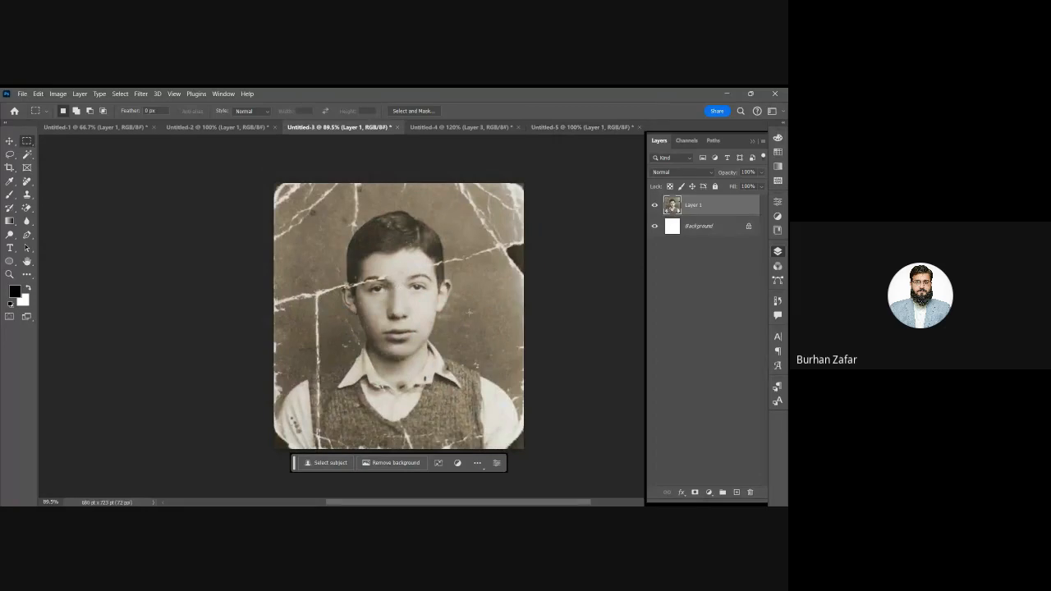
click(439, 127)
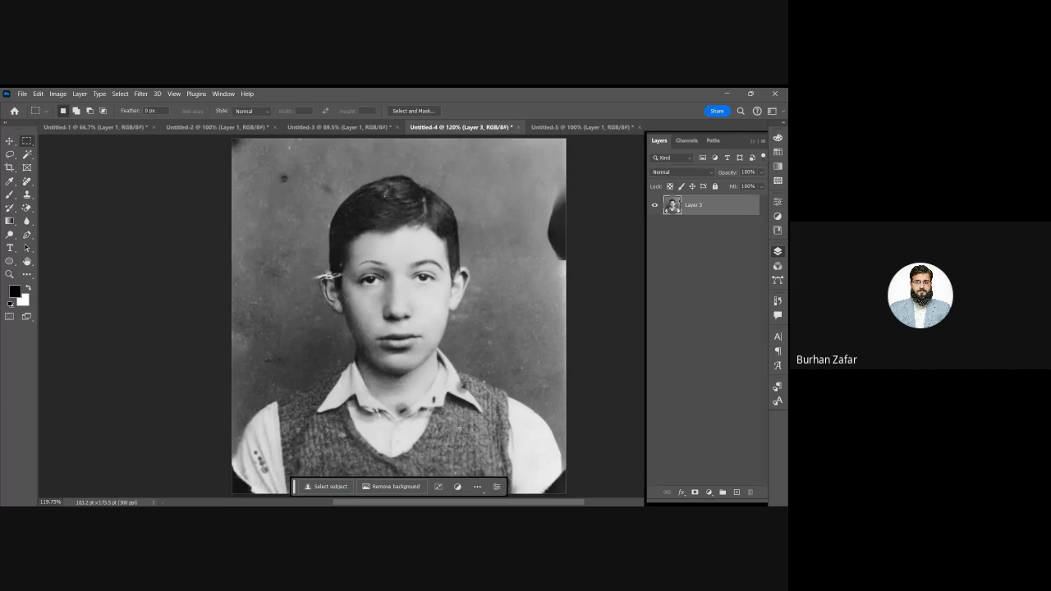
Use the Remove tool at size 112 to clear the dark patch on the photo's right edge and the upper-left background blemishes
scroll(413, 302, down, 2)
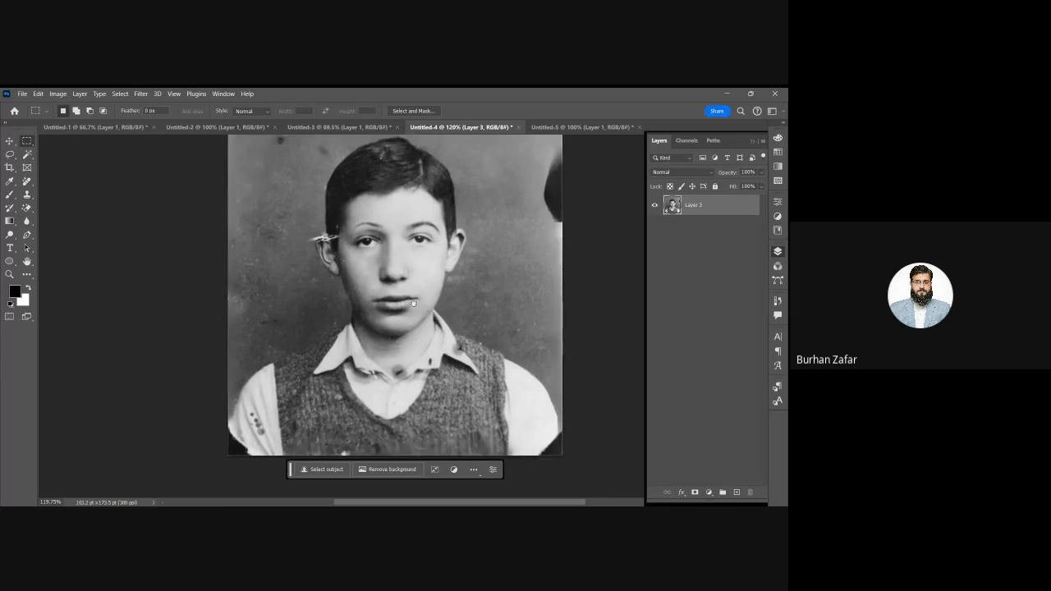
scroll(413, 365, up, 3)
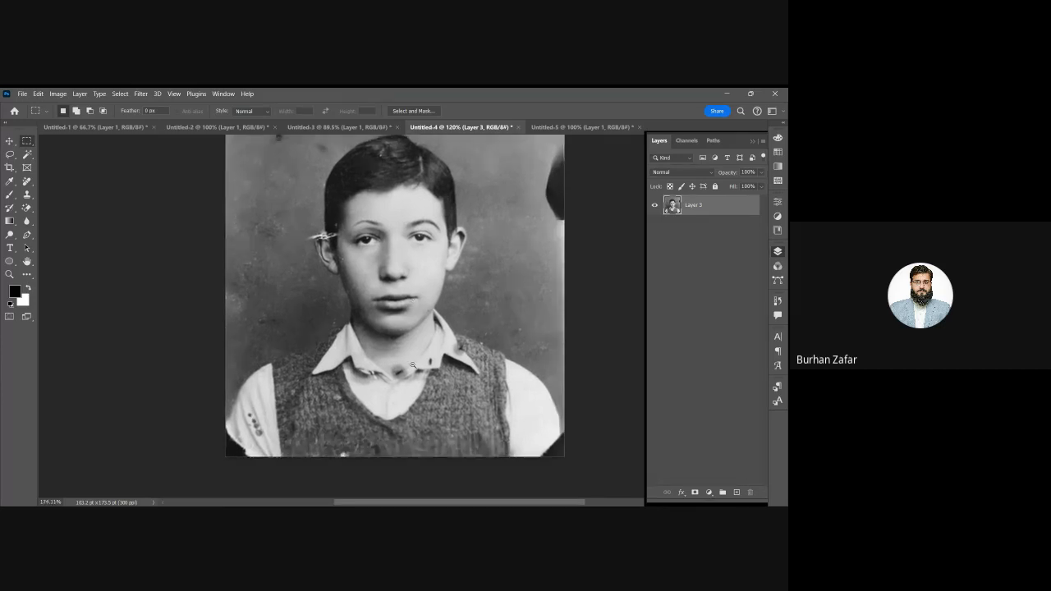
scroll(413, 365, up, 2)
drag(414, 161, 509, 281)
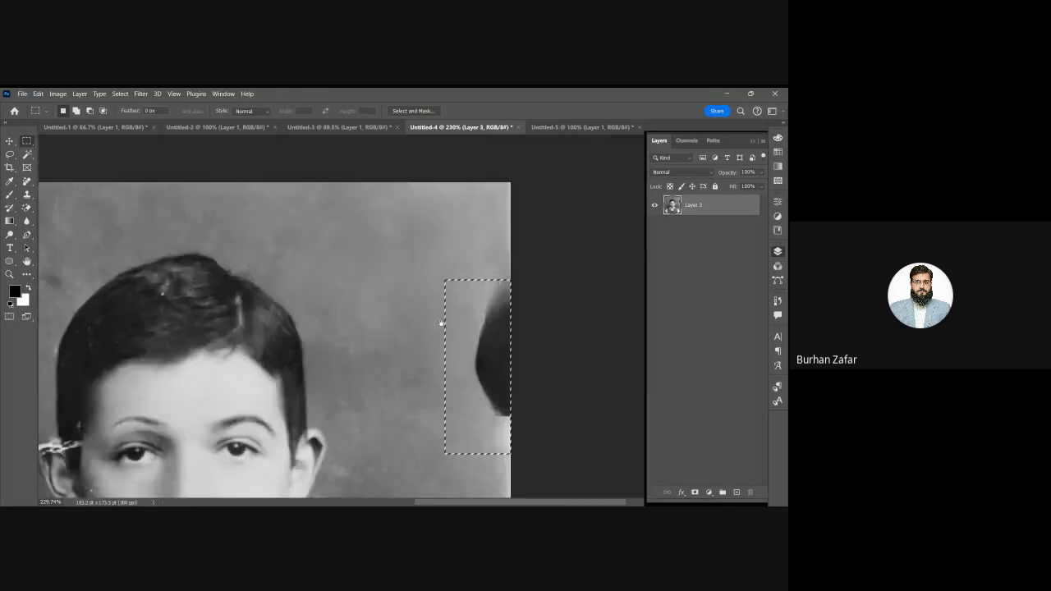
drag(82, 269, 382, 287)
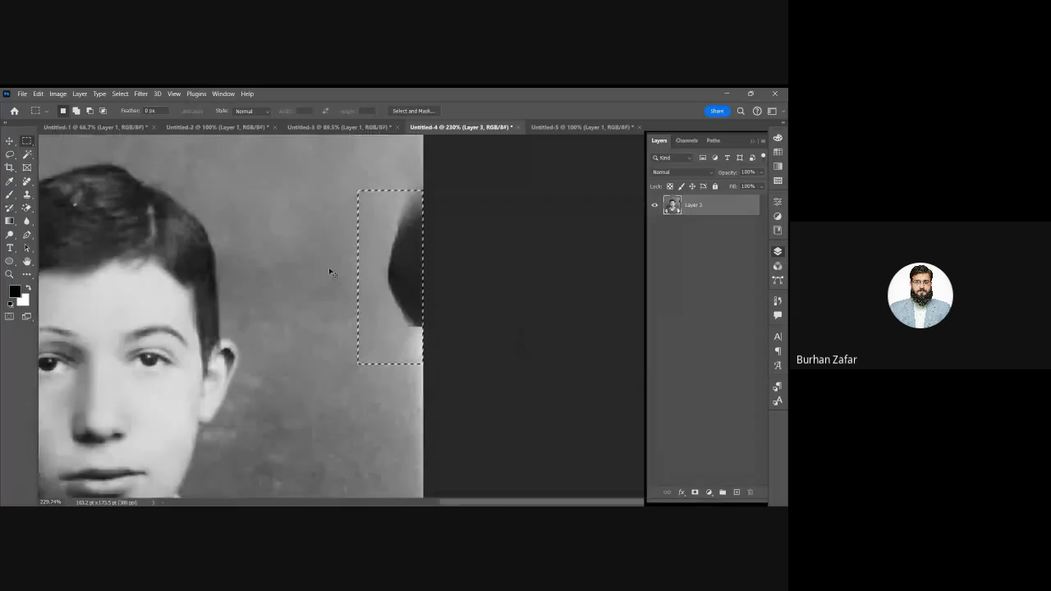
click(26, 181)
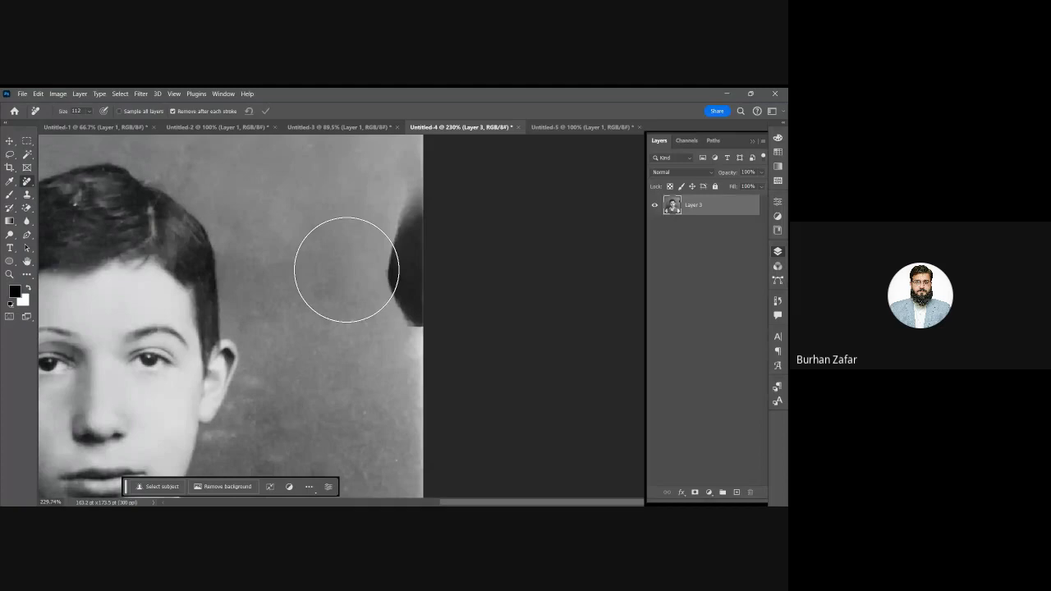
drag(402, 220, 423, 338)
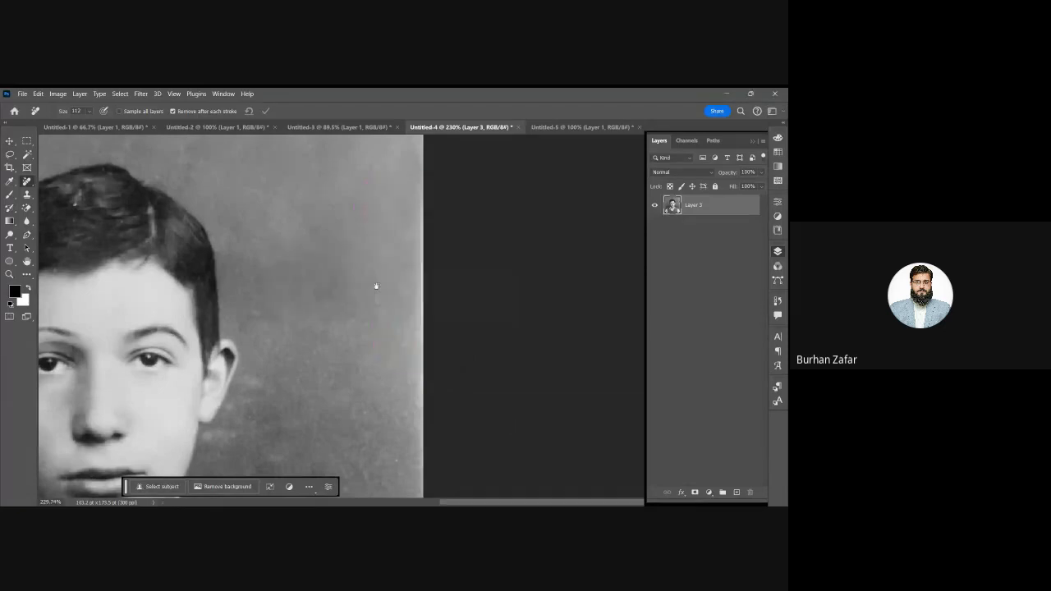
drag(321, 298, 321, 298)
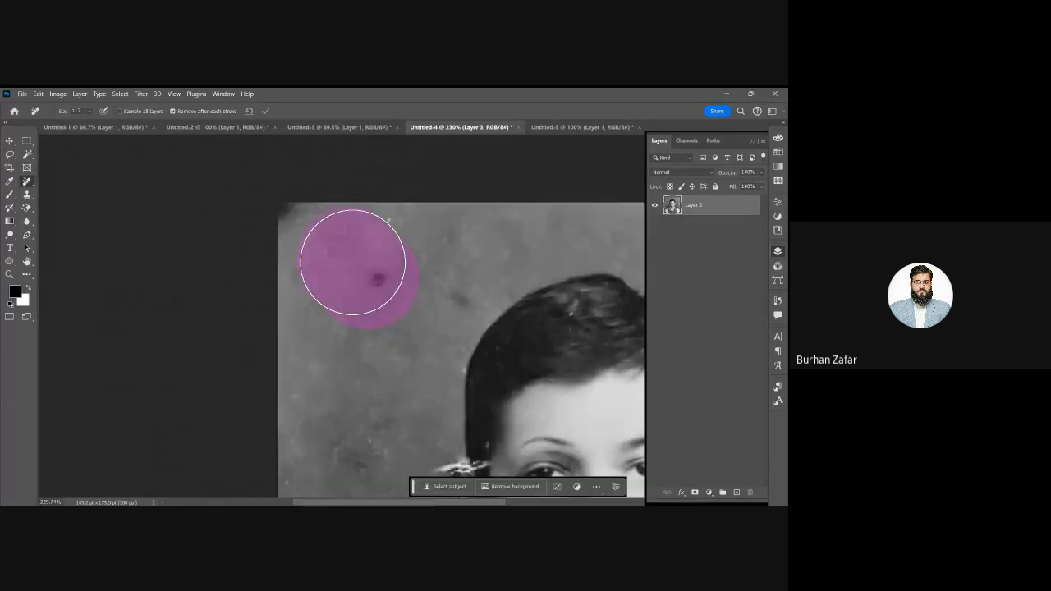
drag(352, 261, 296, 230)
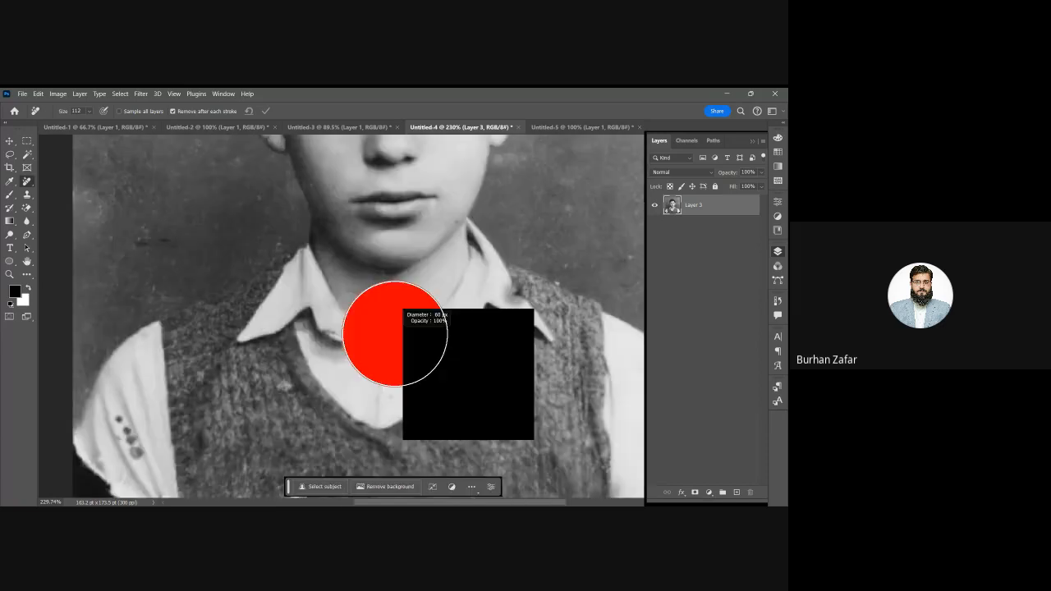
Reduce the Remove tool size to 33 and erase the white scratch across the top of the boy's left-hand ear
mouse_move(395, 334)
mouse_down()
mouse_move(384, 340)
mouse_move(406, 339)
mouse_up()
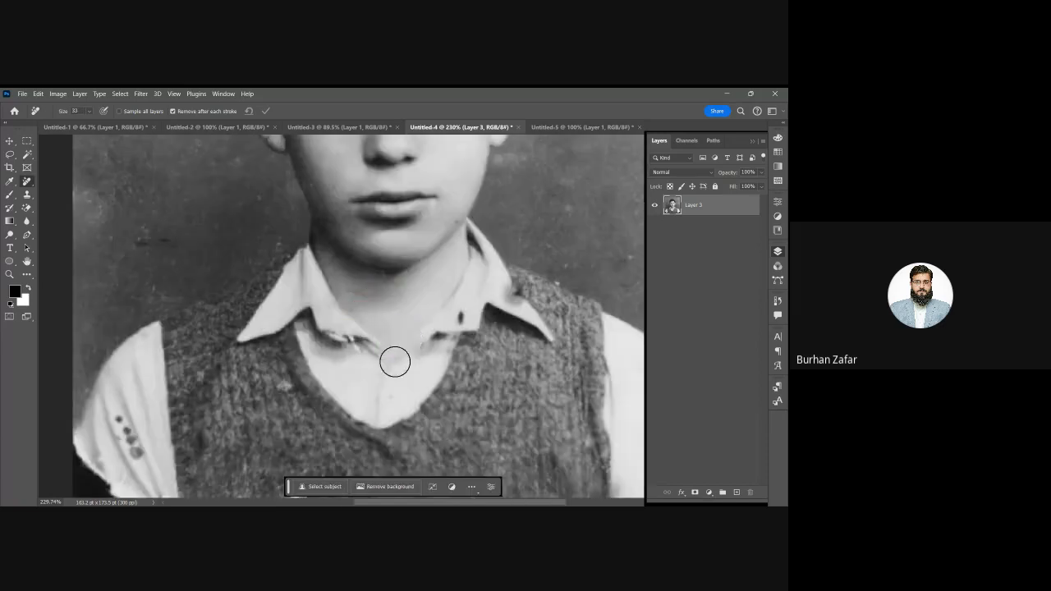
drag(361, 176, 425, 472)
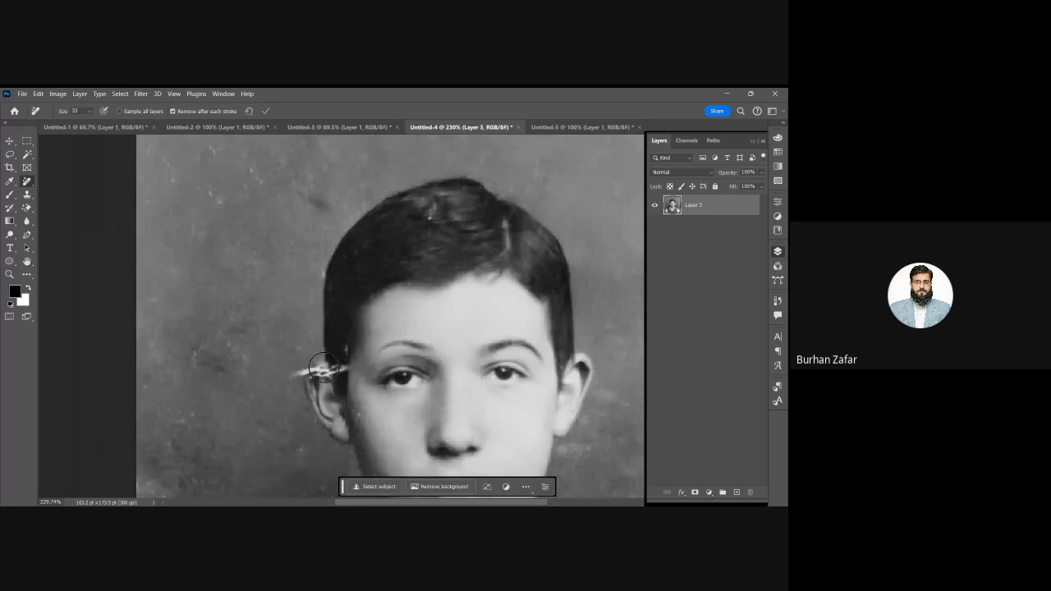
drag(336, 366, 313, 371)
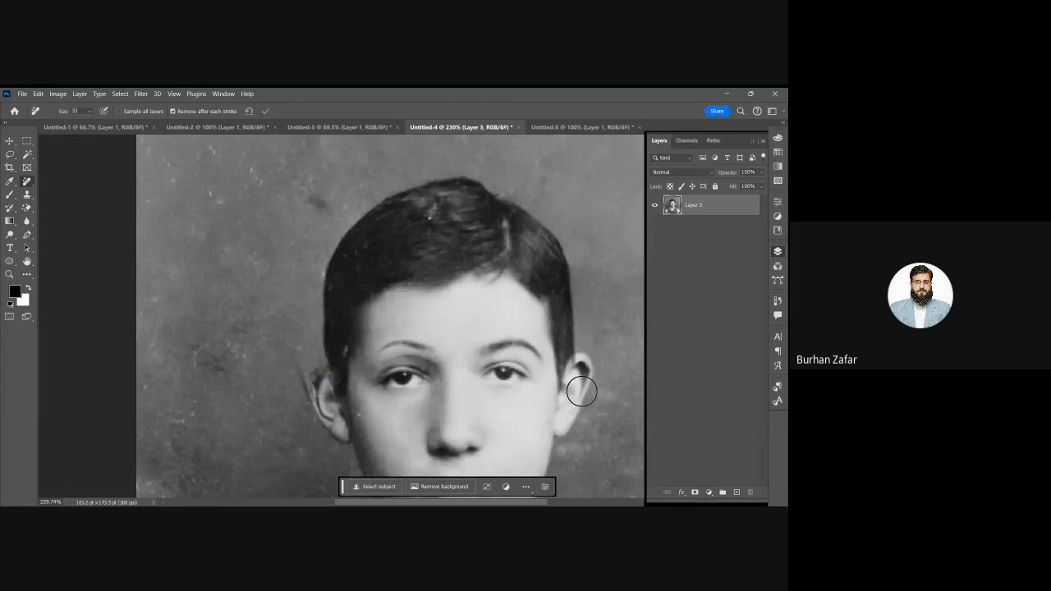
Remove the dark spots on the left-hand shirt sleeve and the dark corner beside it
mouse_move(398, 474)
mouse_down()
mouse_move(368, 330)
mouse_move(511, 105)
mouse_up()
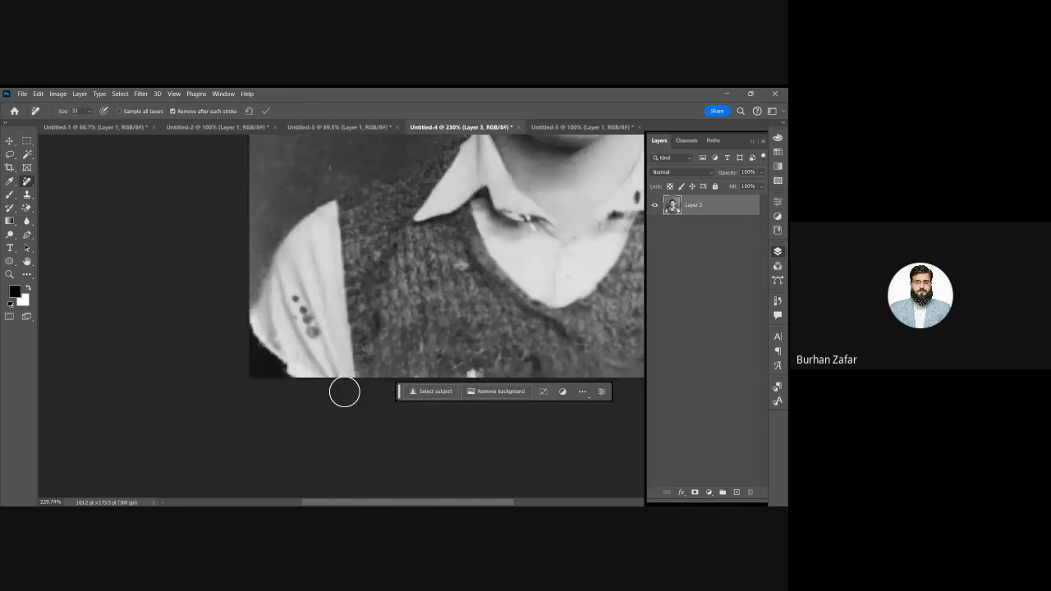
drag(344, 392, 304, 321)
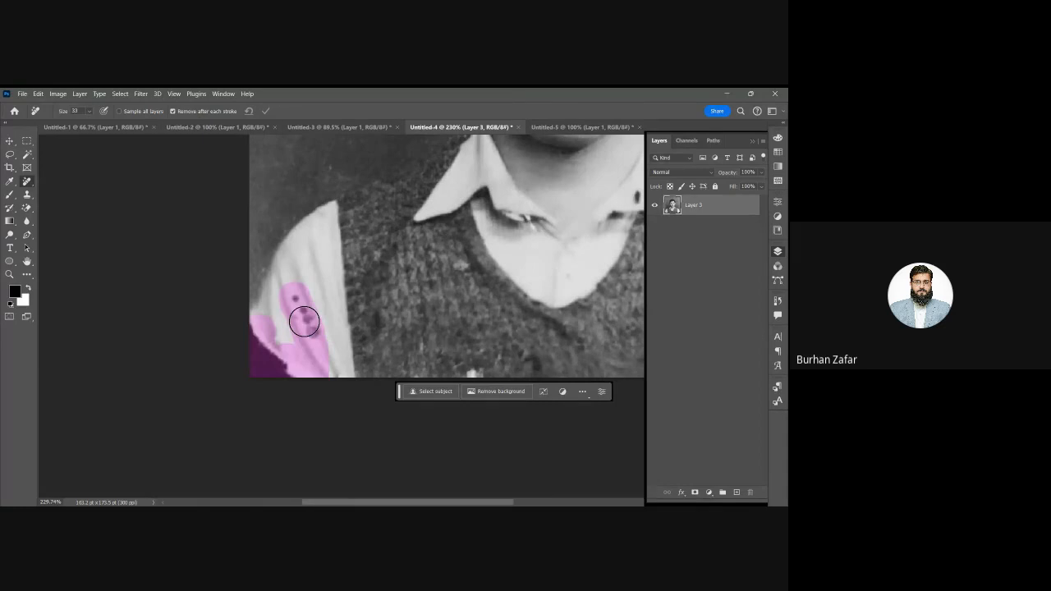
drag(481, 394, 393, 399)
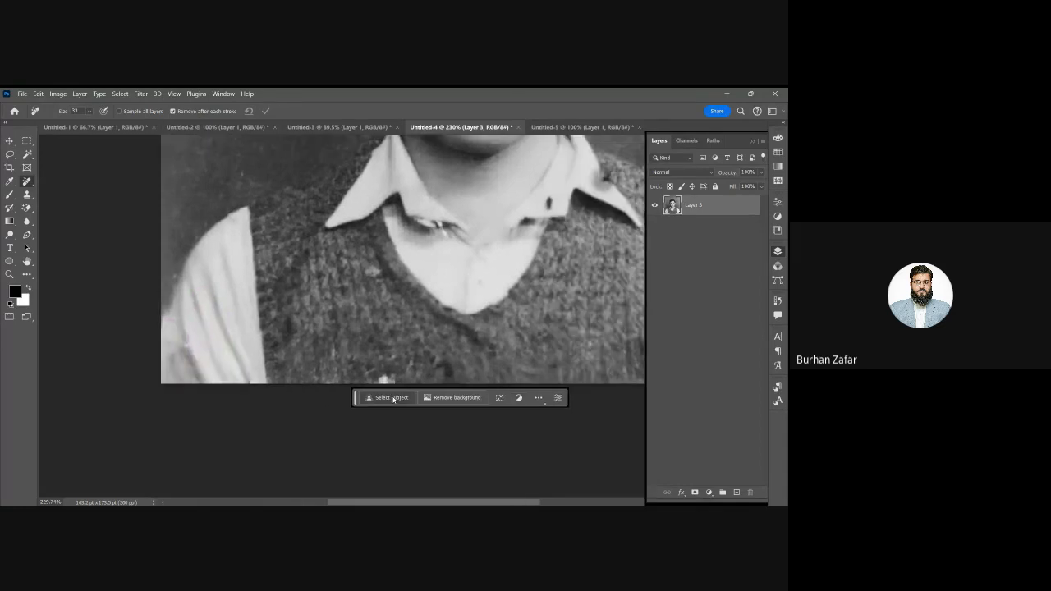
drag(489, 338, 414, 385)
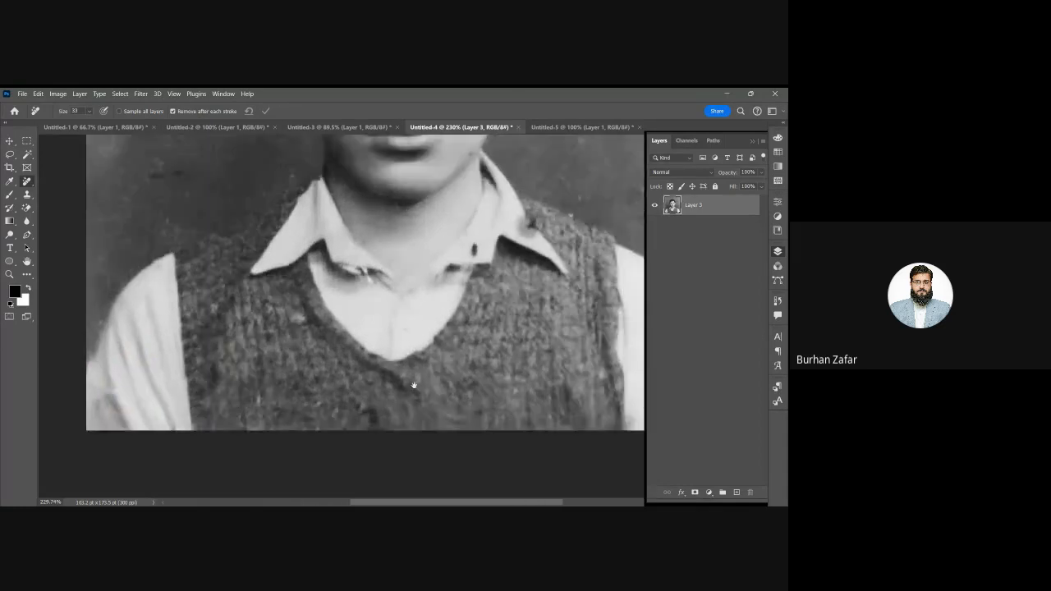
key(ctrl+0)
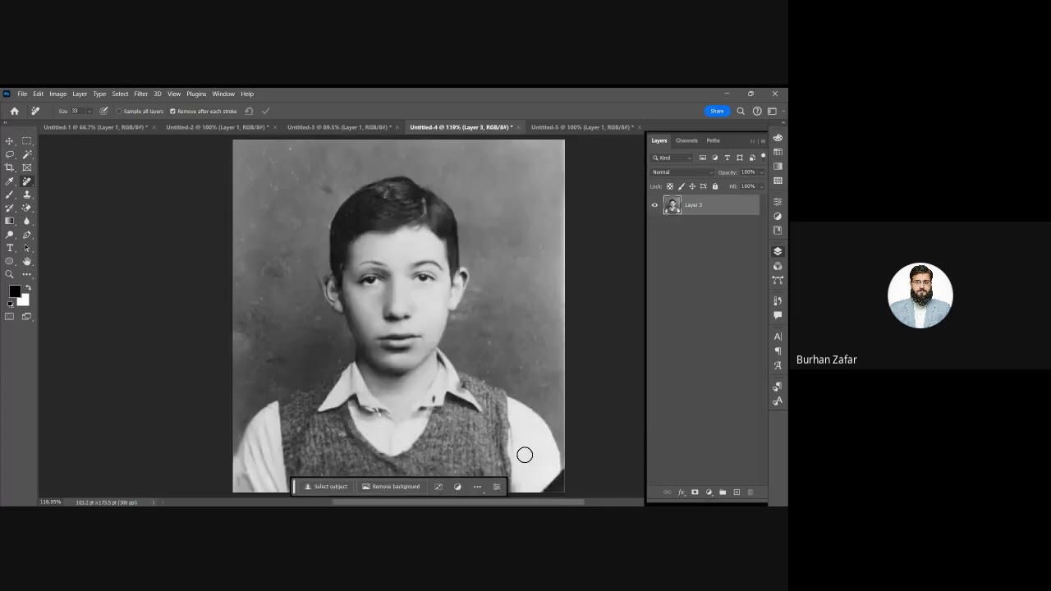
View the colorized portrait once more and close the three boy portrait documents
click(568, 127)
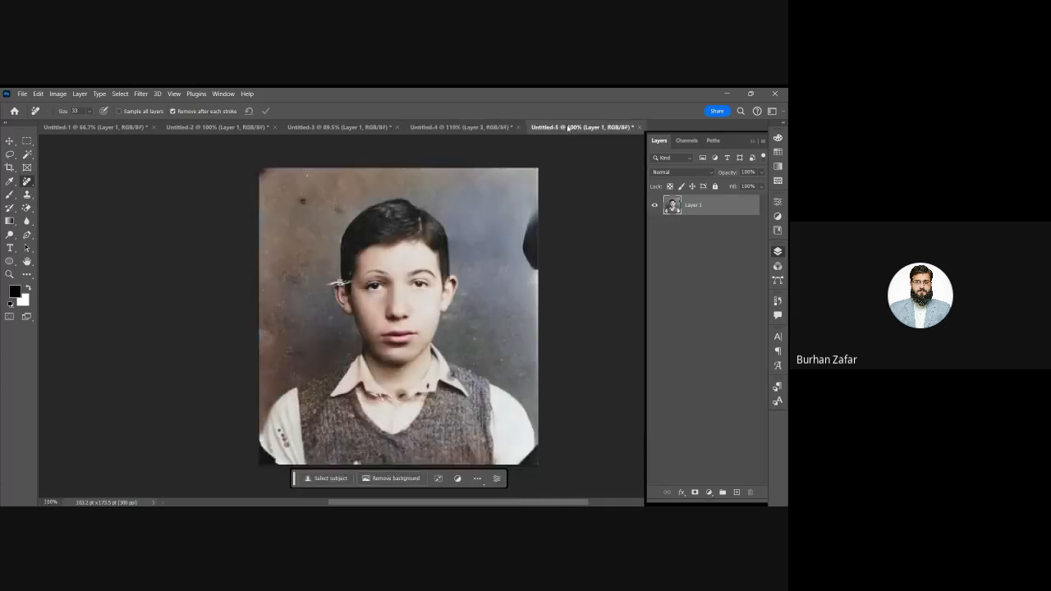
scroll(419, 331, down, 1)
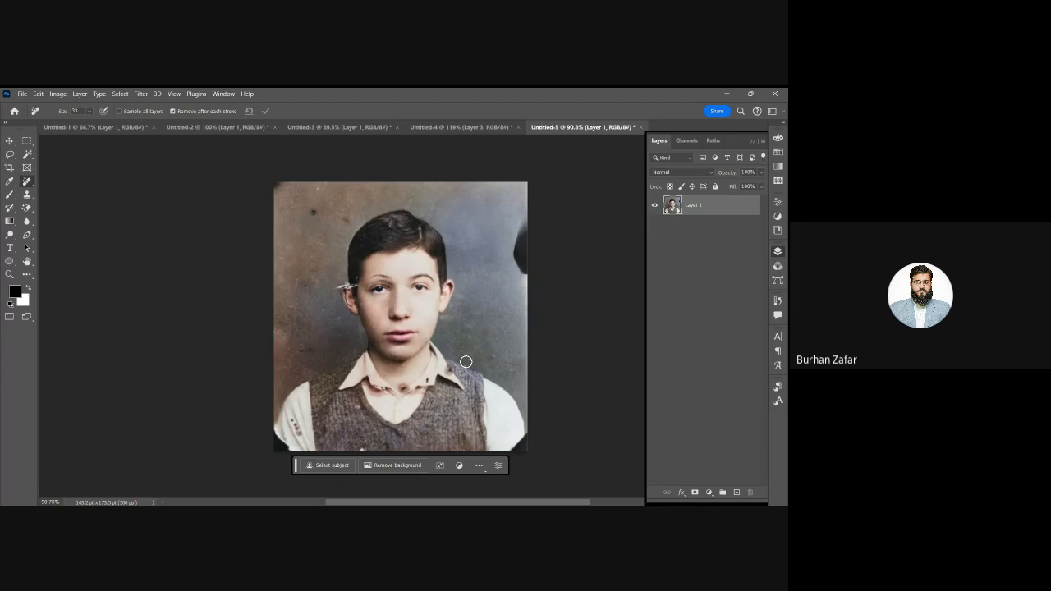
key(ctrl+w)
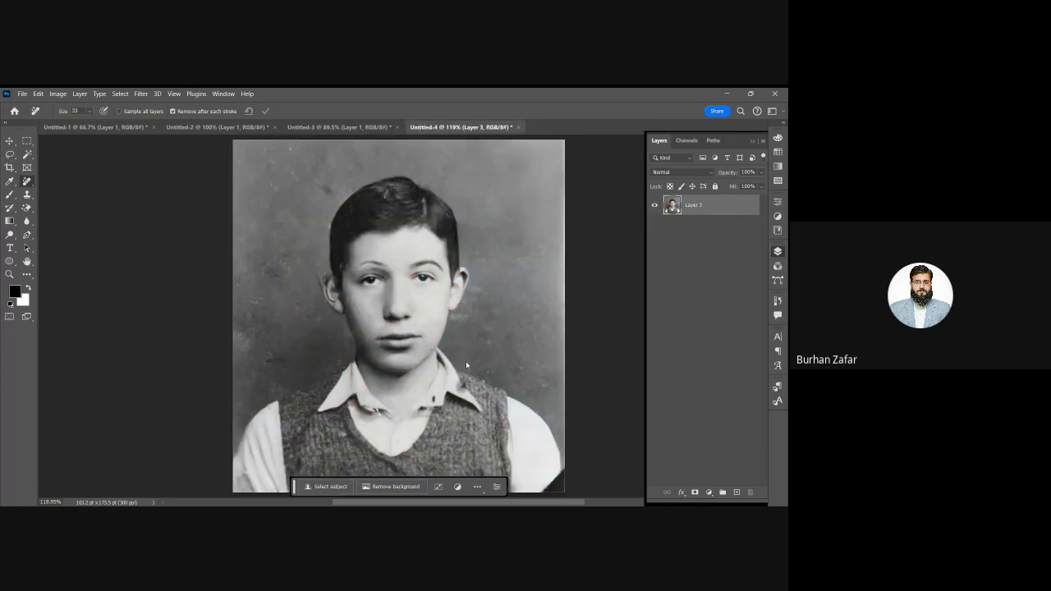
key(ctrl+w)
key(ctrl+w)
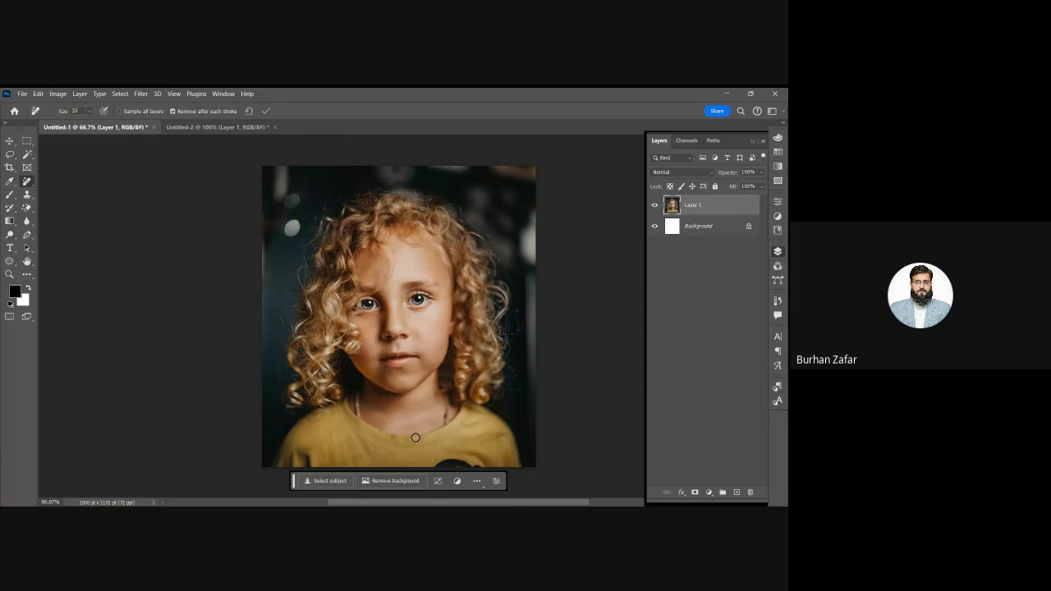
Convert the curly-haired girl's photo to black and white and turn on the Colorize neural filter for it
key(ctrl+alt+shift+b)
key(Return)
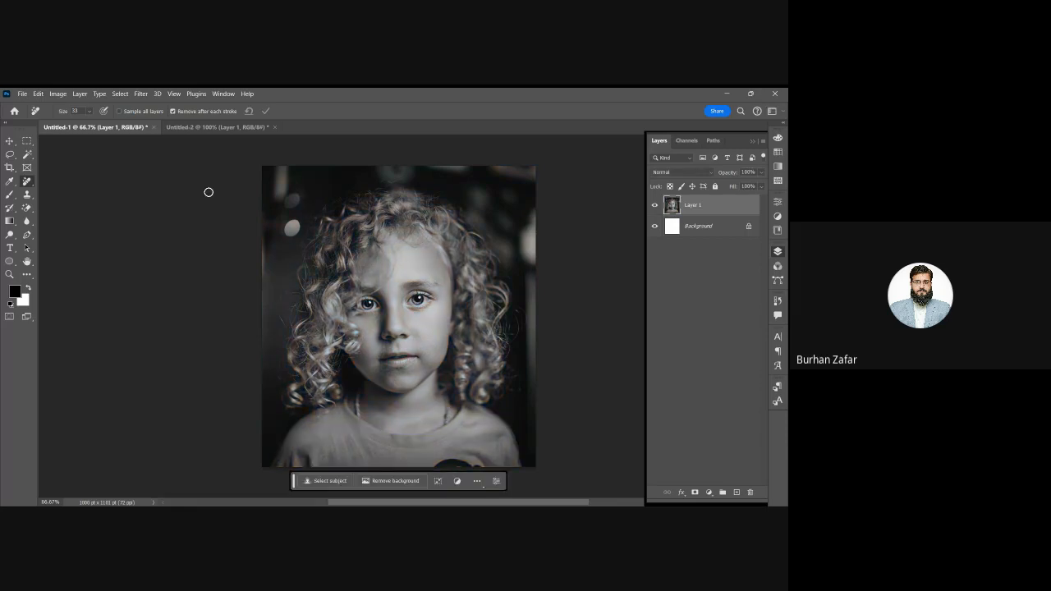
click(140, 95)
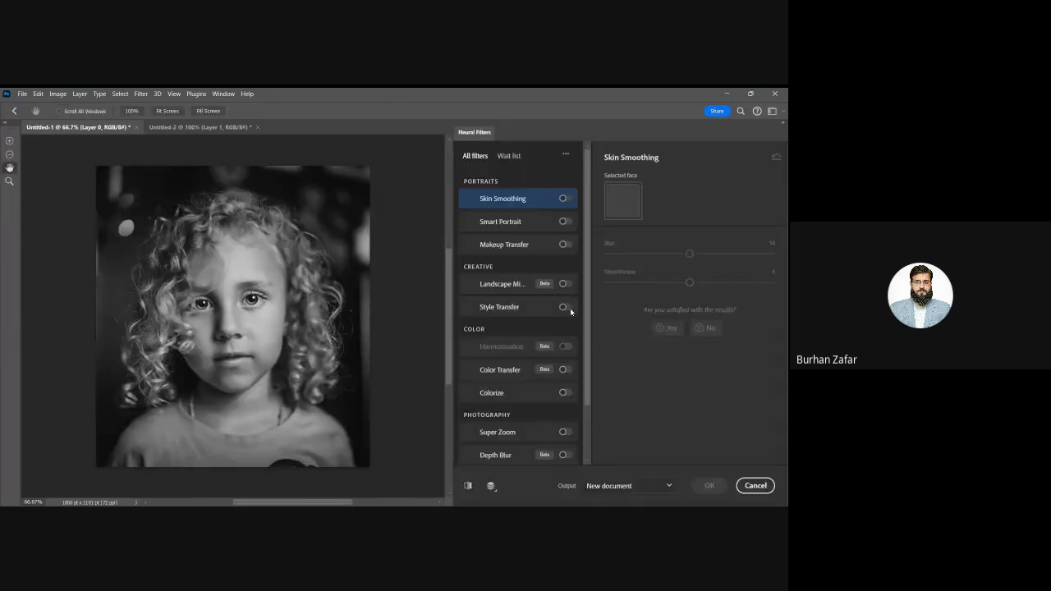
scroll(509, 350, down, 2)
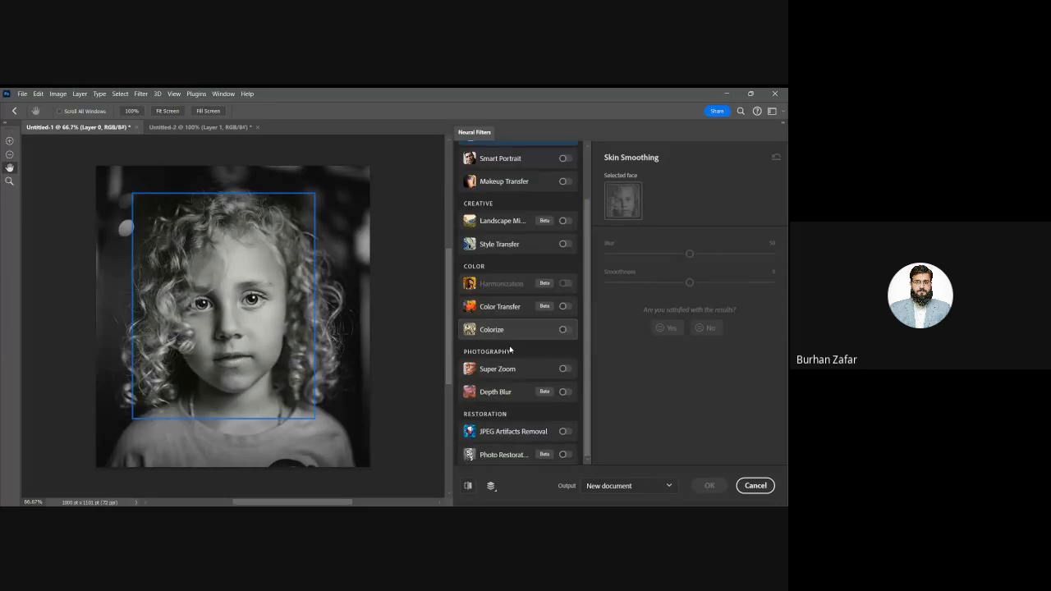
click(563, 329)
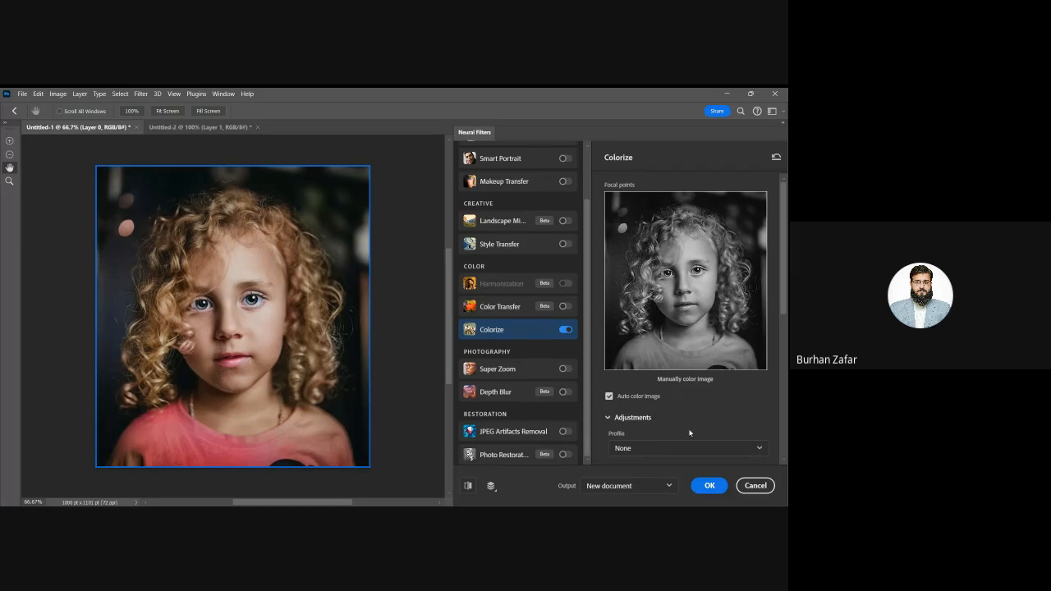
Set the Colorize profile to Retro faded and the saturation to -15
scroll(689, 433, down, 3)
click(652, 348)
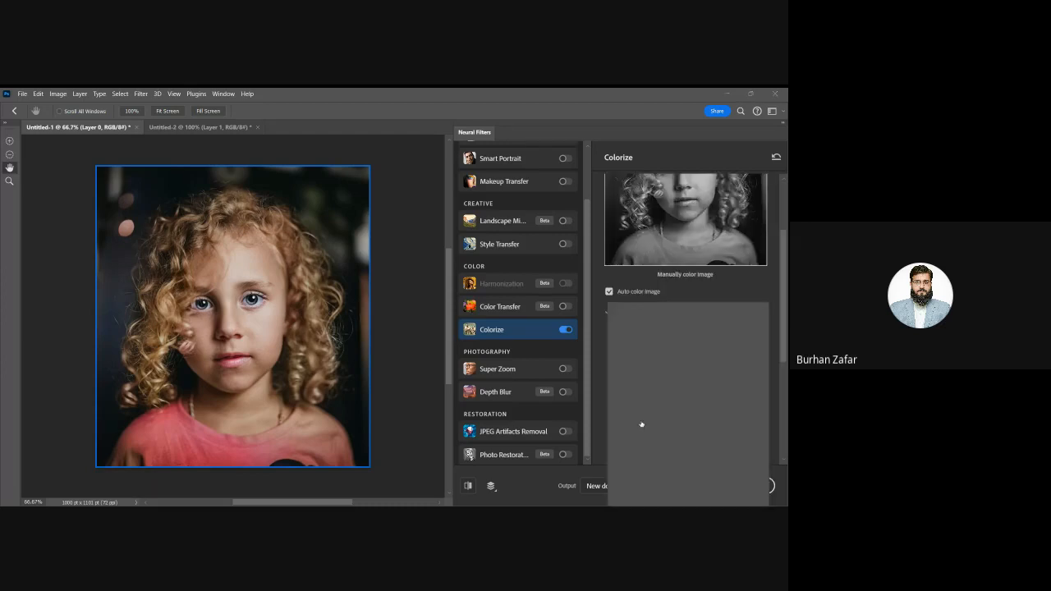
click(641, 425)
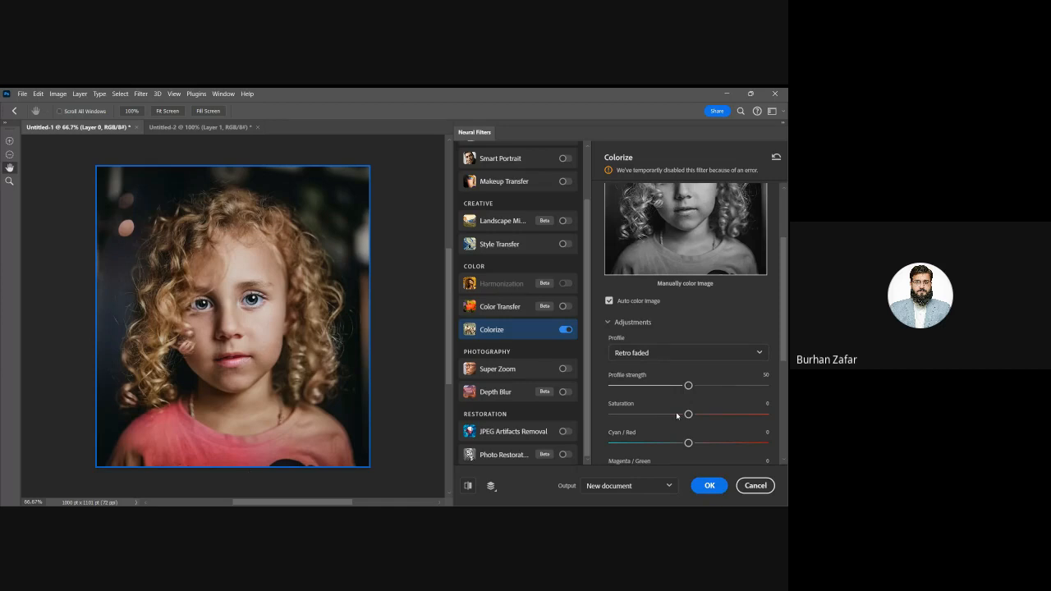
drag(676, 415, 665, 417)
Shift the Cyan / Red and Yellow / Blue balance and output the colorized girl photo to a new document
scroll(665, 402, down, 3)
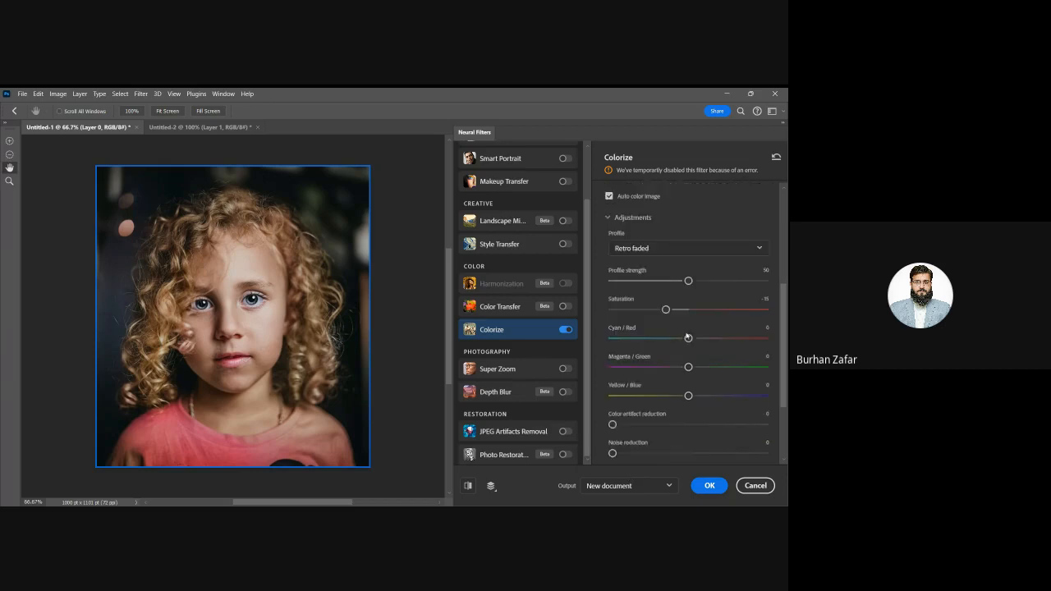
drag(688, 338, 665, 395)
click(709, 485)
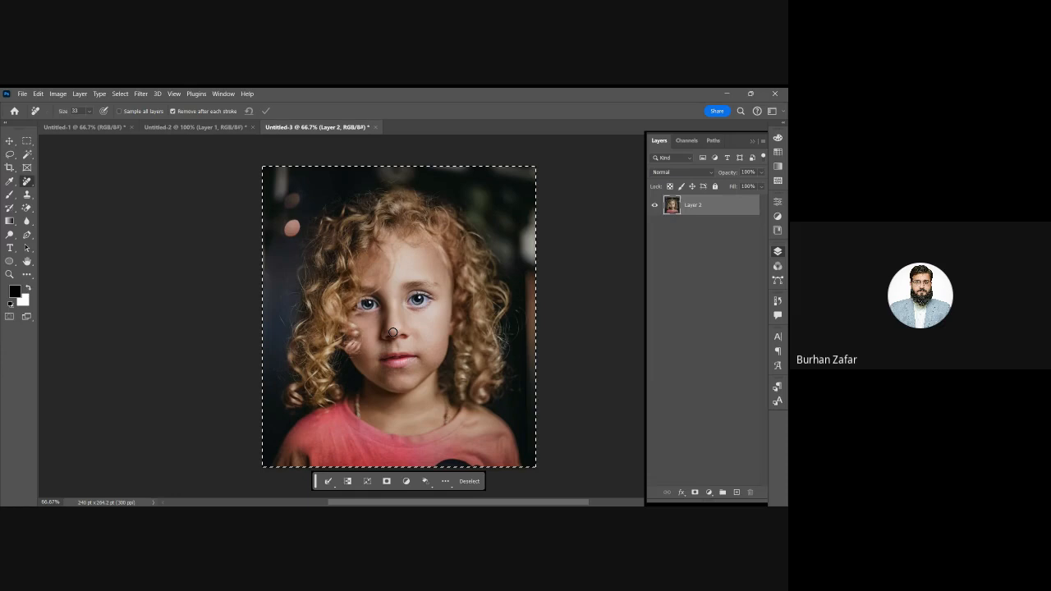
Close the colorized girl document without saving and switch to the mountain village photo
key(ctrl+w)
key(n)
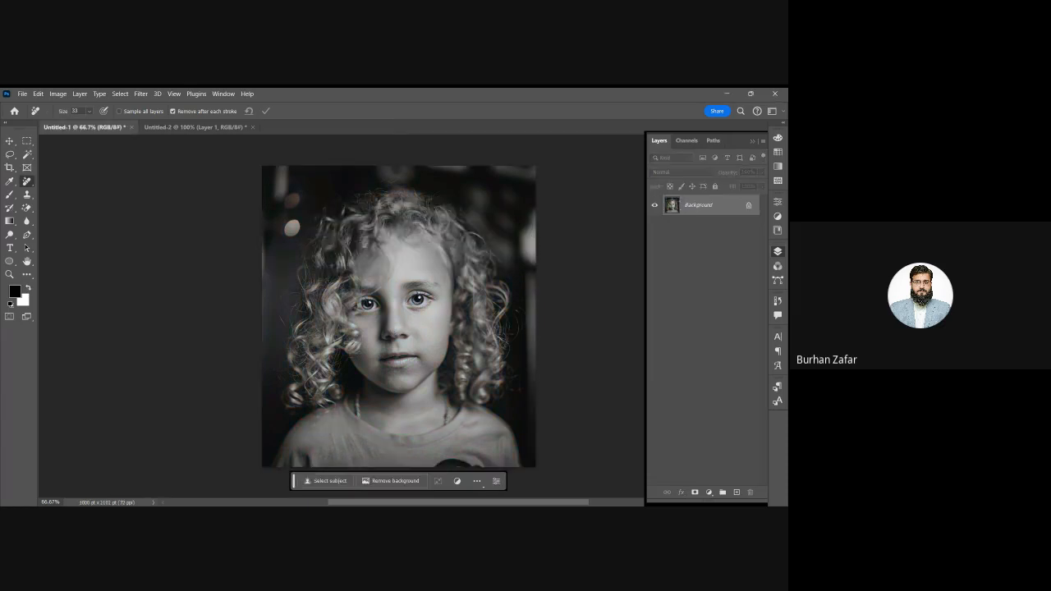
click(190, 127)
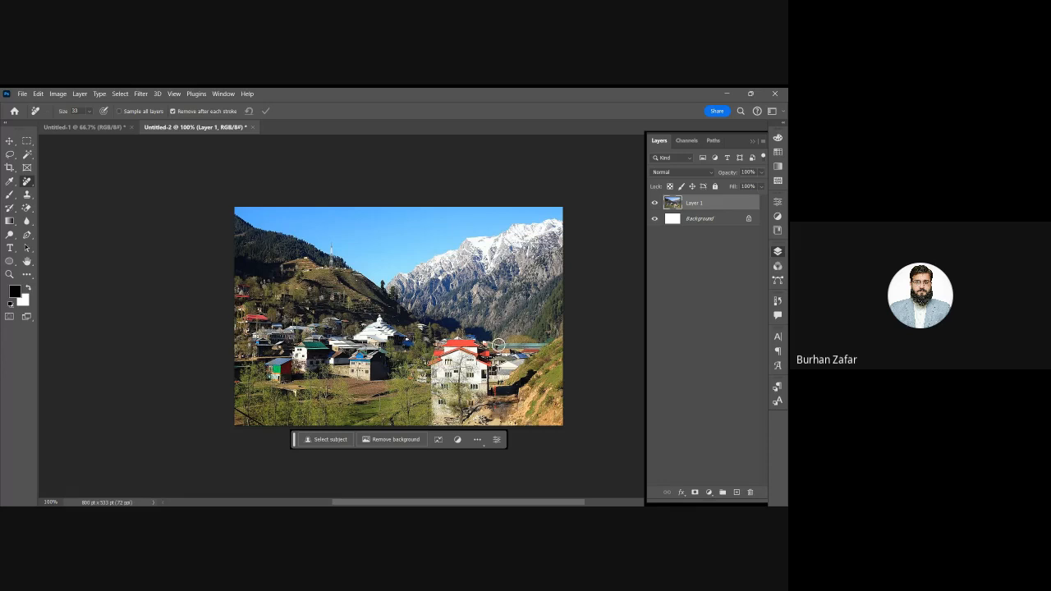
Convert the mountain village photo to black and white and merge it with the white background layer
key(ctrl+alt+shift+b)
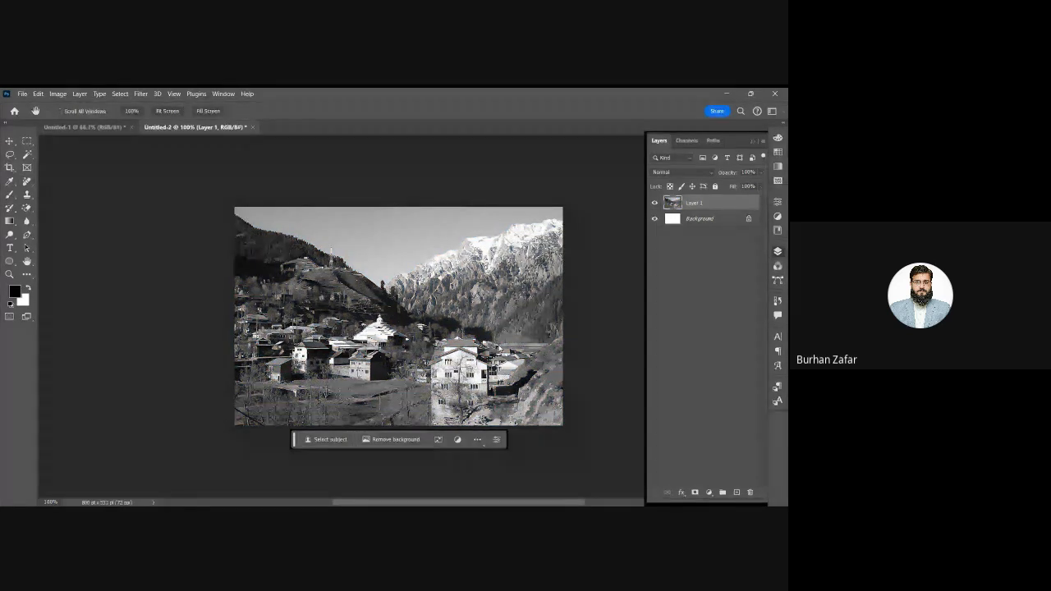
key(ctrl+e)
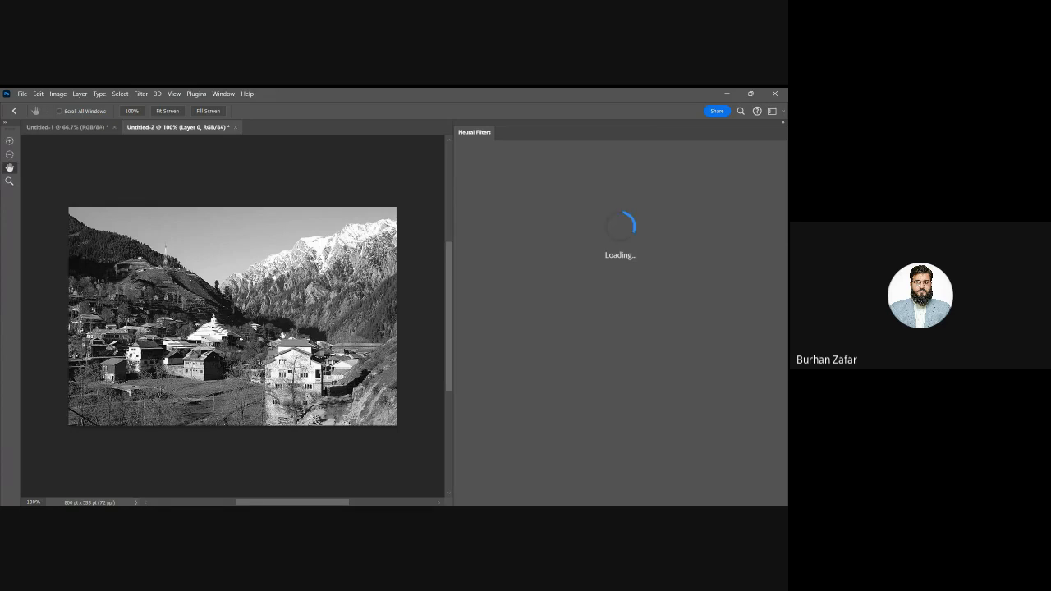
key(Escape)
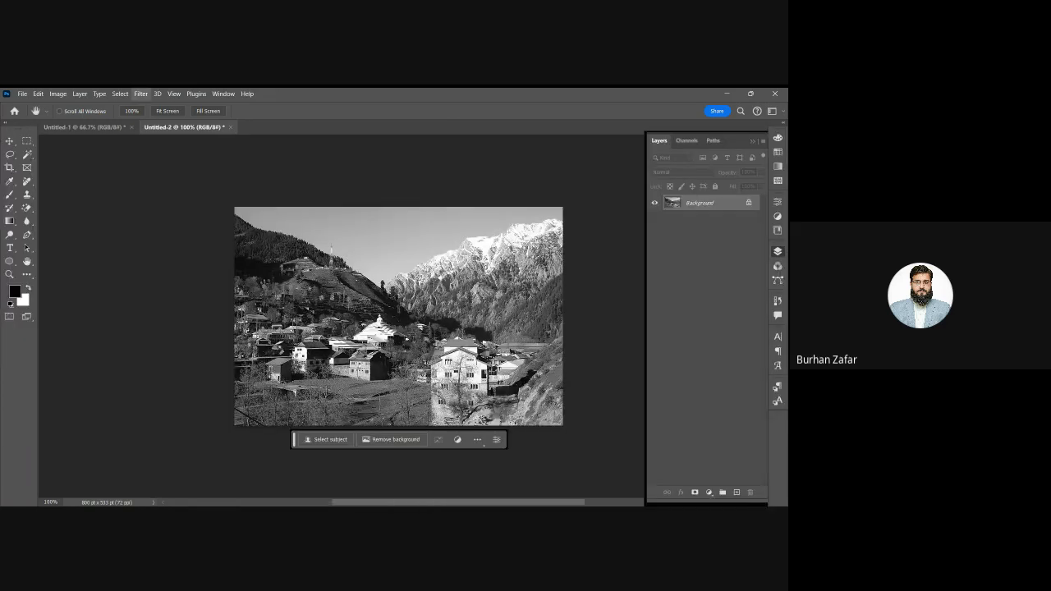
Open Neural Filters on the black-and-white village photo and turn on Colorize
click(164, 138)
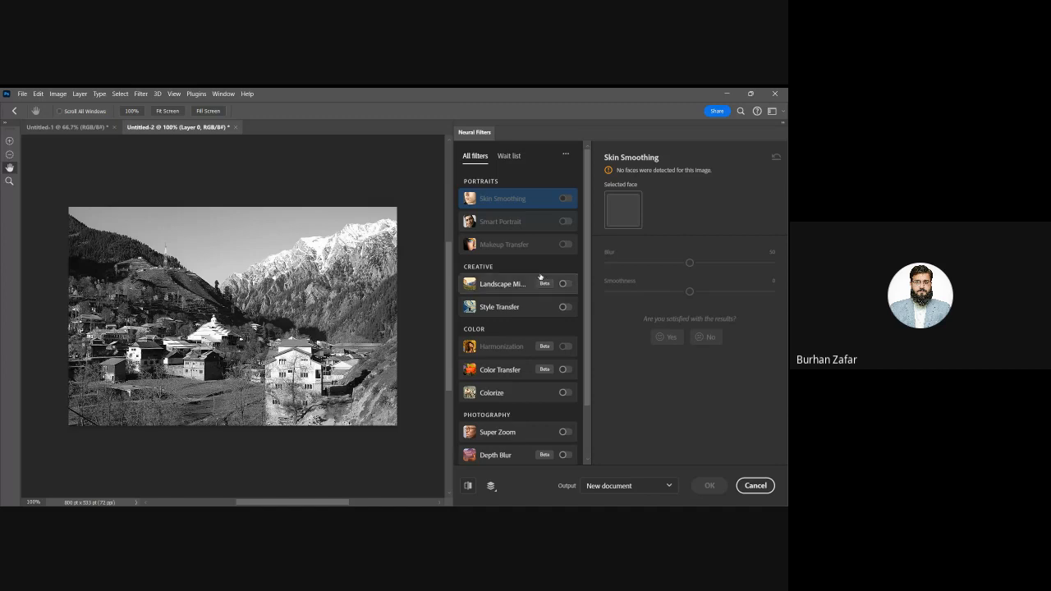
click(564, 393)
click(564, 392)
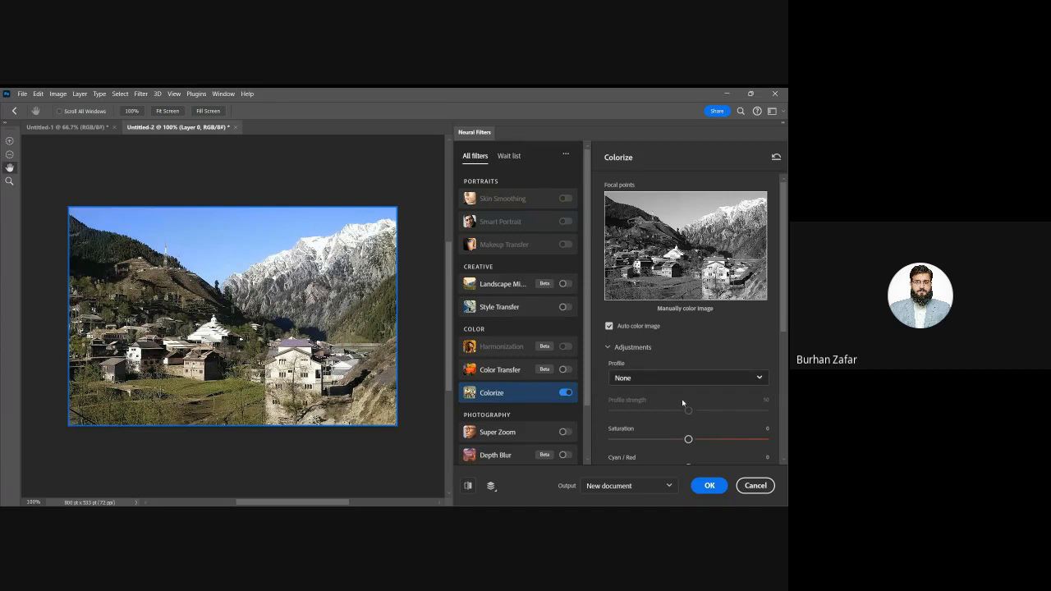
Apply the Retro faded profile to the village photo, raise its profile strength and saturation, shift the color balance, and output to a new document
click(667, 378)
click(682, 446)
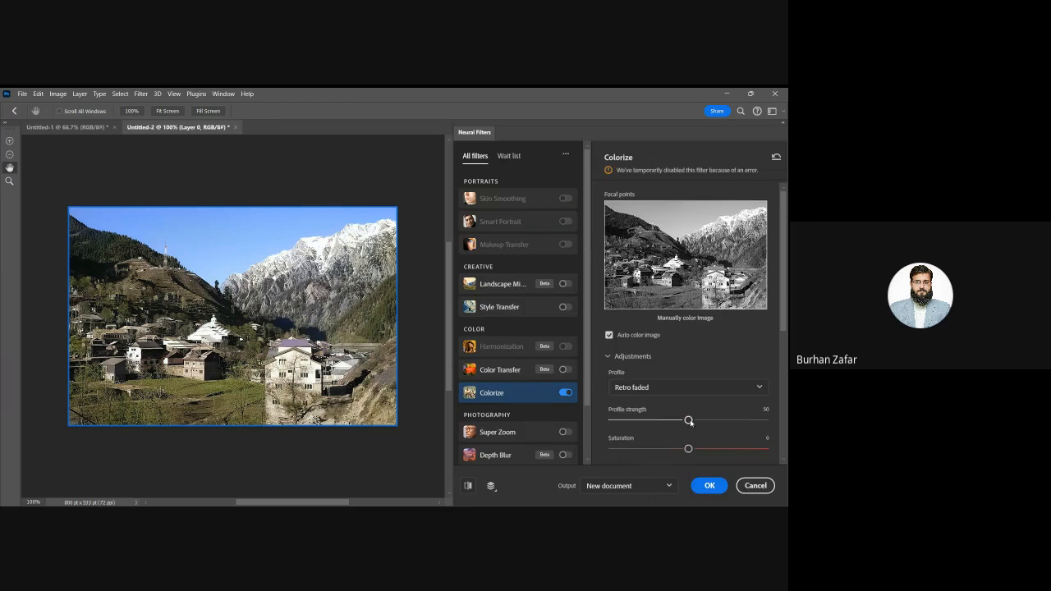
drag(689, 421, 739, 420)
drag(688, 448, 722, 450)
scroll(698, 417, down, 2)
drag(688, 373, 715, 430)
click(710, 485)
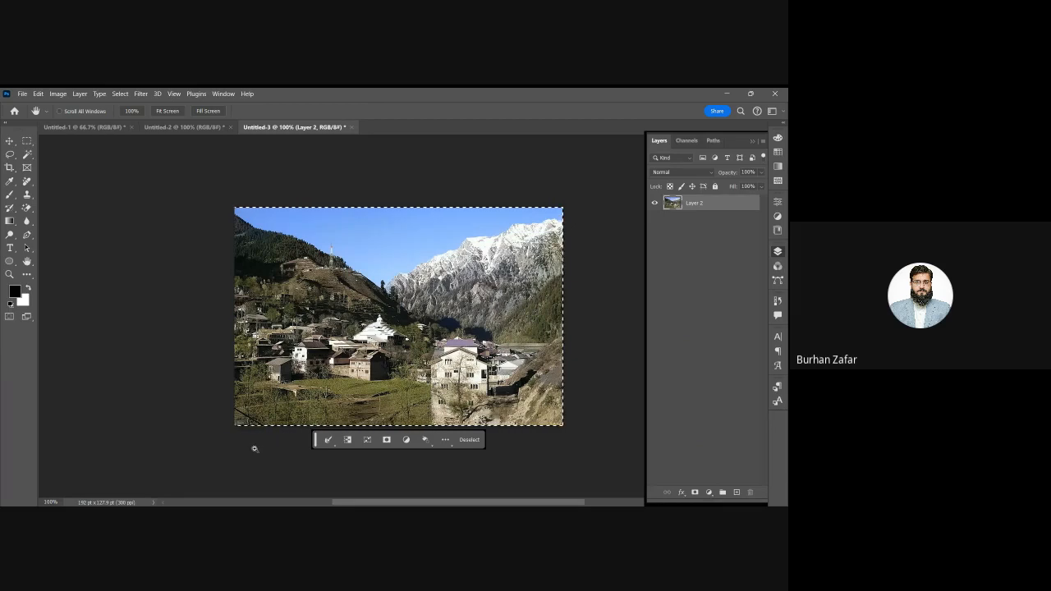
Close the colorized village document, the black-and-white village photo and the girl's photo without saving
key(ctrl+w)
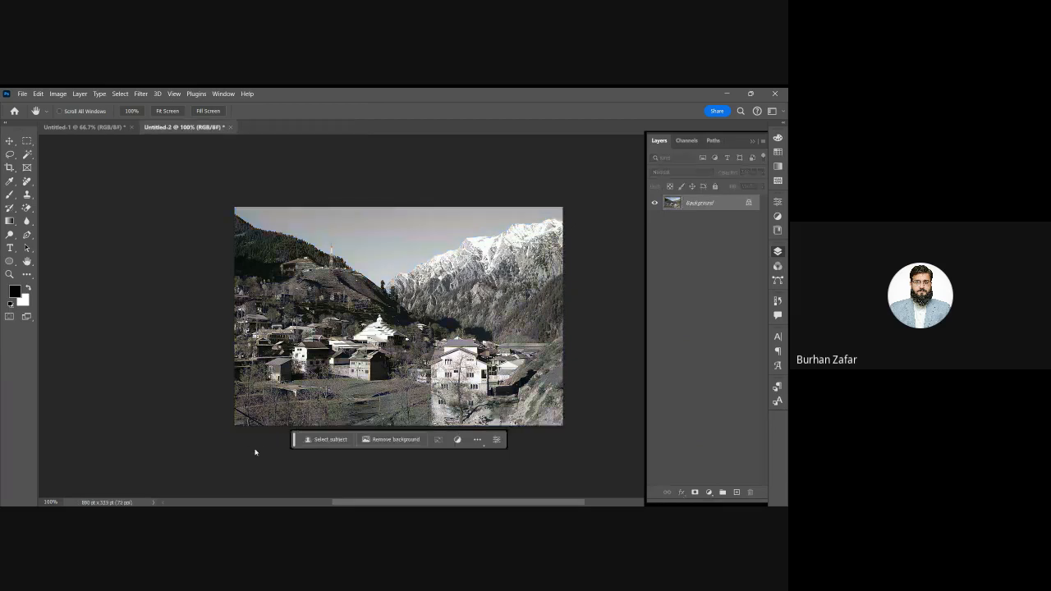
key(ctrl+w)
key(ctrl+w)
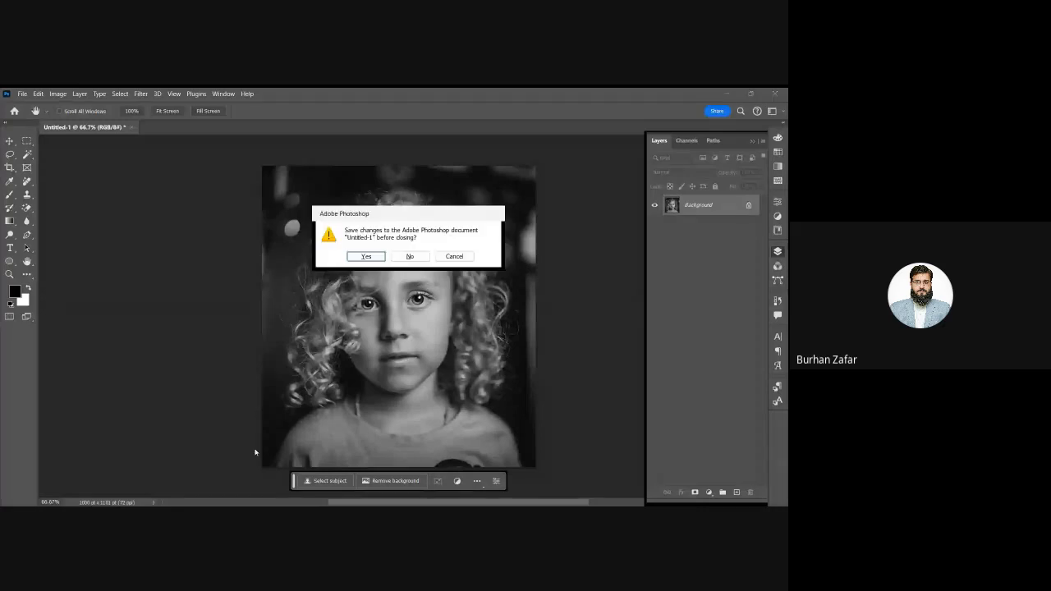
key(n)
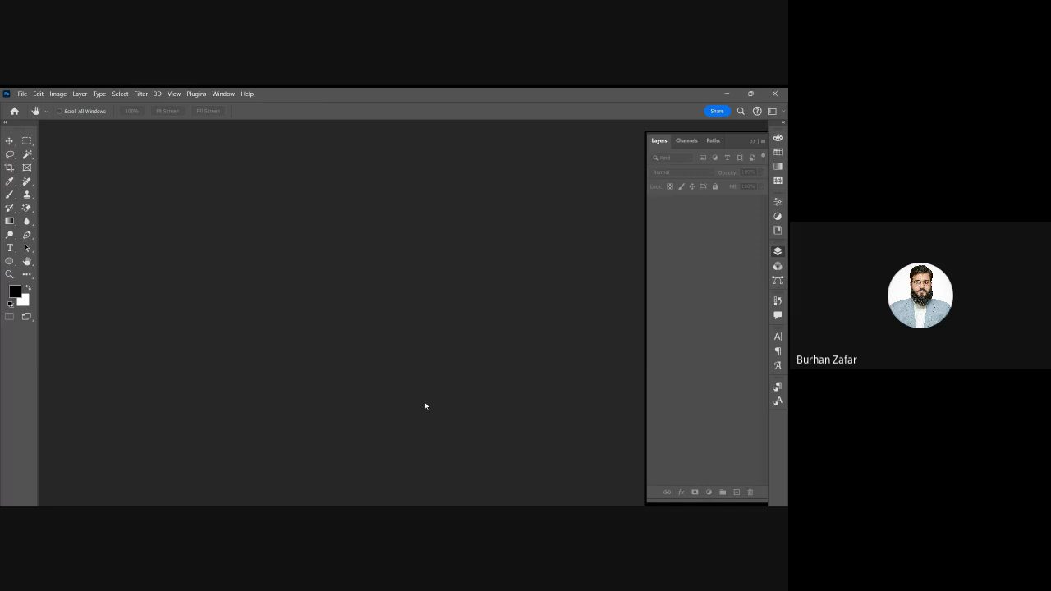
Create a new 1920 x 1280 px RGB document at 72 ppi with a white background
key(ctrl+n)
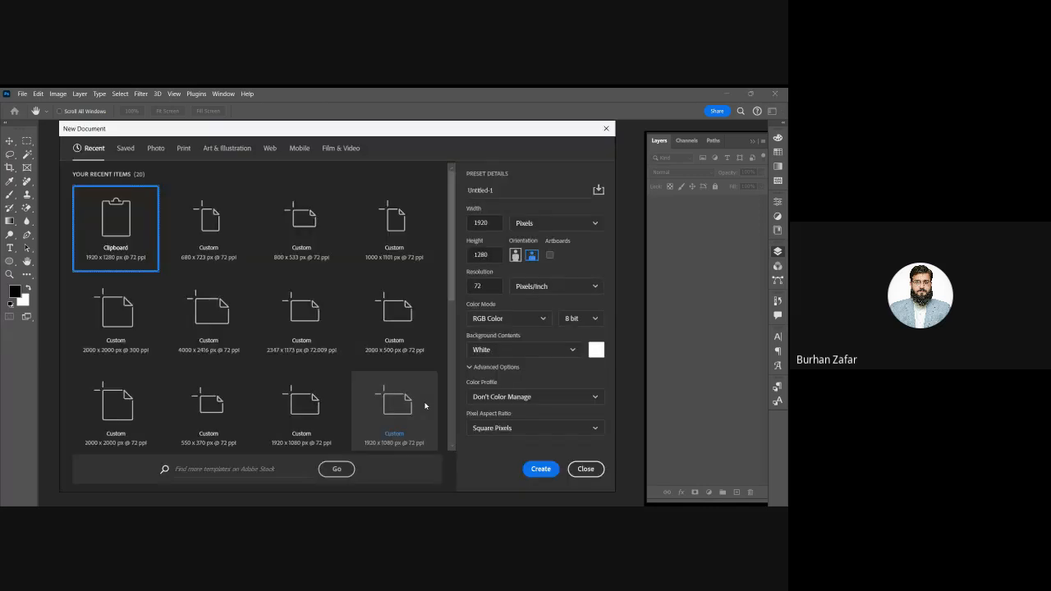
double_click(480, 223)
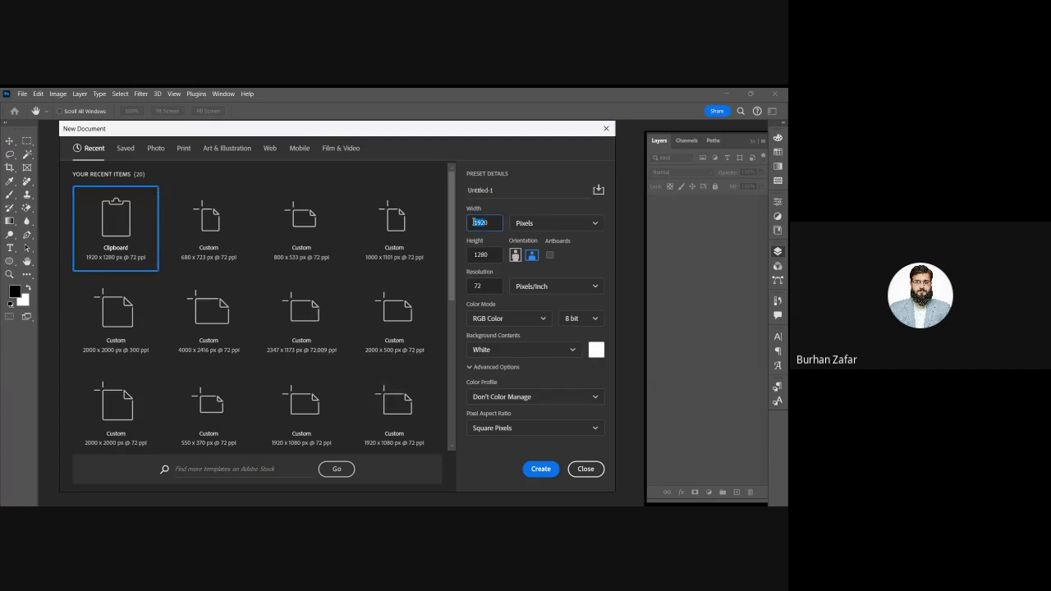
key(Tab)
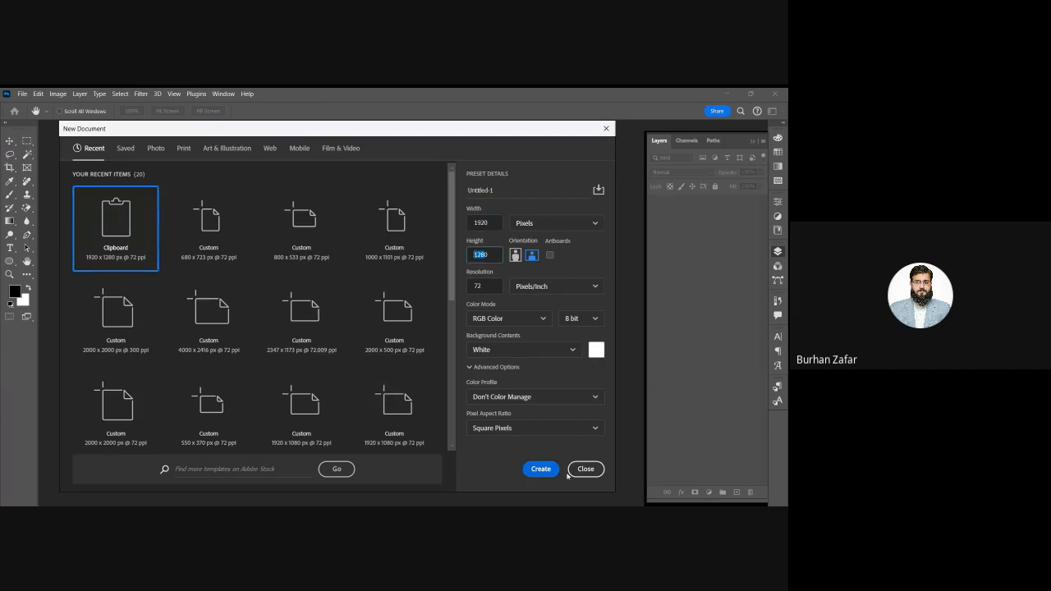
click(540, 469)
Paste the copied mountain lake photo into the document and merge it with the white background layer
key(ctrl+v)
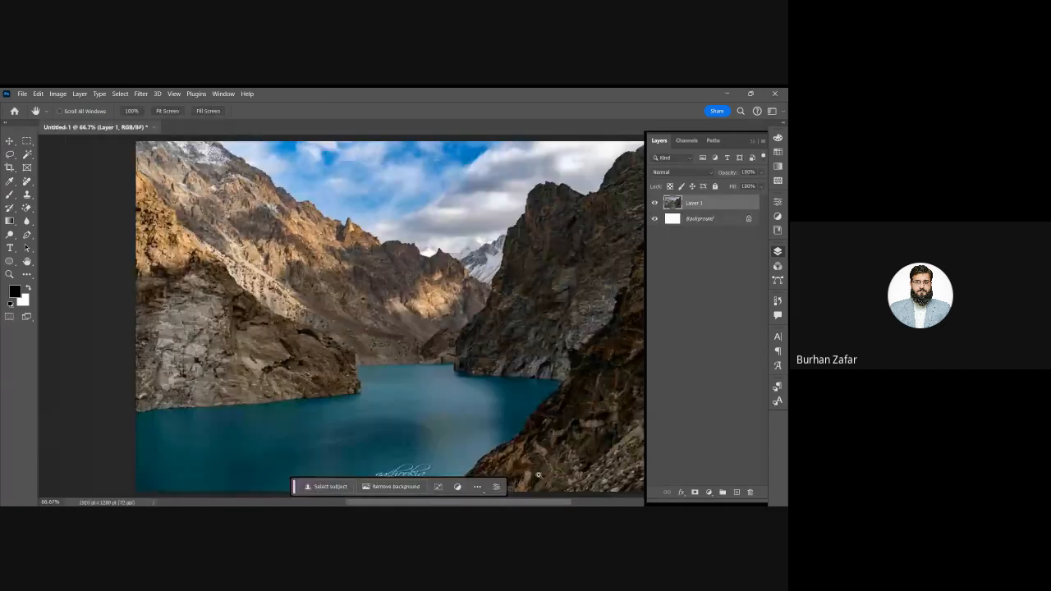
scroll(470, 320, down, 2)
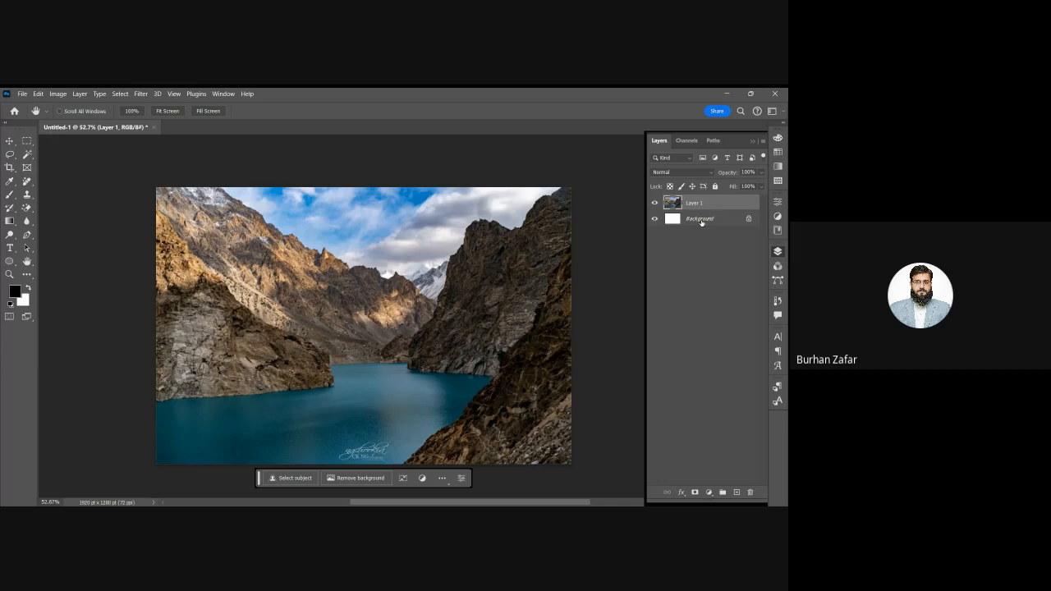
key(ctrl+e)
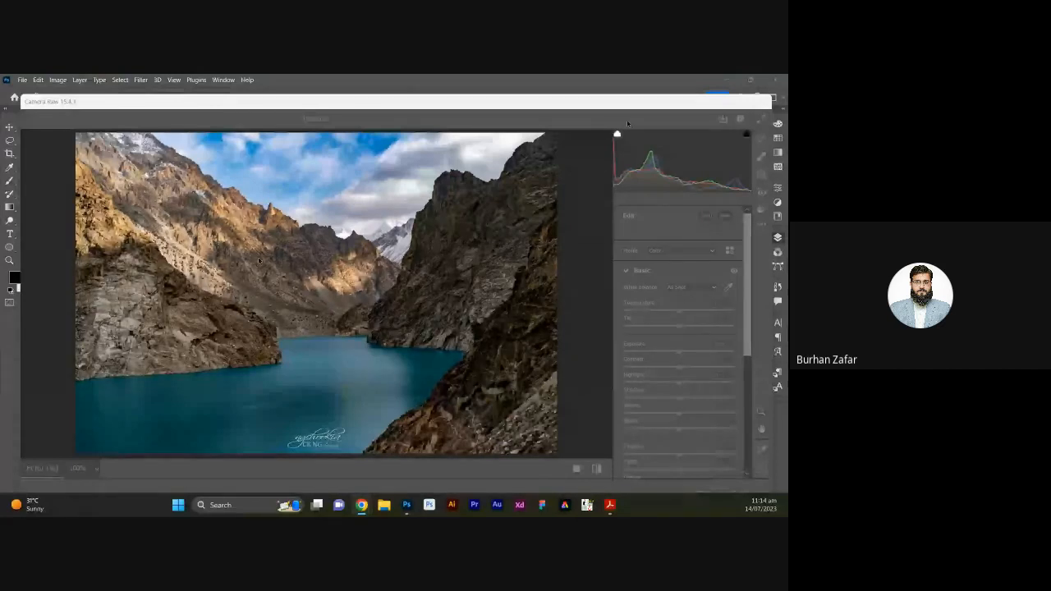
Try warming the lake photo in Camera Raw with Temperature at +39, and bring it back to +1
click(335, 106)
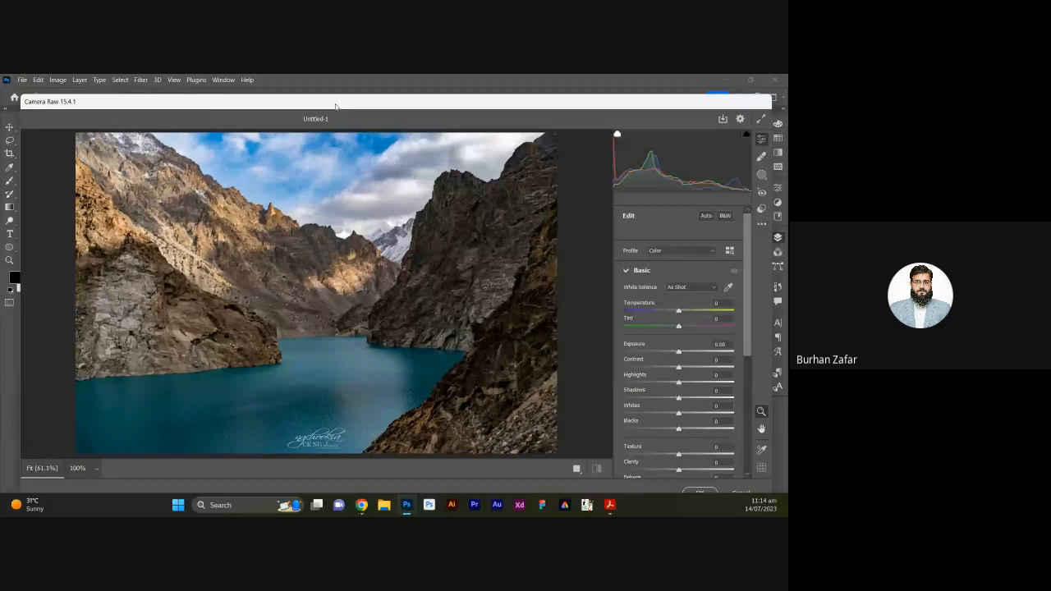
drag(341, 107, 344, 108)
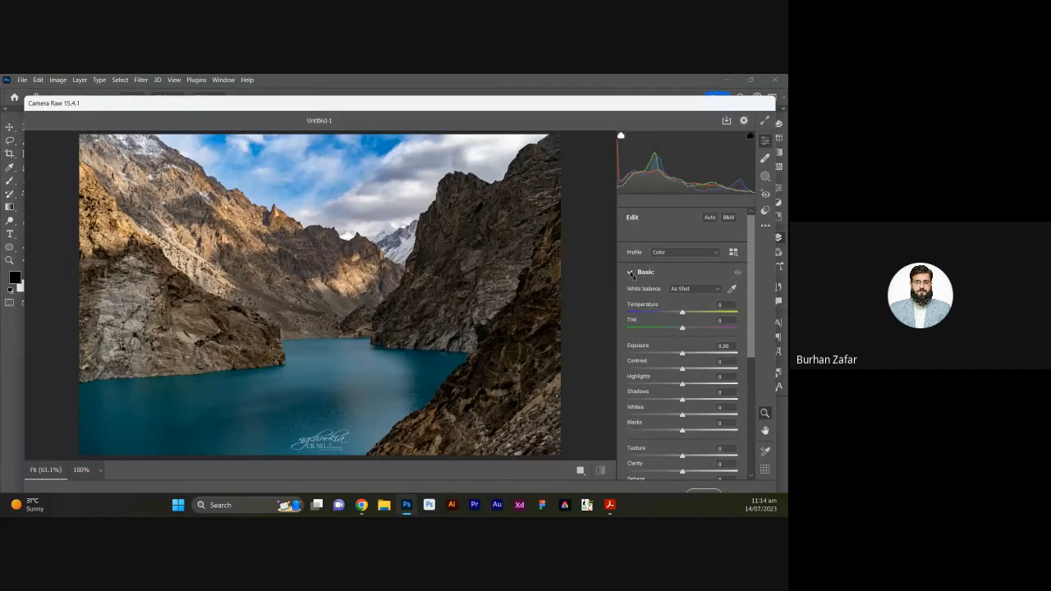
drag(751, 282, 749, 257)
drag(682, 312, 706, 313)
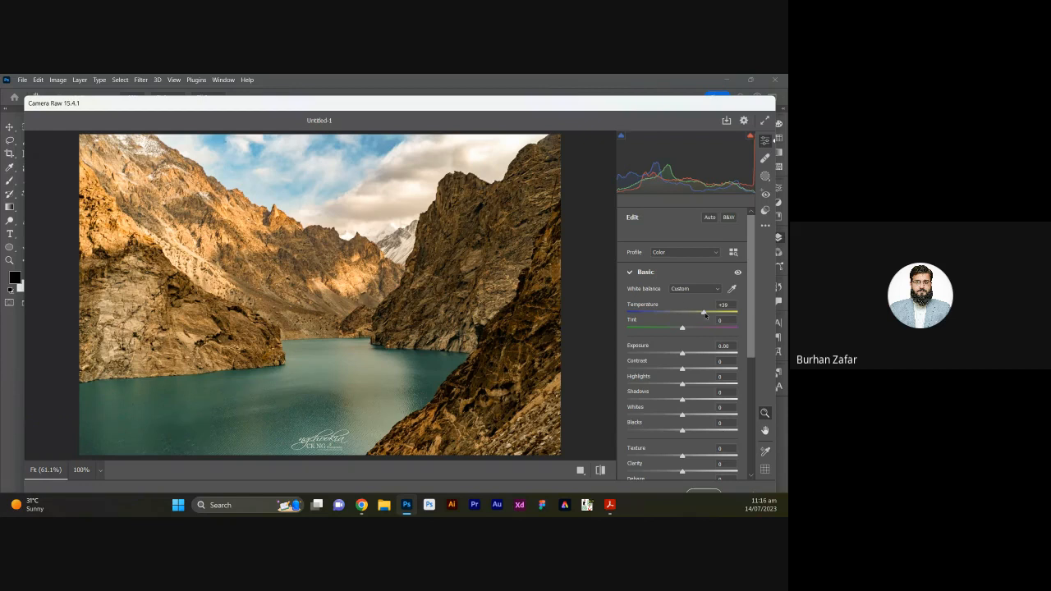
drag(703, 315, 683, 327)
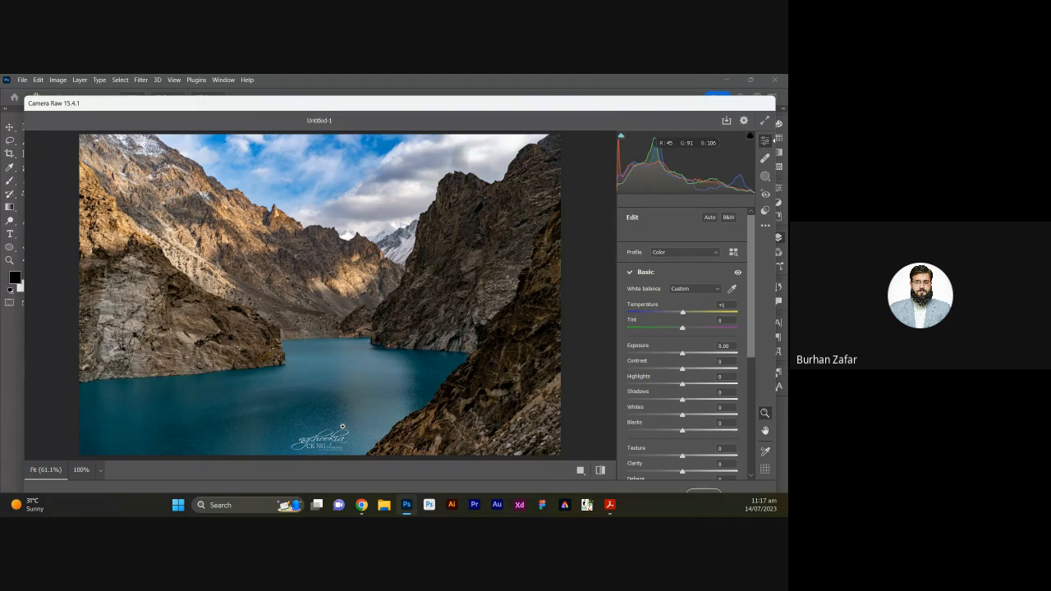
Move the Camera Raw window up, try a greener Tint of about -46, and undo it
drag(482, 103, 483, 90)
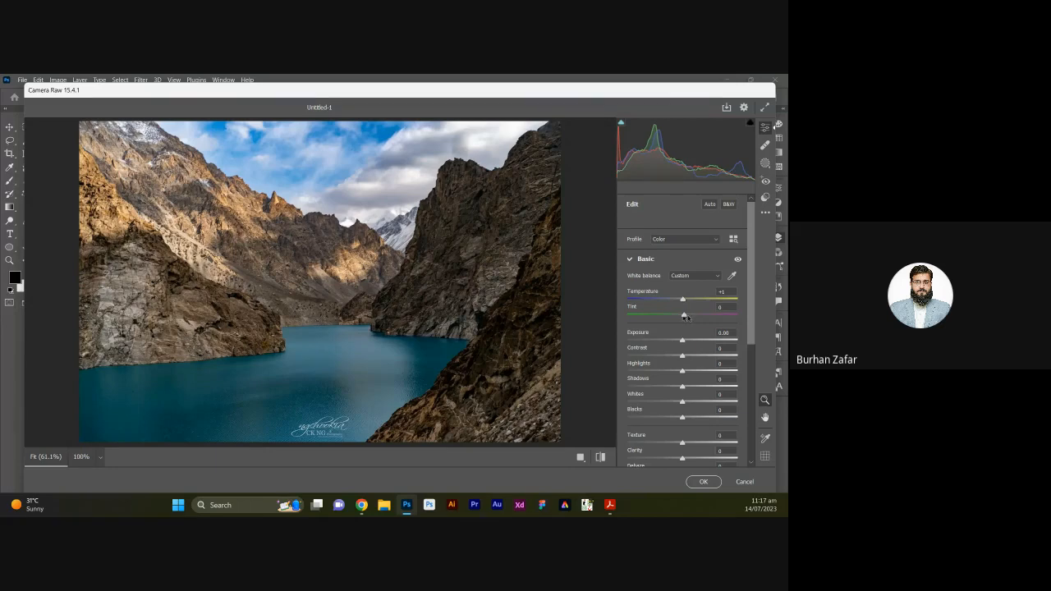
drag(685, 317, 657, 316)
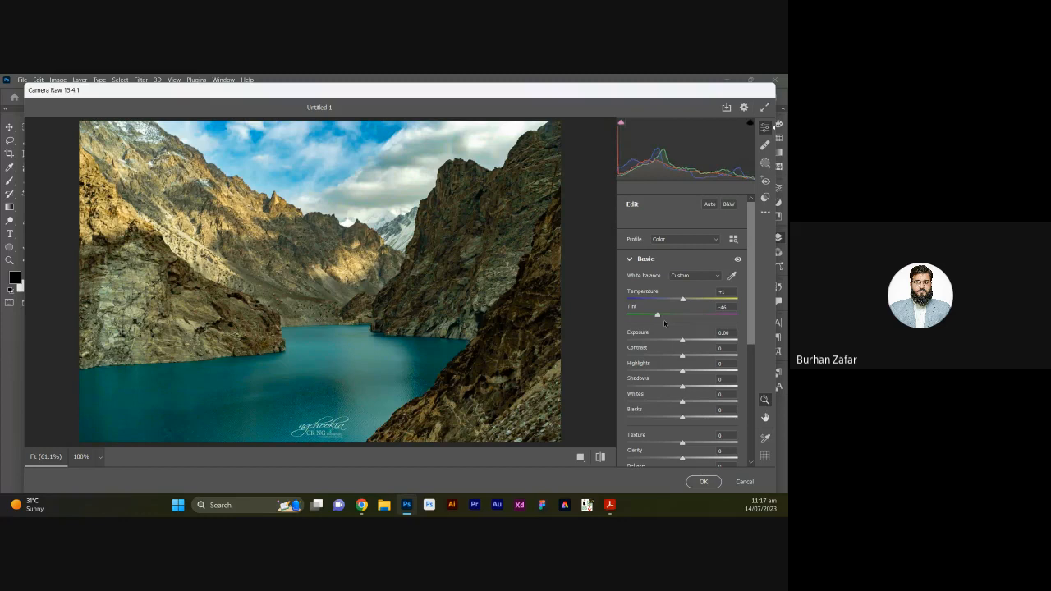
key(ctrl+z)
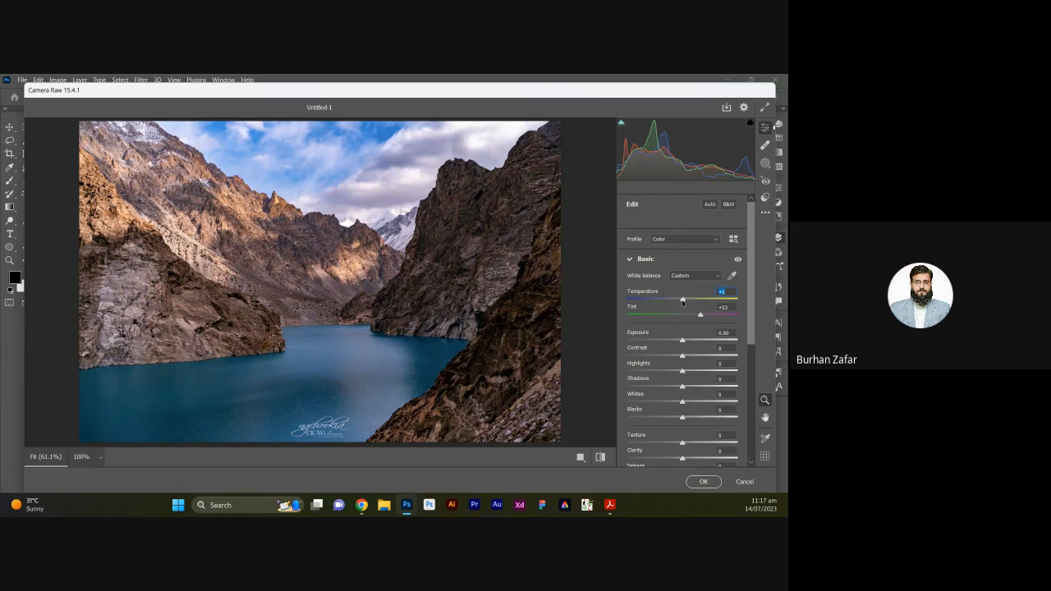
Set the lake photo's Temperature to -15 and Tint to -25
drag(682, 301, 680, 301)
text(-15)
key(Return)
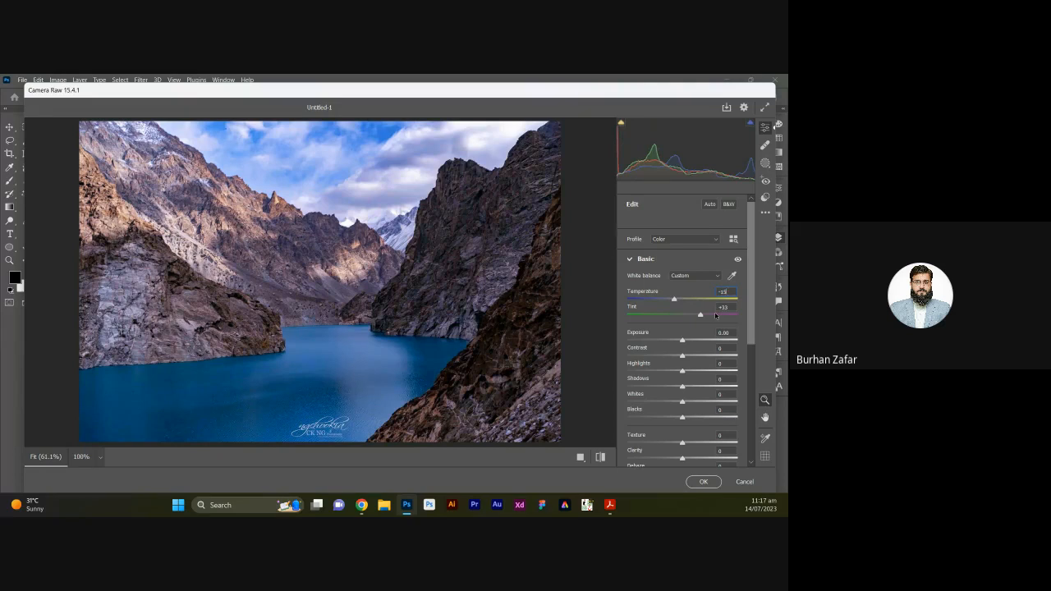
key(Tab)
text(-)
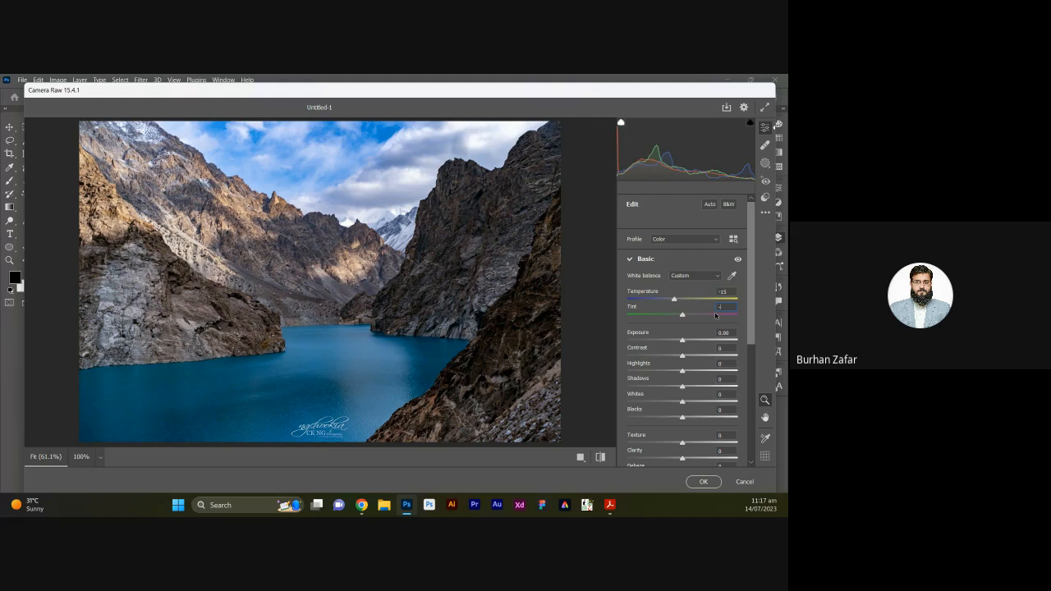
text(25)
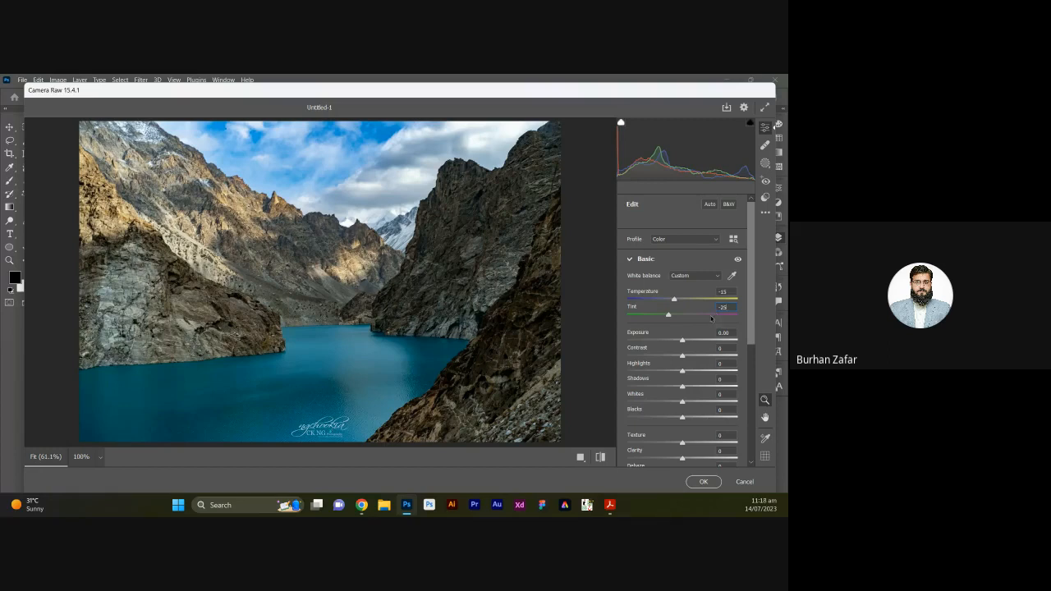
Try an Exposure of 3 on the lake photo and clear the value
key(Tab)
text(3)
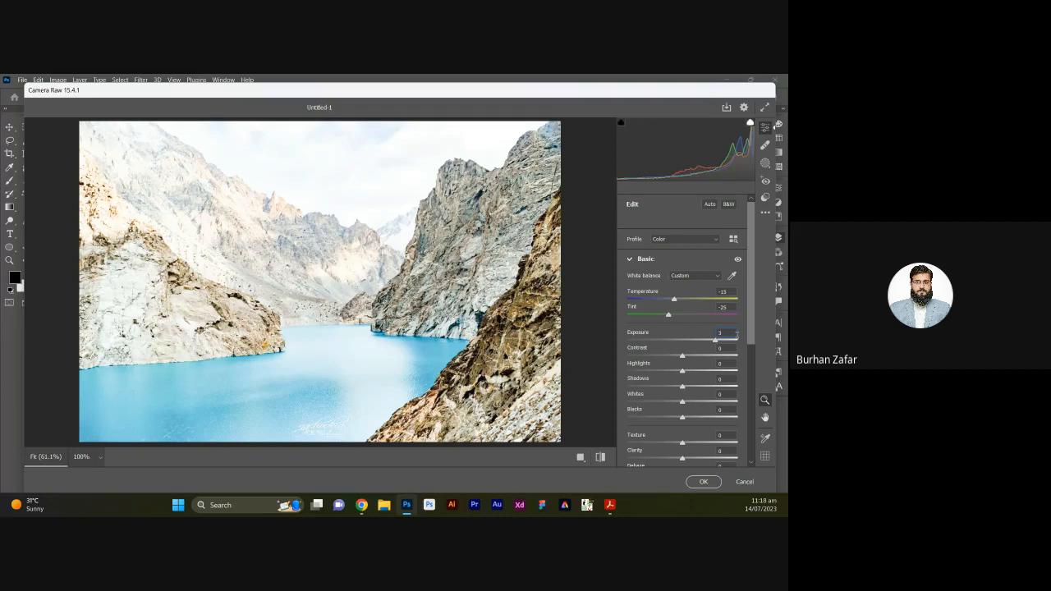
key(BackSpace)
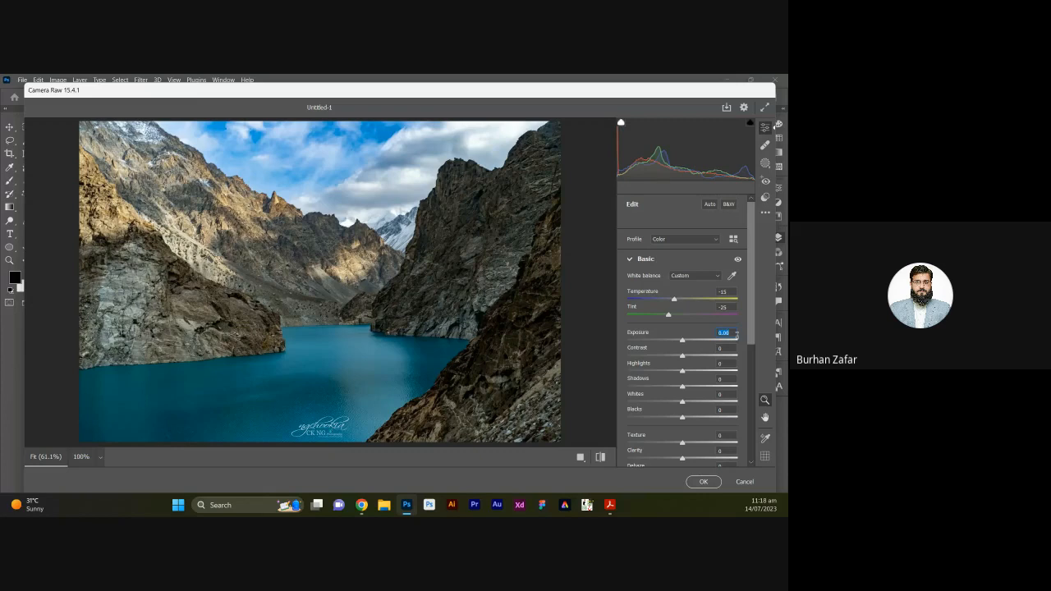
Try an Exposure of 0.40 and a brighter setting on the lake photo, and settle on 0.75
text(.40)
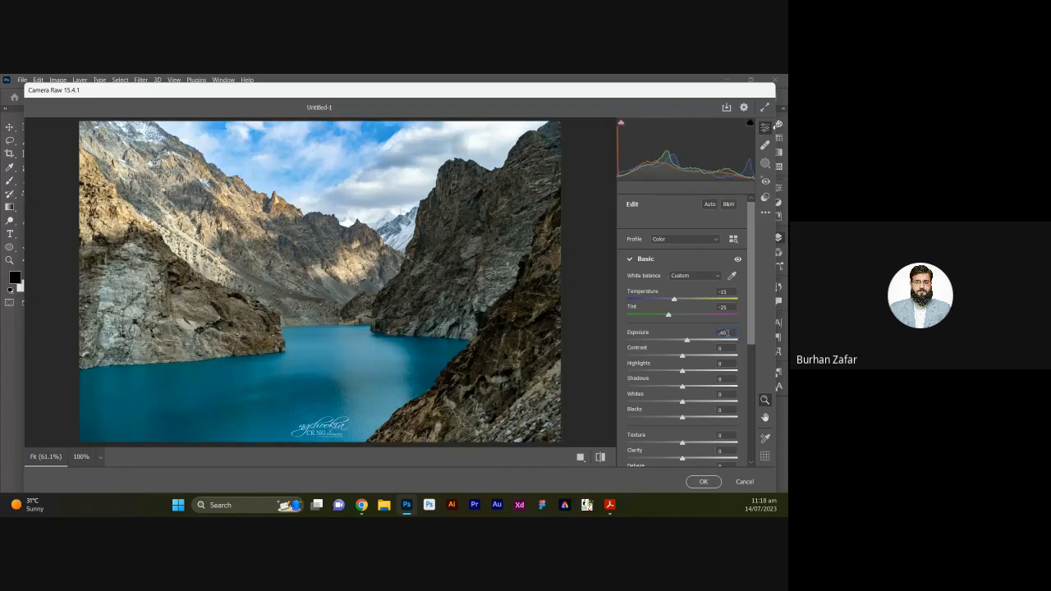
key(Return)
click(687, 342)
mouse_move(687, 341)
mouse_down()
mouse_move(702, 350)
mouse_move(674, 351)
mouse_move(704, 350)
mouse_move(693, 352)
mouse_up()
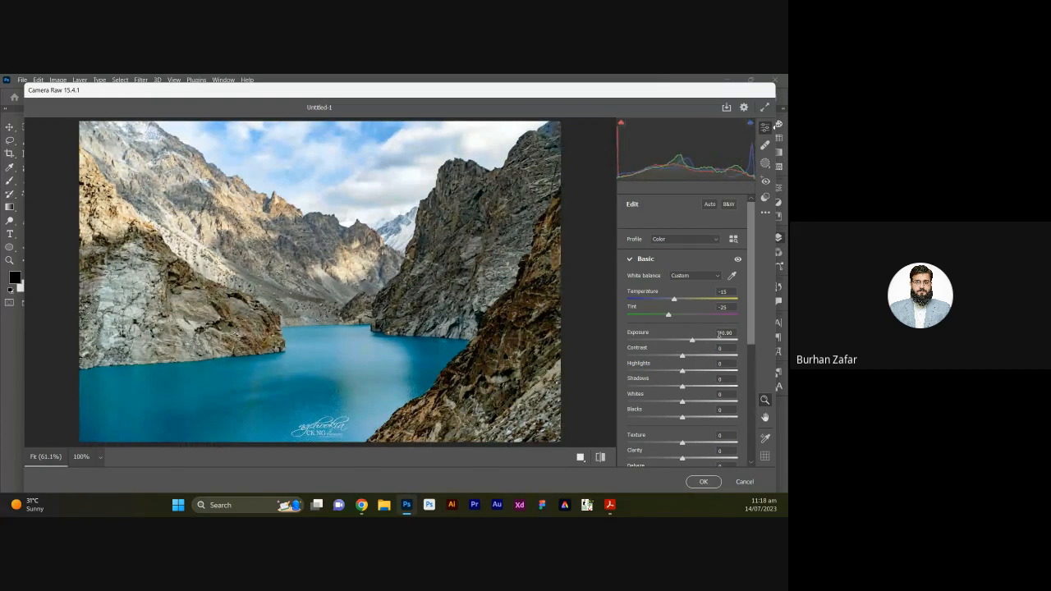
click(720, 333)
text(.75)
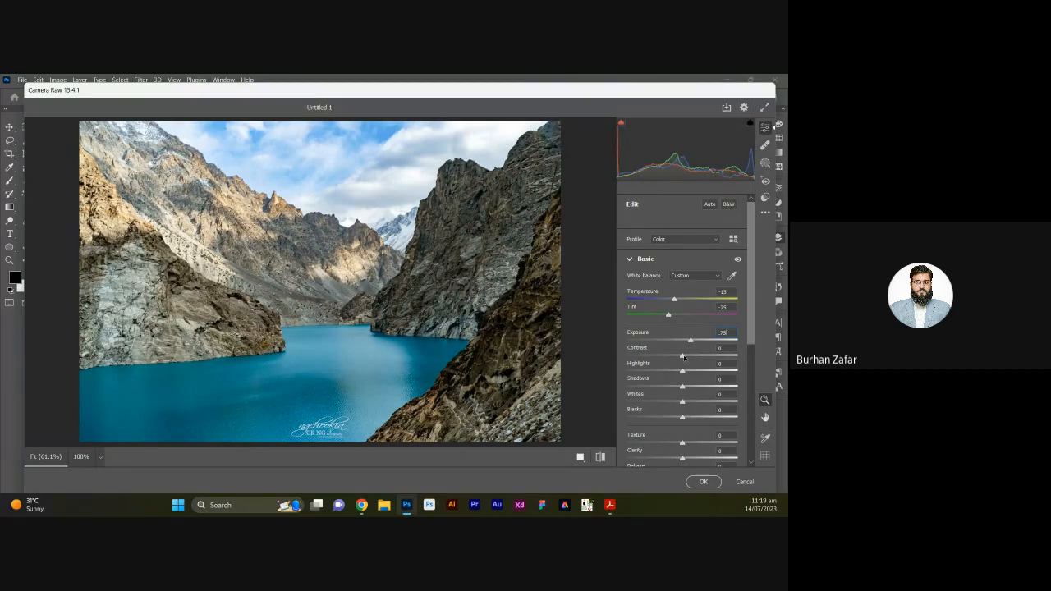
Preview the Contrast extremes of +100 and -100, and set the Contrast to -15
drag(683, 357, 736, 356)
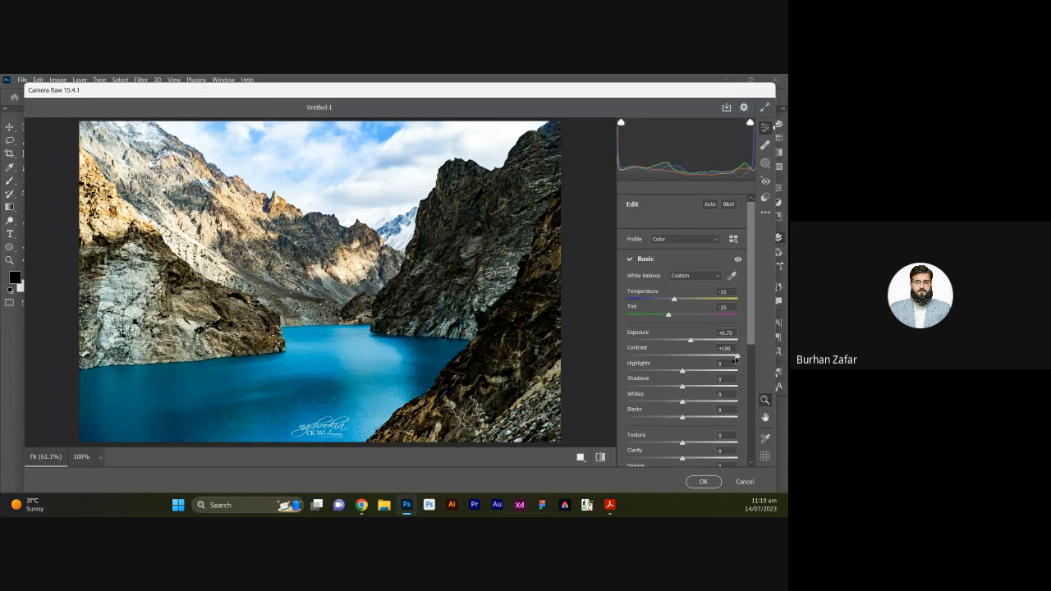
drag(735, 358, 550, 359)
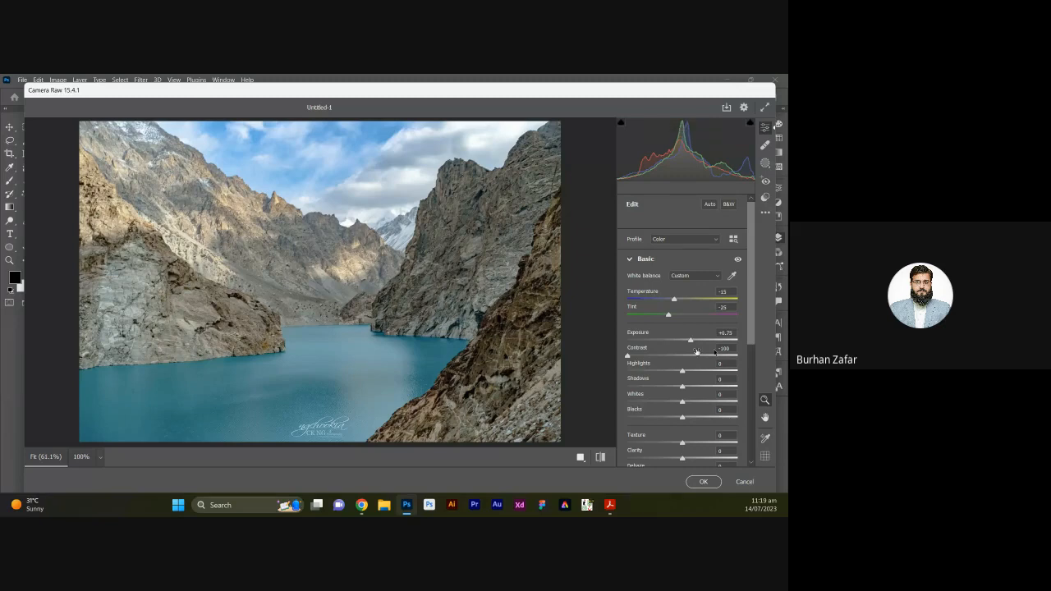
click(724, 348)
text(-15)
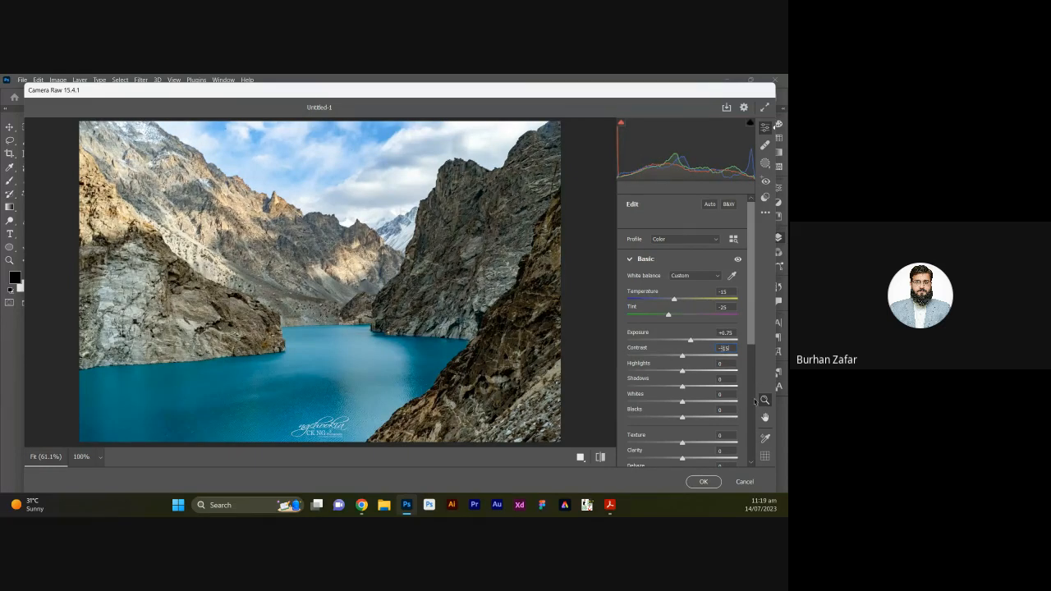
key(Return)
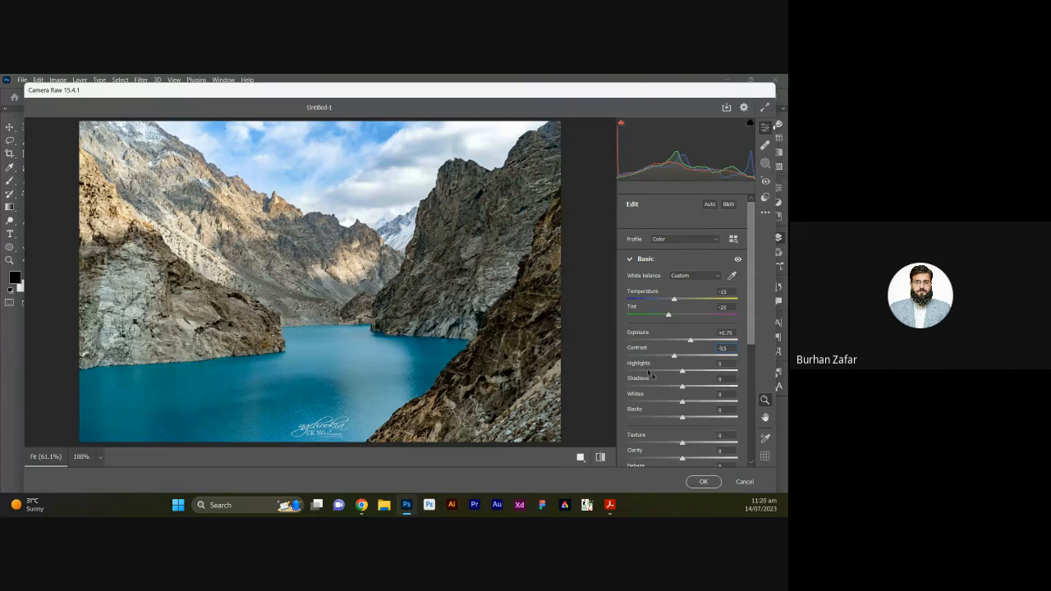
Preview raised and fully lowered Highlights, set them to -55, and undo a trial change to +100
drag(684, 372, 711, 379)
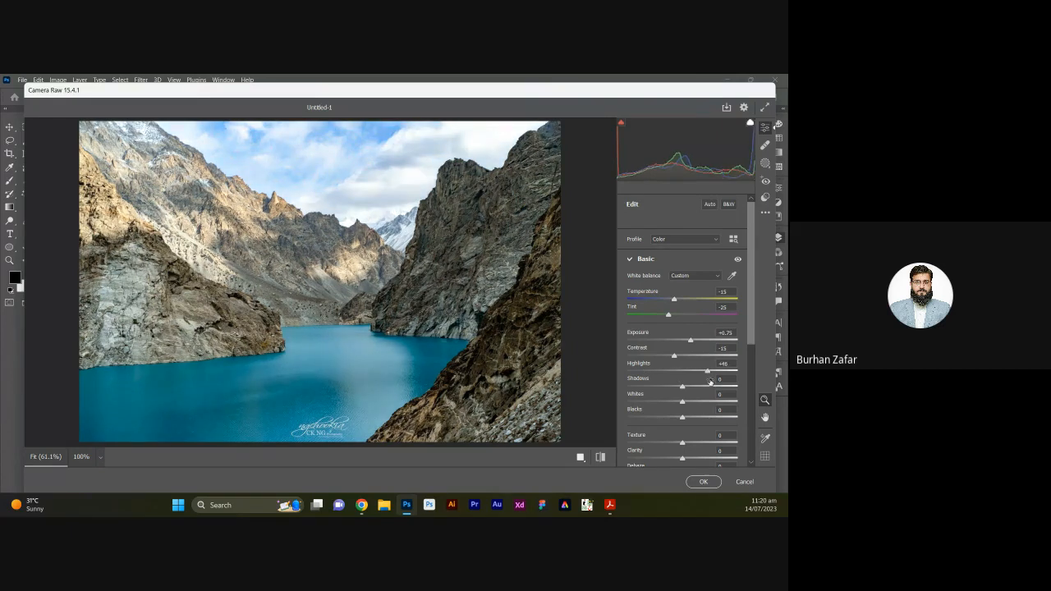
drag(707, 371, 628, 373)
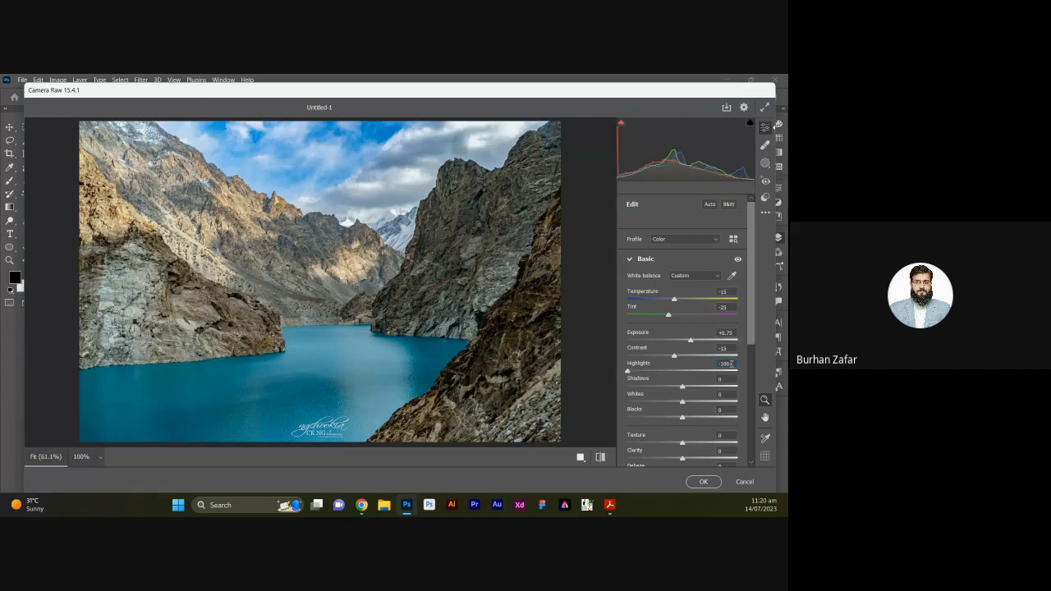
key(BackSpace)
key(BackSpace)
key(BackSpace)
text(55)
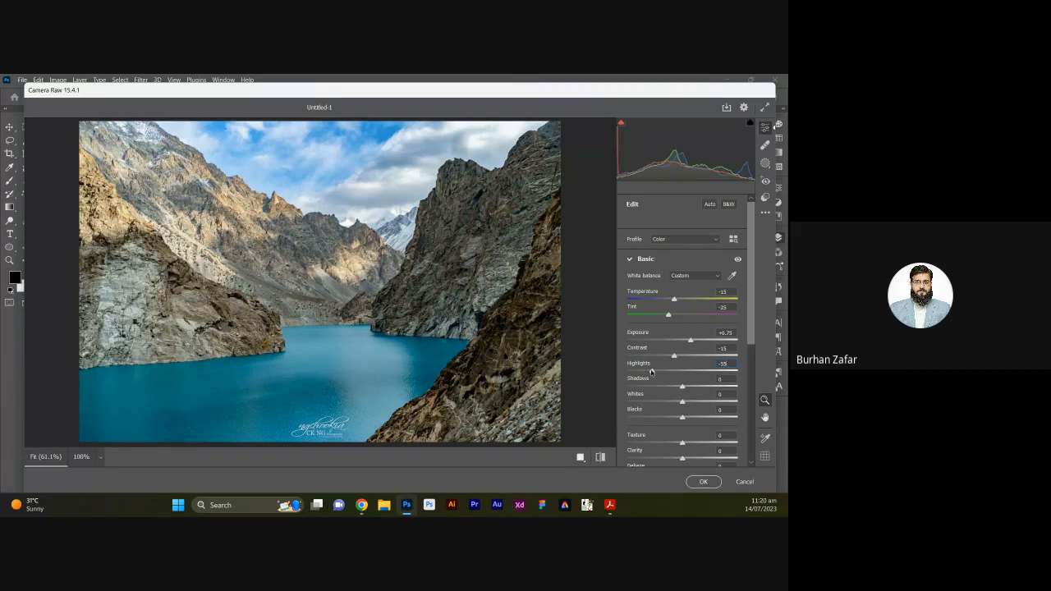
drag(650, 371, 736, 371)
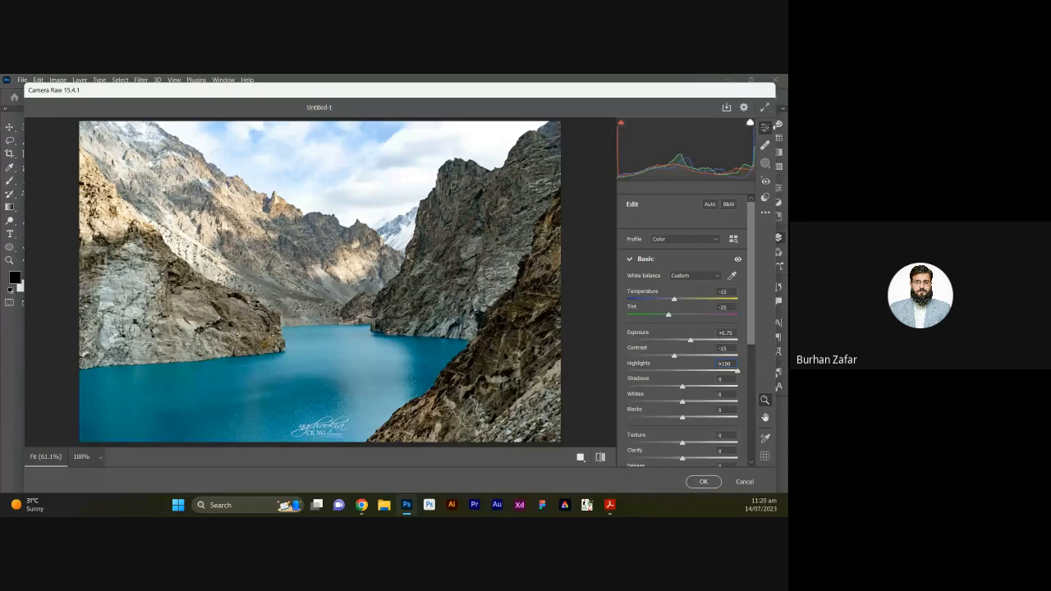
key(ctrl+z)
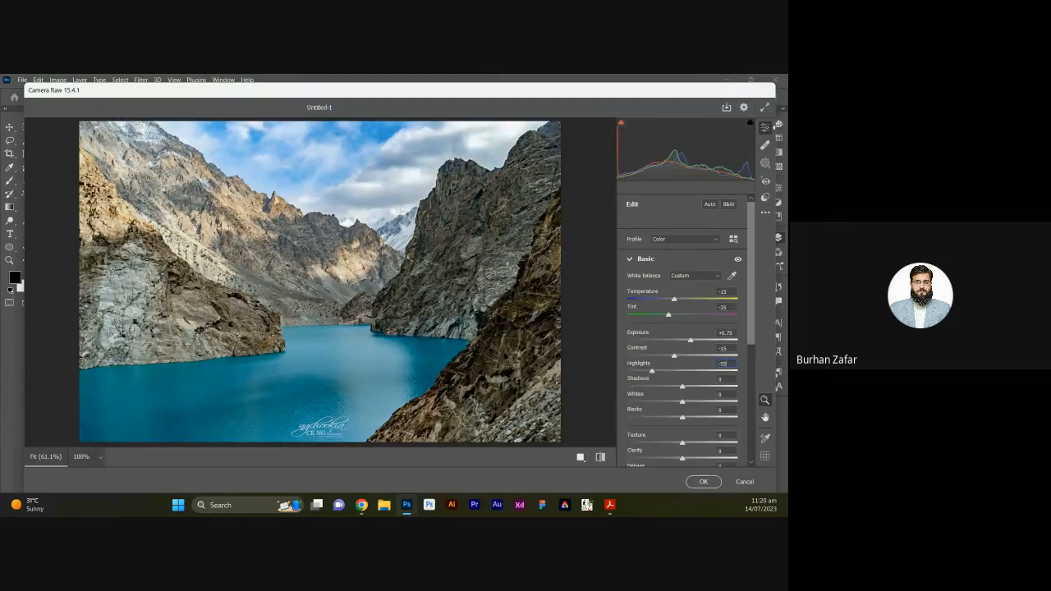
Set the Highlights to -75 on the lake photo
key(BackSpace)
key(BackSpace)
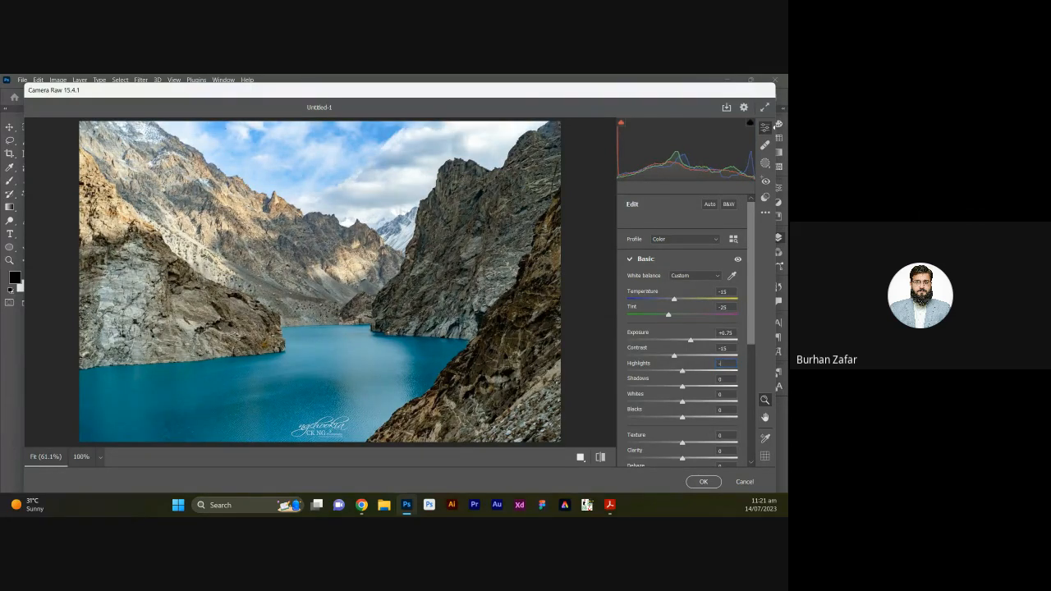
text(75)
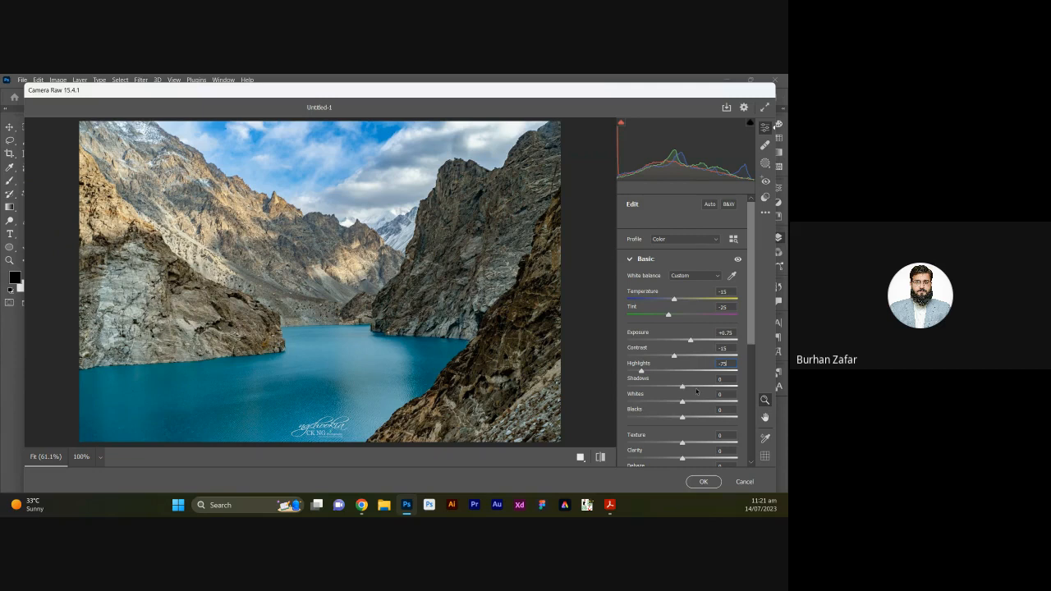
Compare the Shadows at +100 and 0 on the lake photo, and set them to +65
drag(689, 386, 768, 381)
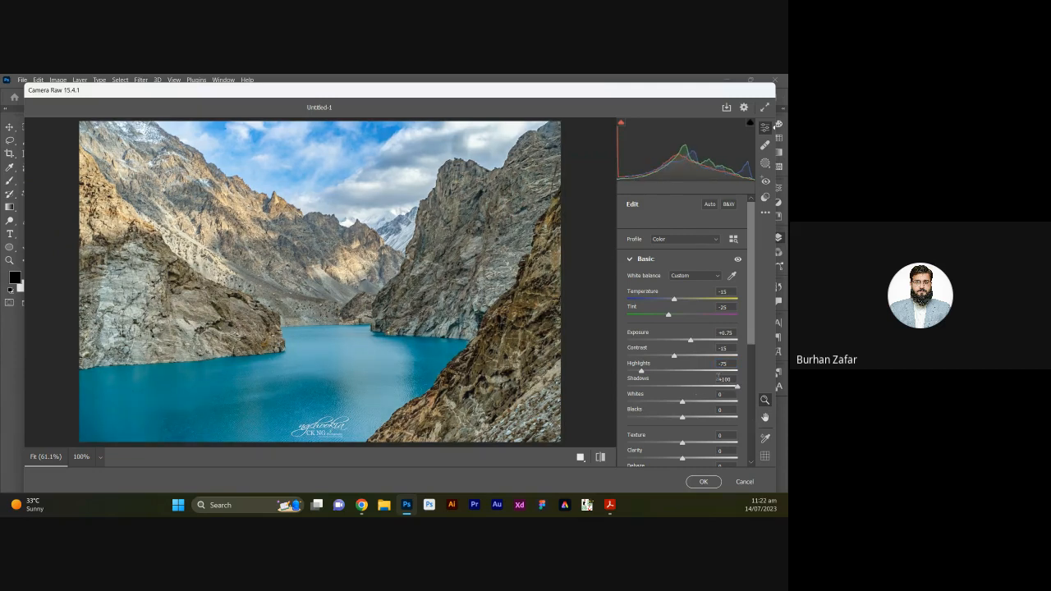
click(725, 378)
text(0)
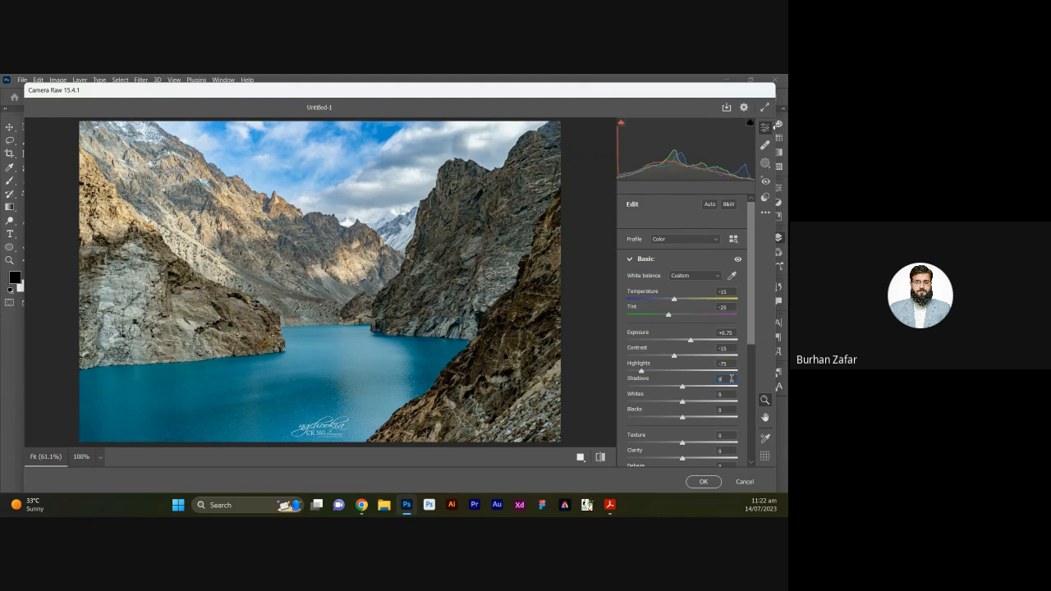
text(100)
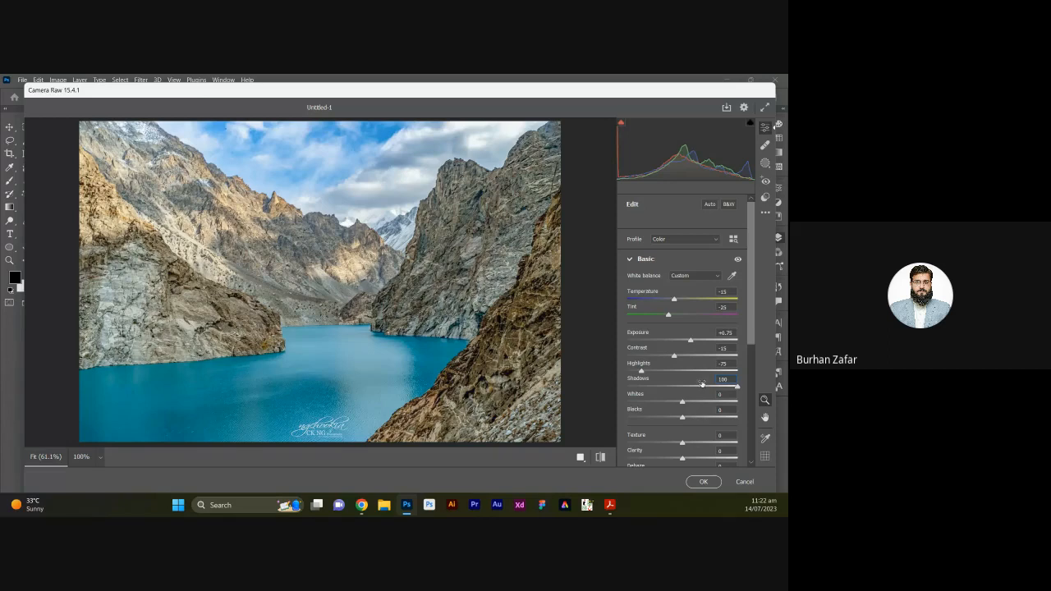
key(Return)
click(724, 379)
text(65)
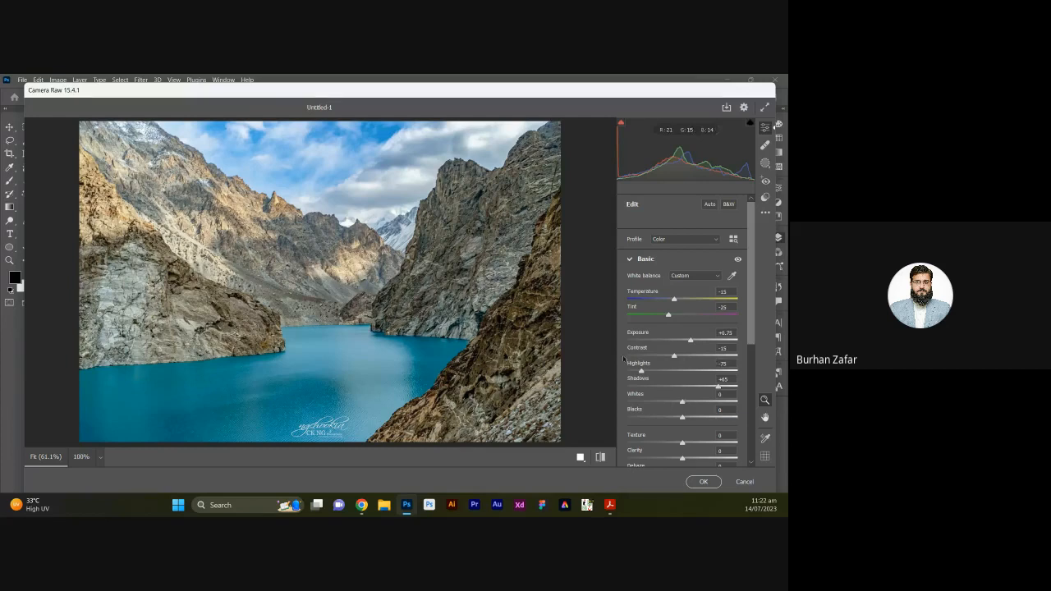
Preview the Whites at -100, reset them, and raise them to +10
drag(681, 402, 622, 400)
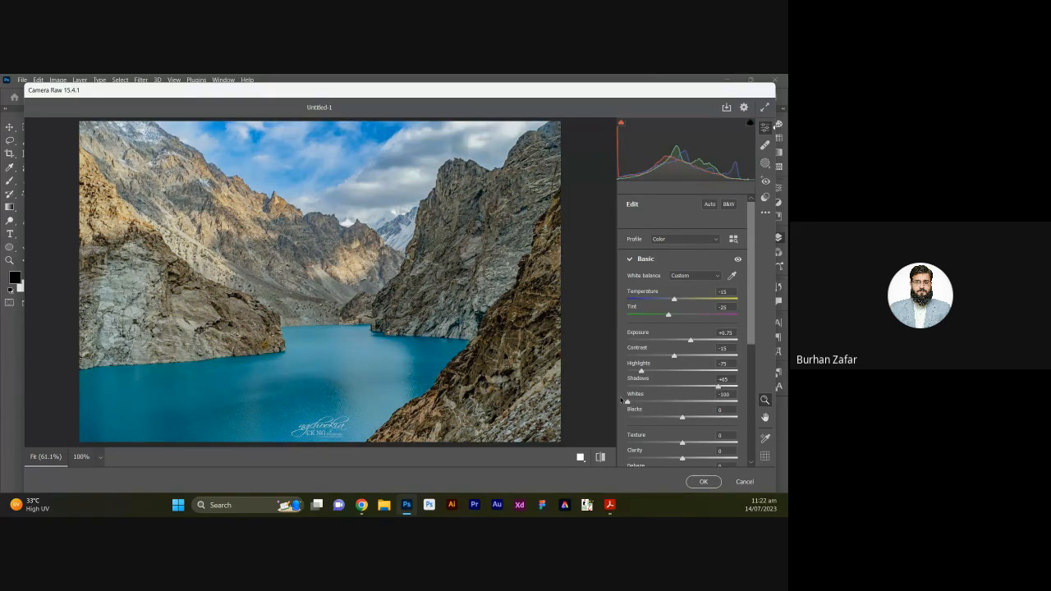
double_click(711, 400)
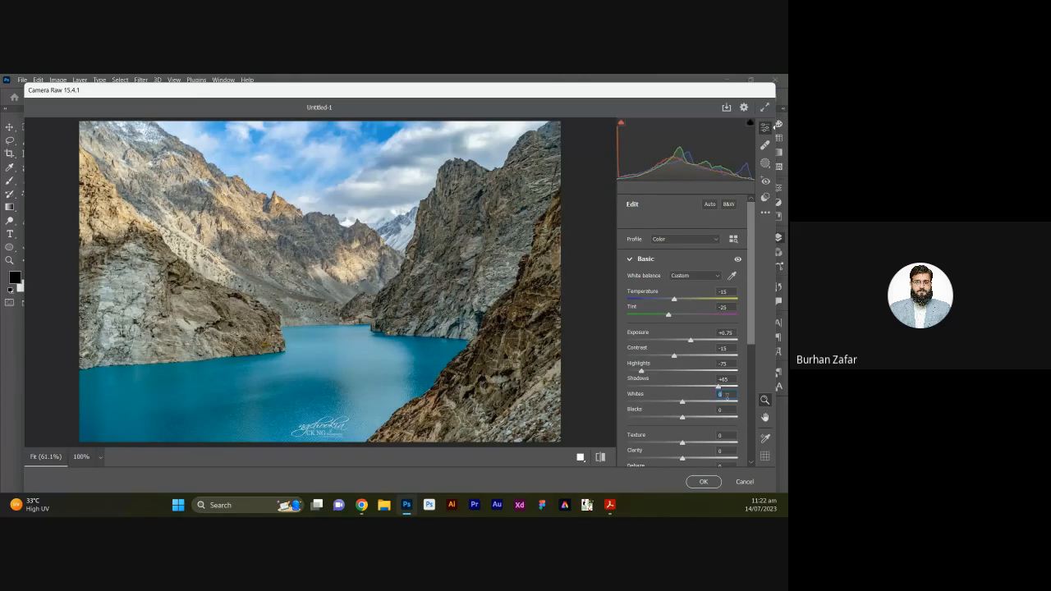
key(shift+Up)
Preview the Blacks at -100, reset them, and lower them to -10
drag(683, 419, 614, 424)
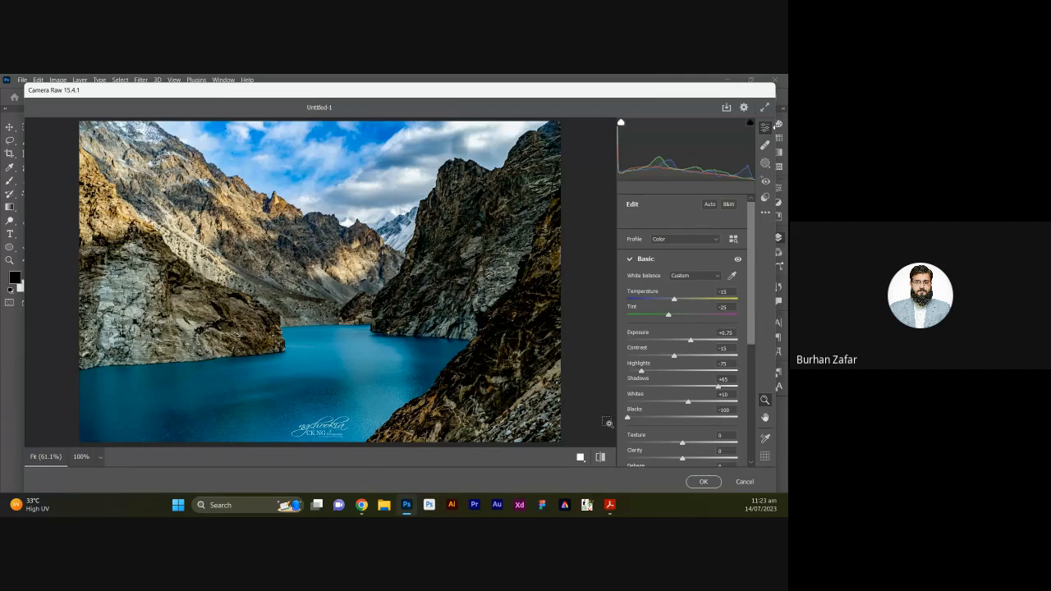
double_click(628, 418)
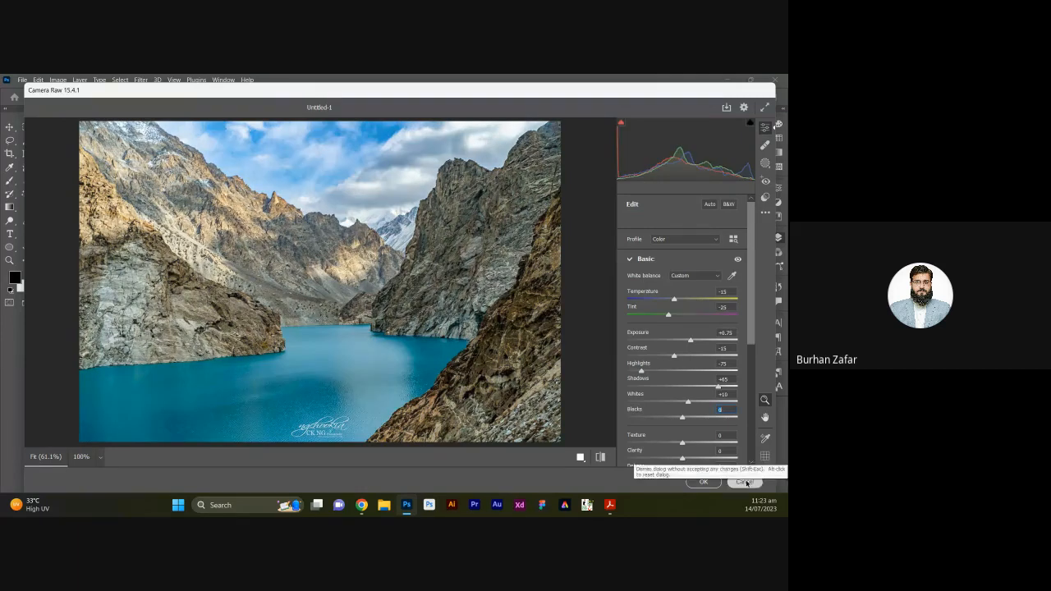
key(shift+Down)
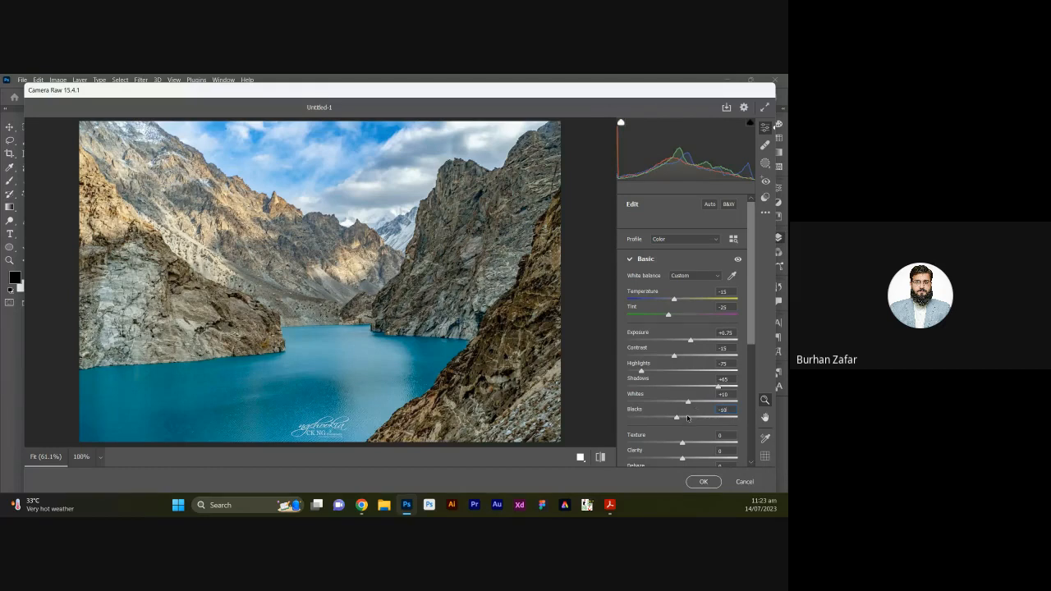
Preview the Texture at +100 twice, resetting it to 0 each time
scroll(687, 418, down, 3)
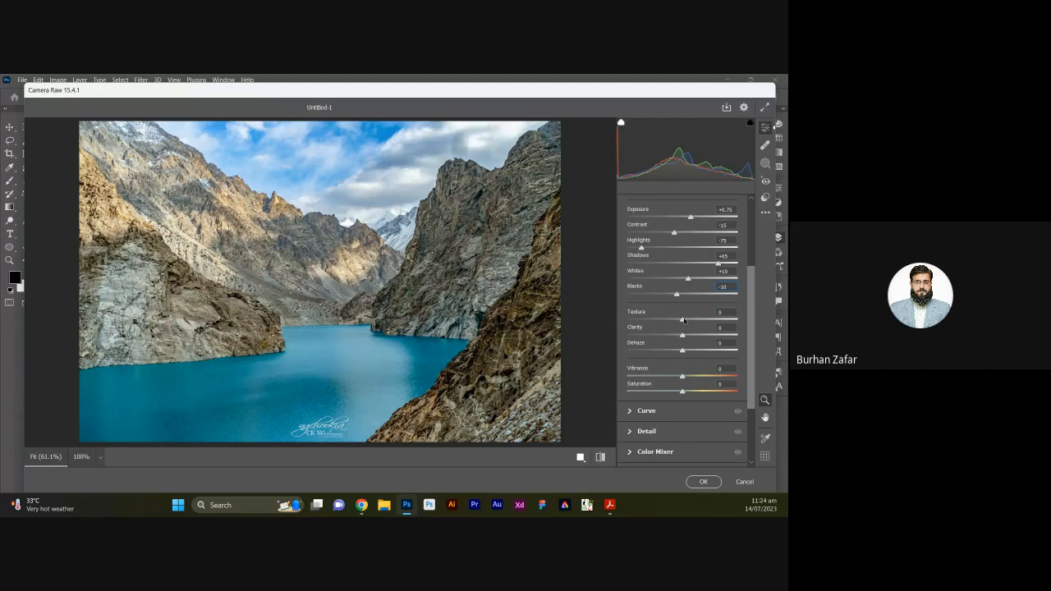
drag(682, 320, 761, 324)
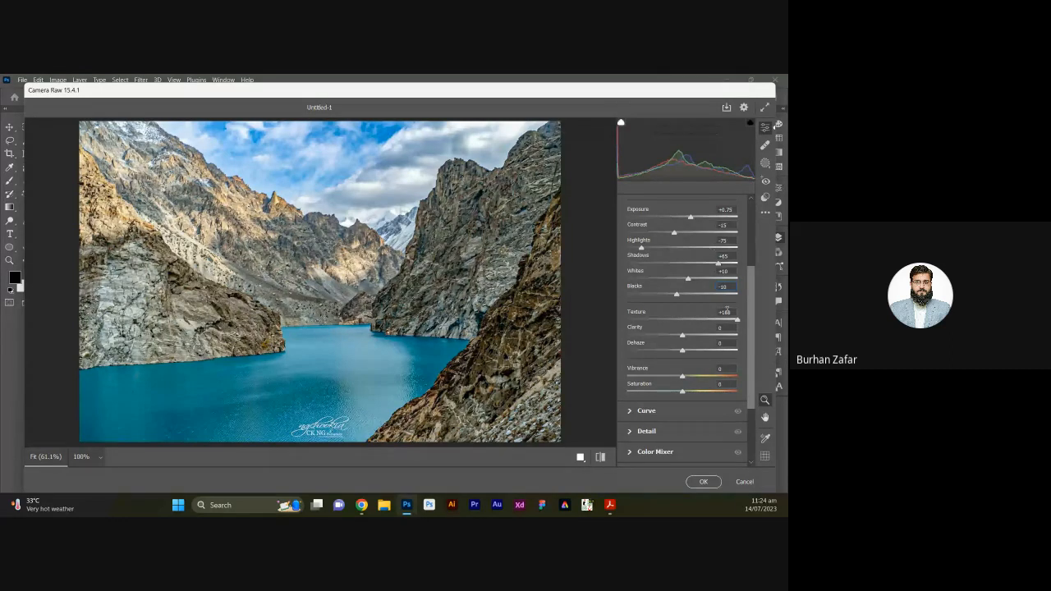
double_click(726, 310)
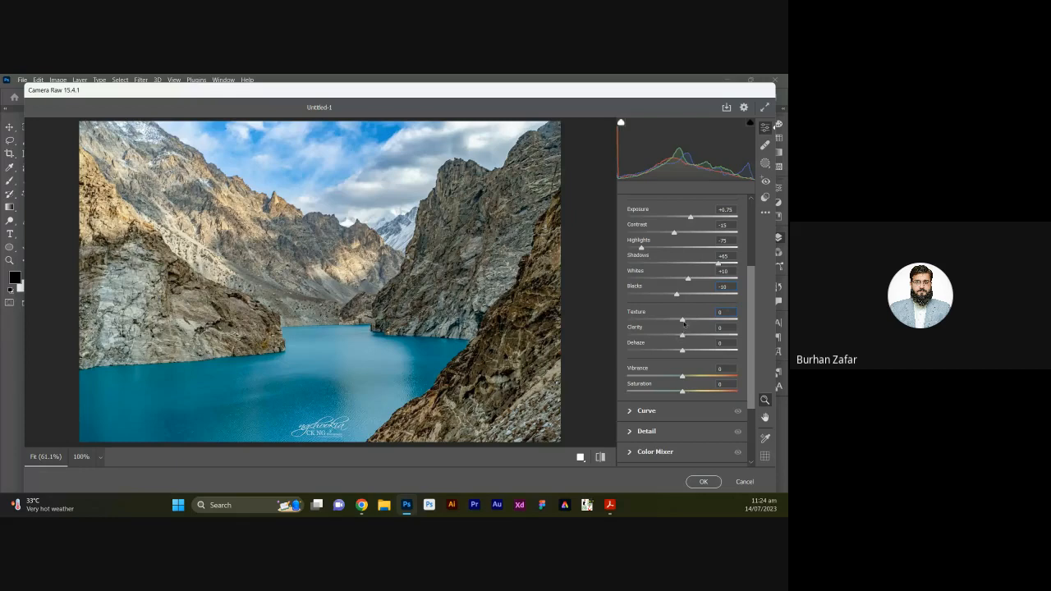
drag(682, 320, 736, 319)
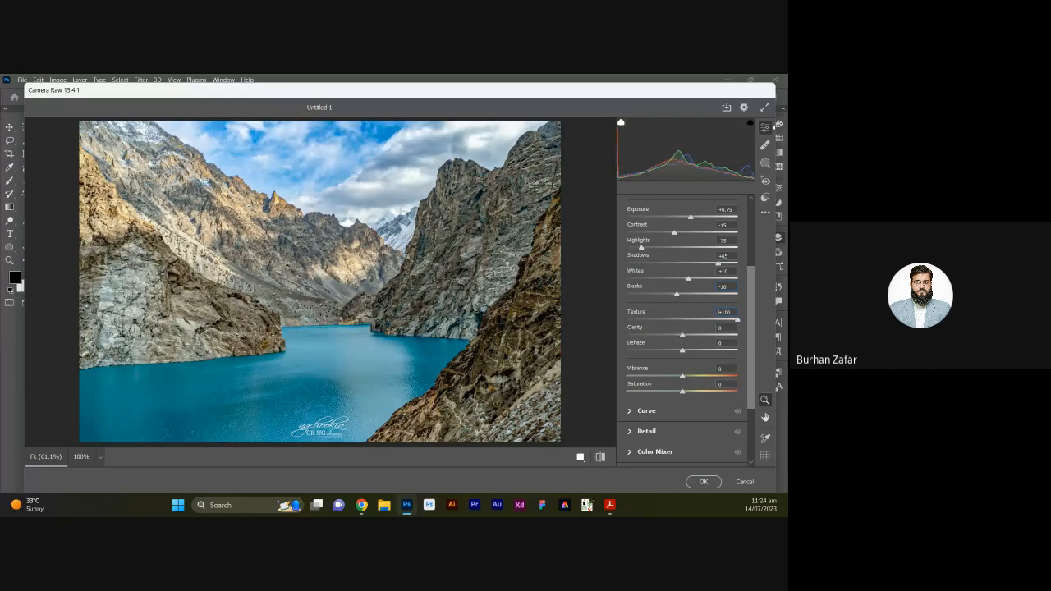
double_click(736, 320)
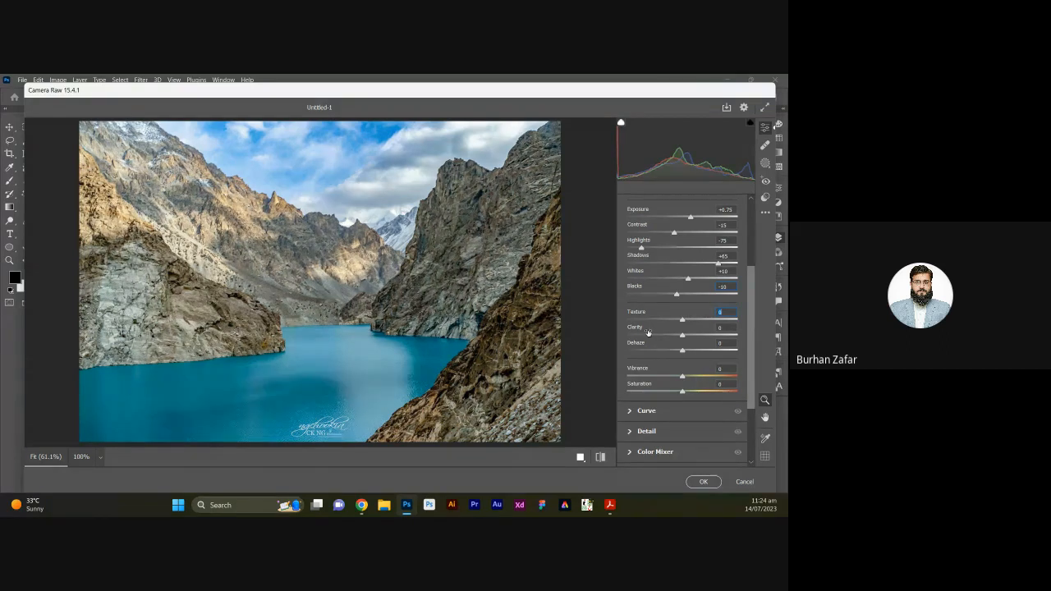
key(alt+Tab)
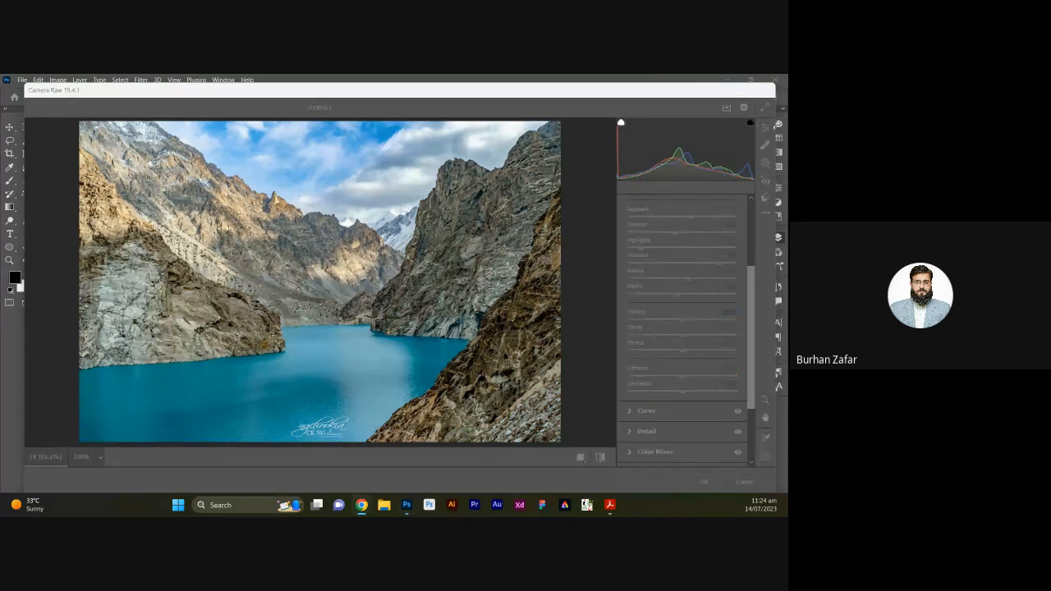
click(251, 92)
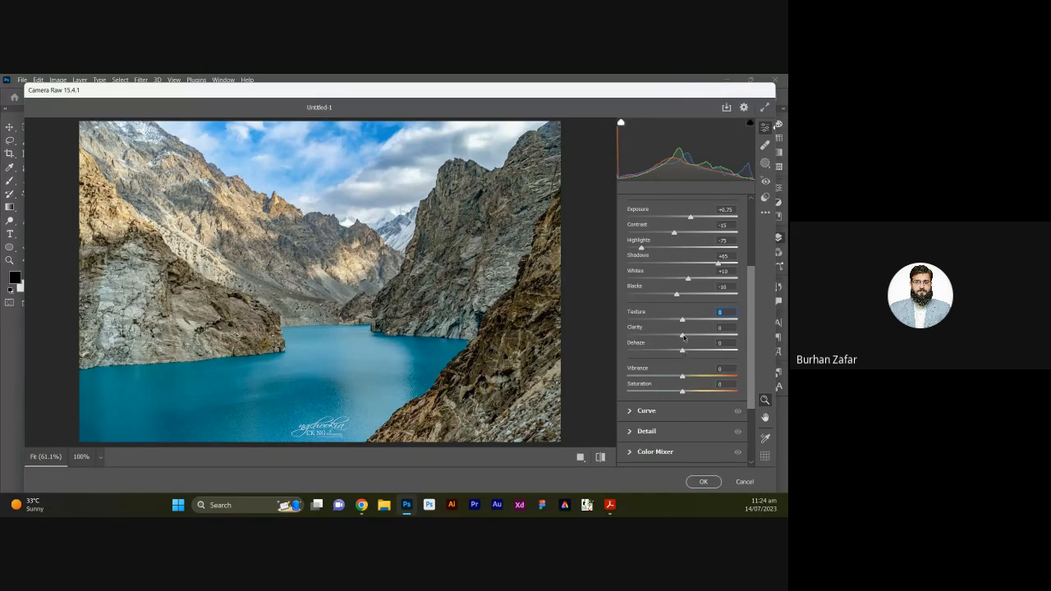
Preview the Clarity at +100 and set it to +15
drag(683, 336, 740, 339)
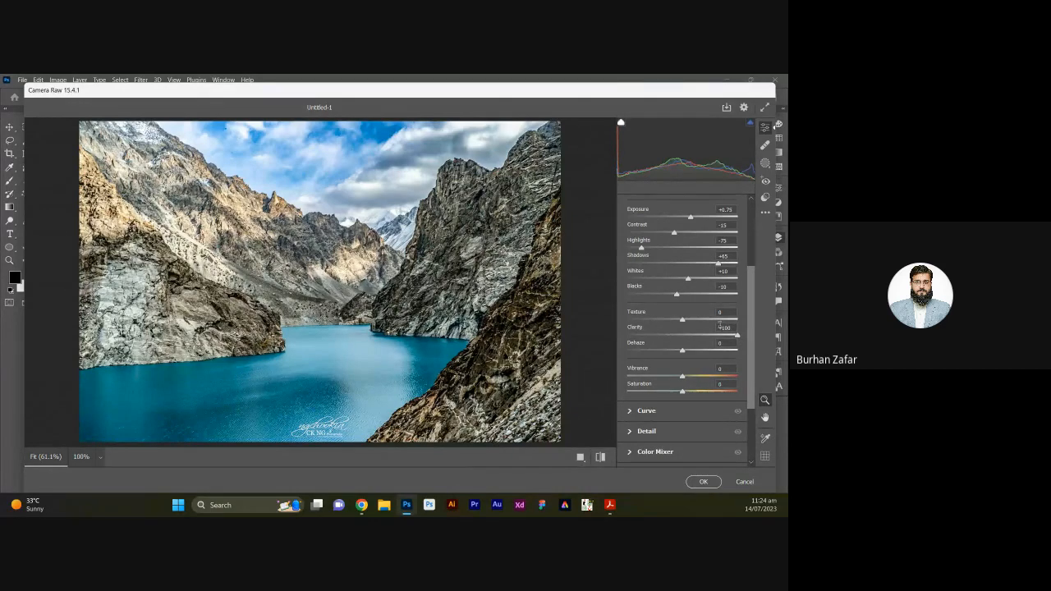
click(723, 327)
text(0)
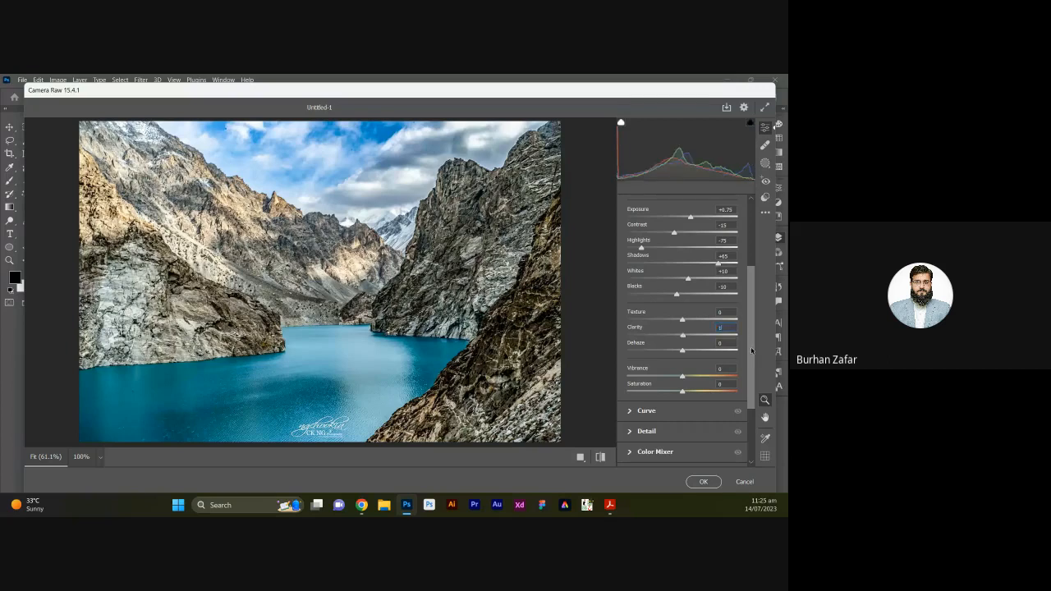
text(15)
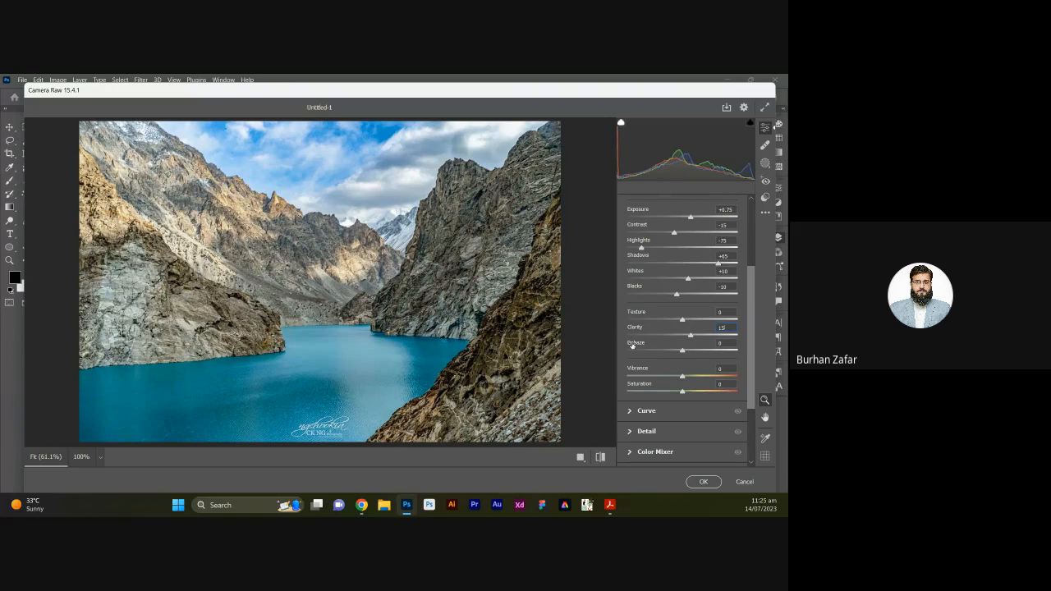
Preview the Dehaze effect at -60 and +100, and set it to +5
mouse_move(632, 345)
drag(682, 351, 649, 351)
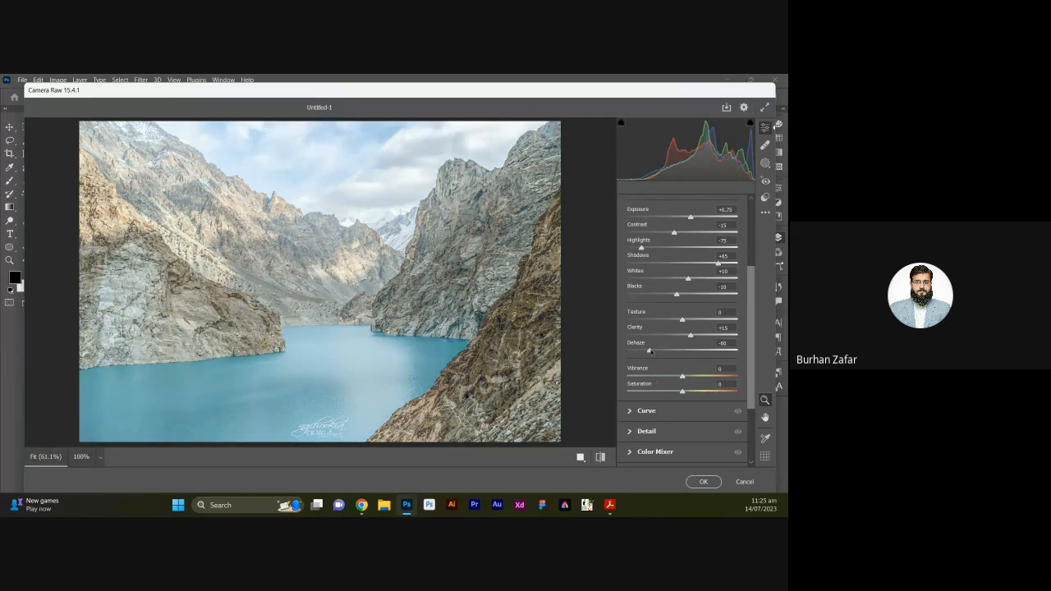
drag(650, 351, 782, 353)
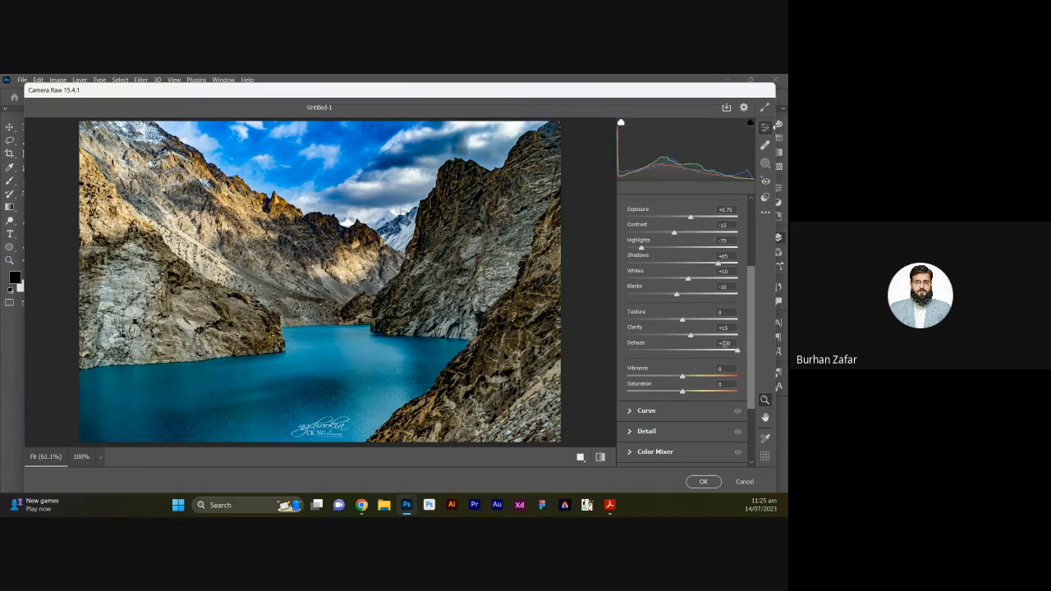
click(723, 343)
text(9)
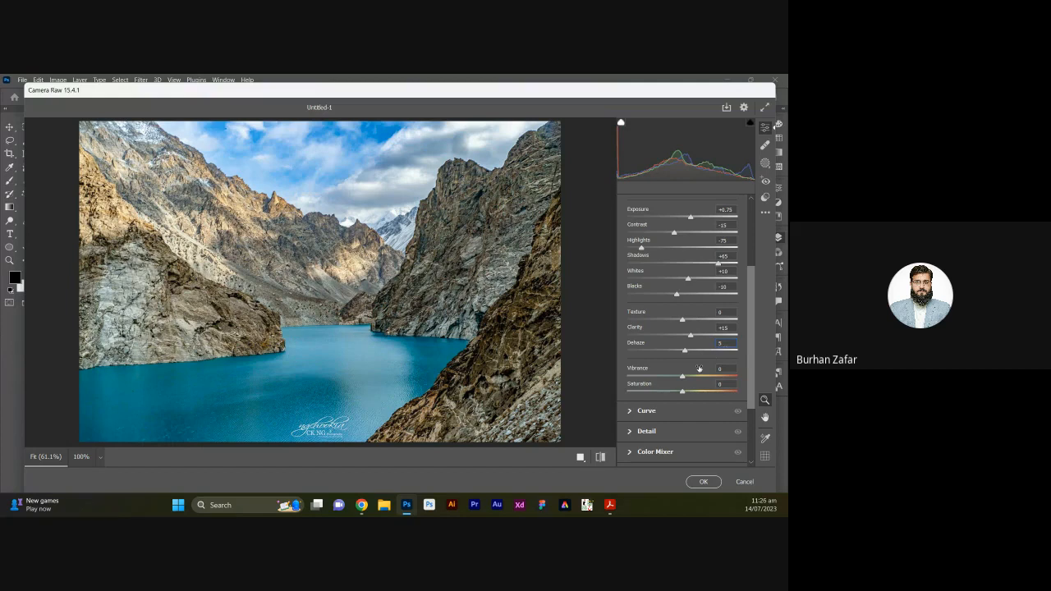
Preview the photo's Saturation at +100, compare it with 0, and set it to +25
mouse_move(698, 369)
drag(683, 393, 742, 393)
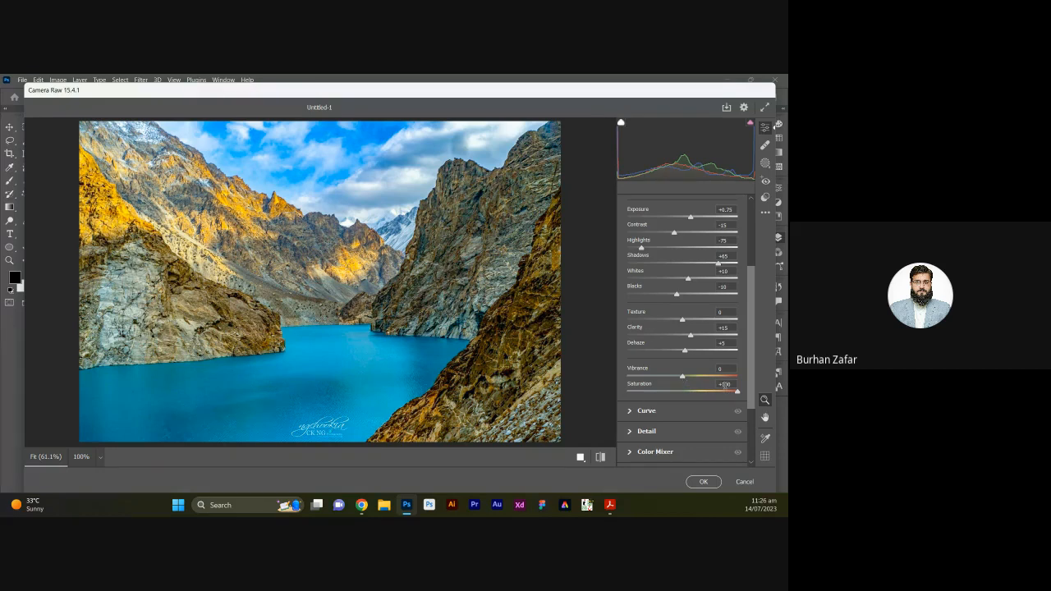
double_click(726, 385)
text(0)
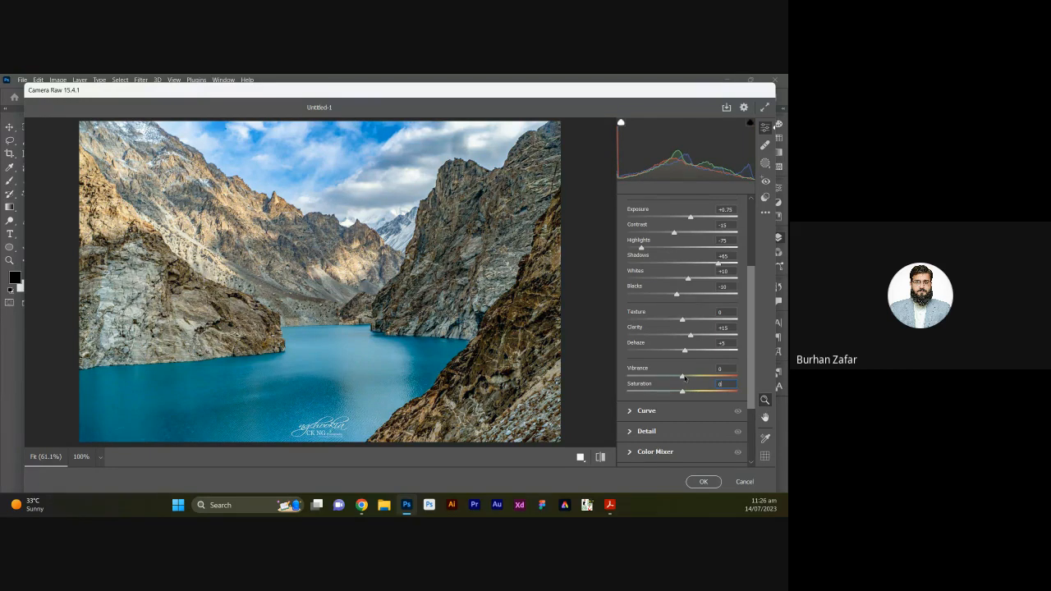
drag(683, 376, 737, 390)
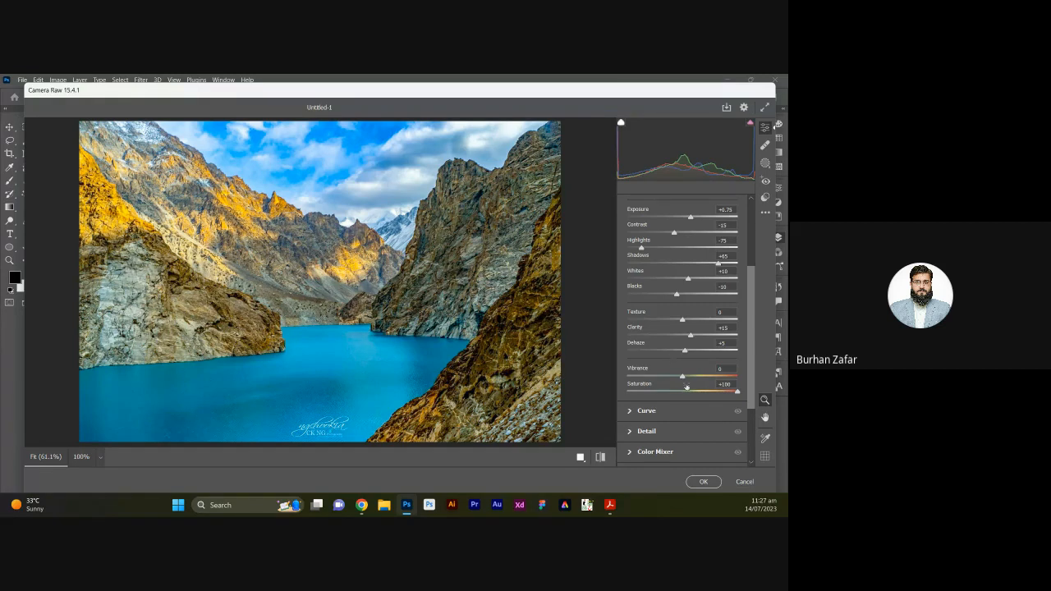
mouse_move(686, 387)
click(723, 383)
text(25)
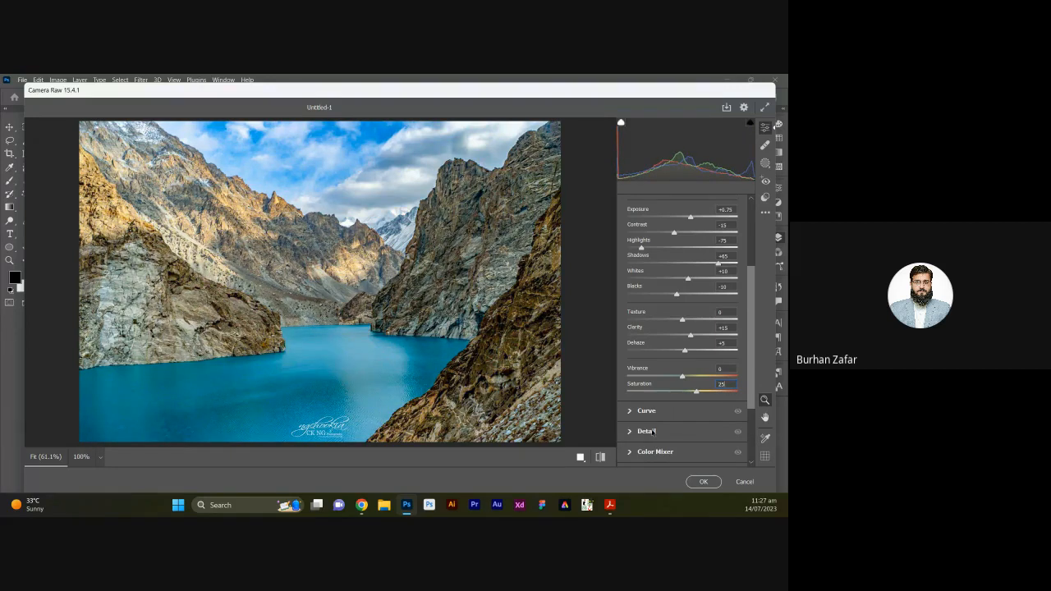
In the Detail settings, set Sharpening to 11, Noise Reduction to 30 and Color Noise Reduction to 24
scroll(652, 431, down, 3)
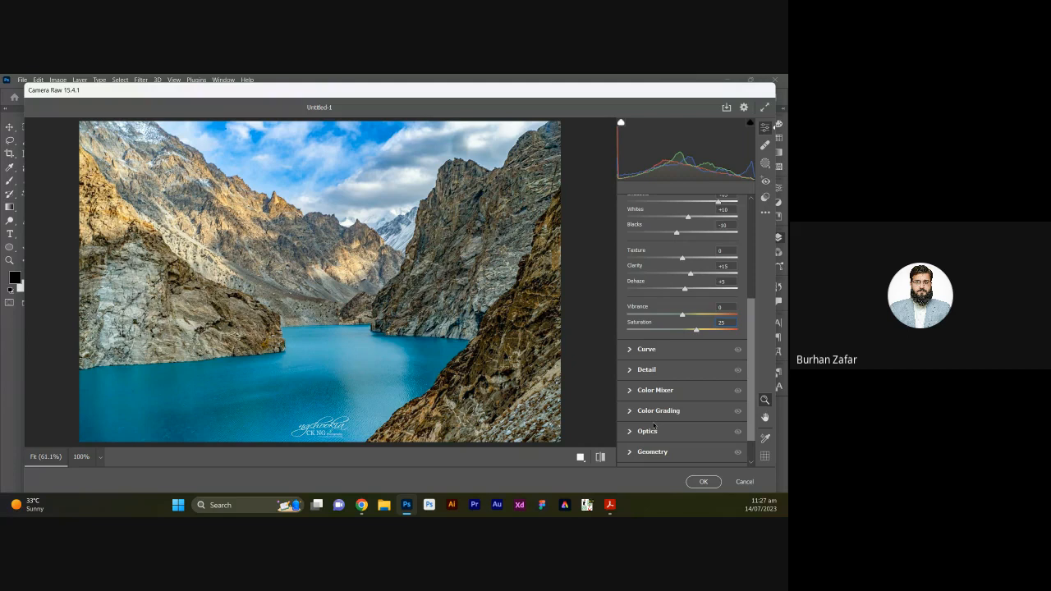
click(642, 370)
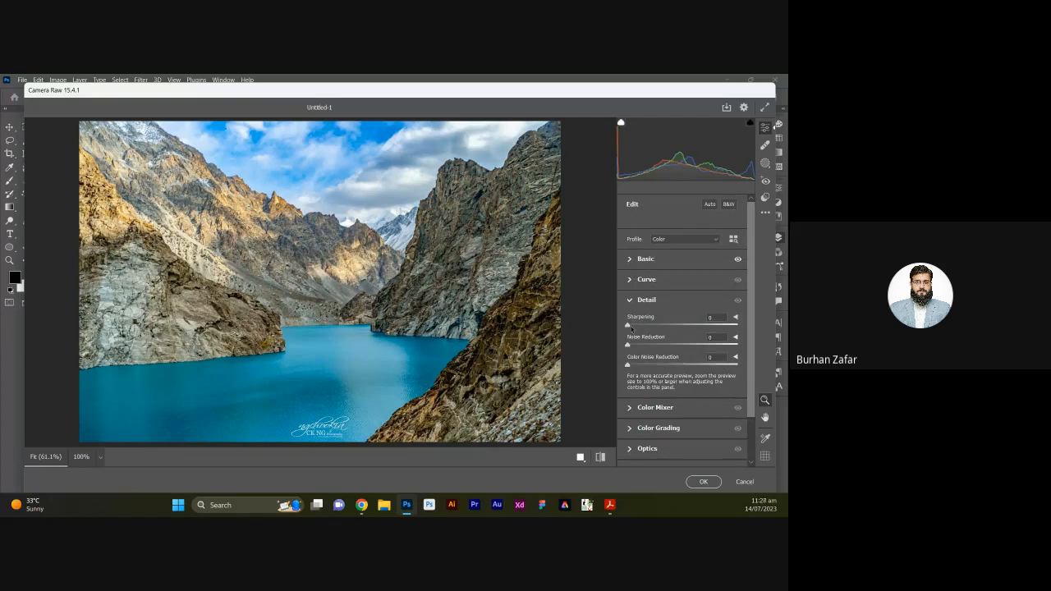
drag(631, 327, 643, 329)
drag(628, 346, 661, 348)
drag(633, 367, 657, 368)
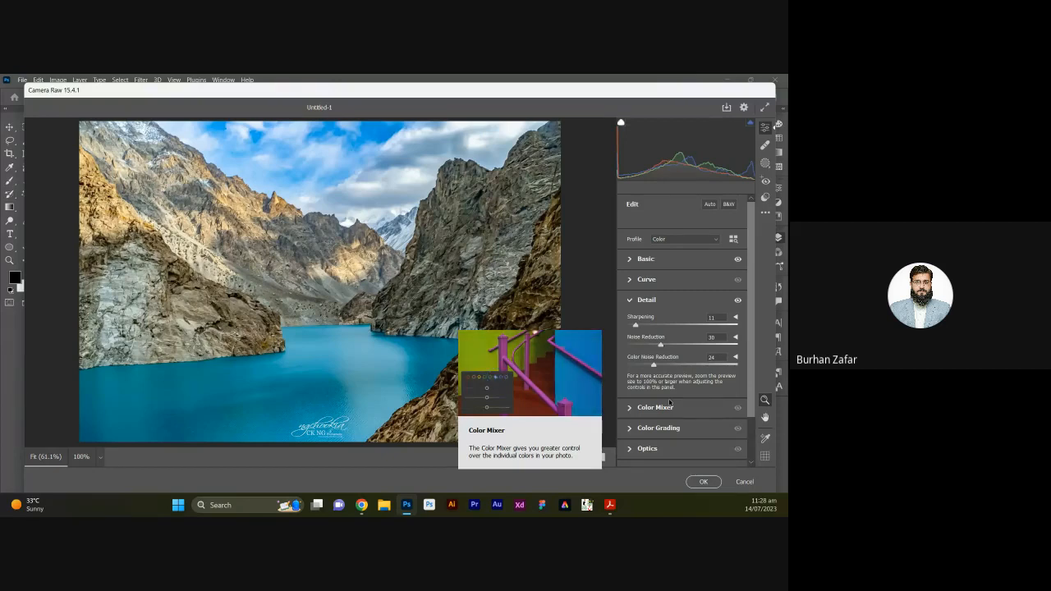
Open the Color Mixer's Saturation adjustments, preview the Reds fully raised, and reset them to 0
click(669, 407)
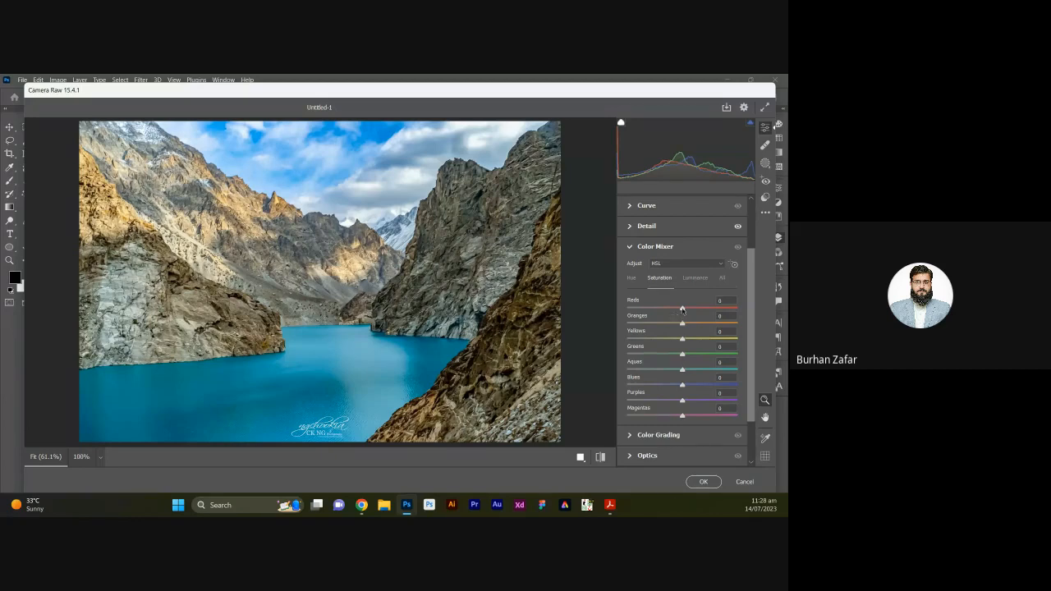
drag(681, 310, 753, 309)
double_click(736, 308)
Raise the Aquas saturation to +100, and try the Blues saturation at +94 and -100
drag(682, 369, 740, 371)
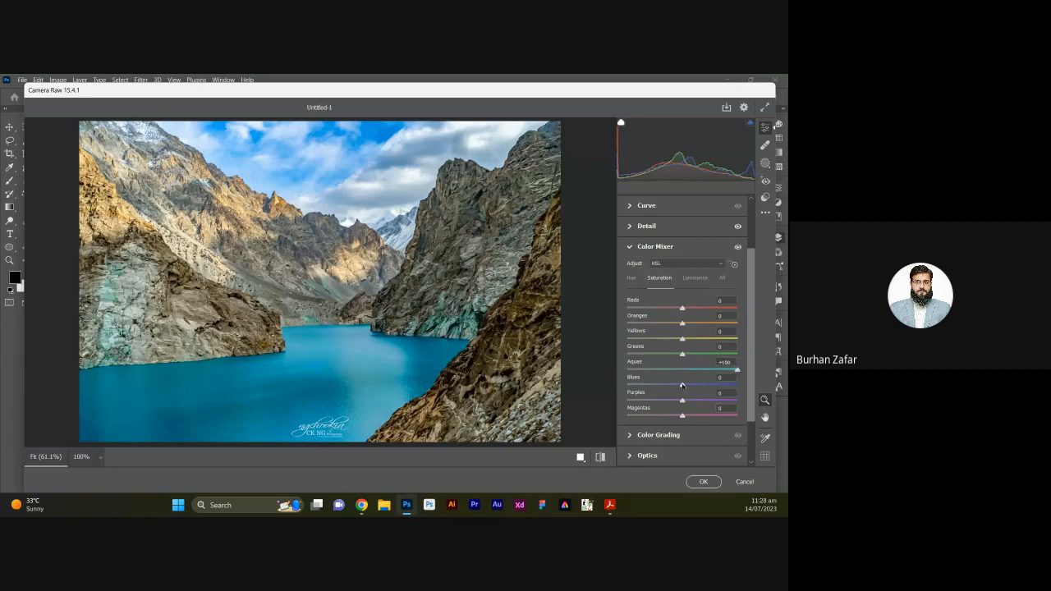
drag(682, 386, 734, 386)
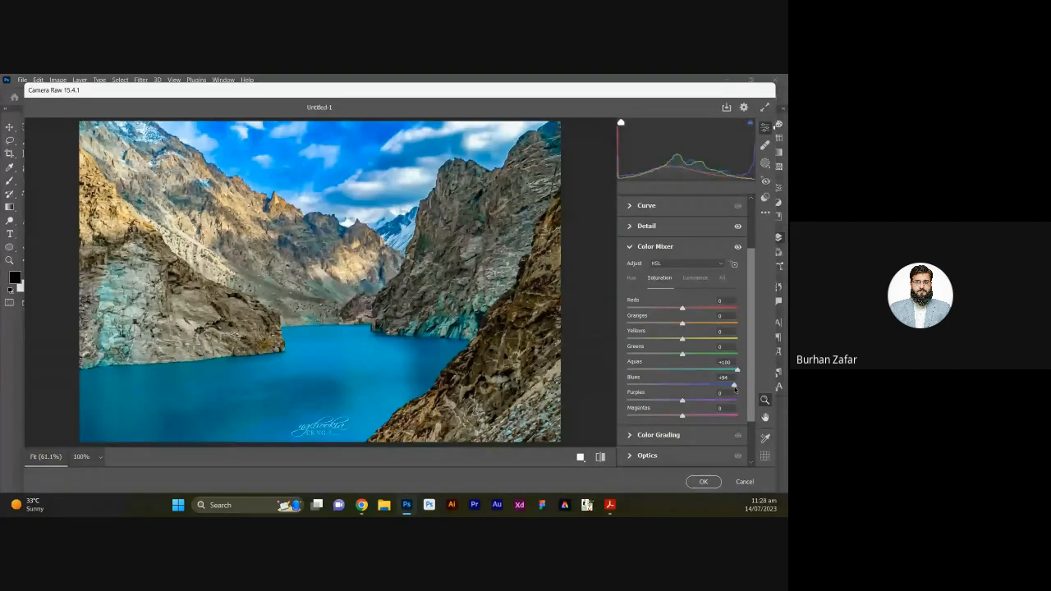
drag(734, 386, 639, 397)
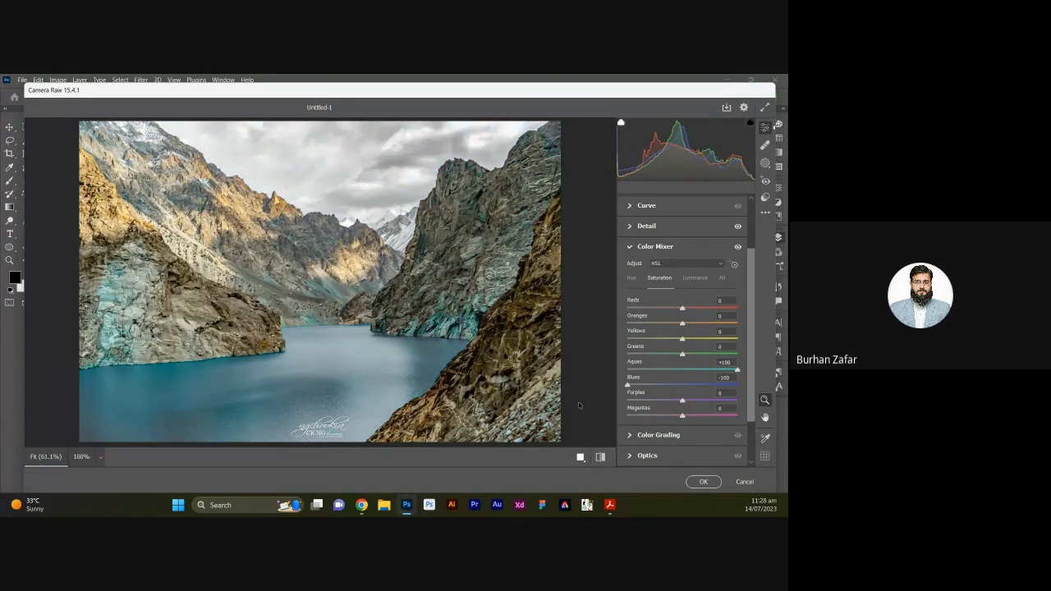
Set the Color Mixer saturation to +50 for Aquas, +36 for Blues and +16 for Purples
drag(627, 384, 710, 370)
click(712, 370)
click(692, 400)
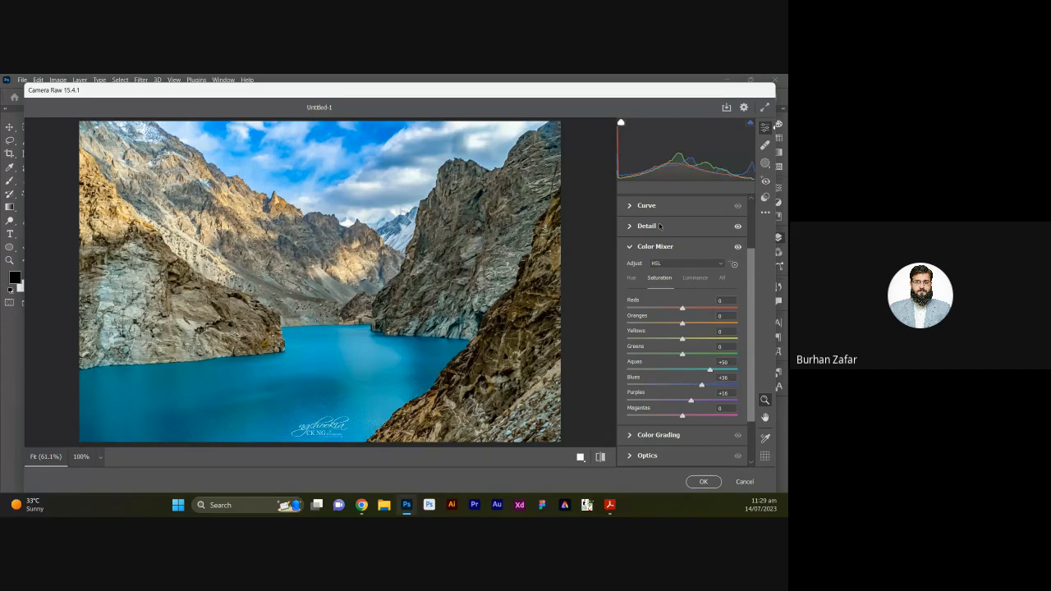
Return to the Basic adjustments, raise the Exposure to about +1, and apply the Camera Raw filter
scroll(657, 283, up, 2)
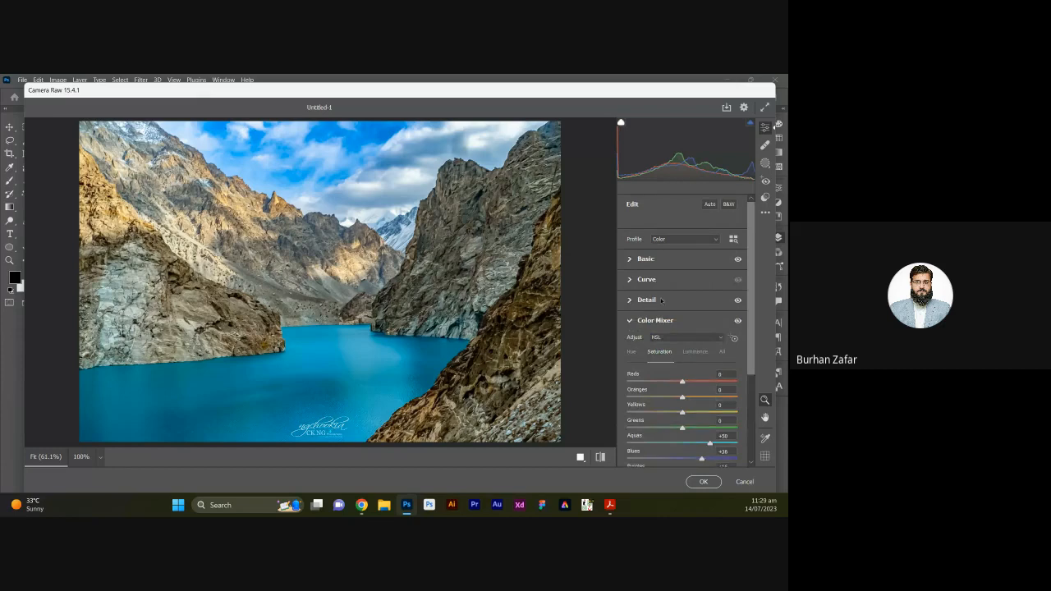
click(647, 322)
click(644, 261)
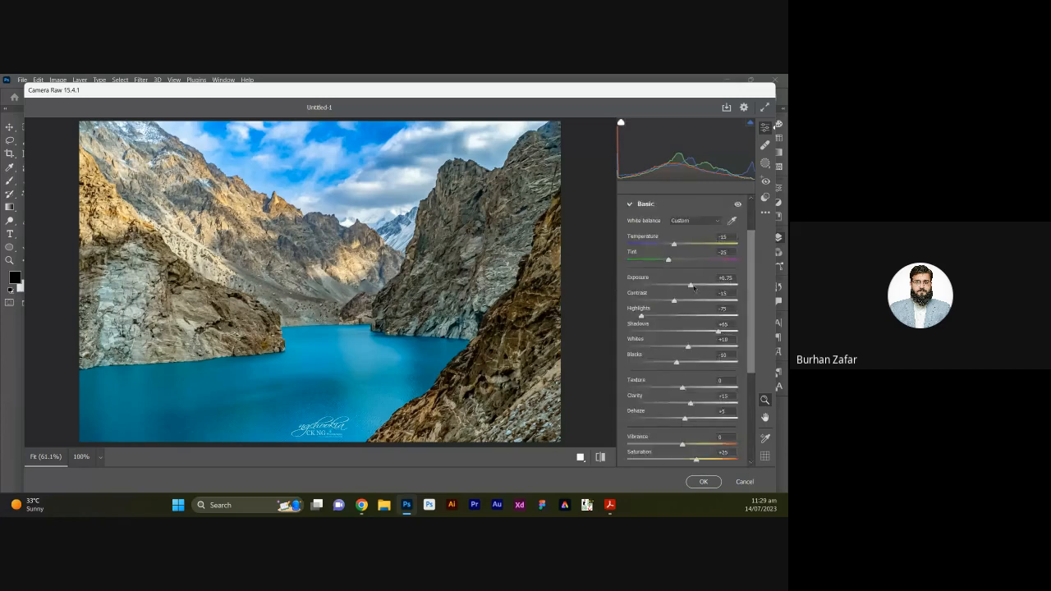
drag(694, 287, 696, 286)
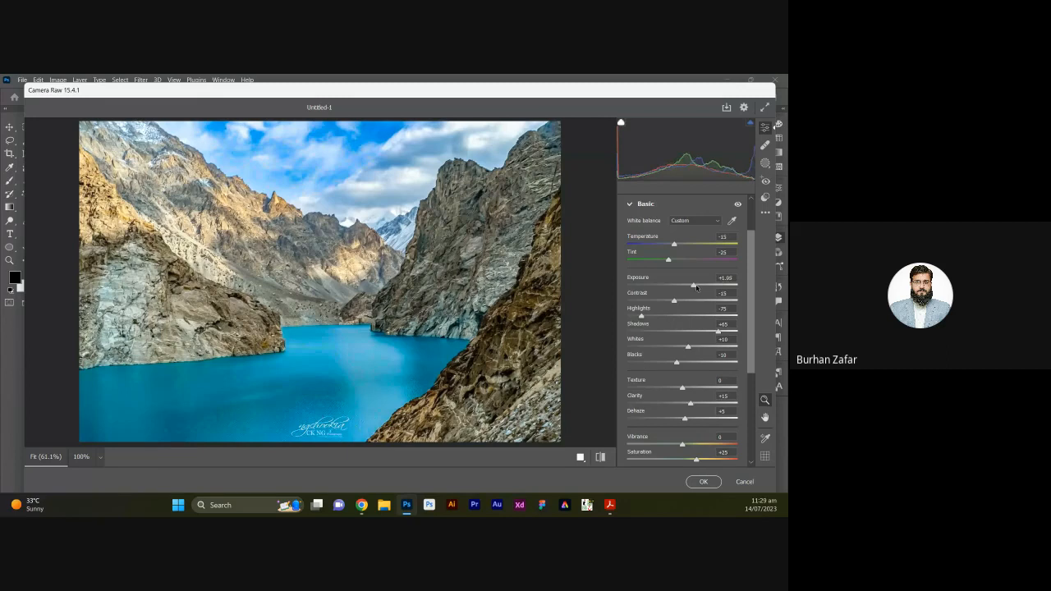
click(703, 482)
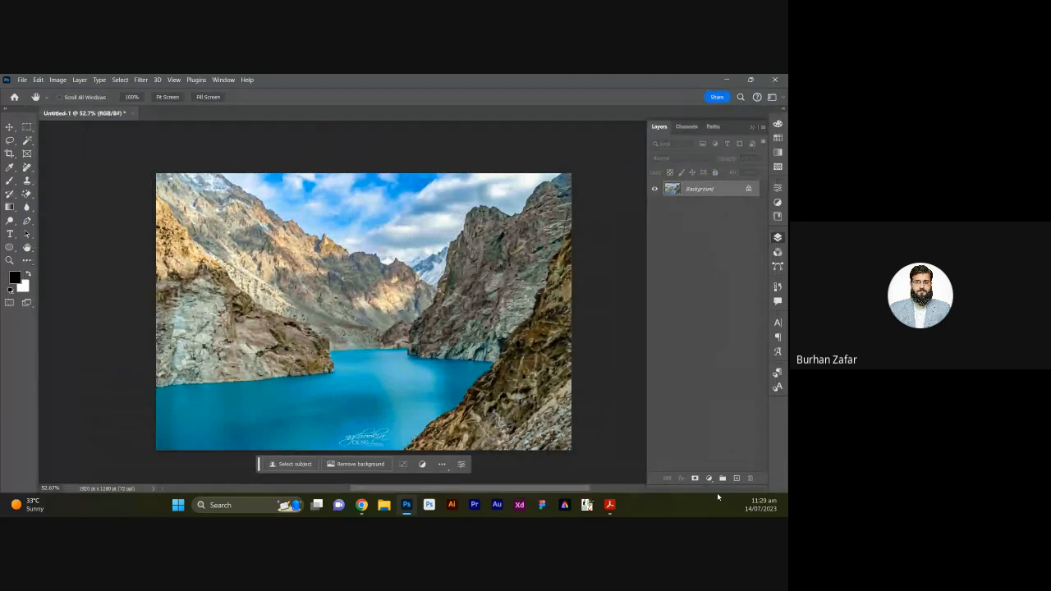
Place a copy of the edited photo on a new layer above the unedited Background, and toggle its visibility to compare both versions
key(ctrl+a)
key(ctrl+j)
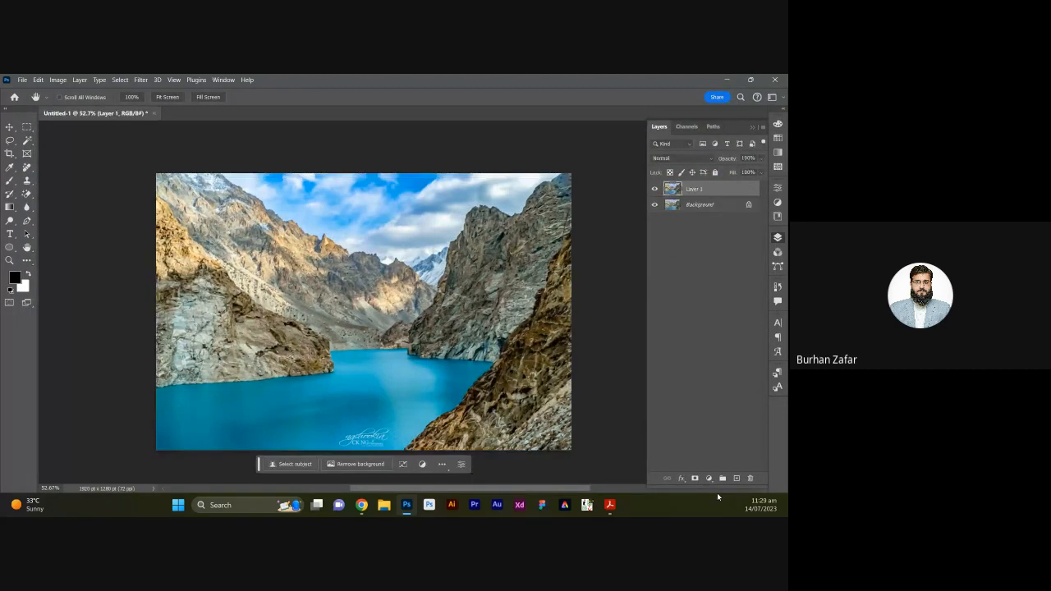
key(ctrl+z)
key(ctrl+z)
key(ctrl+z)
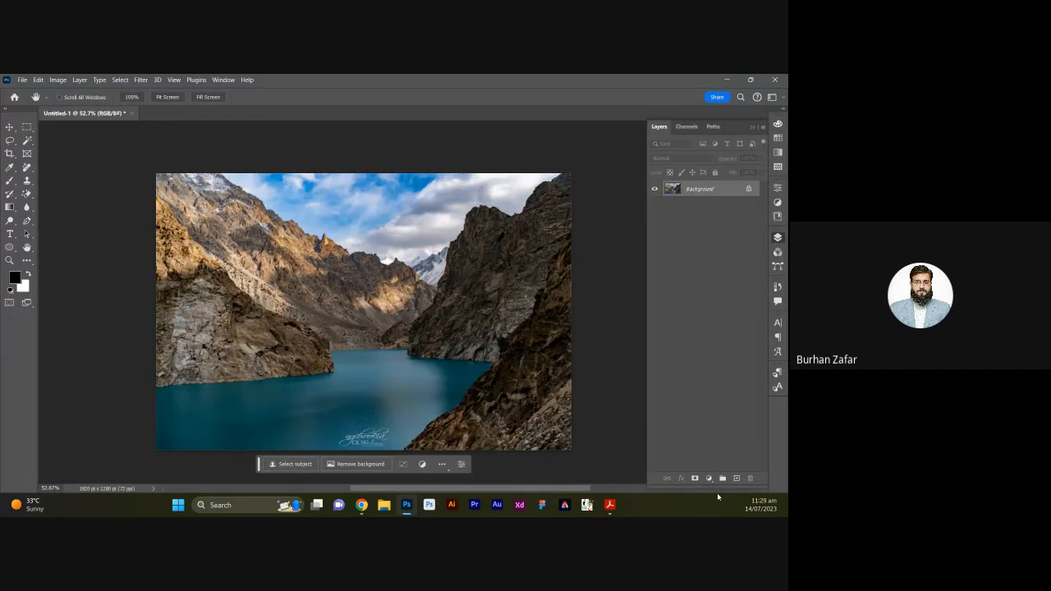
key(ctrl+shift+z)
key(ctrl+shift+z)
key(ctrl+shift+z)
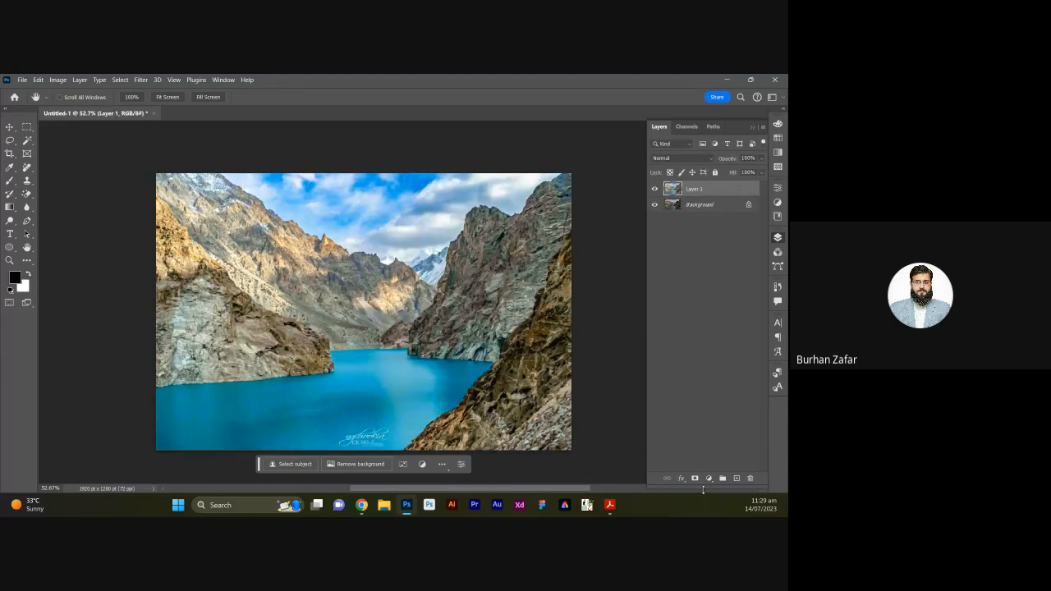
click(655, 189)
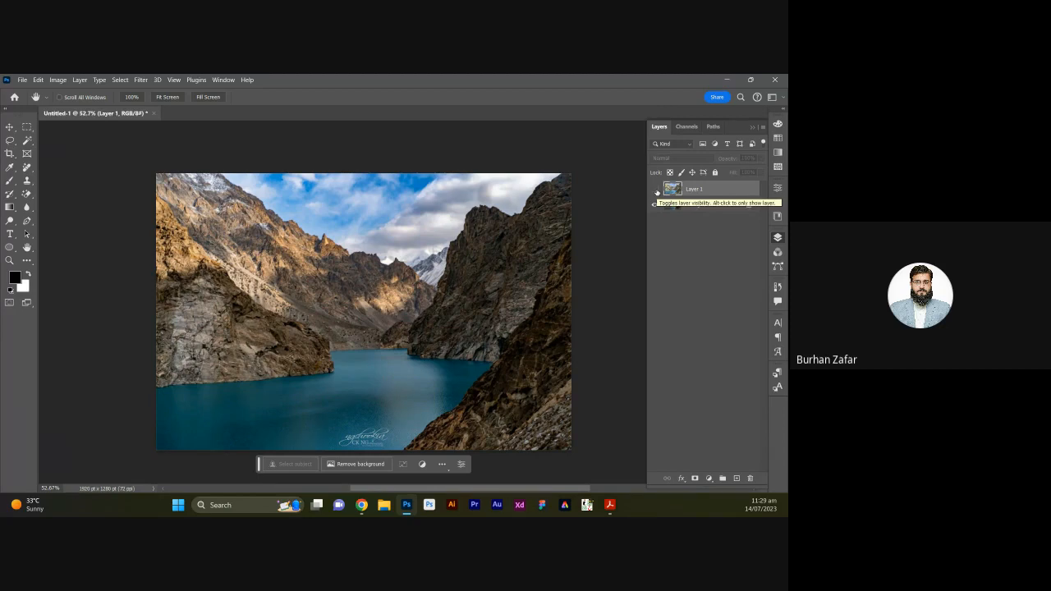
click(655, 189)
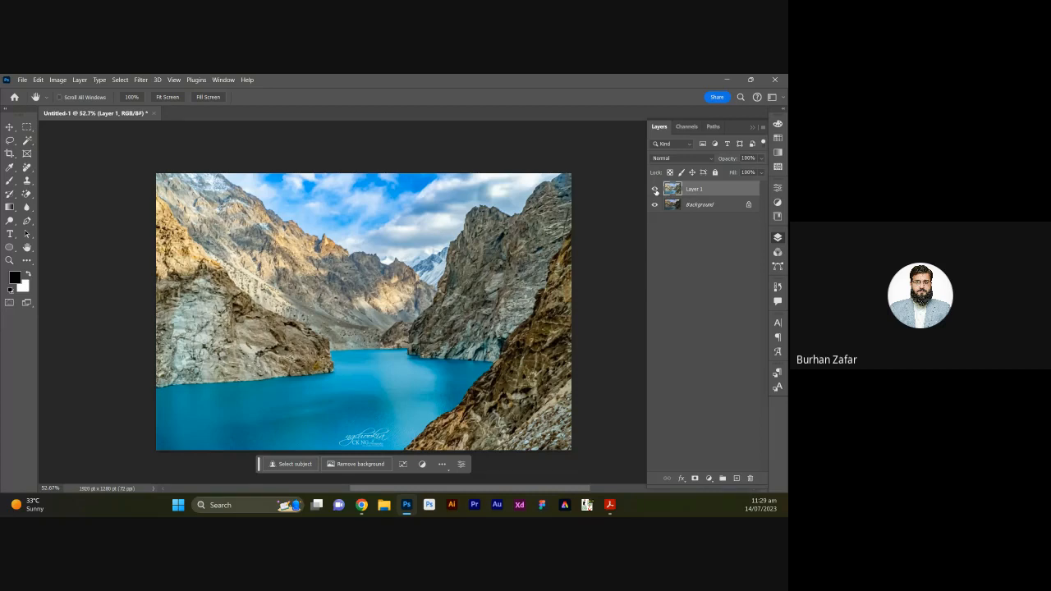
click(141, 79)
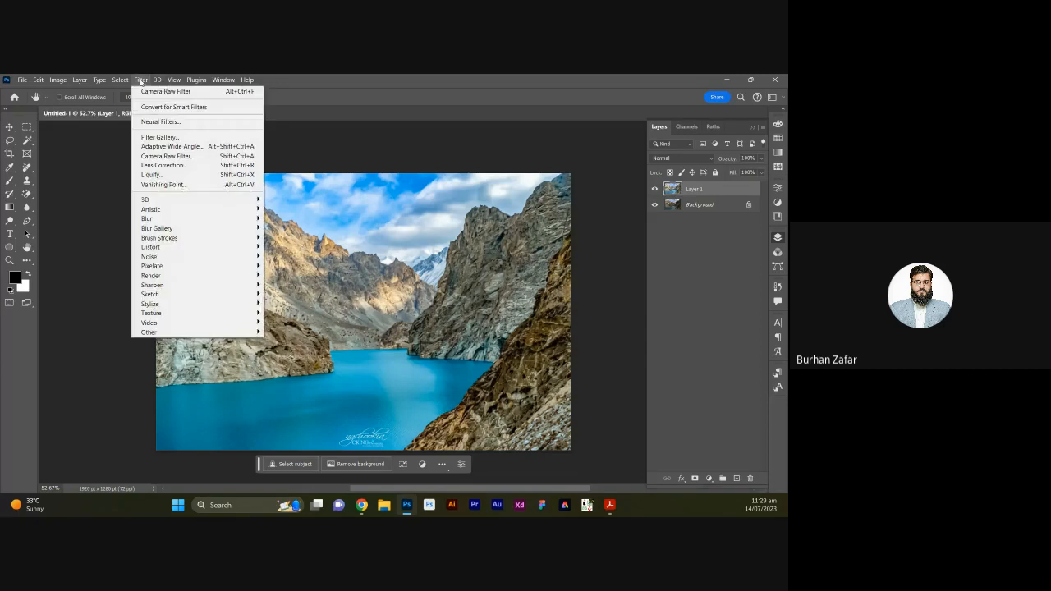
click(203, 157)
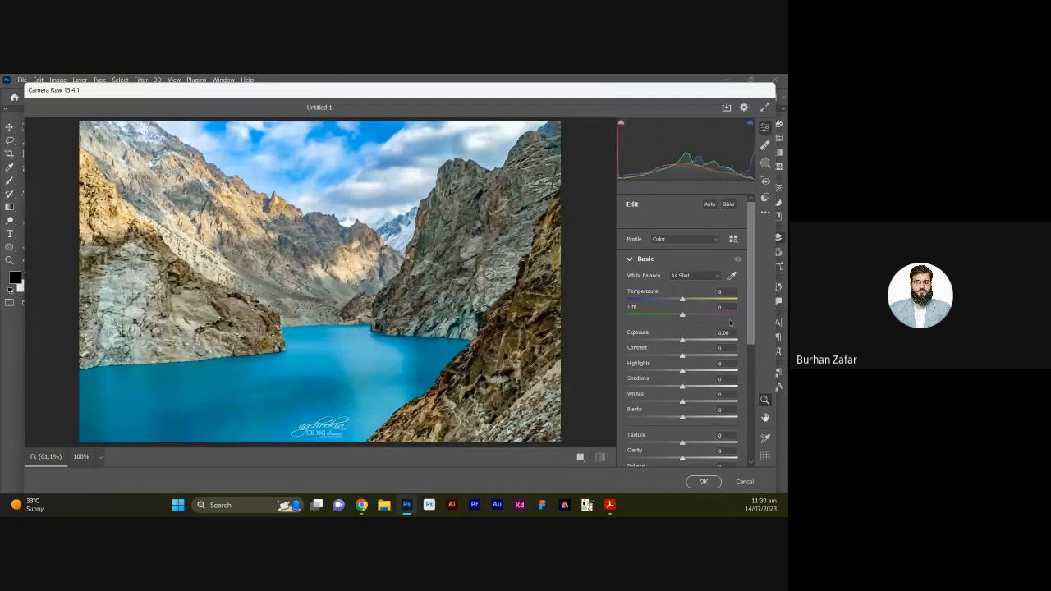
click(702, 481)
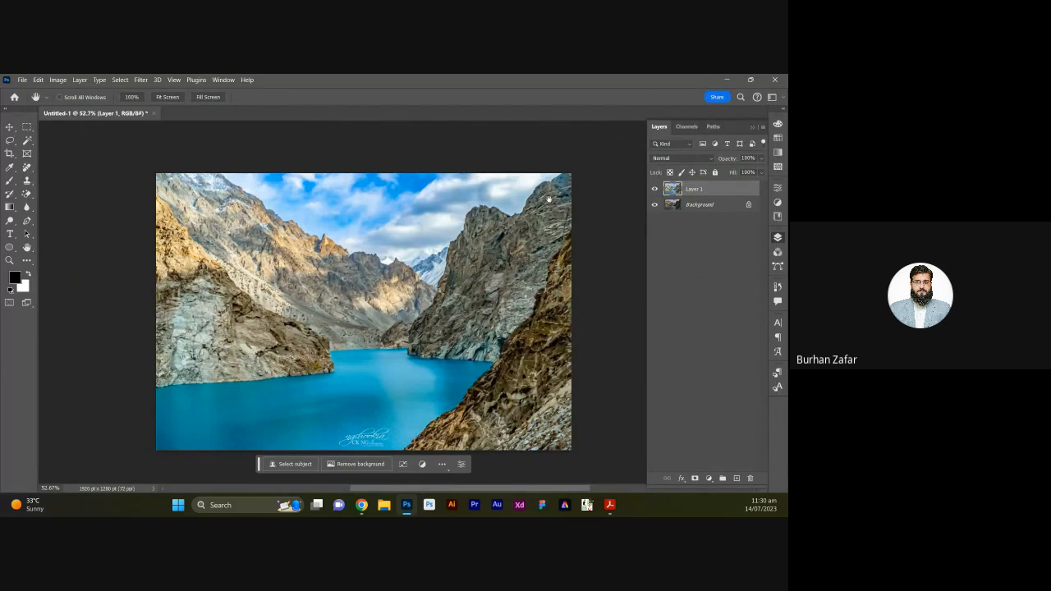
Open the Camera Raw filter's presets, preview several Style: Cinematic II presets, and apply CN16 to the edited layer
key(ctrl+shift+a)
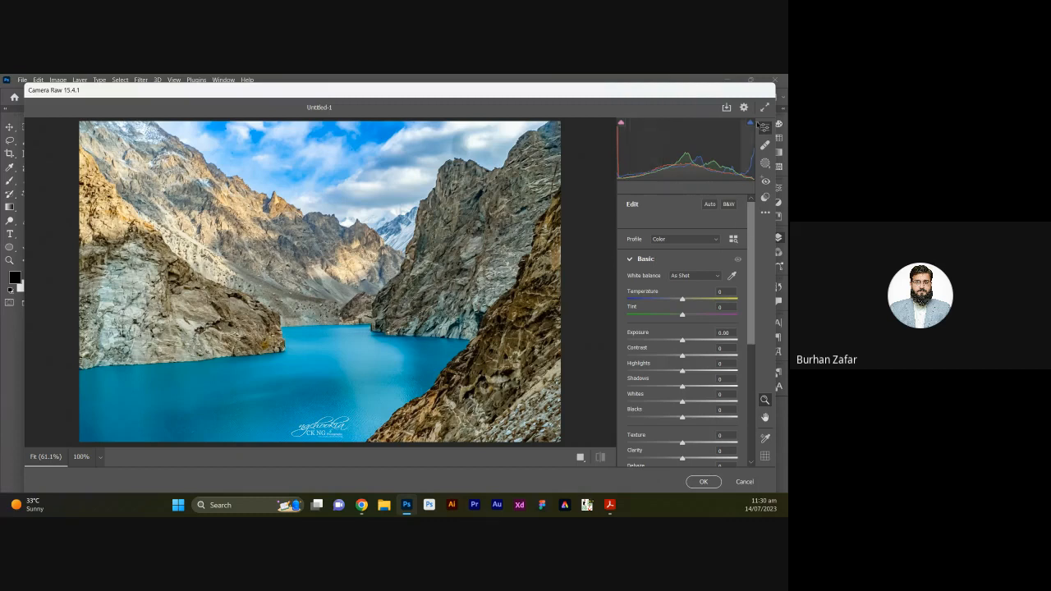
click(764, 199)
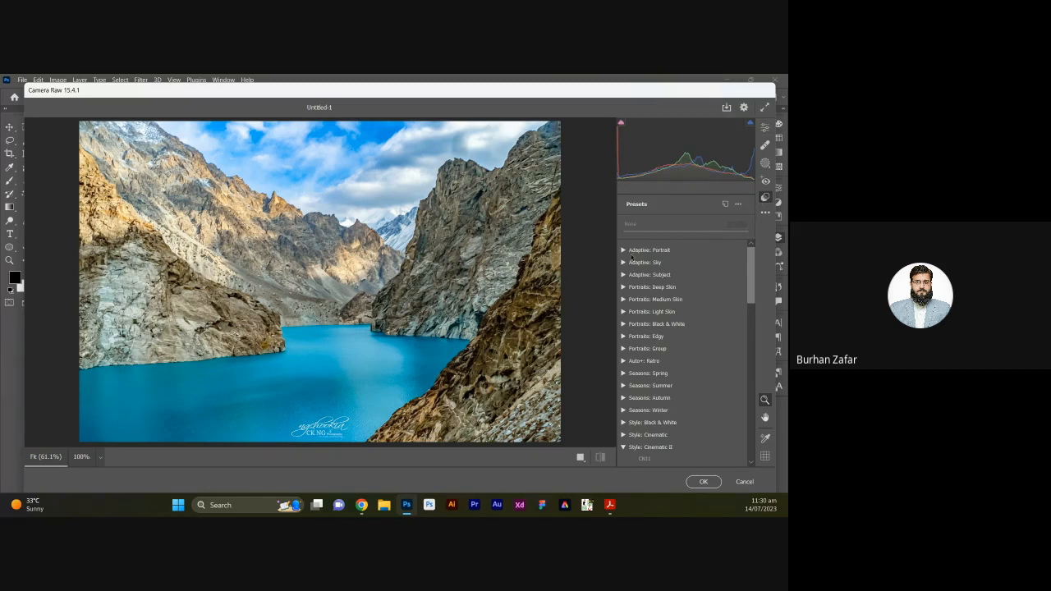
scroll(646, 390, down, 5)
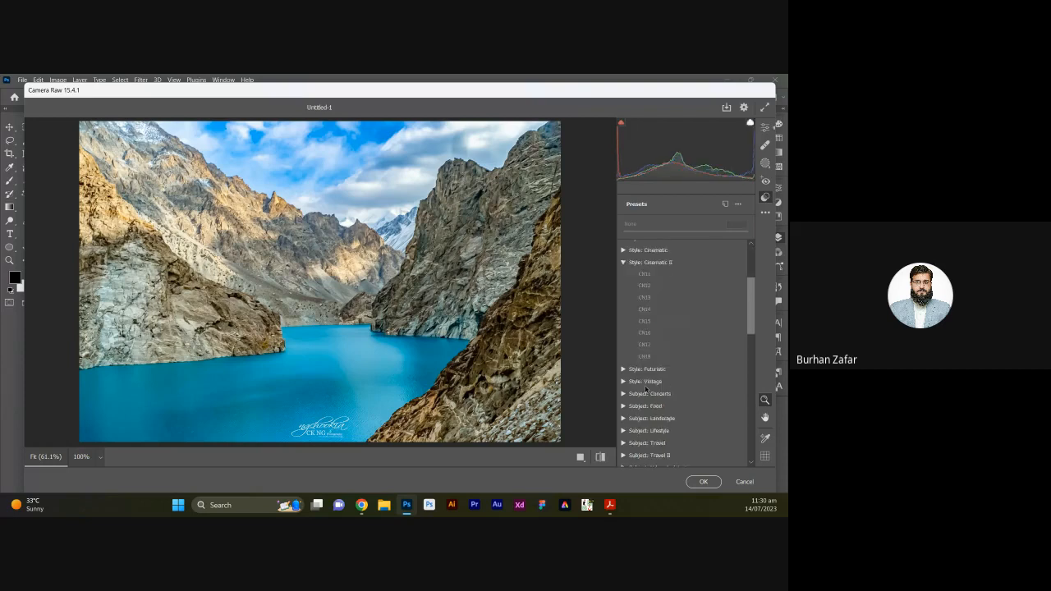
scroll(645, 389, up, 2)
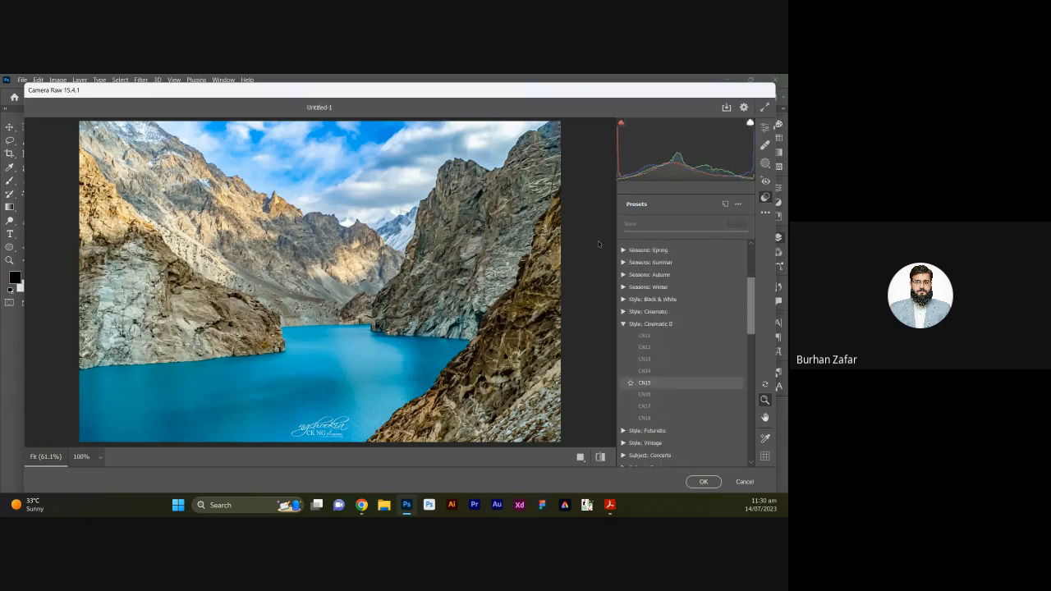
click(624, 324)
scroll(664, 313, up, 3)
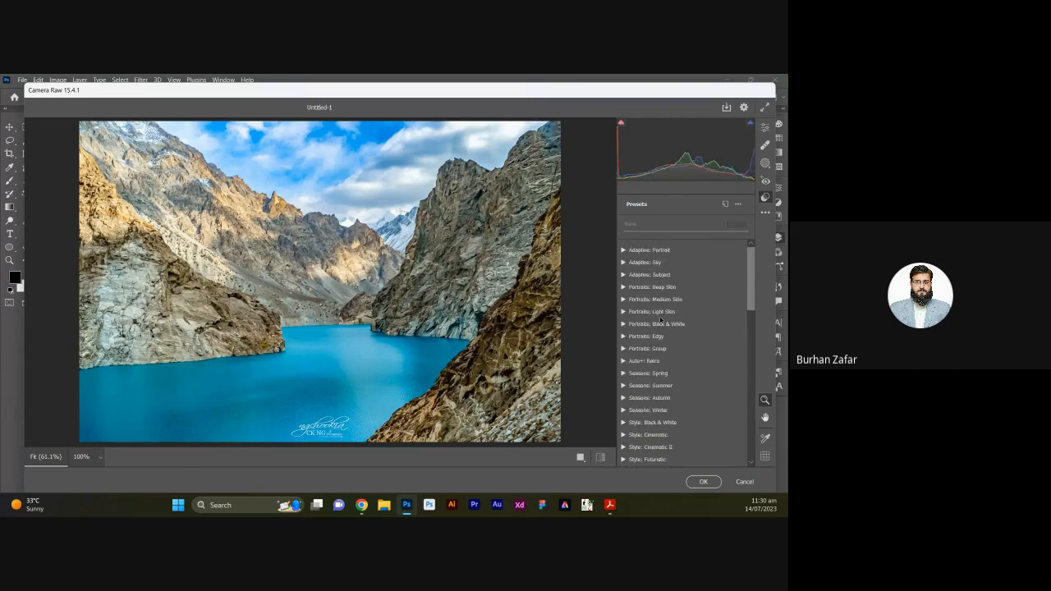
scroll(654, 394, down, 2)
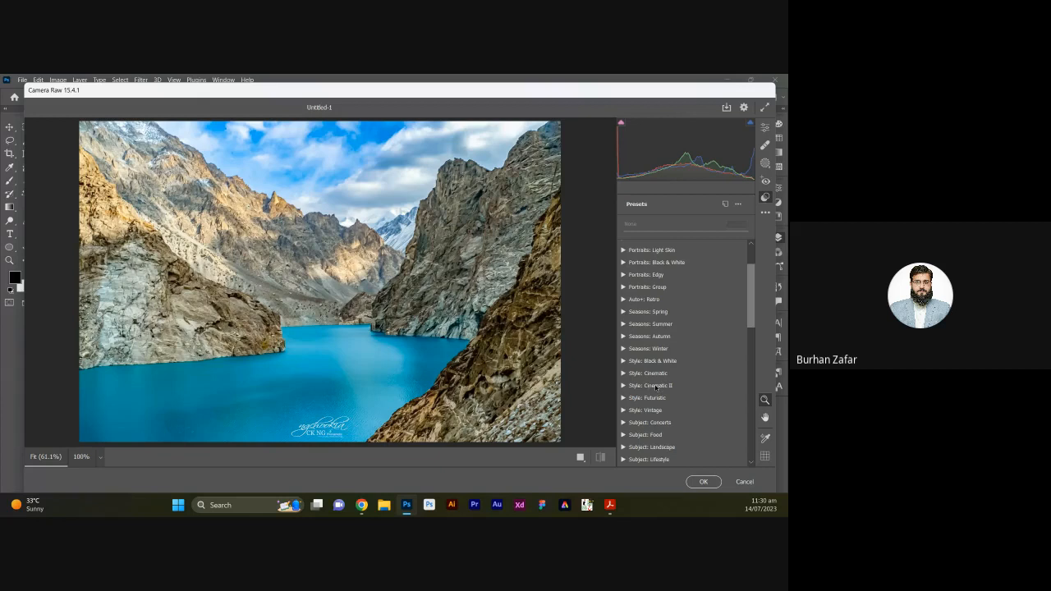
click(624, 386)
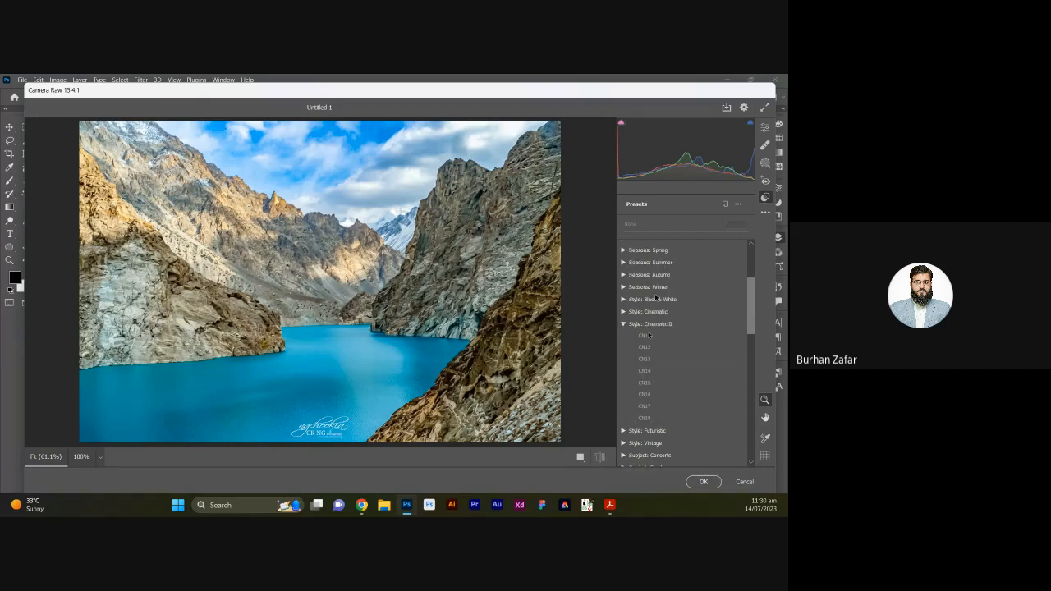
click(647, 335)
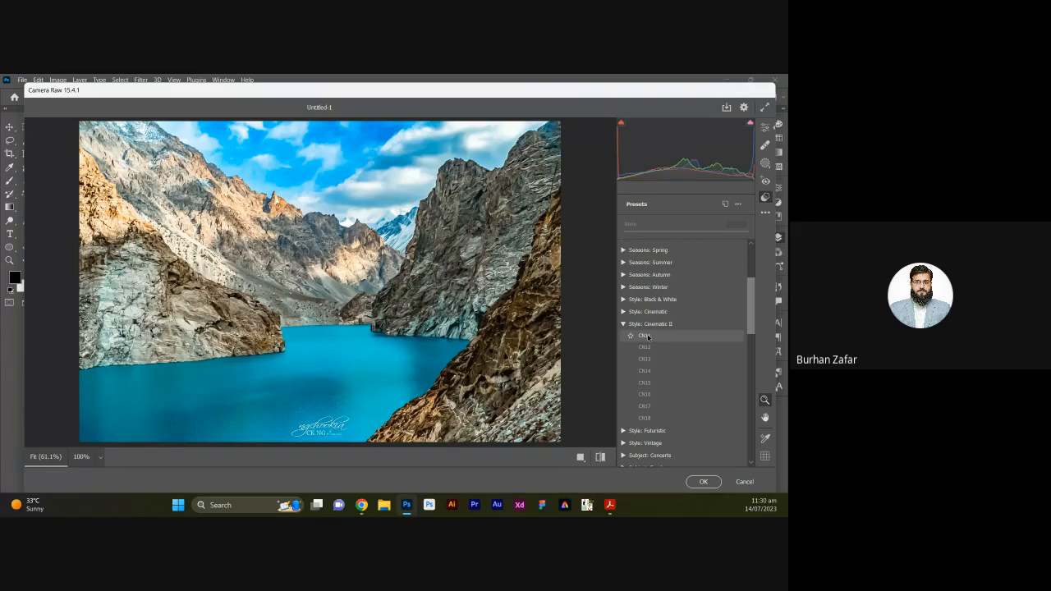
click(648, 347)
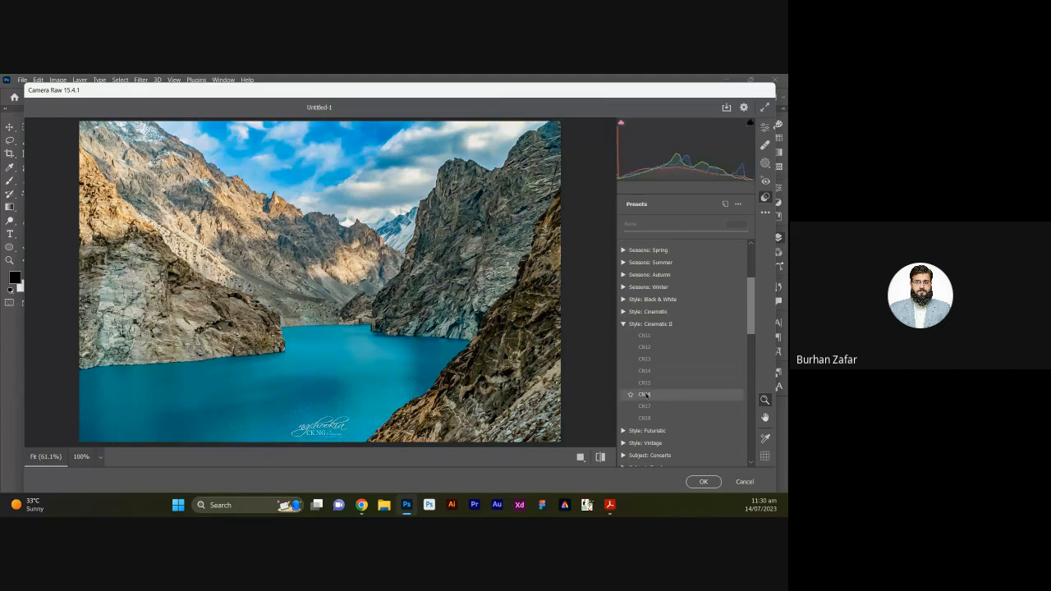
click(644, 395)
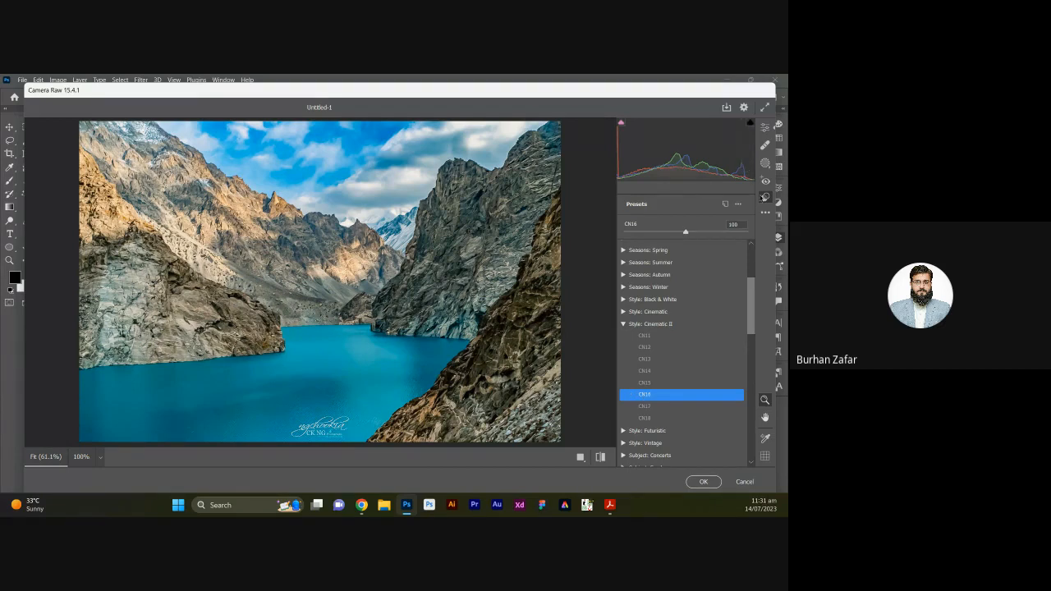
Adjust the preset's look in the Basic settings with Temperature -19 and Tint +20
click(764, 128)
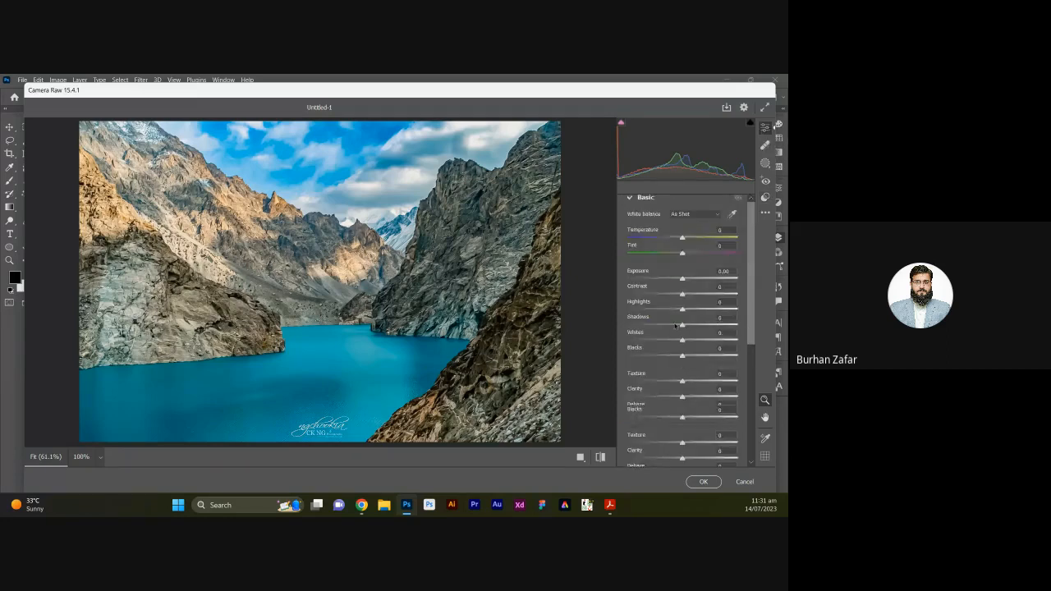
scroll(674, 326, down, 5)
scroll(676, 295, up, 5)
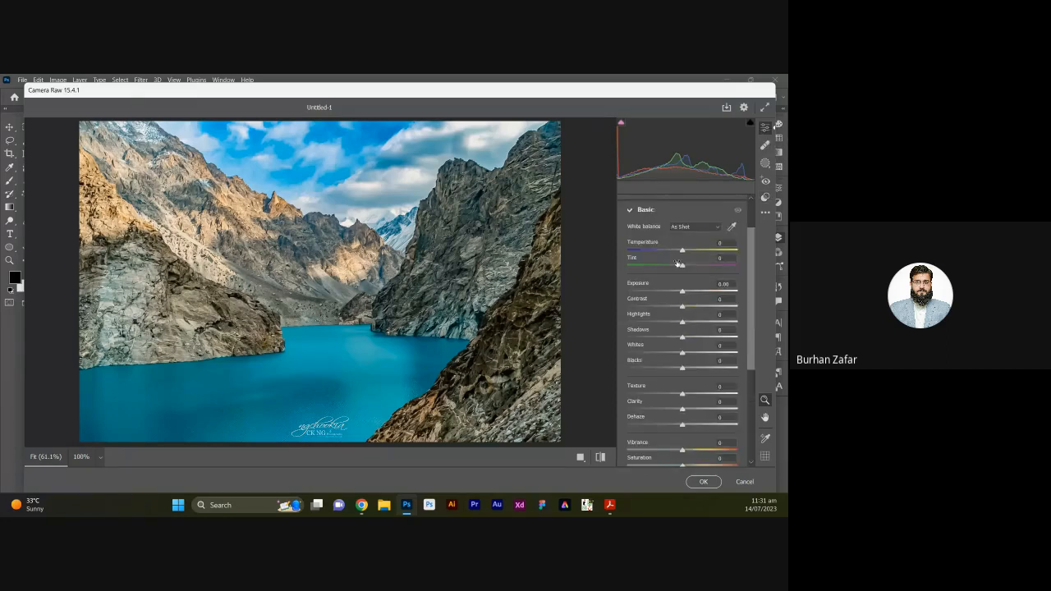
mouse_move(681, 250)
mouse_down()
mouse_move(671, 251)
mouse_move(693, 266)
mouse_up()
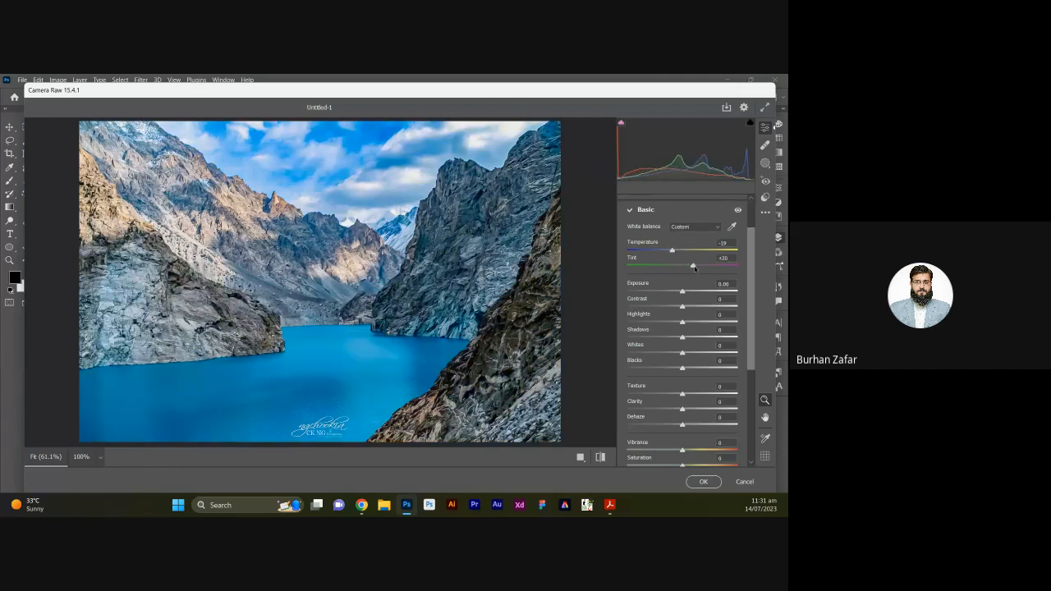
Preview the Color and Creative presets on the photo, and apply the Creative preset Cool Matte
click(765, 198)
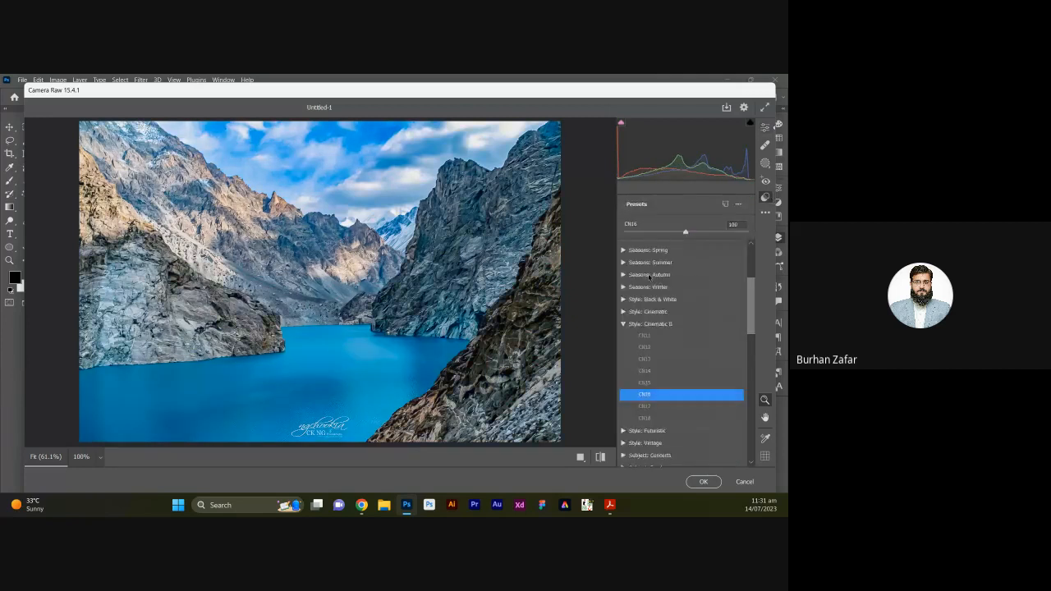
click(624, 325)
scroll(635, 343, down, 3)
scroll(635, 344, down, 2)
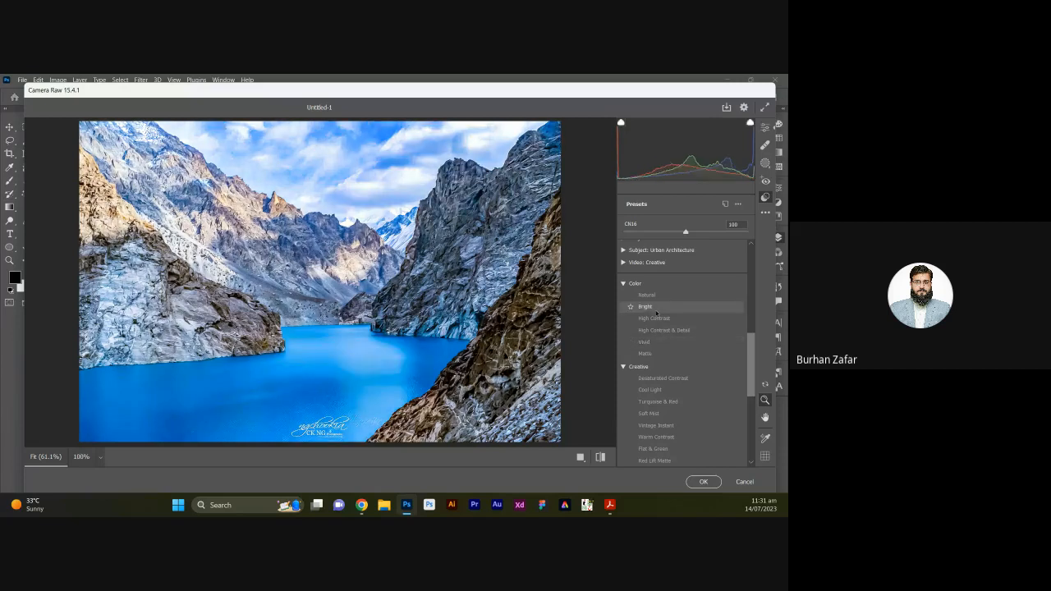
scroll(643, 308, down, 3)
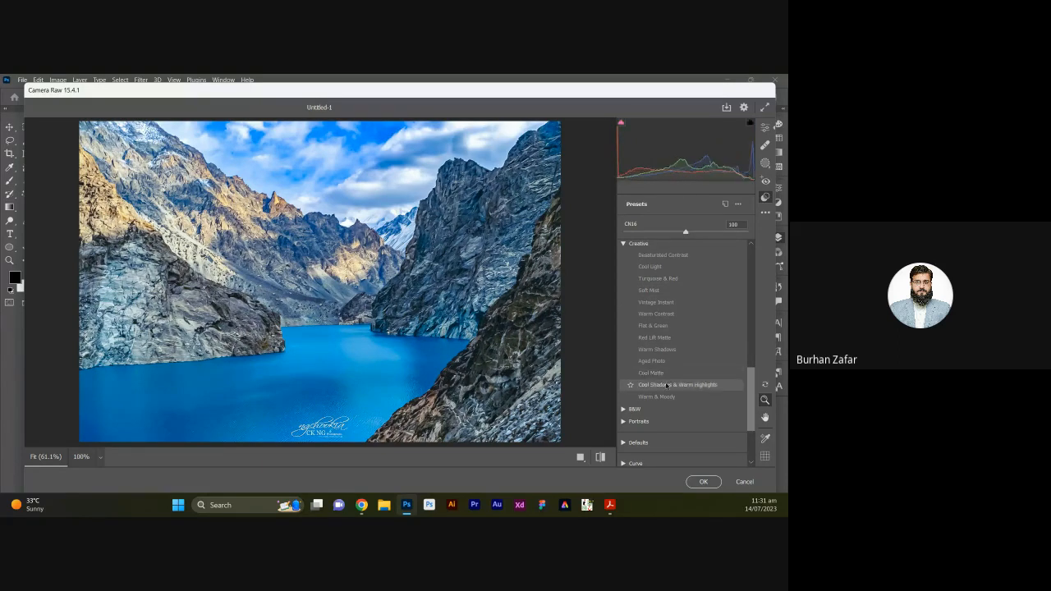
click(657, 397)
scroll(710, 328, up, 2)
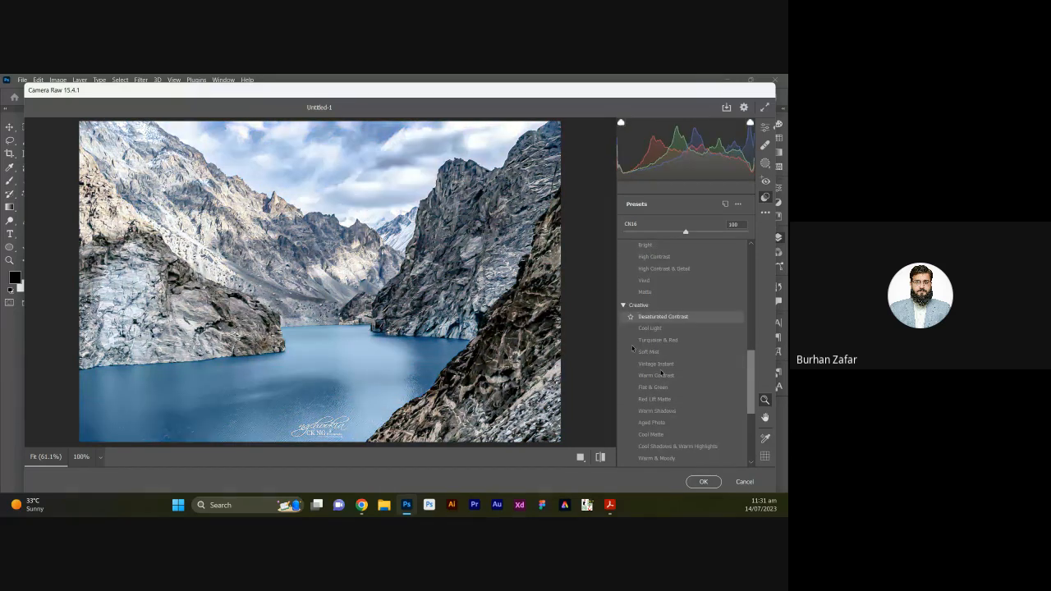
scroll(650, 386, down, 2)
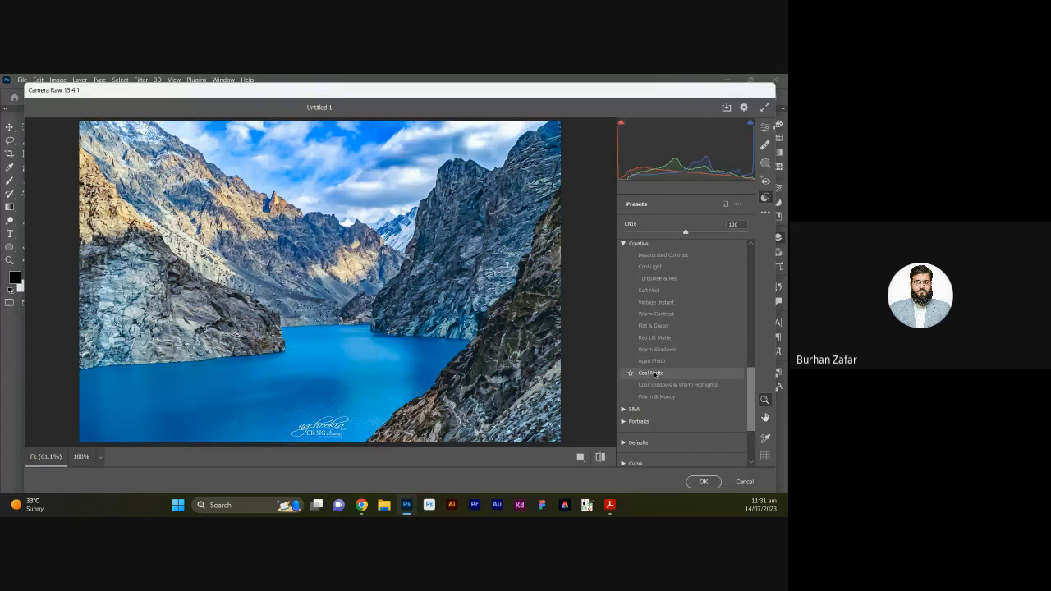
click(654, 375)
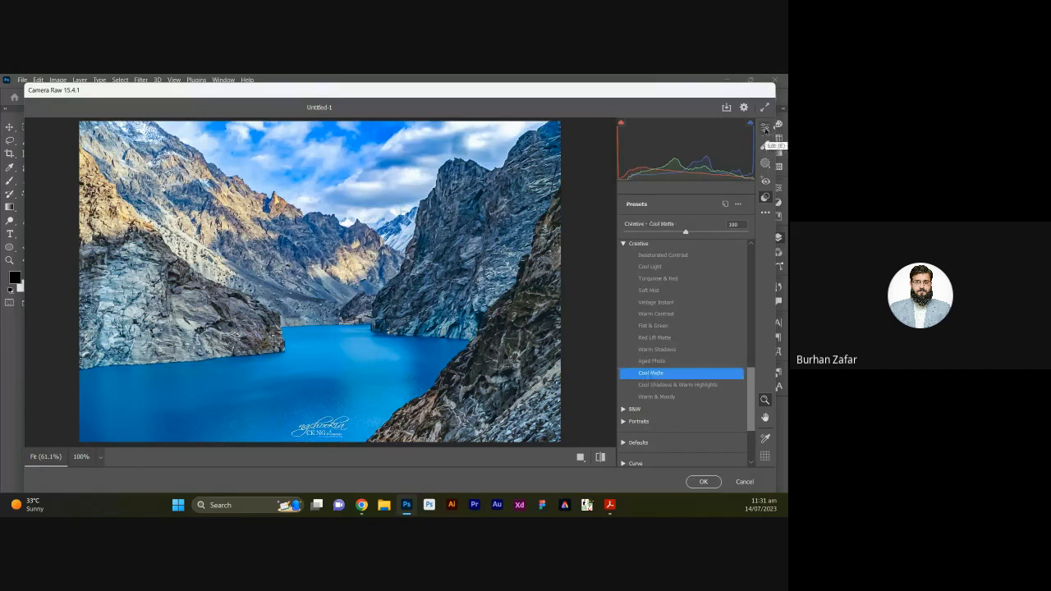
Review the Basic settings with the preset applied, and cancel the Camera Raw filter
click(765, 129)
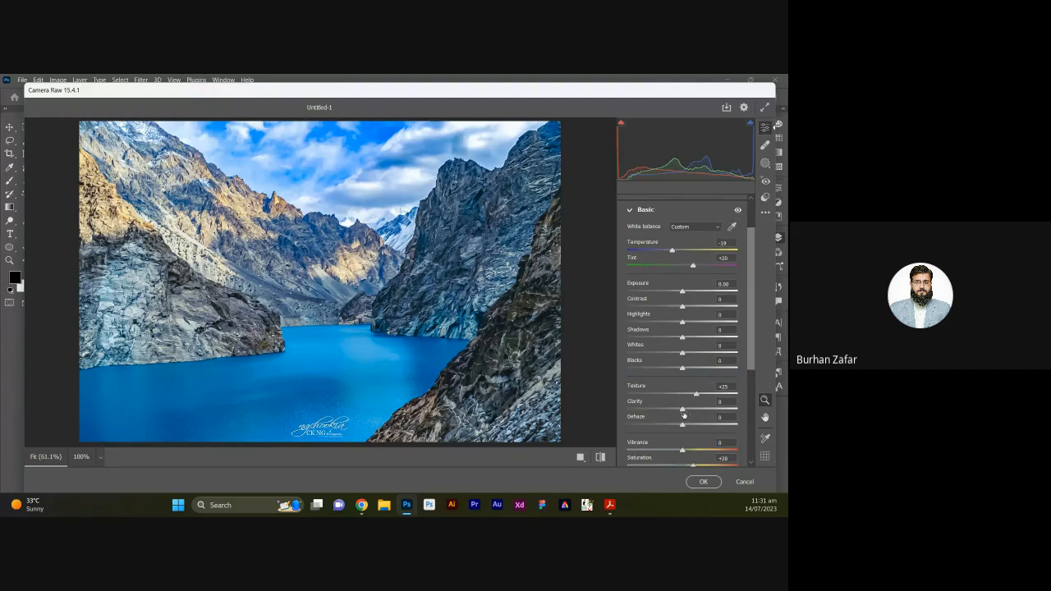
scroll(649, 443, down, 3)
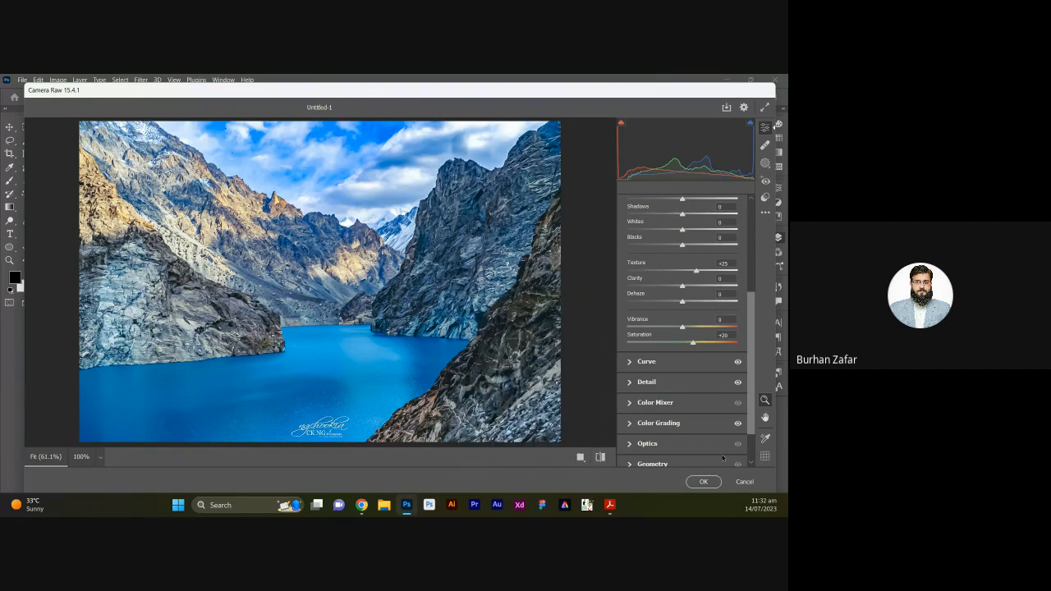
click(744, 481)
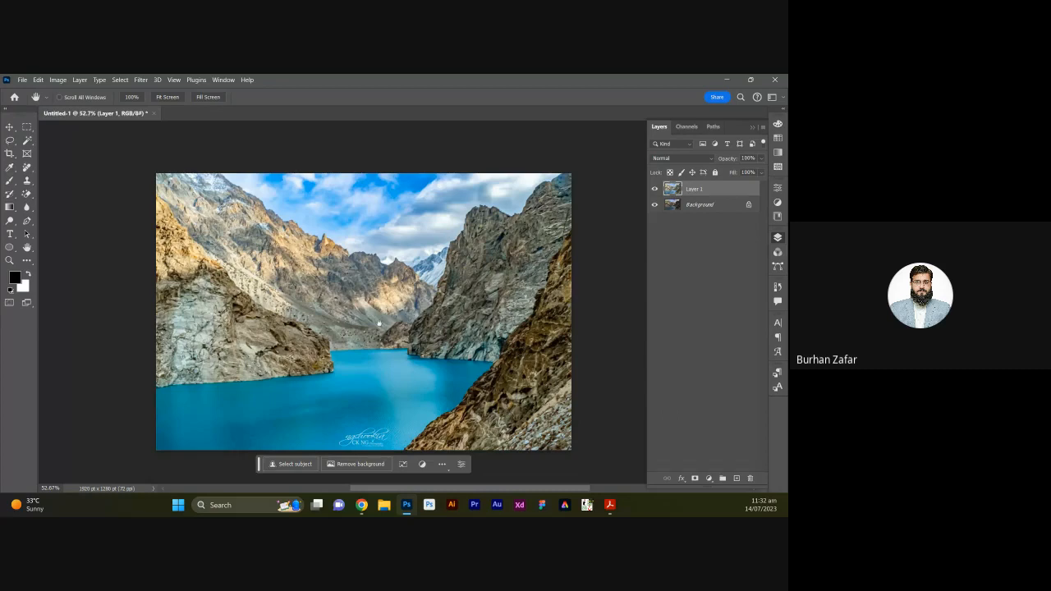
Hide Layer 1, unlock the Background layer with the original photo, and convert it for smart filters
click(654, 190)
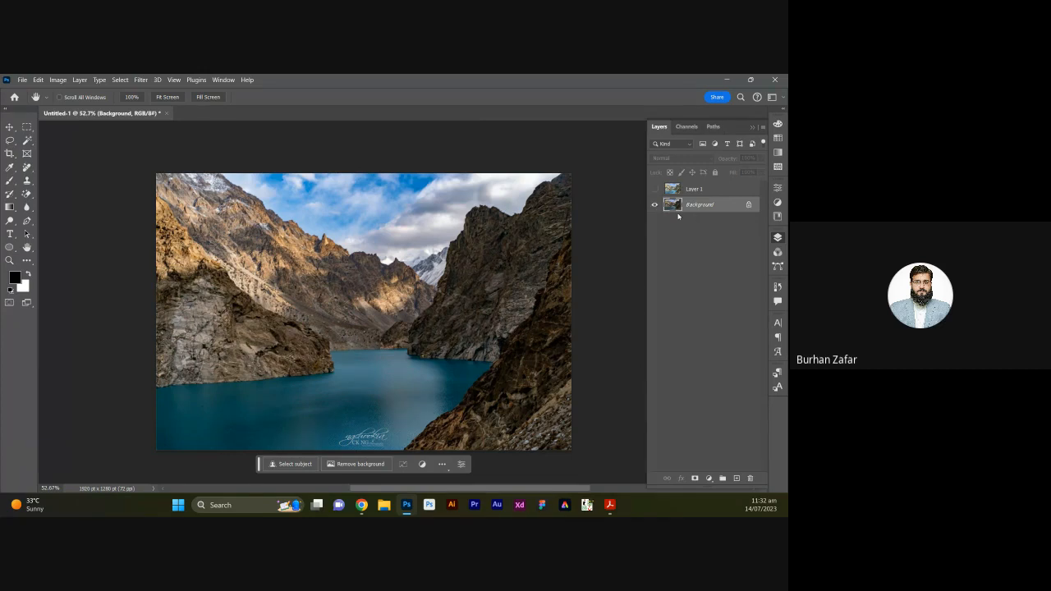
click(748, 206)
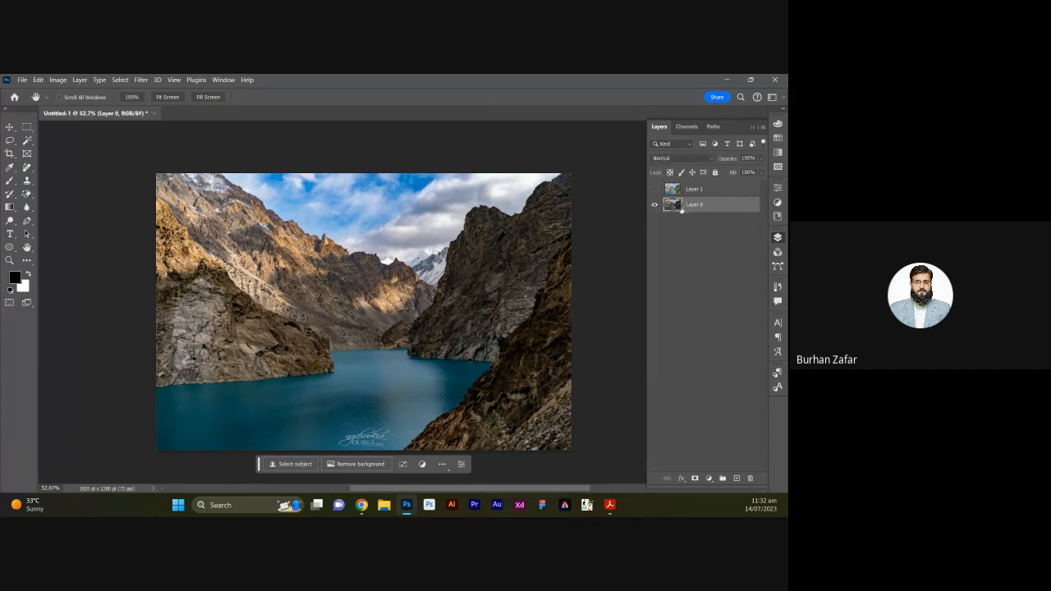
click(142, 80)
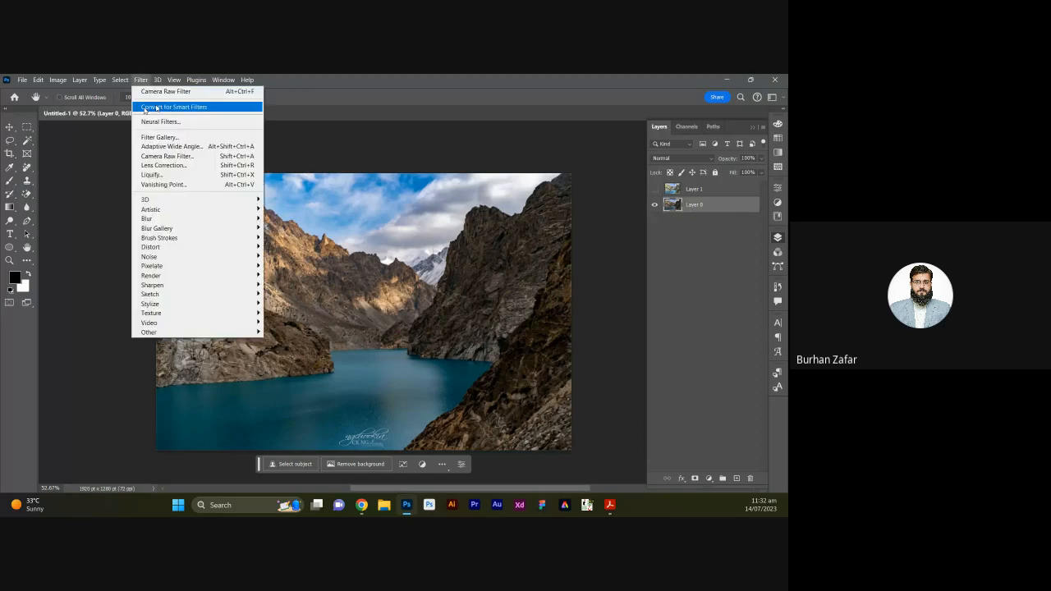
click(161, 109)
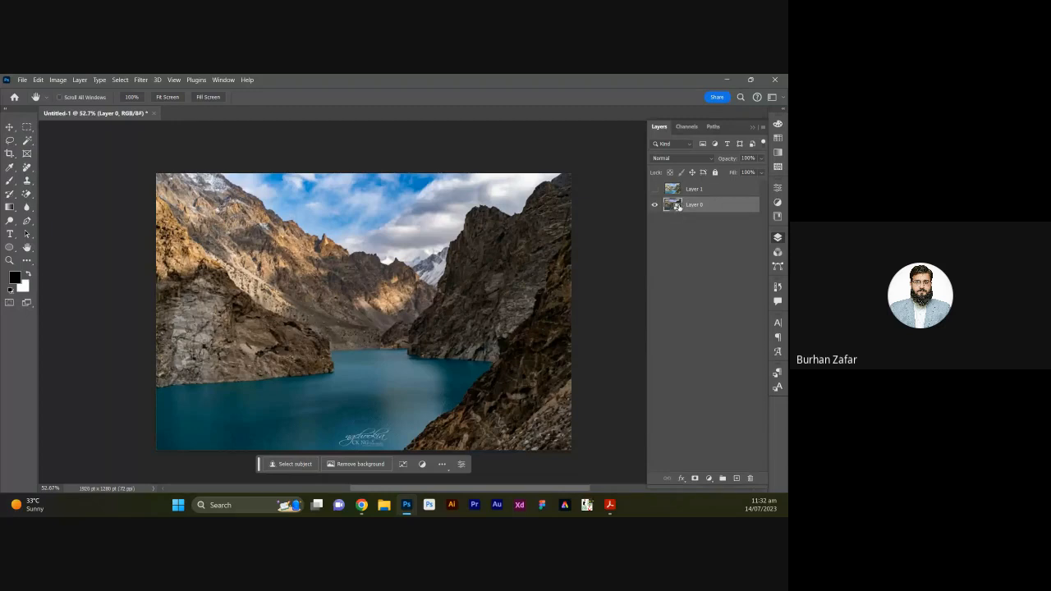
Apply a Camera Raw filter to Layer 0 with Temperature -24, Exposure +1.05, Contrast +19, Highlights +31, Shadows +61 and Clarity +31
click(139, 80)
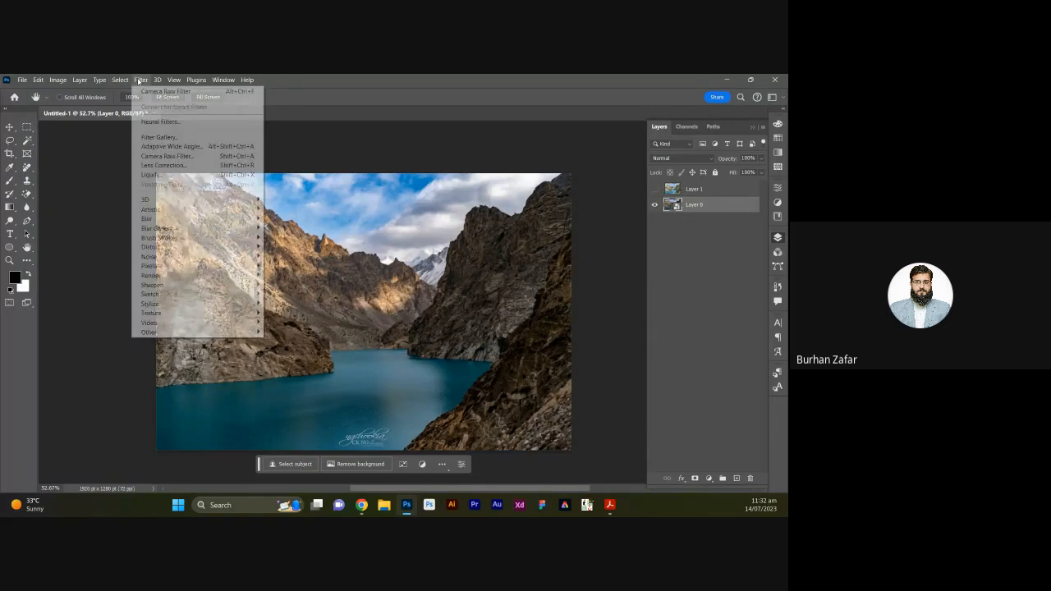
click(167, 156)
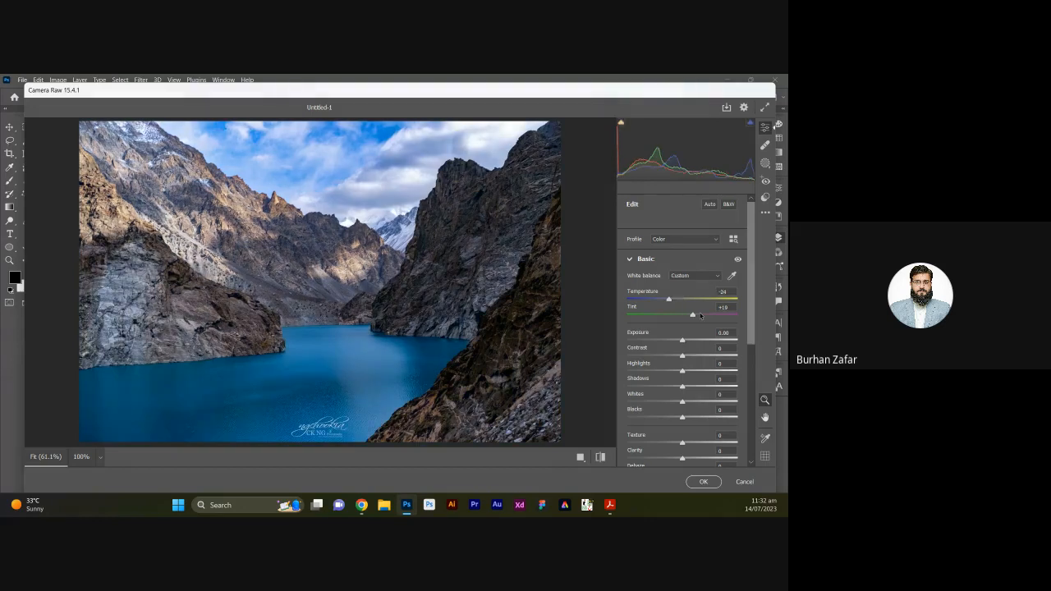
drag(692, 315, 693, 357)
drag(682, 371, 716, 388)
mouse_move(682, 402)
mouse_down()
mouse_move(700, 402)
mouse_move(690, 419)
mouse_move(701, 417)
mouse_move(699, 398)
mouse_up()
scroll(686, 398, down, 3)
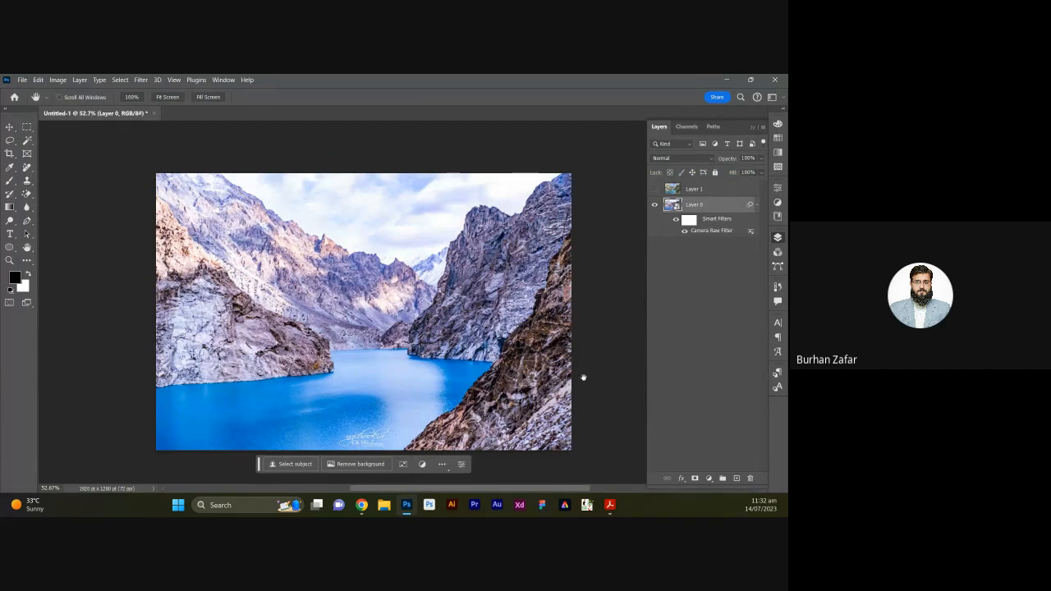
Reopen Layer 0's Camera Raw smart filter, set Tint -24, Exposure -0.10 and Contrast -6, and apply the changes
double_click(707, 234)
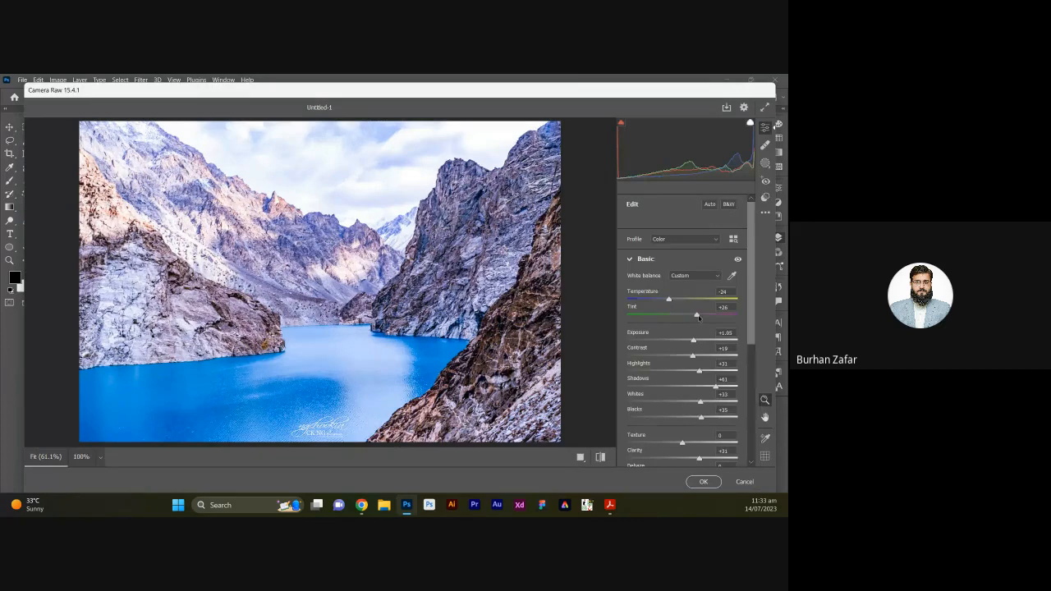
drag(698, 317, 671, 318)
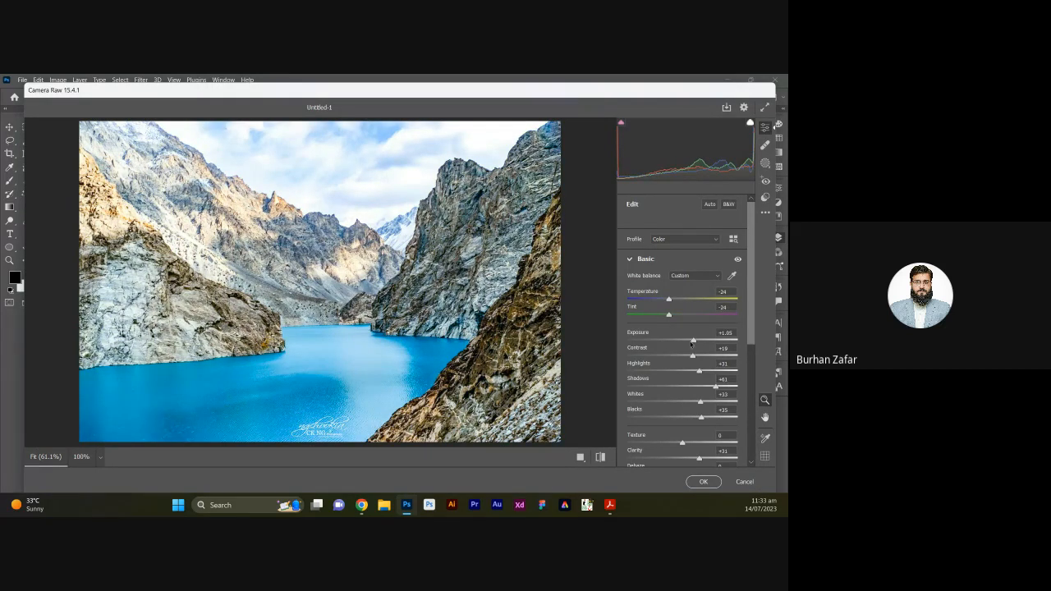
double_click(692, 341)
drag(692, 355, 679, 355)
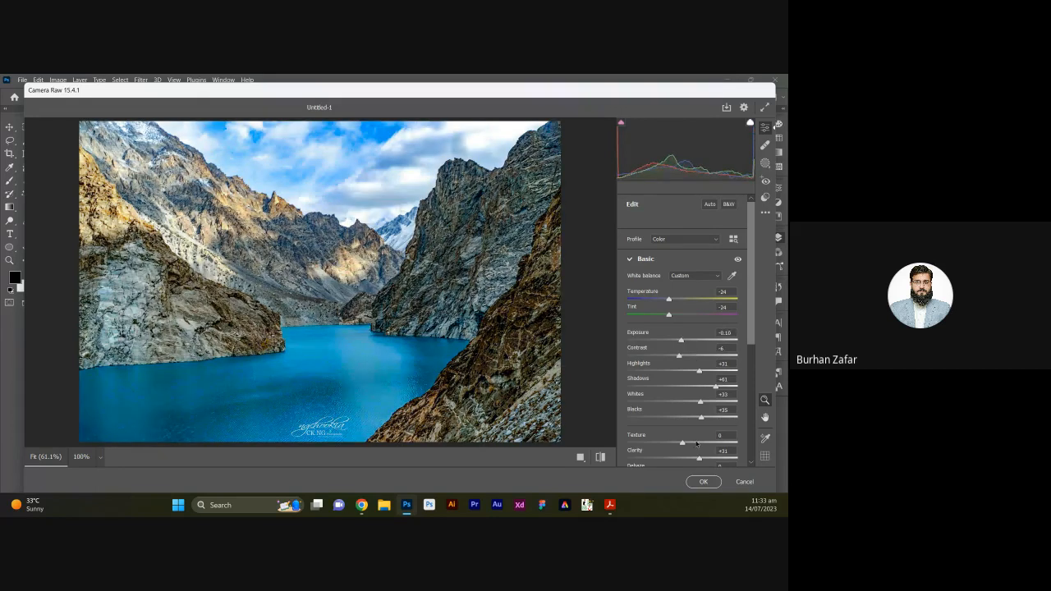
click(702, 481)
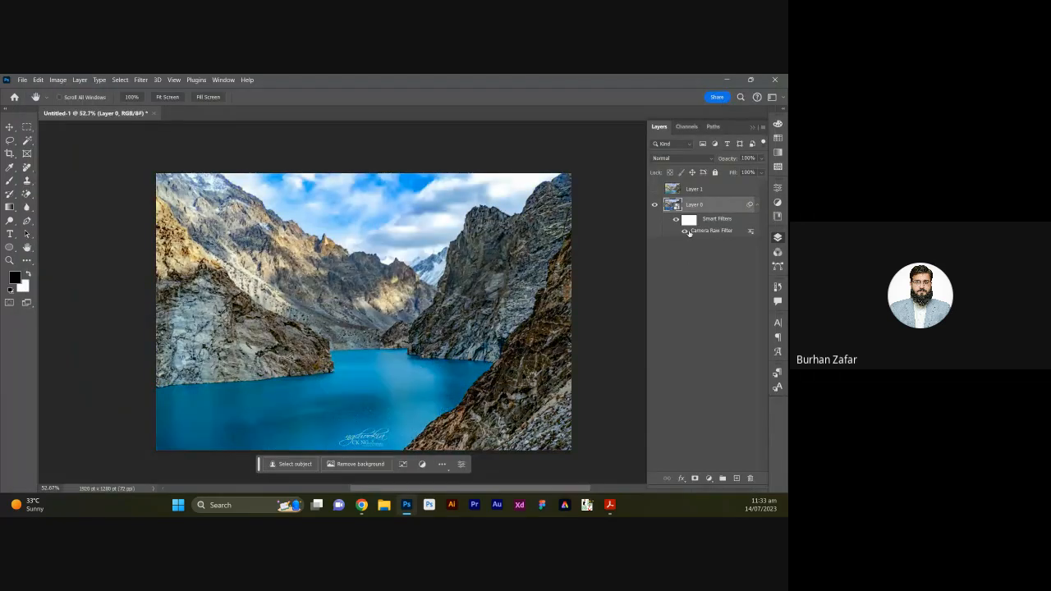
Toggle Layer 0's visibility, leave it hidden, and show Layer 1
click(654, 206)
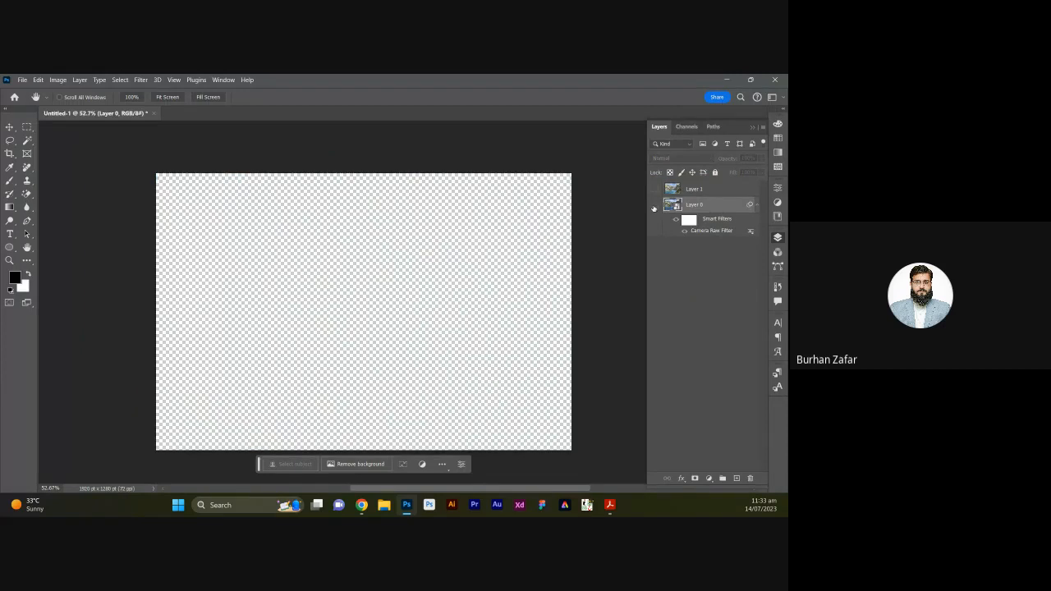
click(654, 205)
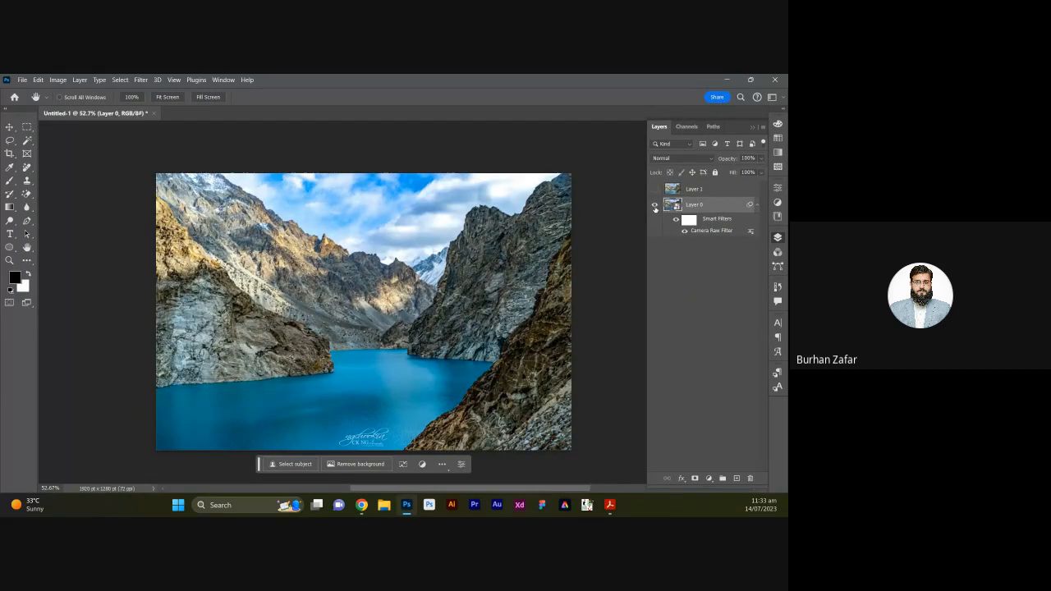
click(654, 205)
click(654, 190)
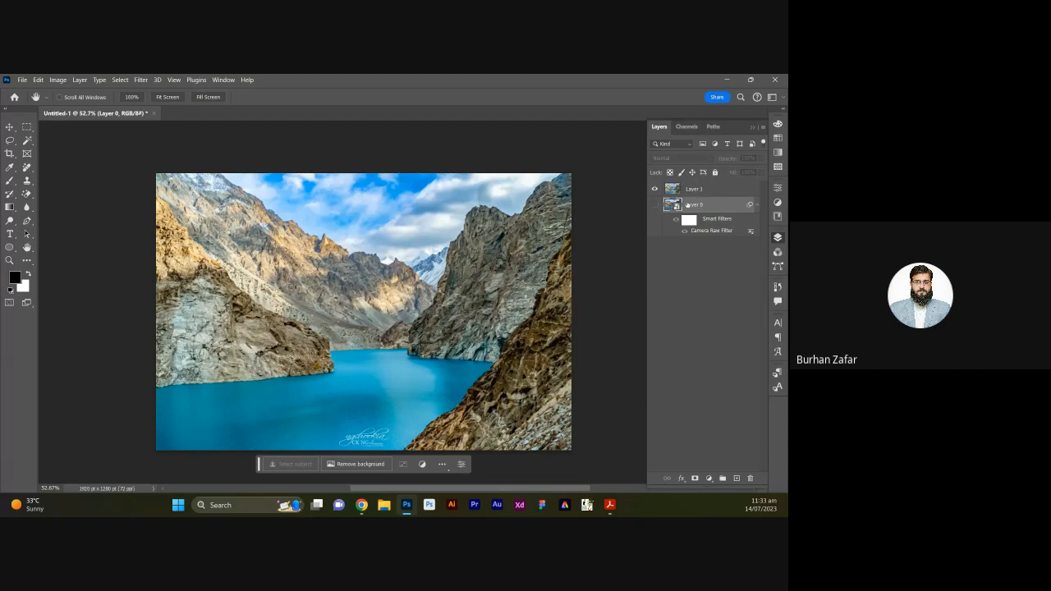
Select Layer 1 and look up the Convert to Smart Object and Convert for Smart Filters commands
click(686, 190)
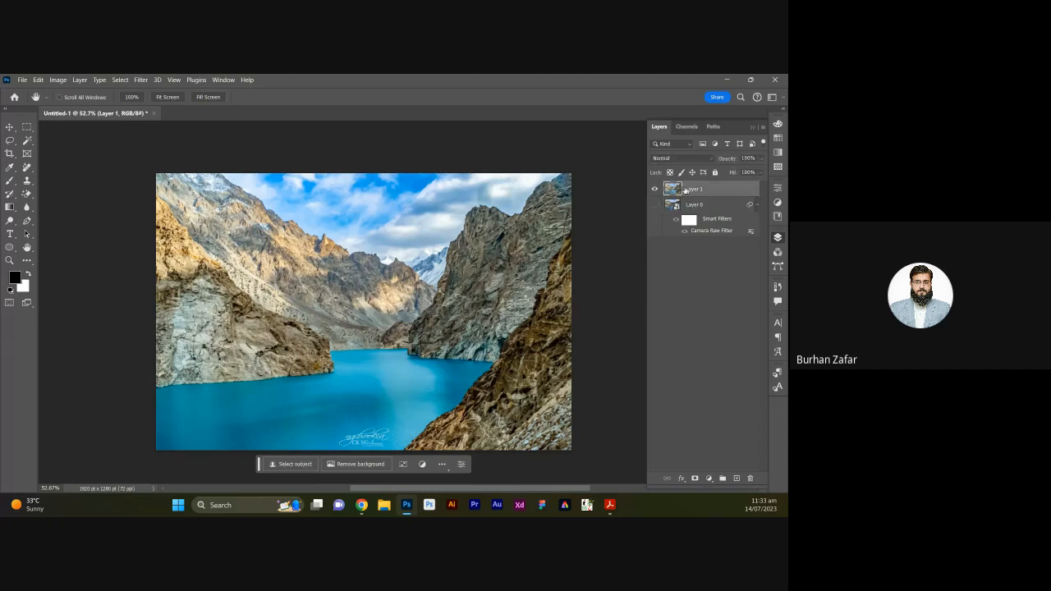
right_click(687, 191)
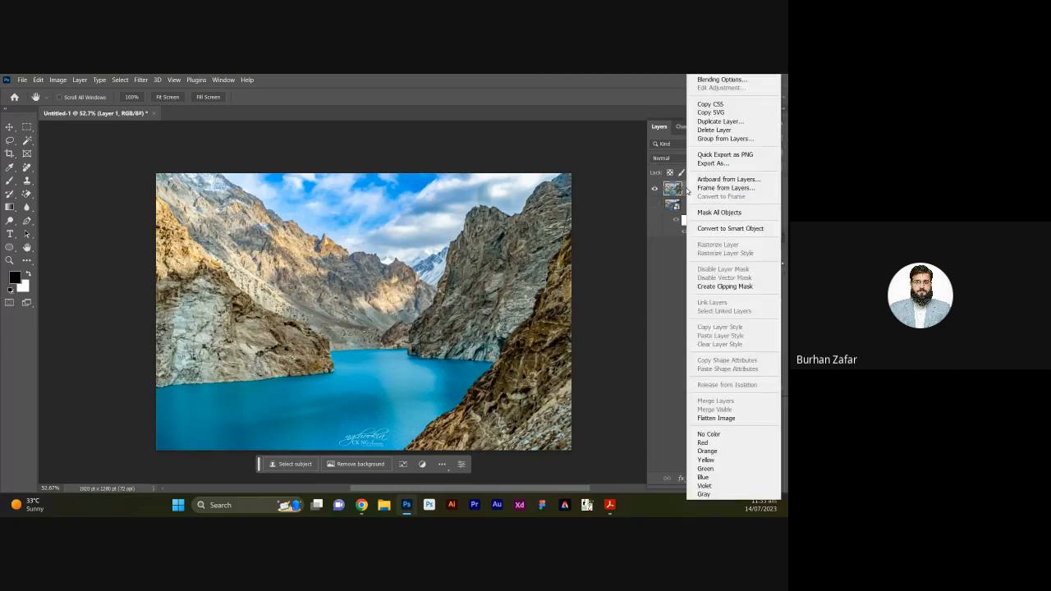
click(735, 229)
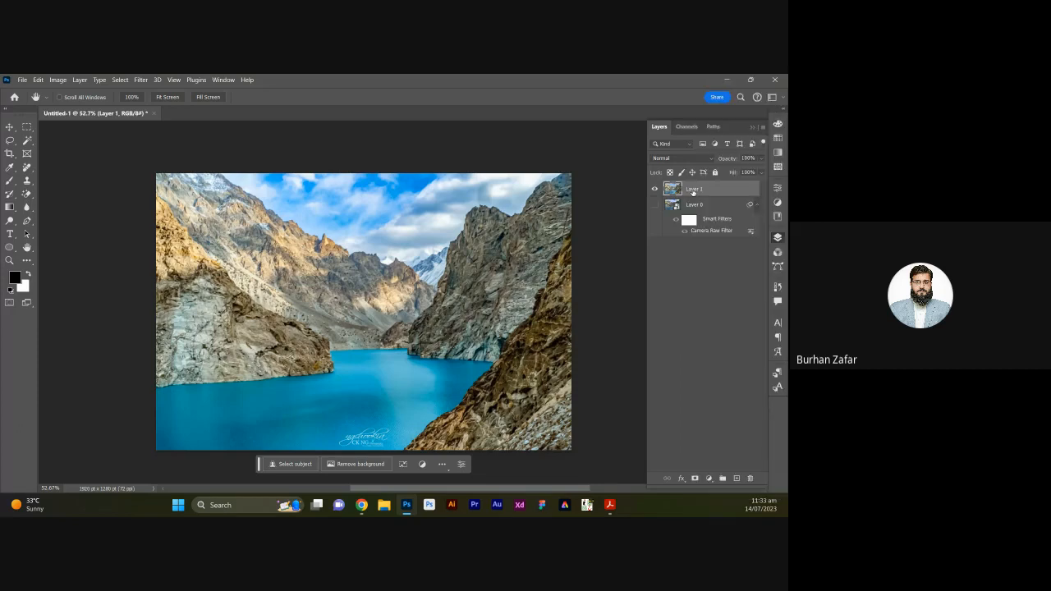
click(142, 80)
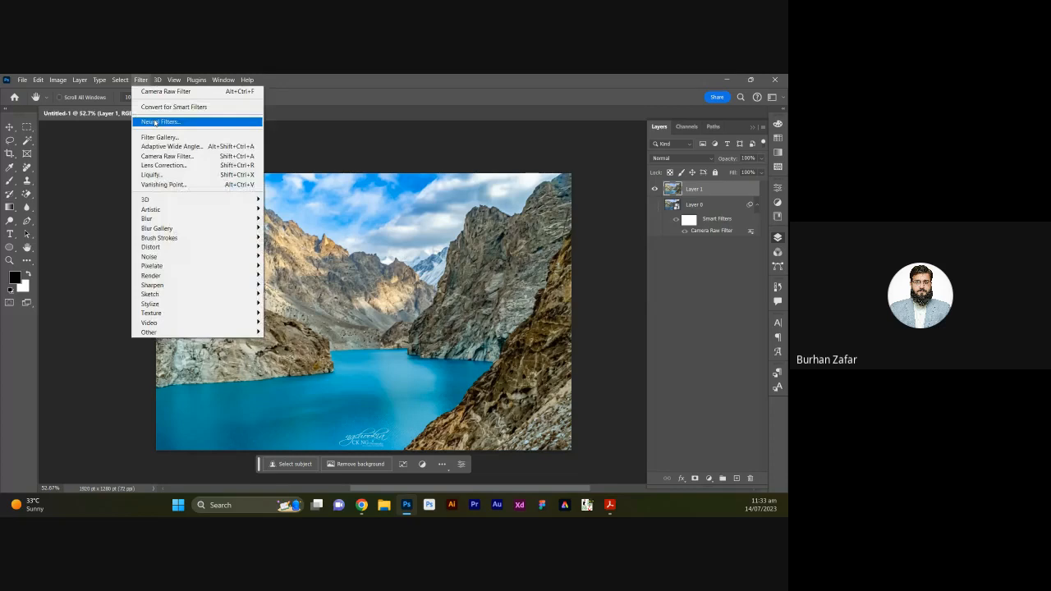
click(190, 110)
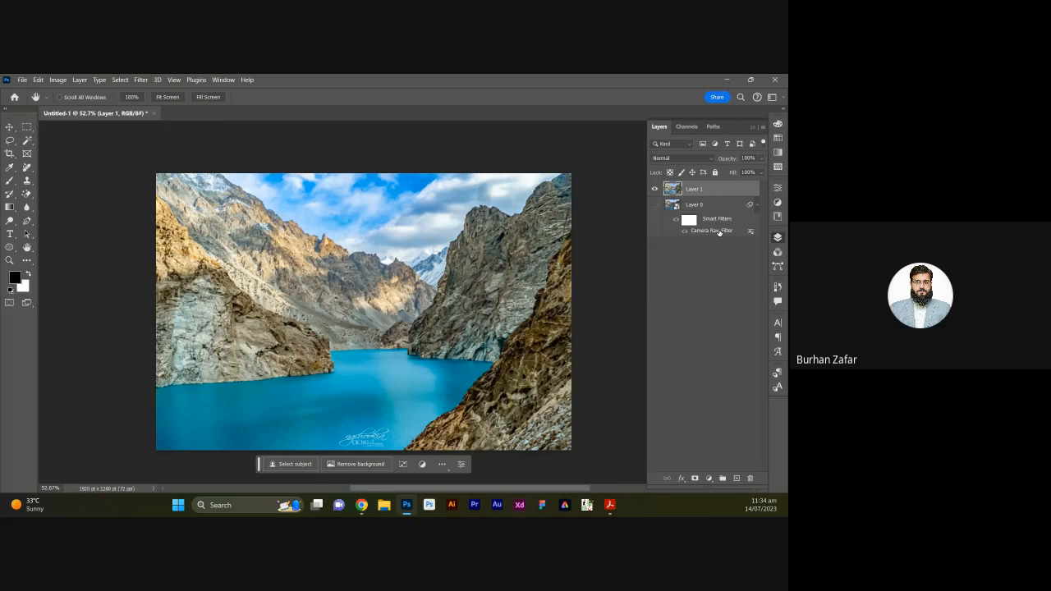
Switch from the photo document to the Chrome browser
scroll(363, 316, up, 1)
key(alt+Tab)
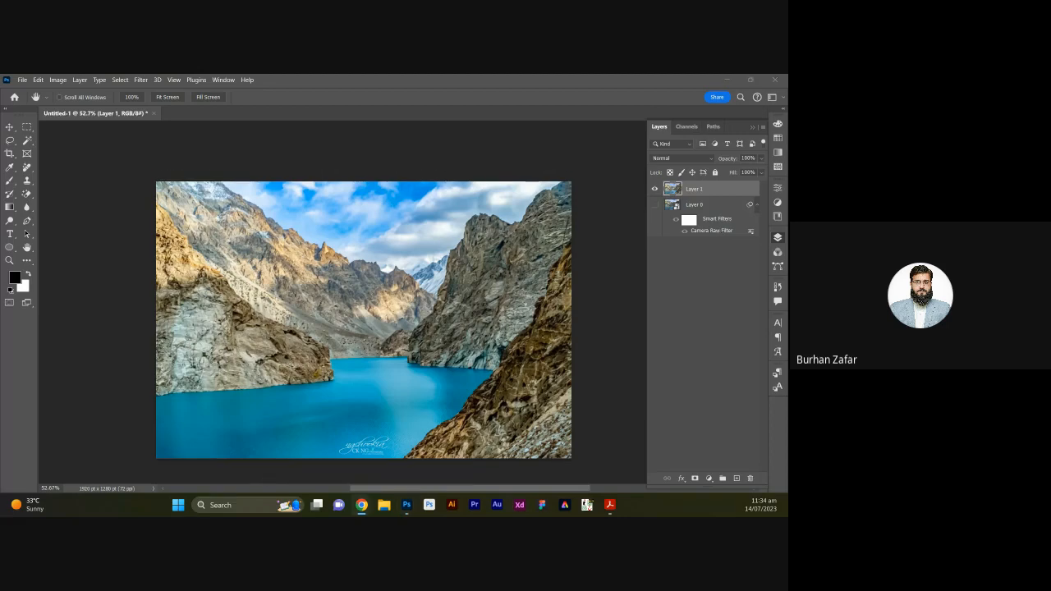